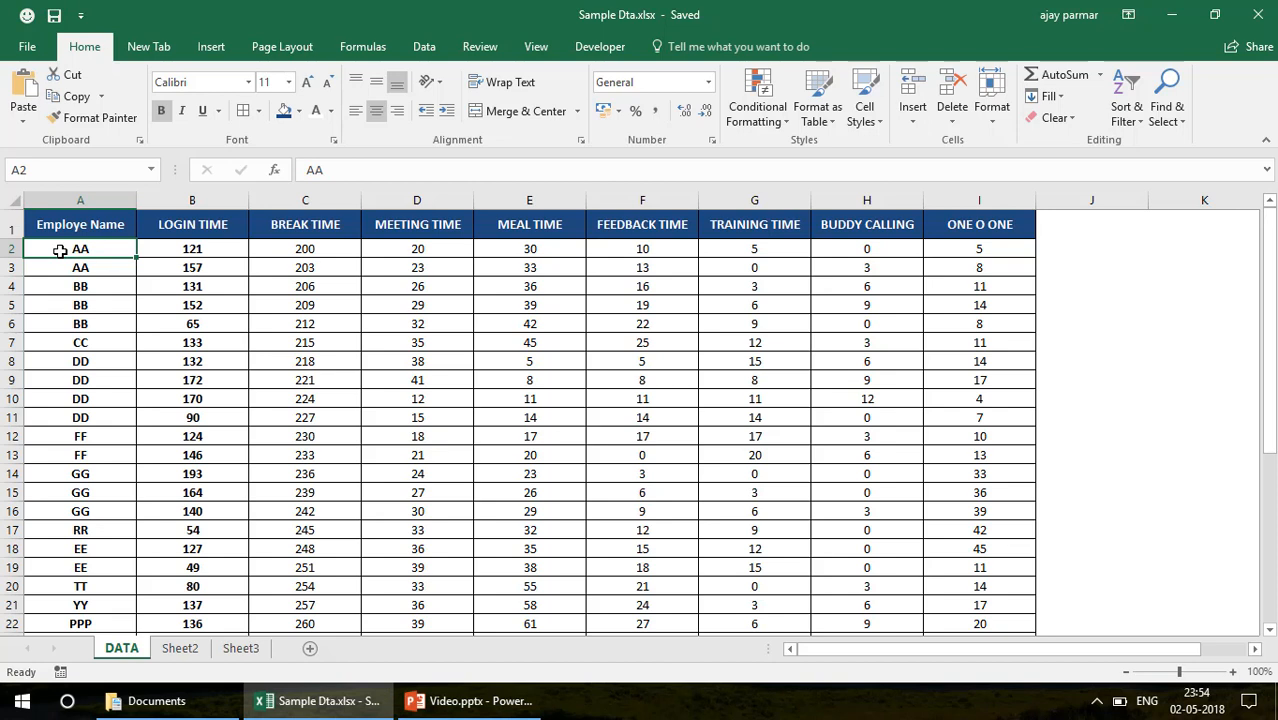
Rename Sheet2 as DASHBOAR
{"action": "left_click", "coordinate": [179, 652]}
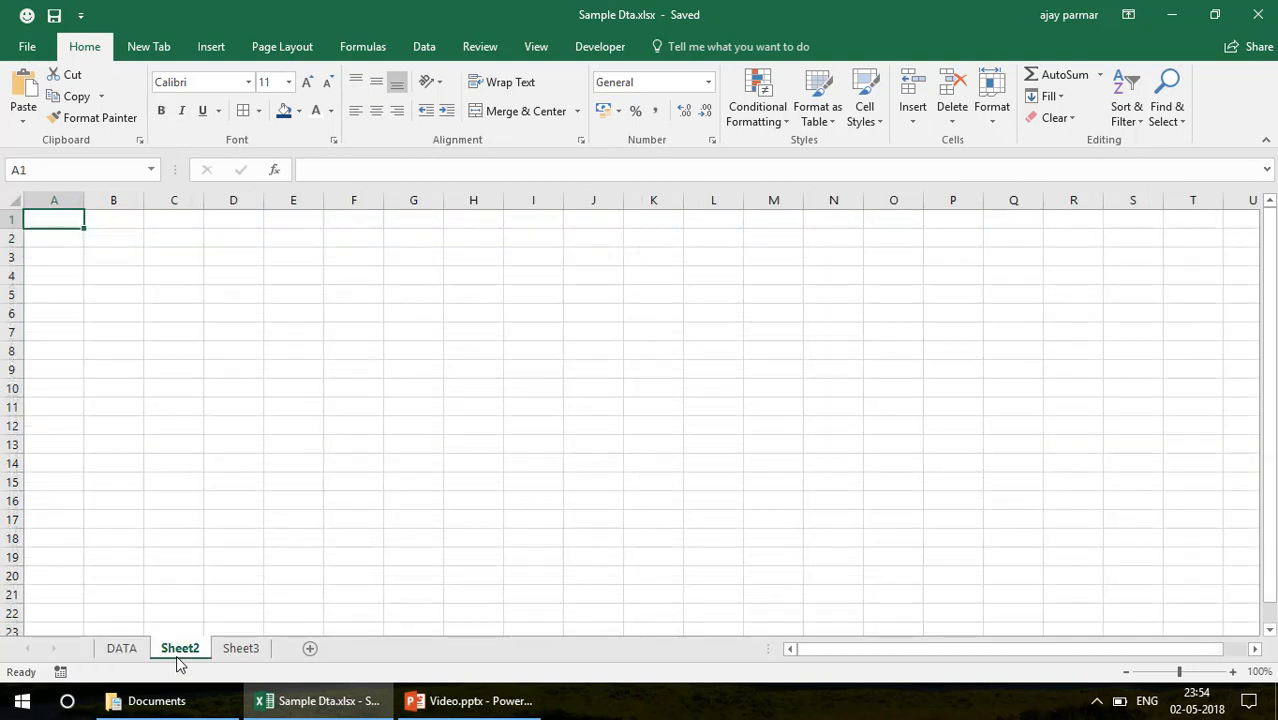
{"action": "double_click", "coordinate": [177, 655]}
{"action": "type", "text": "D"}
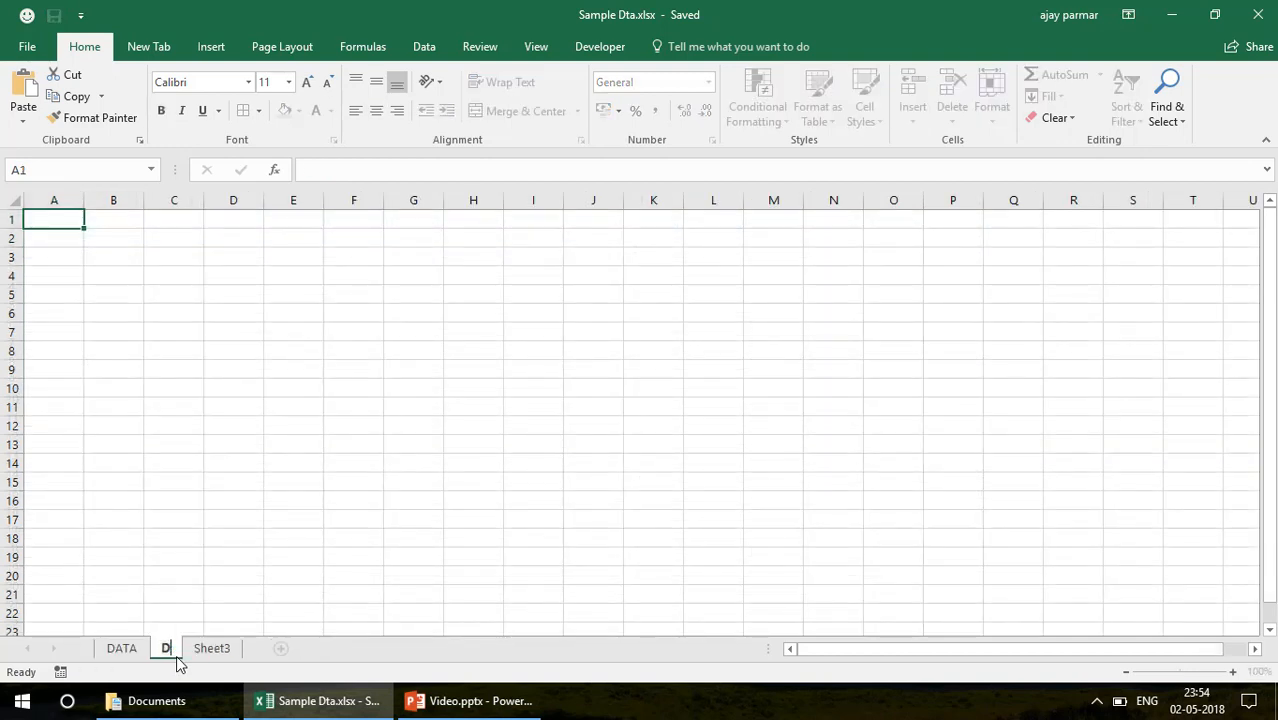
{"action": "type", "text": "ASHB"}
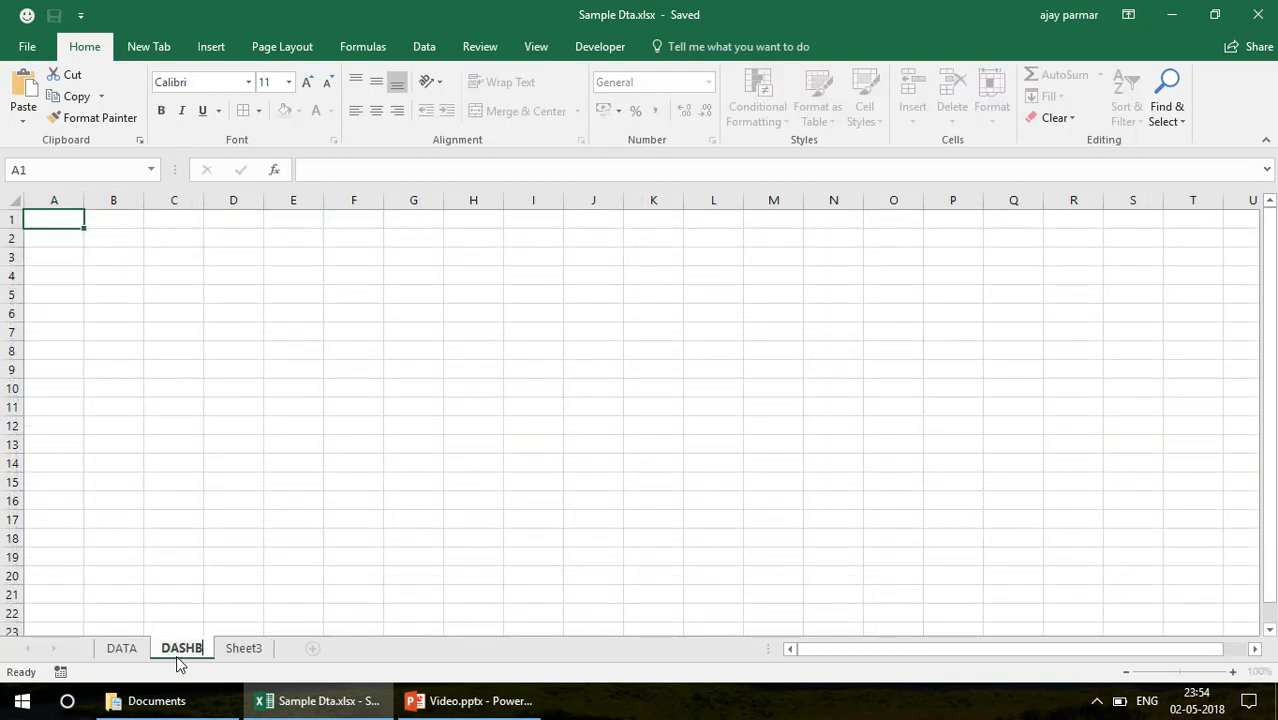
{"action": "type", "text": "OARD"}
Examine the employee rows on the DATA sheet, checking how names repeat in the Employe Name column
{"action": "left_click", "coordinate": [122, 648]}
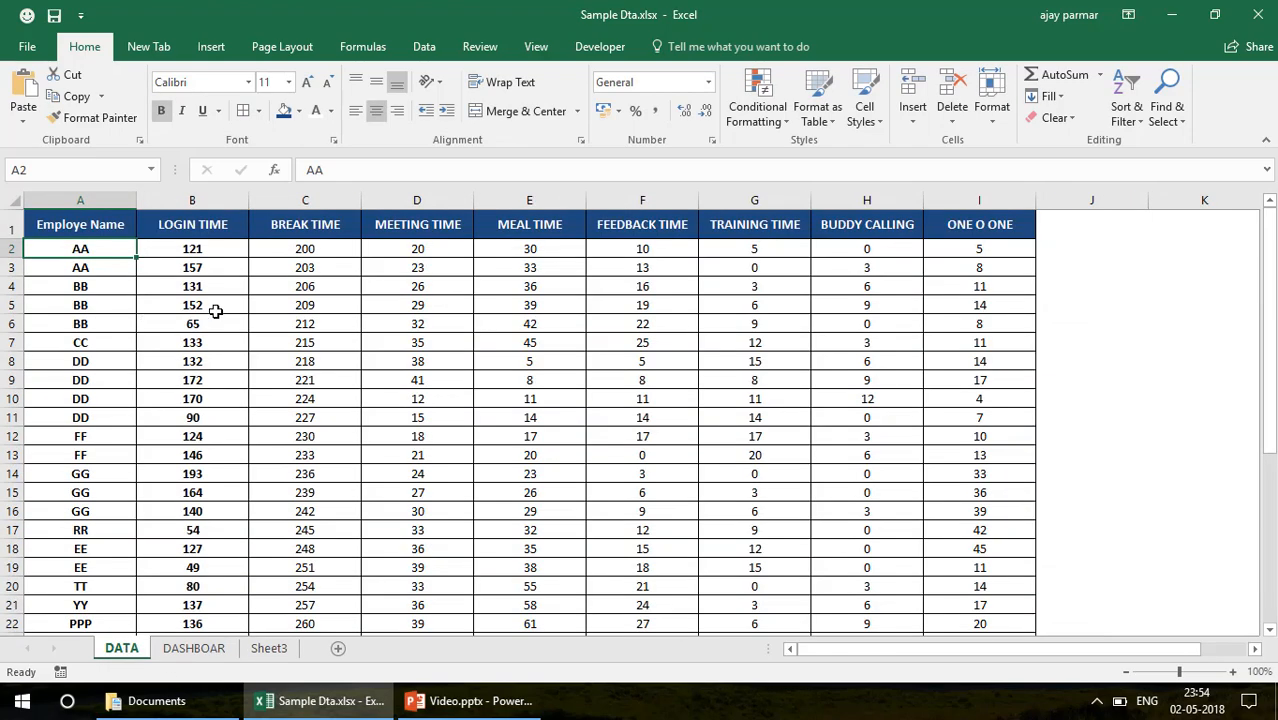
{"action": "left_click", "coordinate": [7, 251]}
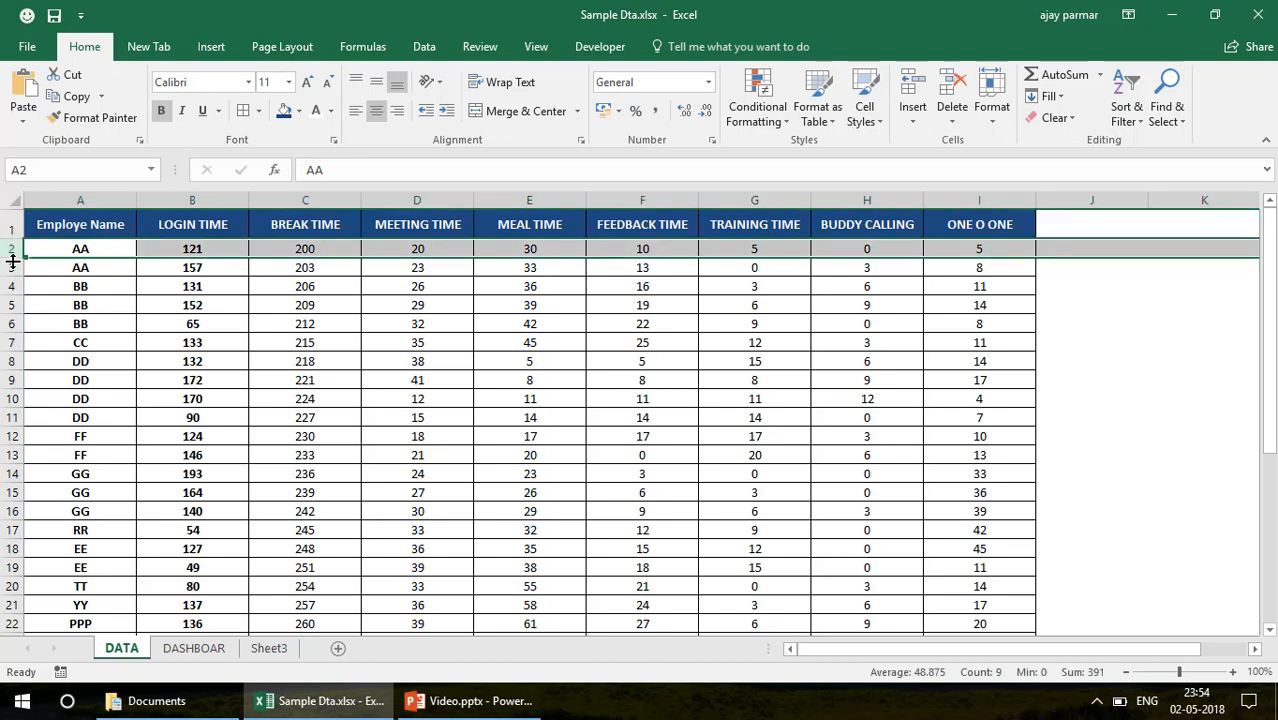
{"action": "left_click", "coordinate": [11, 269]}
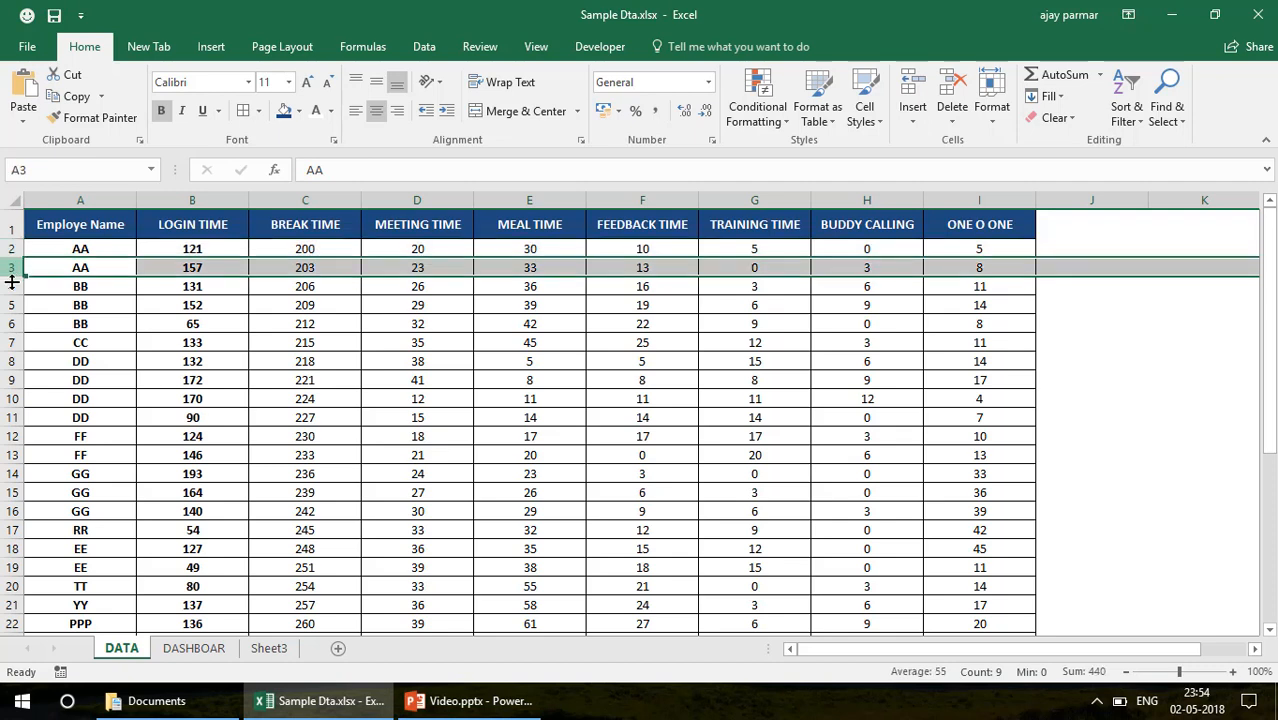
{"action": "left_click", "coordinate": [11, 287]}
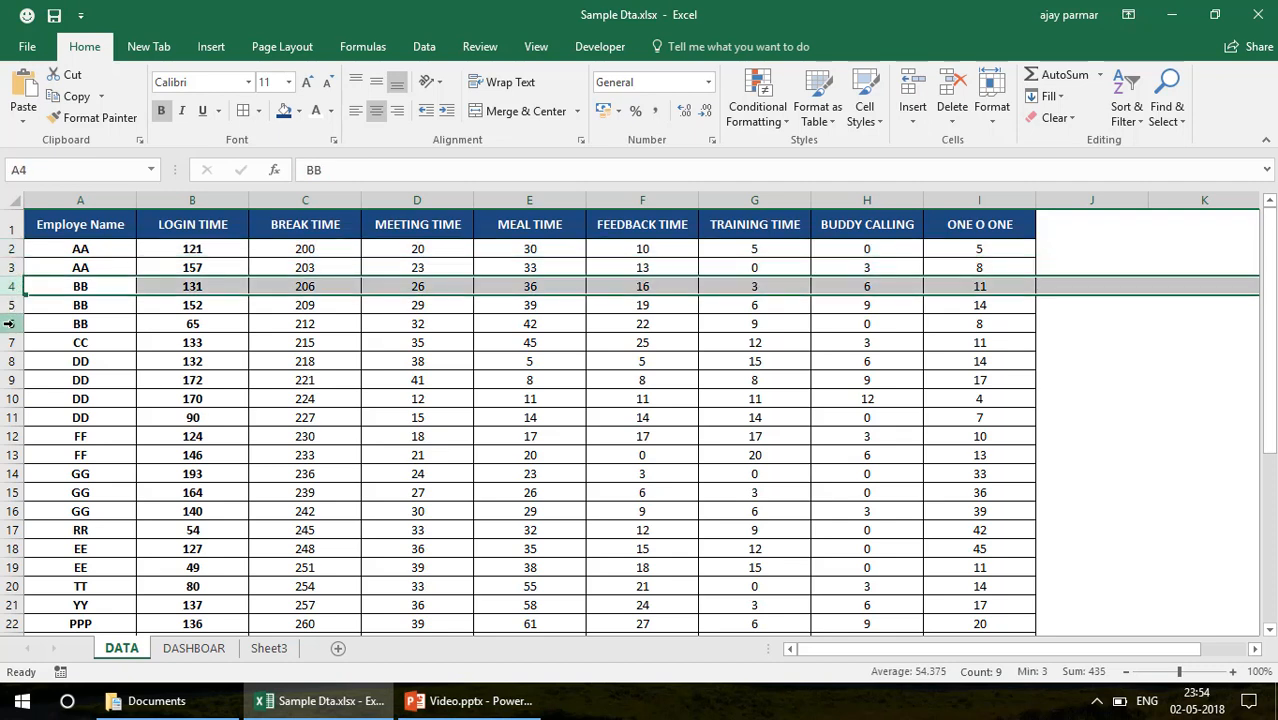
{"action": "left_click", "coordinate": [8, 323]}
{"action": "key", "text": "Up"}
{"action": "left_click", "coordinate": [13, 323]}
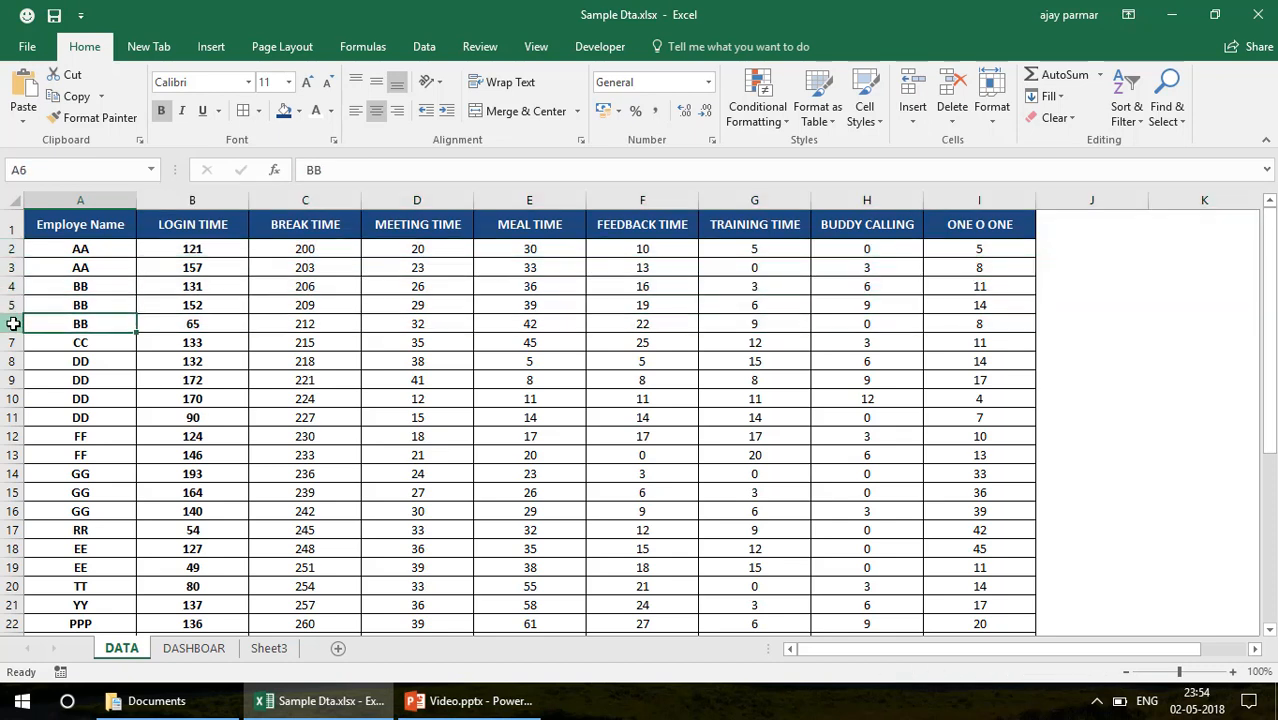
{"action": "key", "text": "Down"}
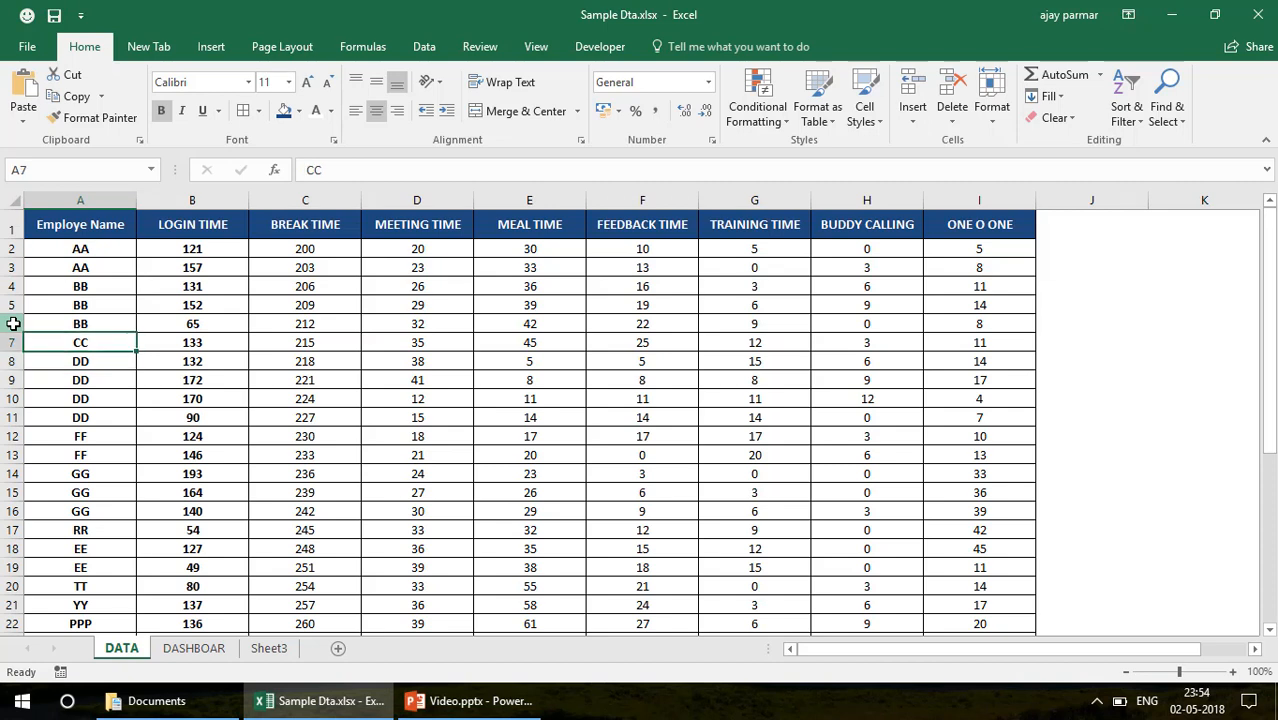
{"action": "key", "text": "Down"}
{"action": "key", "text": "Down"}
{"action": "key", "text": "Down"}
{"action": "key", "text": "Up"}
{"action": "key", "text": "Up"}
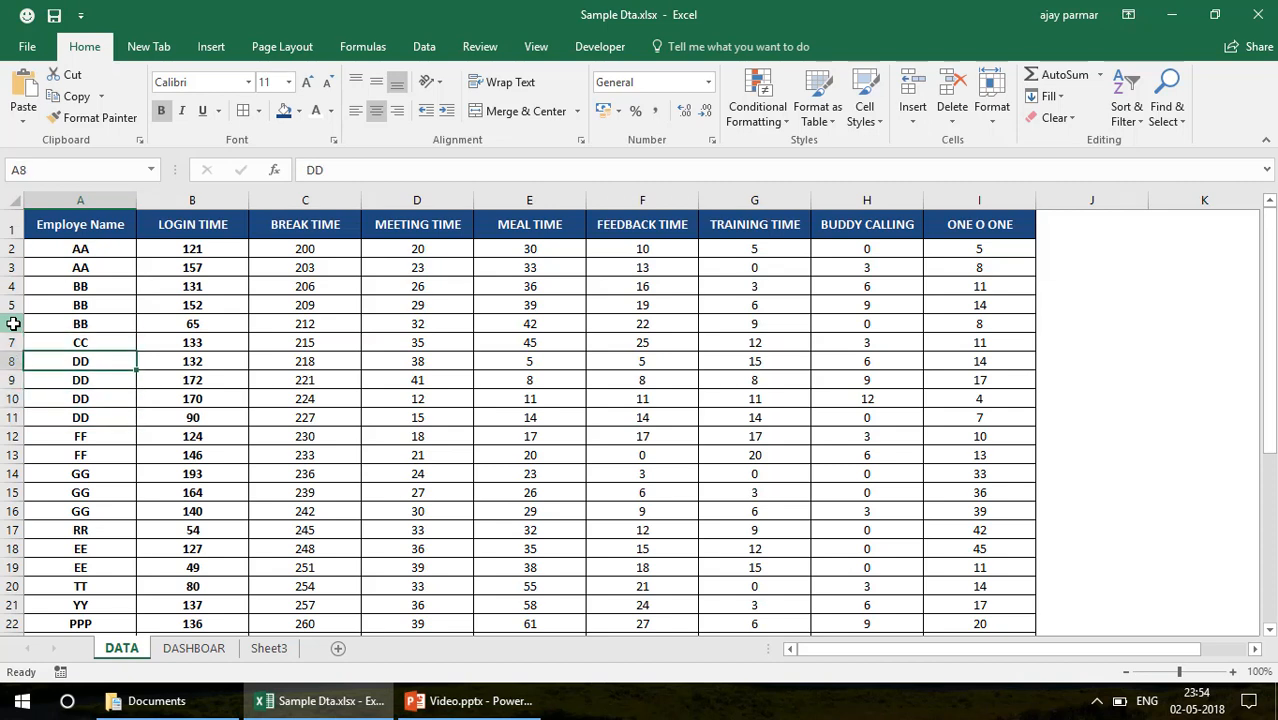
{"action": "left_click", "coordinate": [84, 232]}
Rename the DASHBOAR sheet as SUMMARY and return to the DATA sheet
{"action": "left_click", "coordinate": [214, 648]}
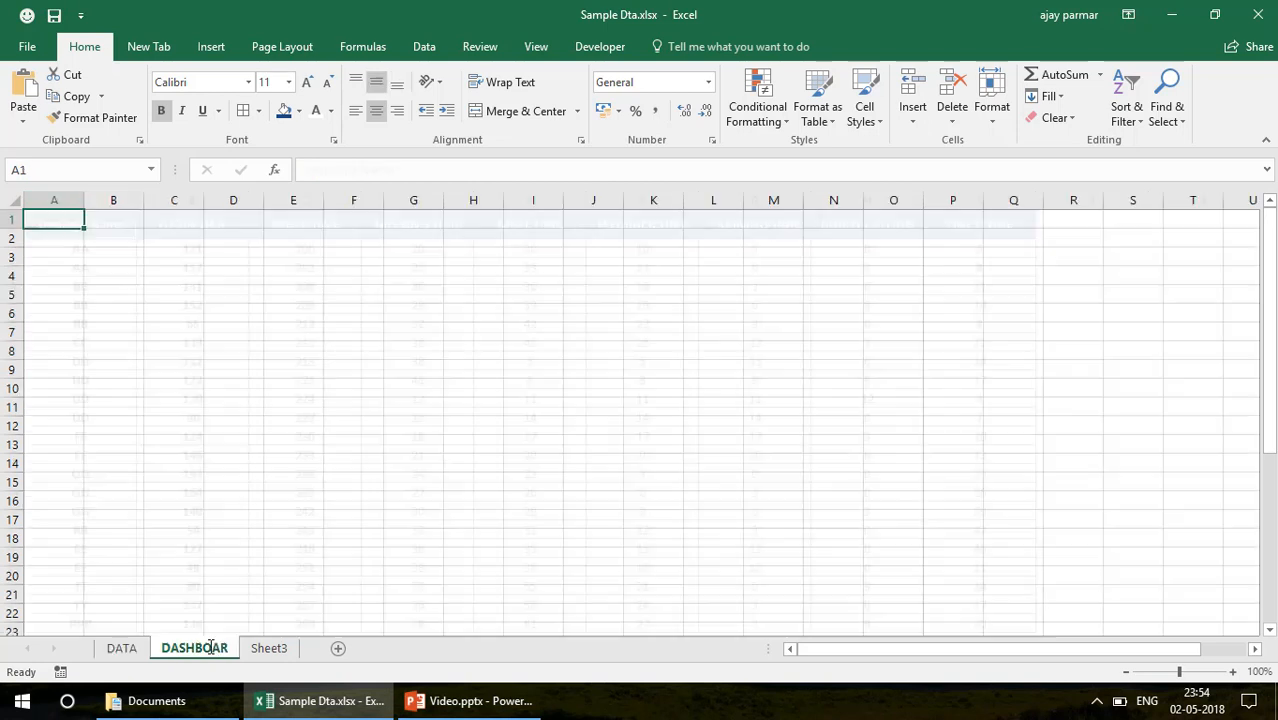
{"action": "type", "text": "D"}
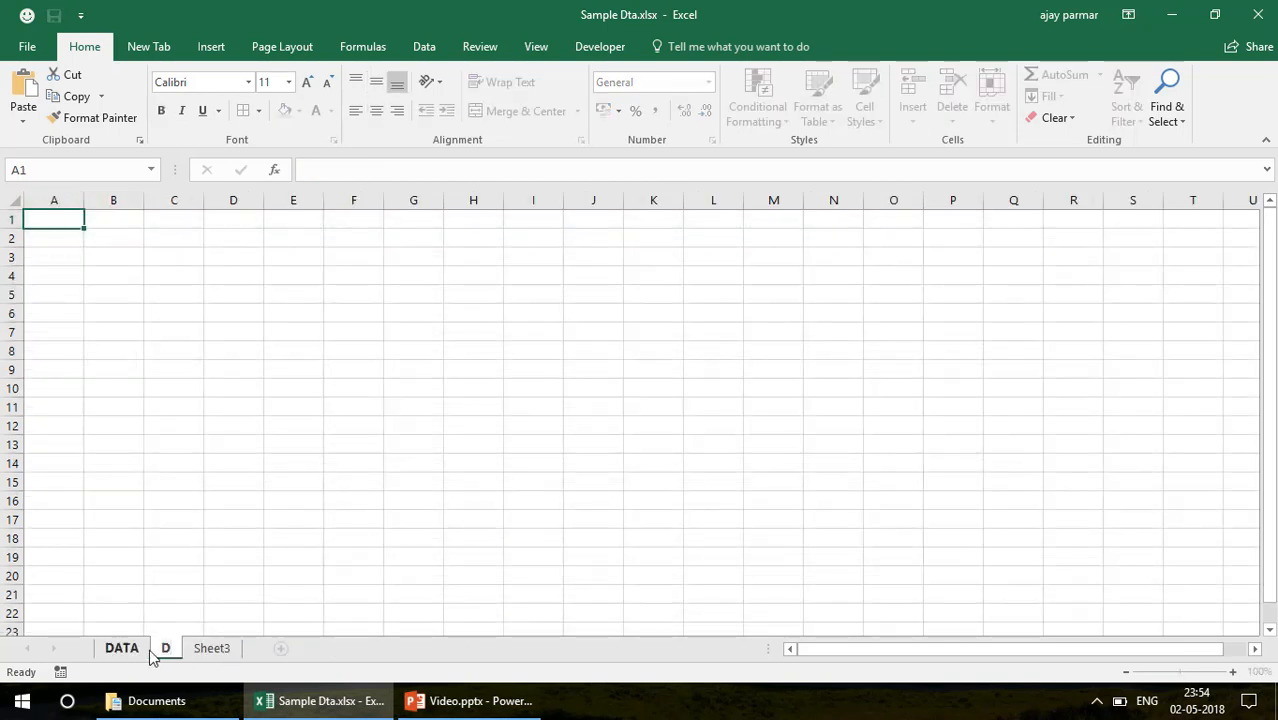
{"action": "key", "text": "BackSpace"}
{"action": "type", "text": "SUMMARY"}
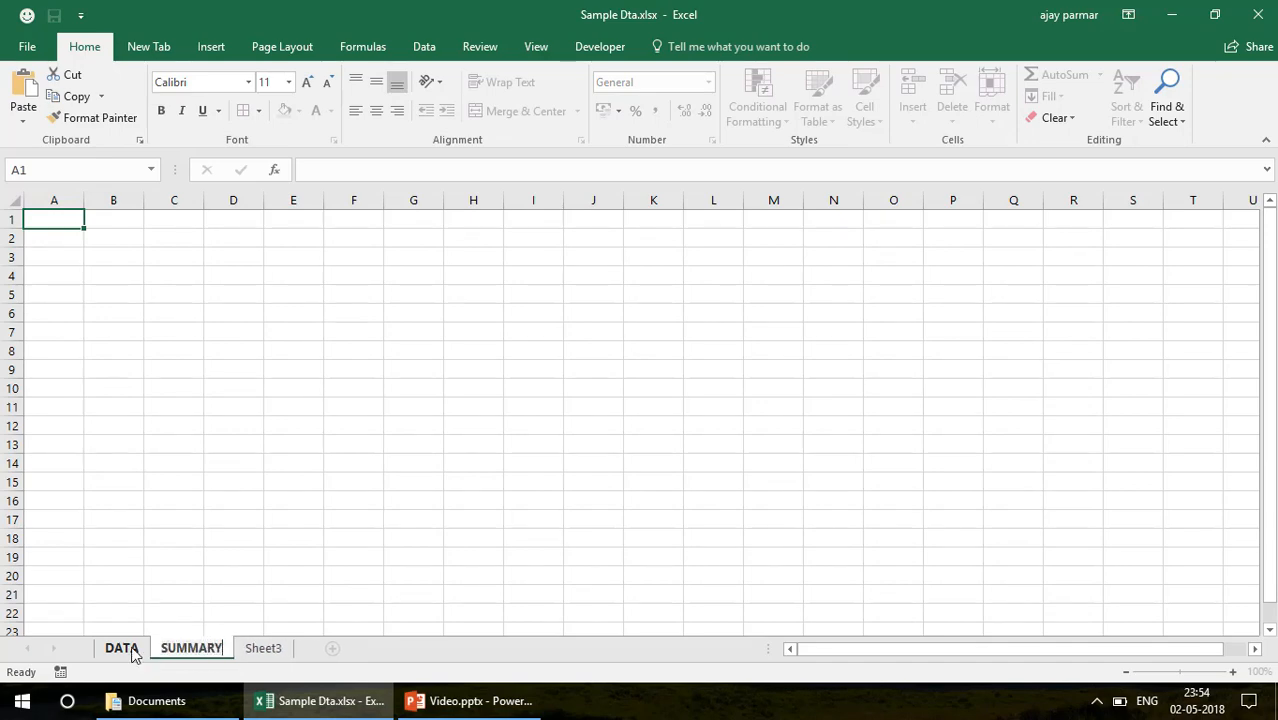
{"action": "left_click", "coordinate": [128, 649]}
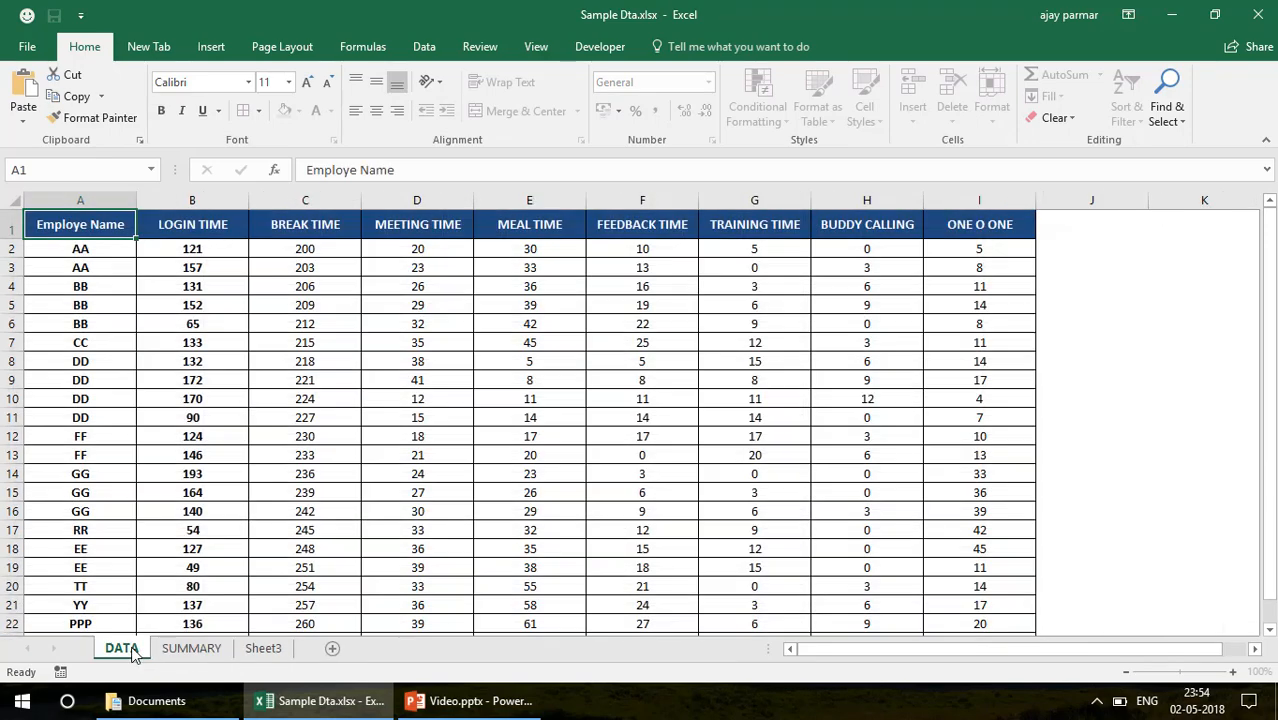
{"action": "left_click", "coordinate": [100, 248]}
{"action": "left_click", "coordinate": [94, 342]}
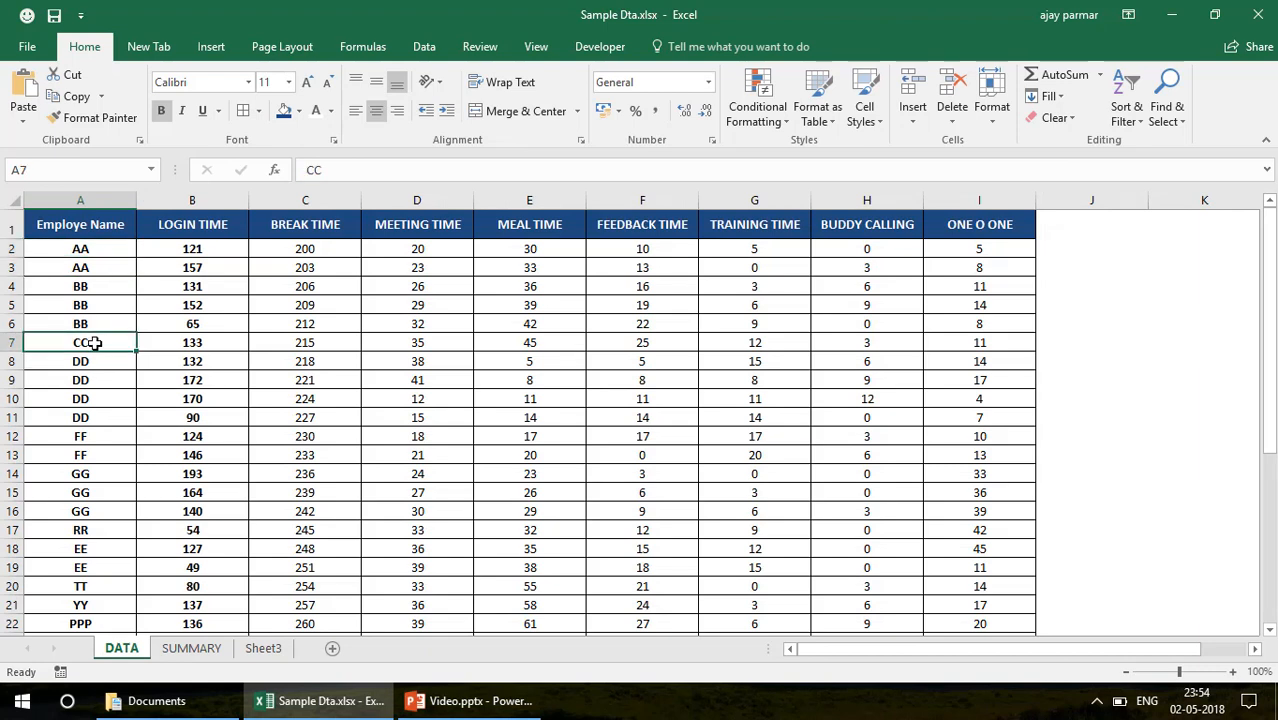
{"action": "left_click", "coordinate": [199, 227]}
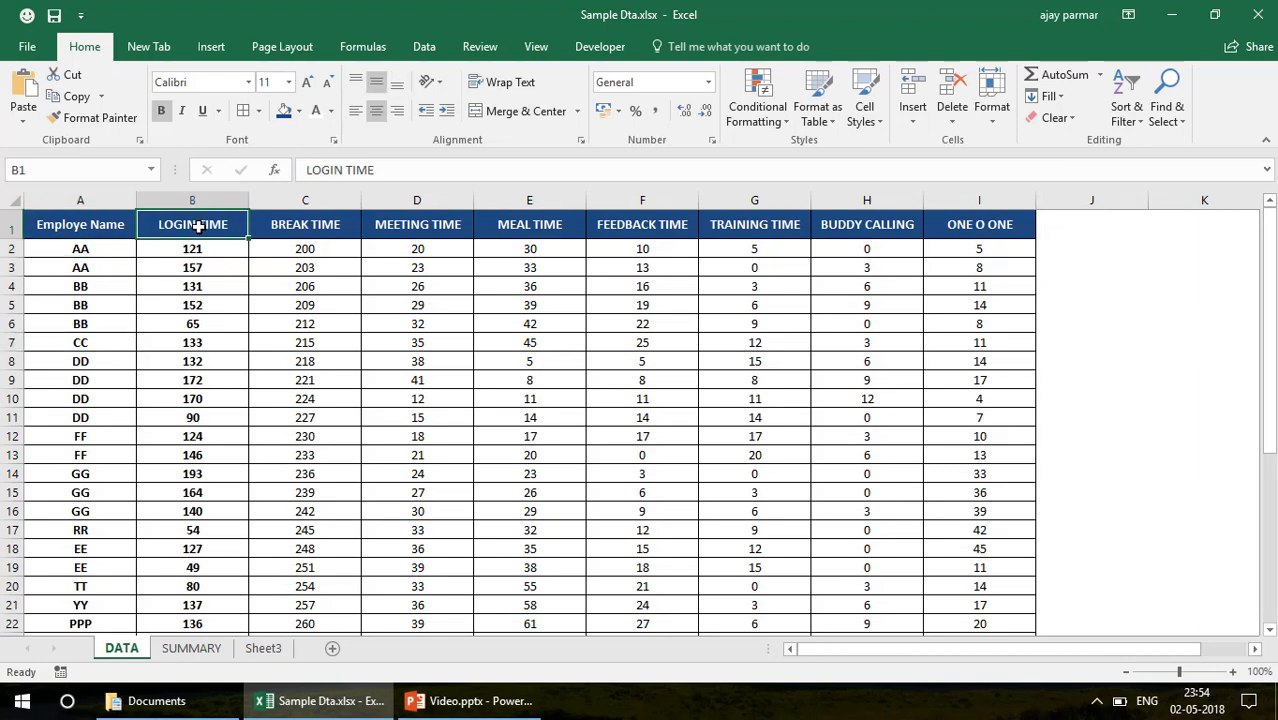
{"action": "left_click", "coordinate": [284, 226]}
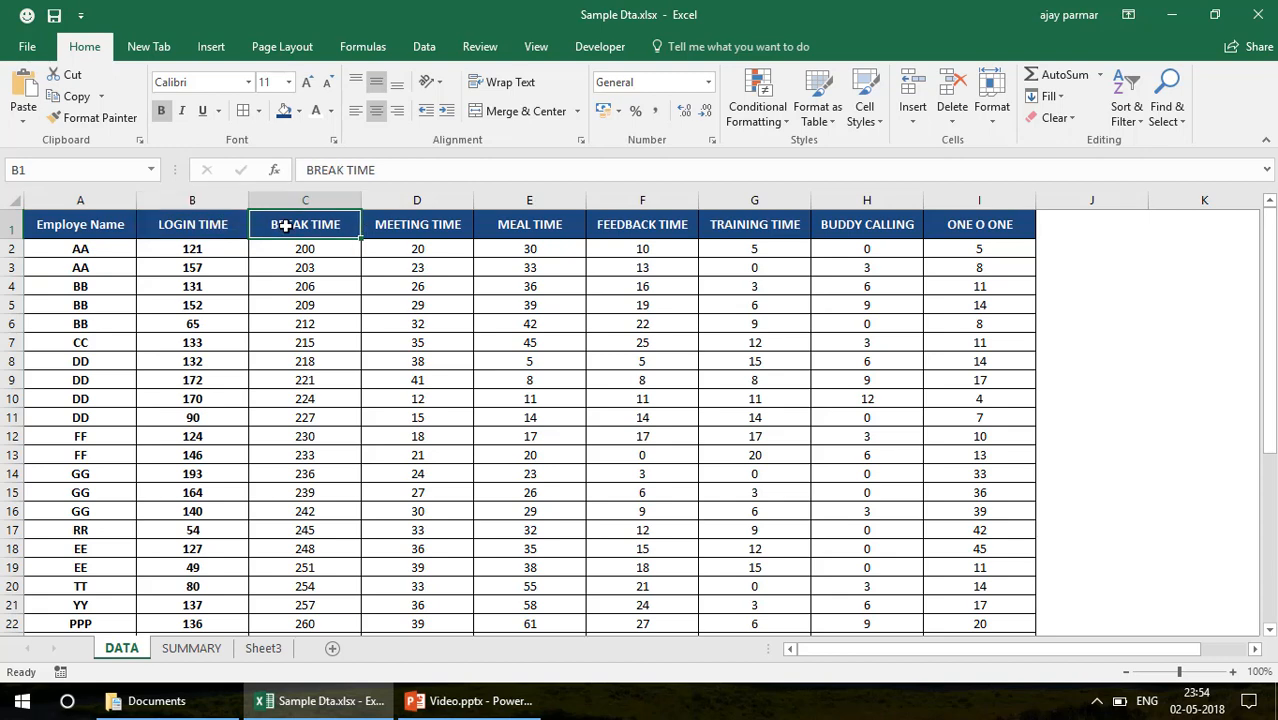
Copy the whole Employe Name column from DATA to cell A1 of the SUMMARY sheet and widen column A to fit
{"action": "left_click", "coordinate": [111, 229]}
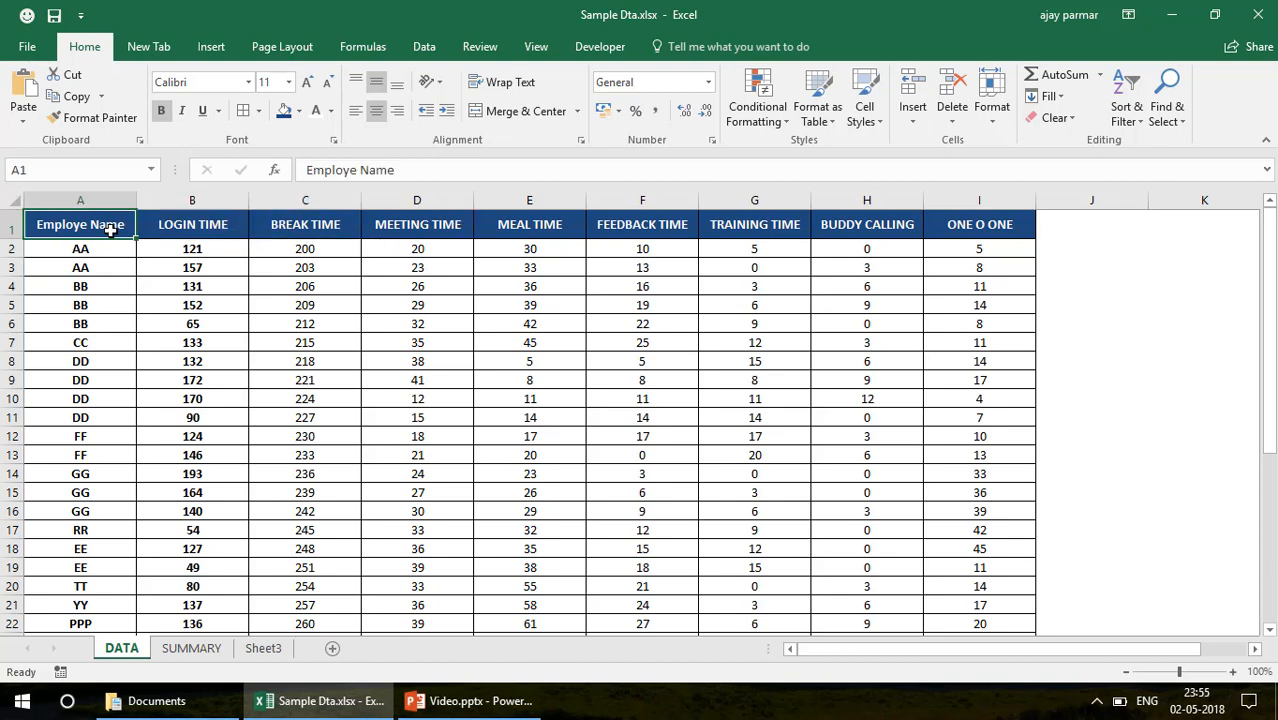
{"action": "key", "text": "ctrl+shift+Down"}
{"action": "key", "text": "ctrl+c"}
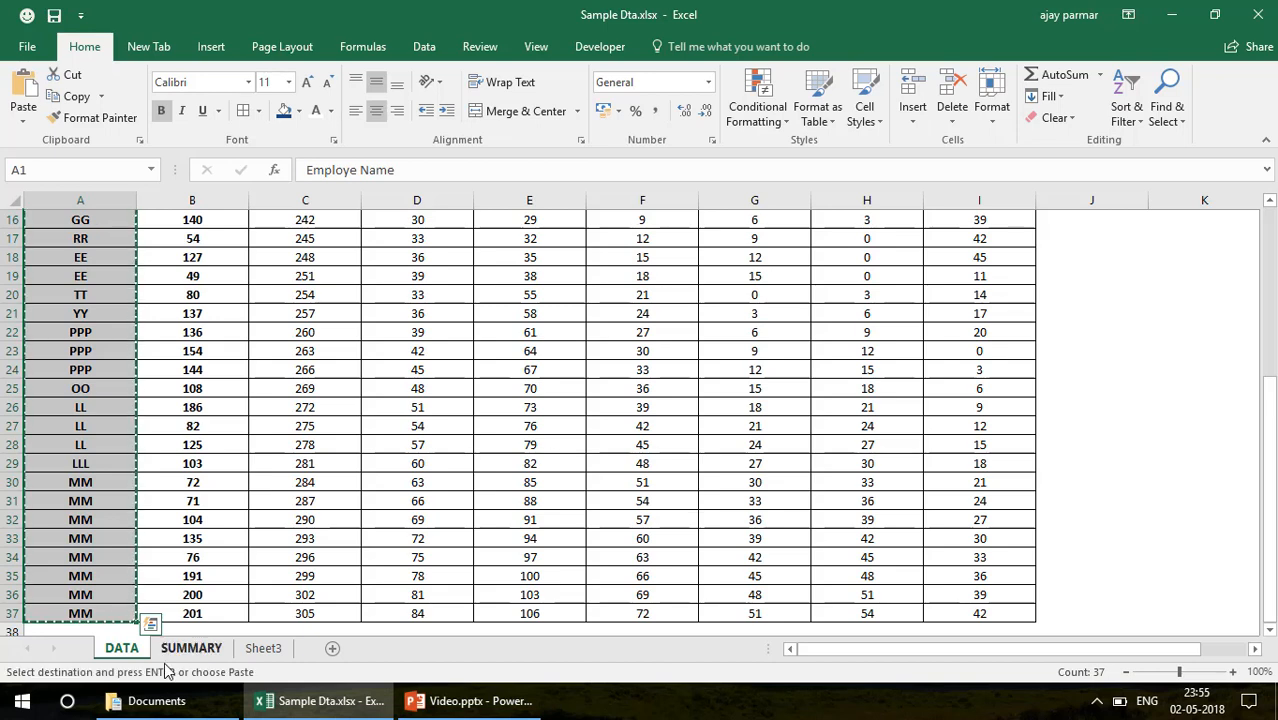
{"action": "left_click", "coordinate": [209, 649]}
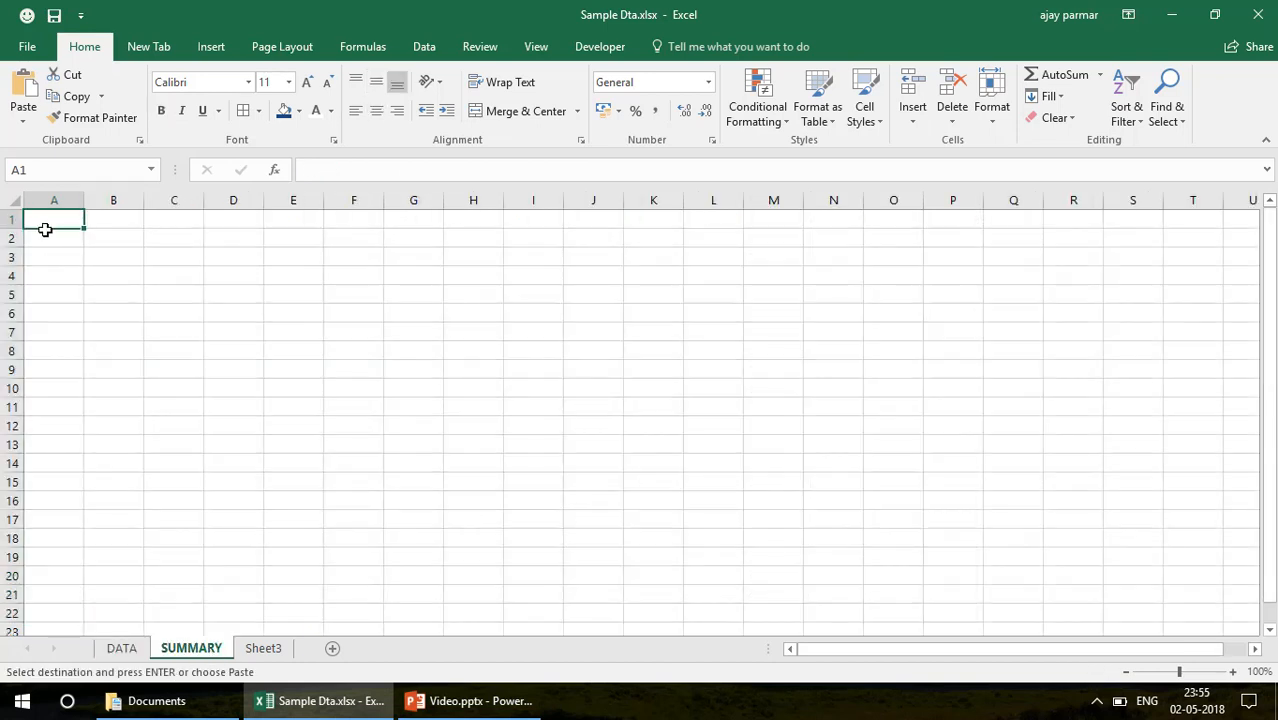
{"action": "key", "text": "ctrl+v"}
{"action": "left_click_drag", "start_coordinate": [84, 201], "coordinate": [140, 210]}
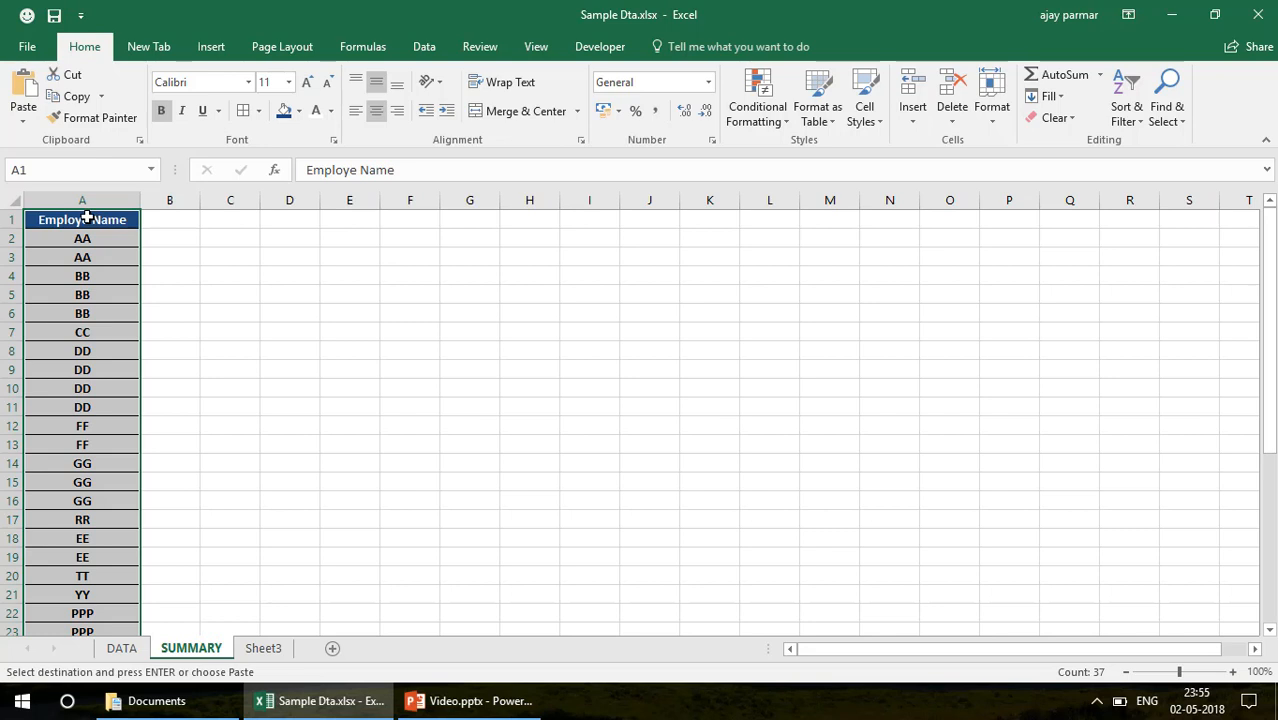
Remove duplicate entries from the Employe Name column on SUMMARY, treating the first row as a header, and widen column A further
{"action": "left_click", "coordinate": [424, 47]}
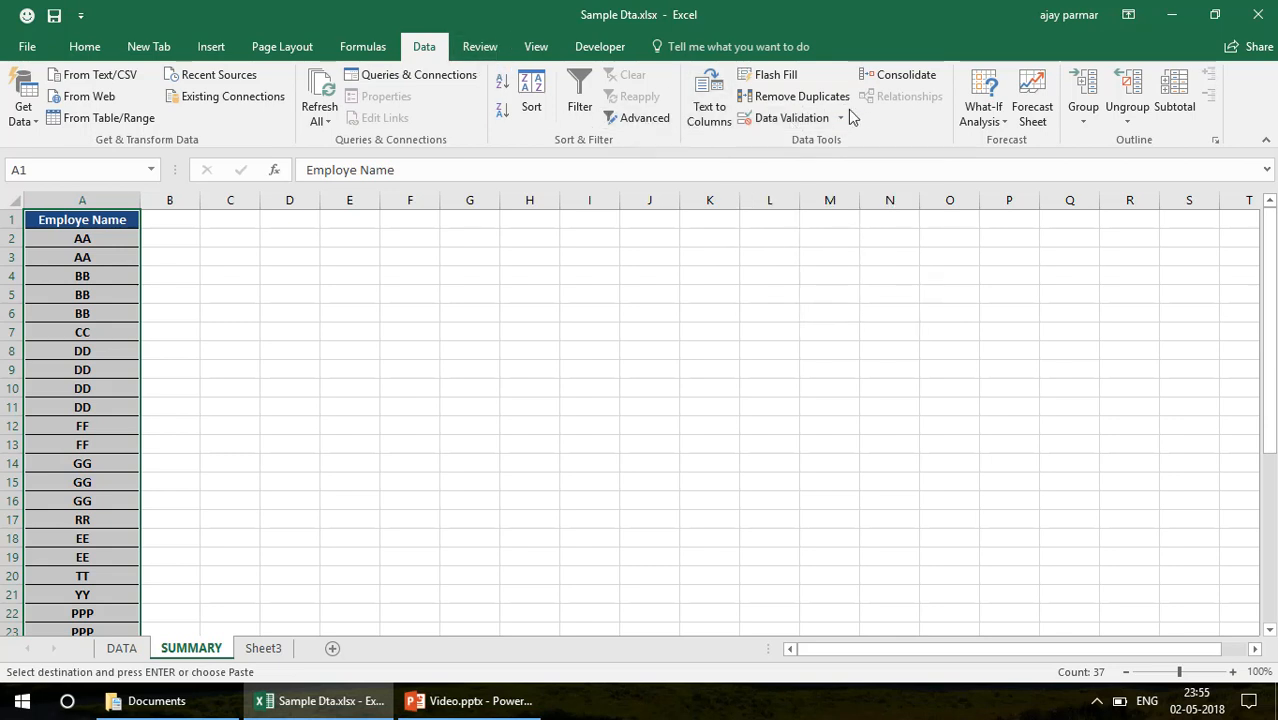
{"action": "left_click", "coordinate": [802, 100]}
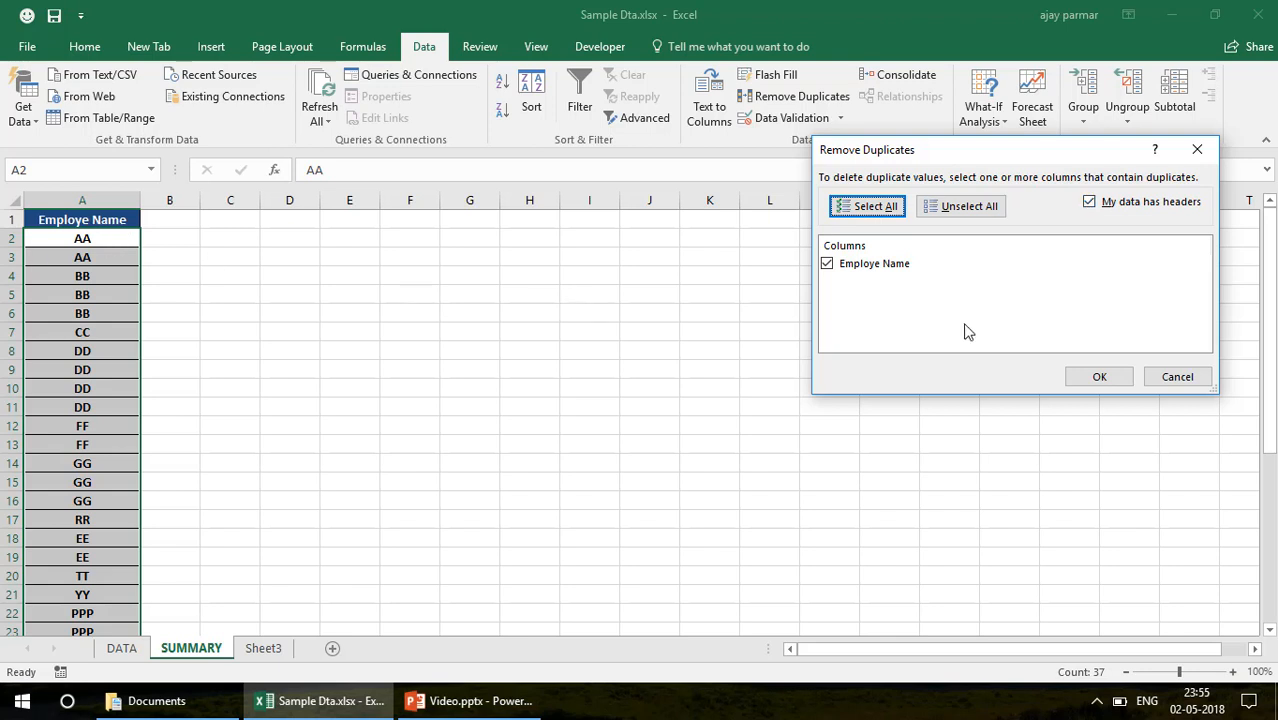
{"action": "left_click", "coordinate": [1105, 377]}
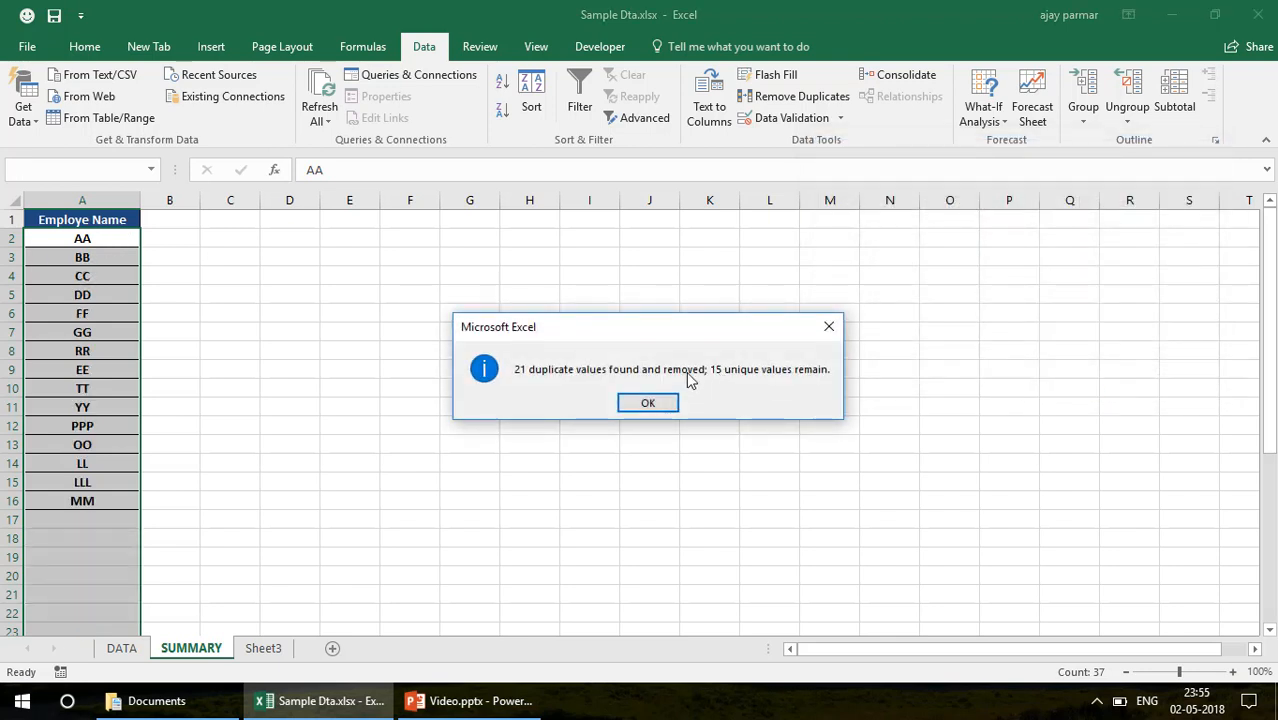
{"action": "left_click", "coordinate": [647, 405]}
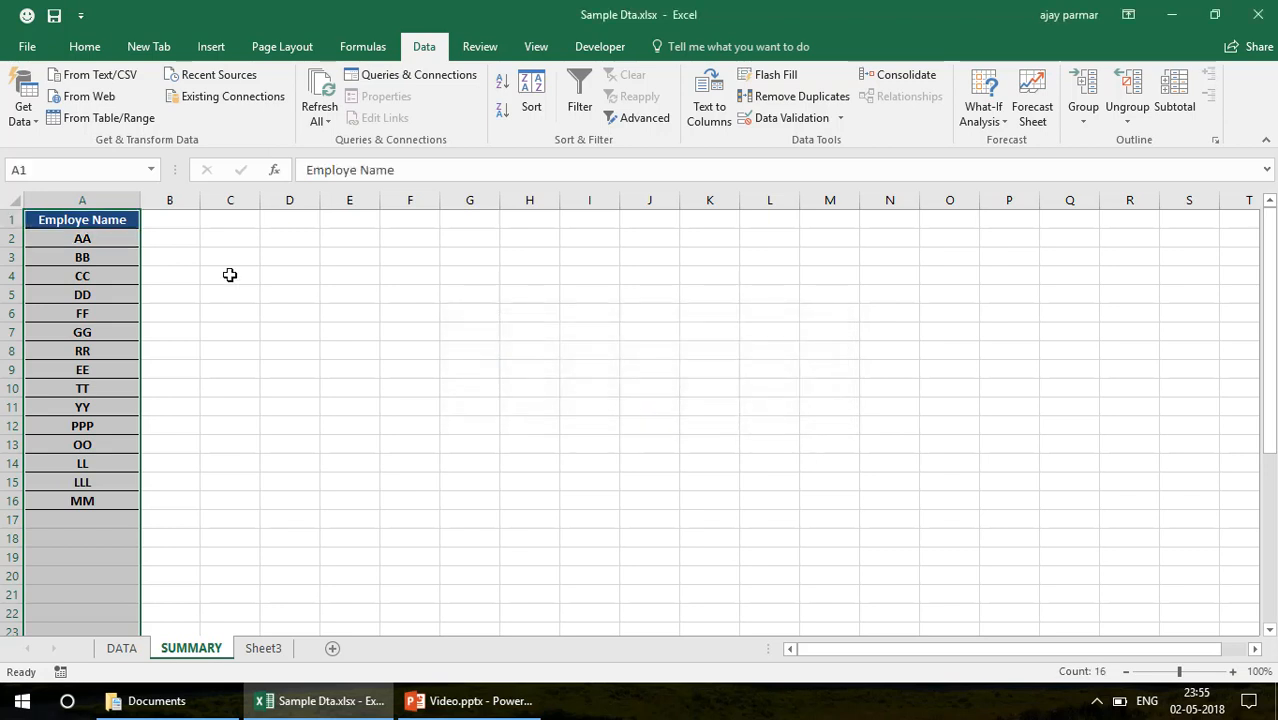
{"action": "left_click", "coordinate": [170, 216]}
{"action": "left_click_drag", "start_coordinate": [140, 200], "coordinate": [171, 200]}
{"action": "left_click", "coordinate": [150, 246]}
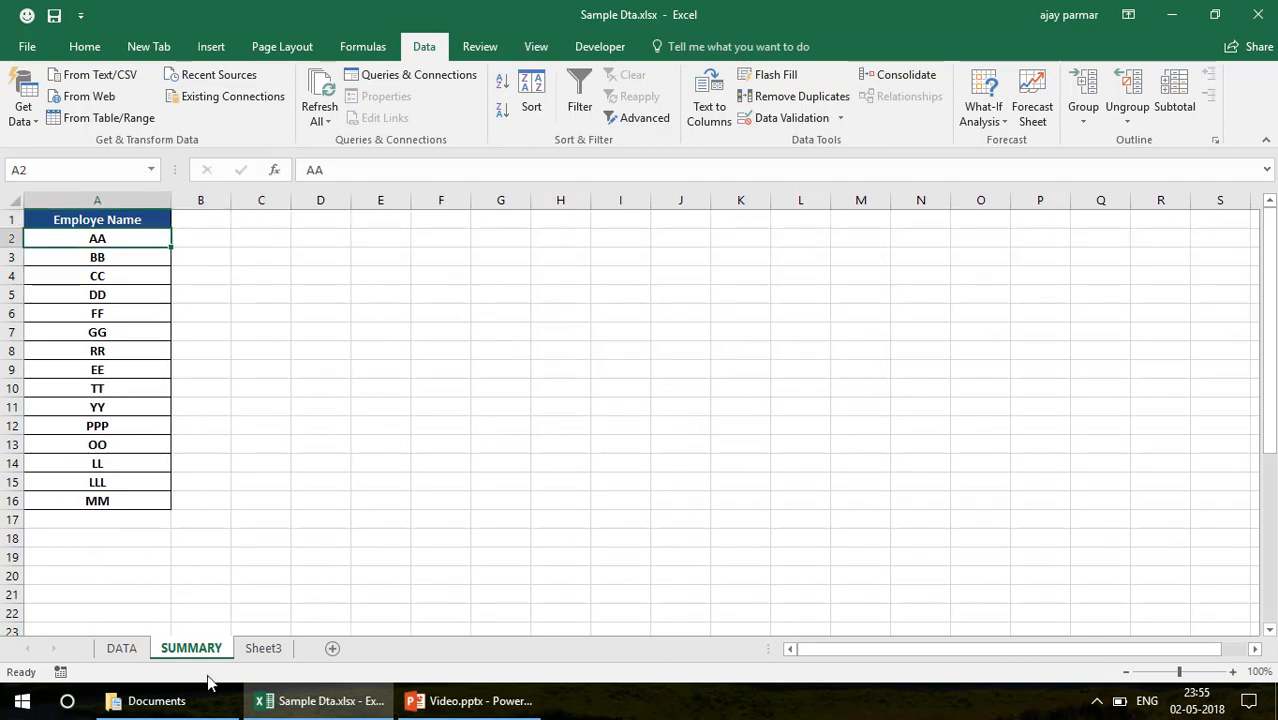
Copy the headings LOGIN TIME through ONE O ONE from row 1 of DATA into SUMMARY starting at cell B1
{"action": "left_click", "coordinate": [121, 648]}
{"action": "left_click", "coordinate": [108, 264]}
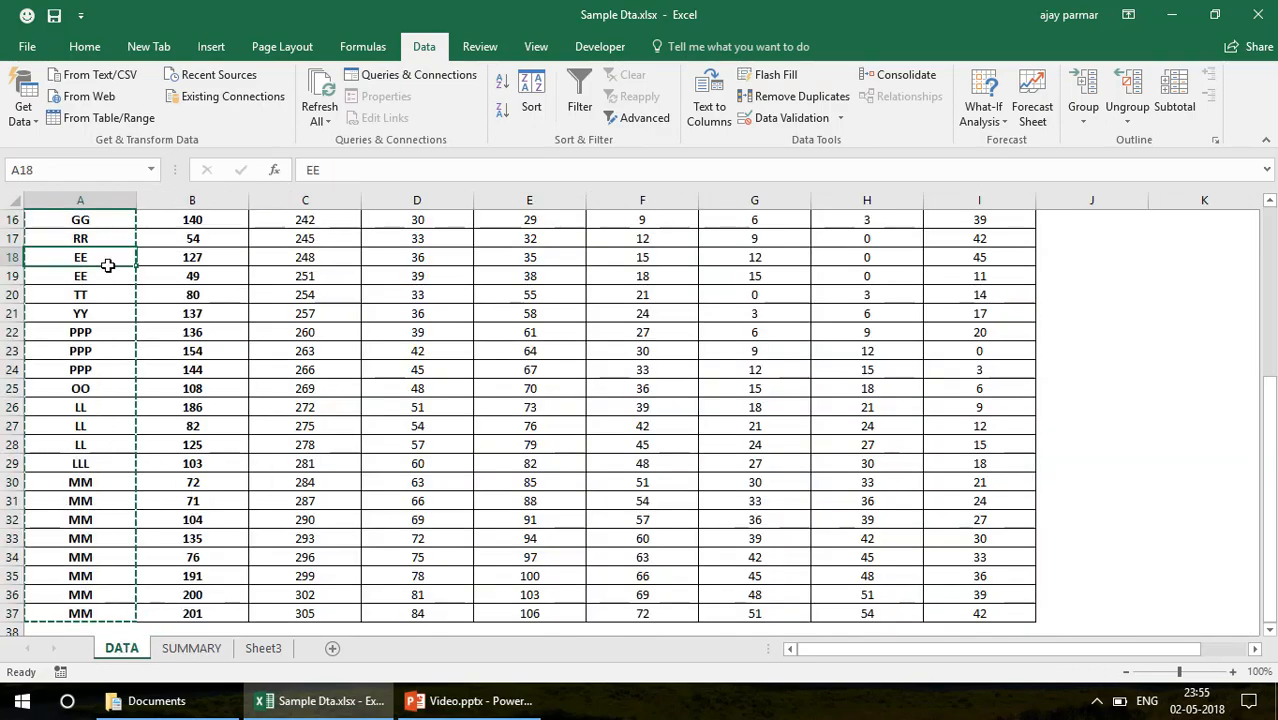
{"action": "key", "text": "ctrl+Up"}
{"action": "key", "text": "Right"}
{"action": "key", "text": "ctrl+shift+Right"}
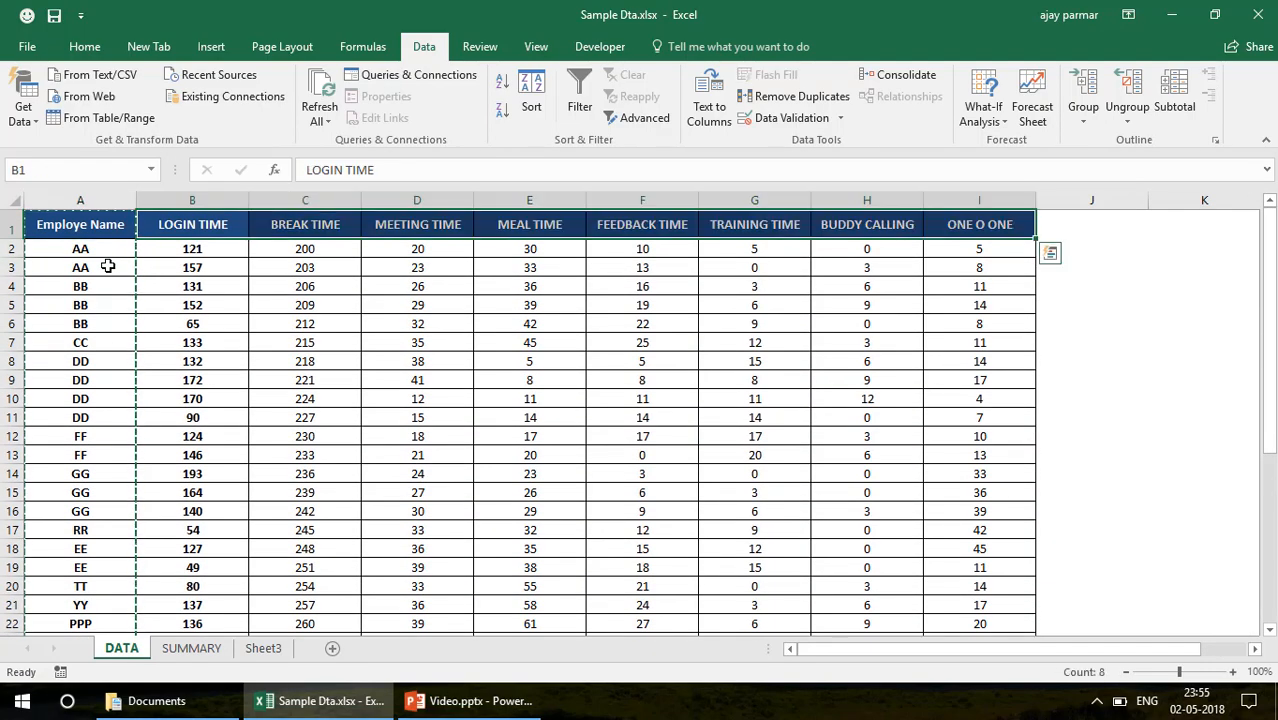
{"action": "key", "text": "ctrl+c"}
{"action": "left_click", "coordinate": [191, 648]}
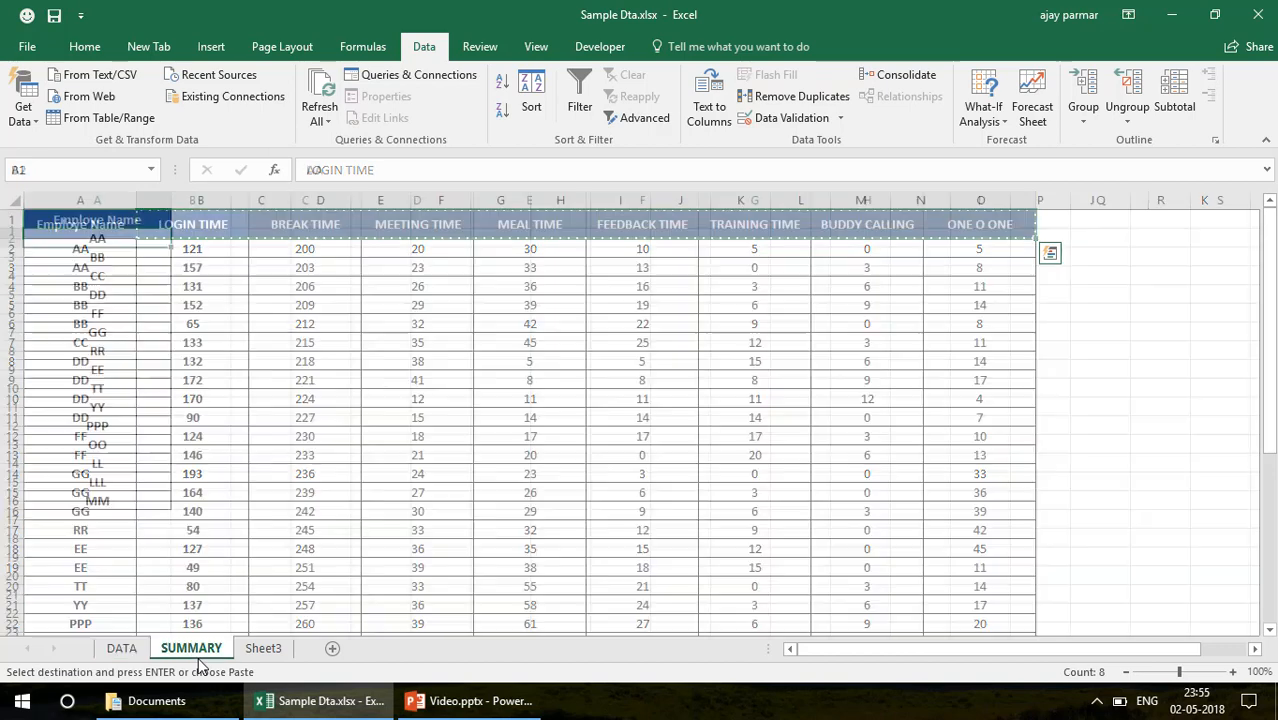
{"action": "left_click", "coordinate": [196, 220]}
{"action": "key", "text": "ctrl+v"}
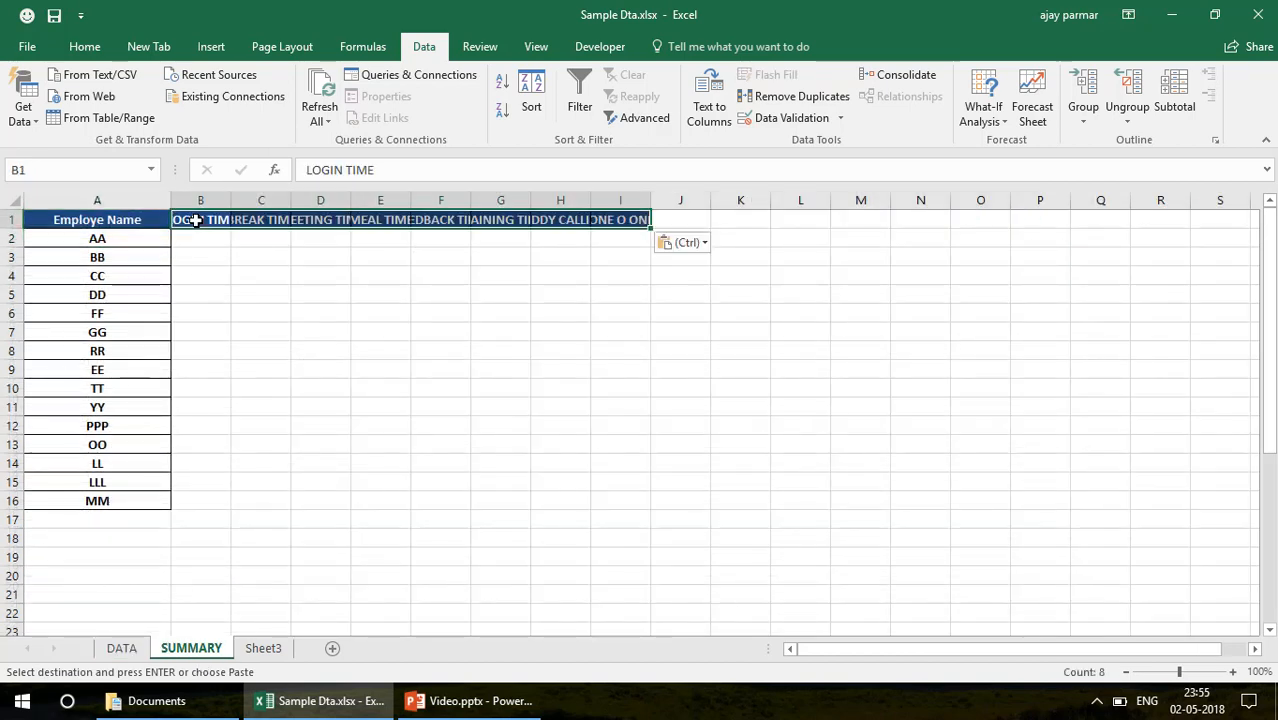
Widen all columns of the SUMMARY sheet to one uniform width that fits every heading in row 1
{"action": "left_click", "coordinate": [13, 200]}
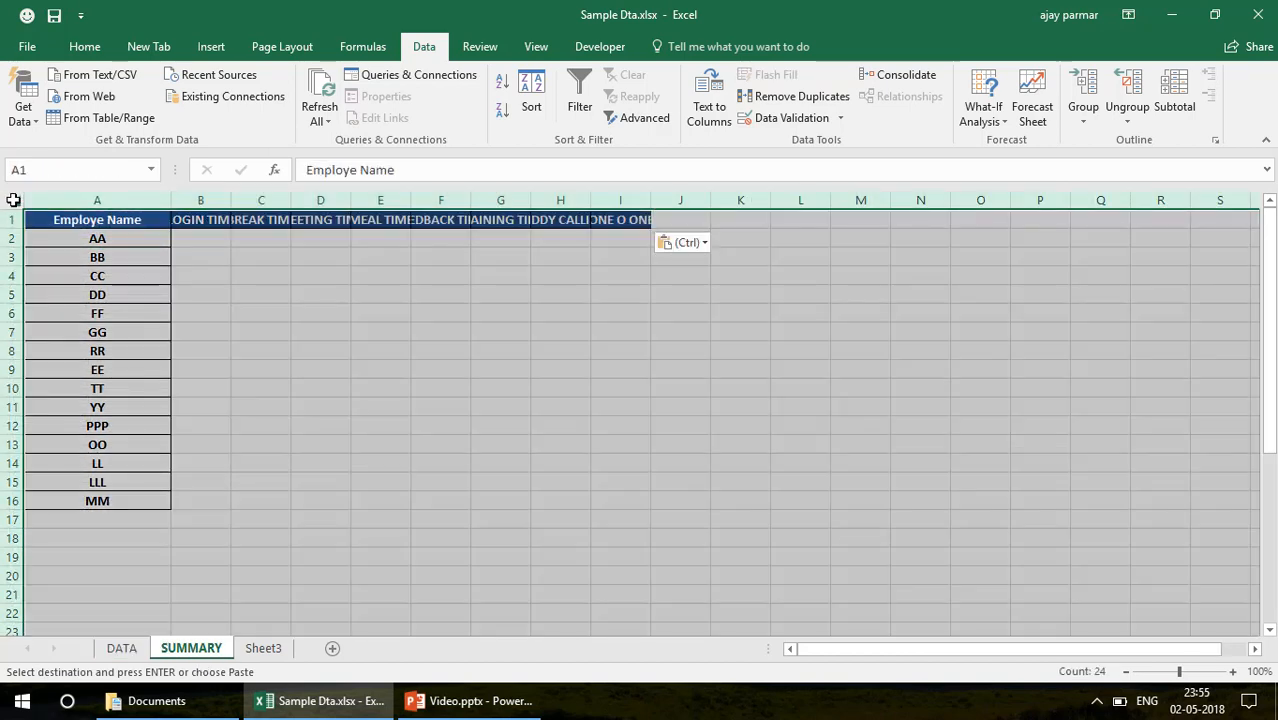
{"action": "left_click_drag", "start_coordinate": [227, 200], "coordinate": [251, 201]}
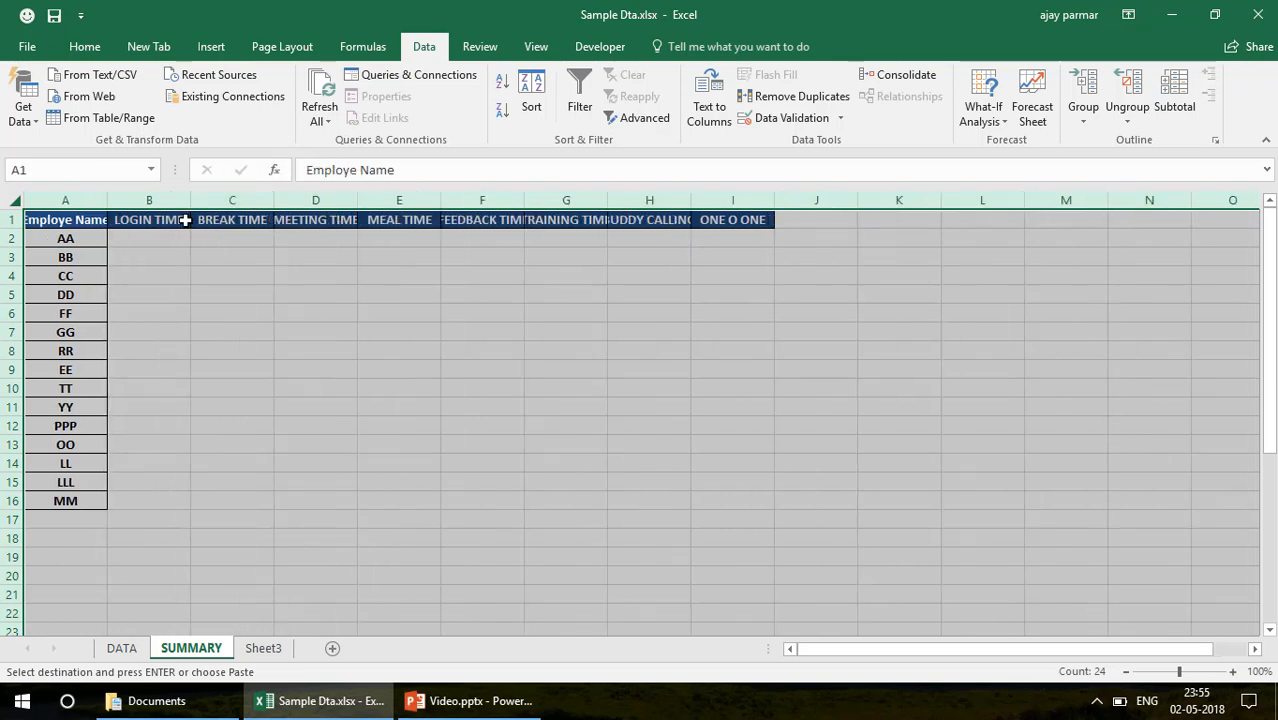
{"action": "left_click", "coordinate": [666, 220]}
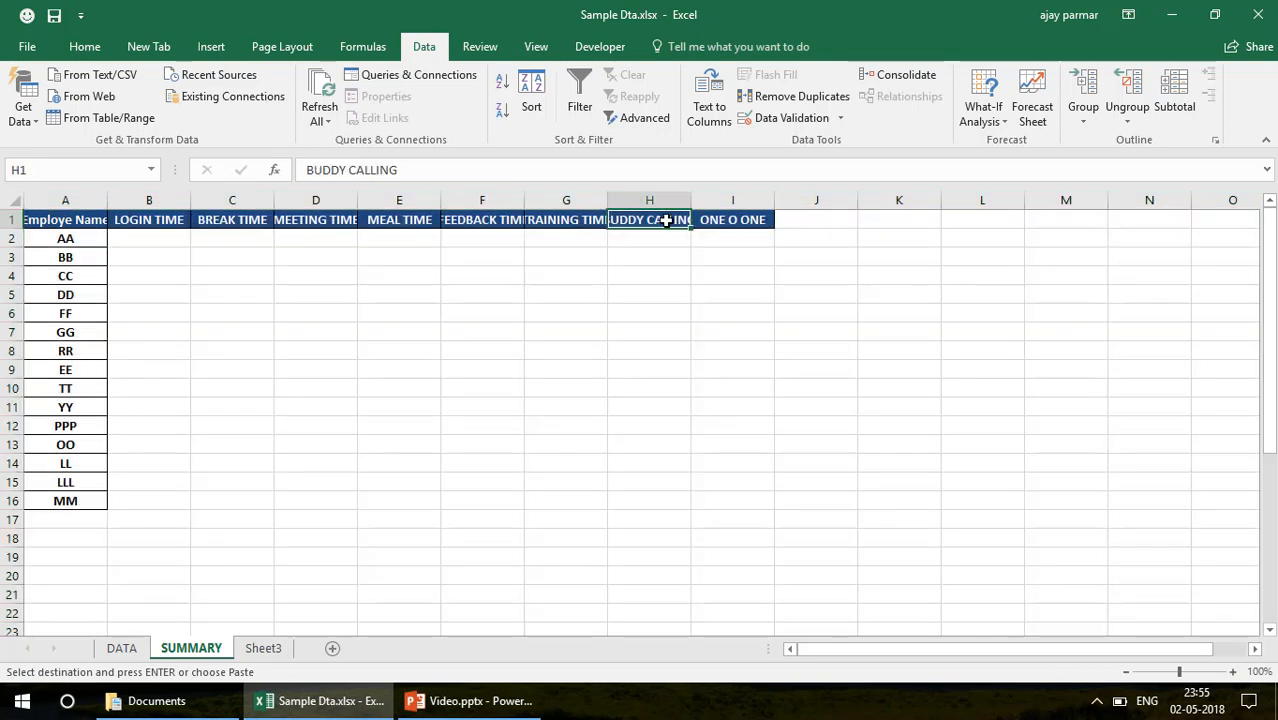
{"action": "left_click", "coordinate": [16, 203]}
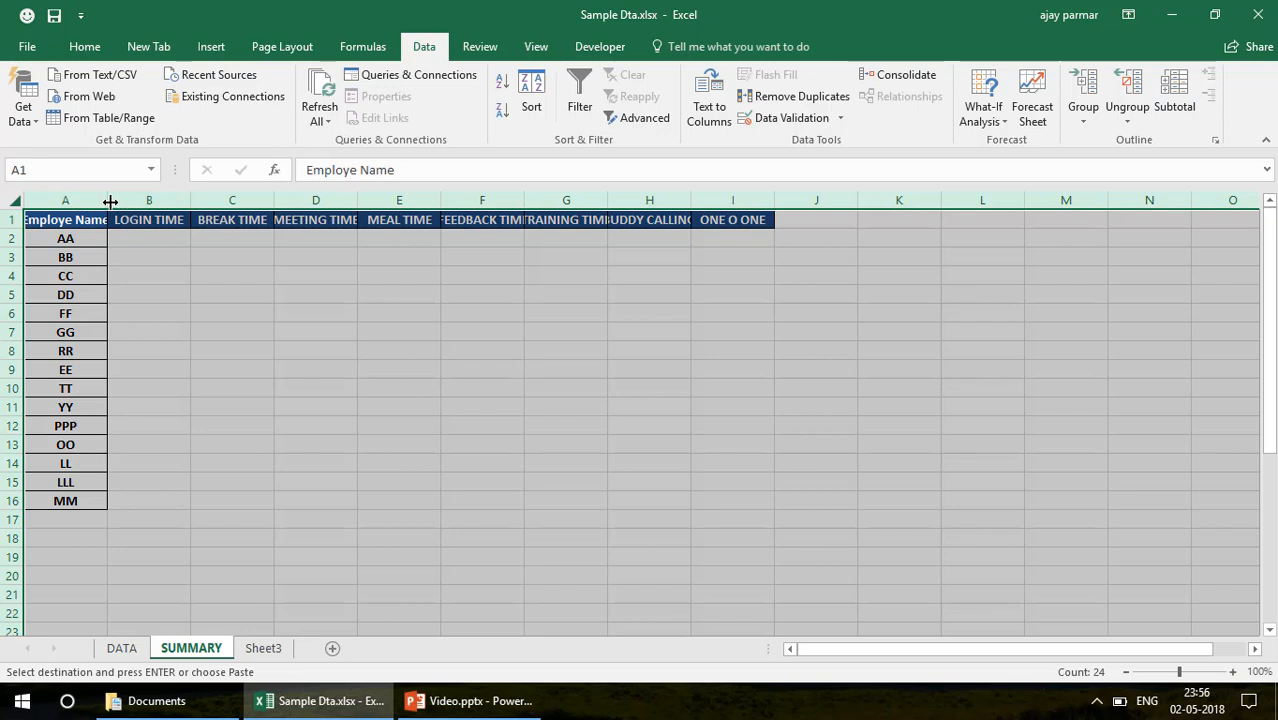
{"action": "left_click_drag", "start_coordinate": [107, 201], "coordinate": [143, 205]}
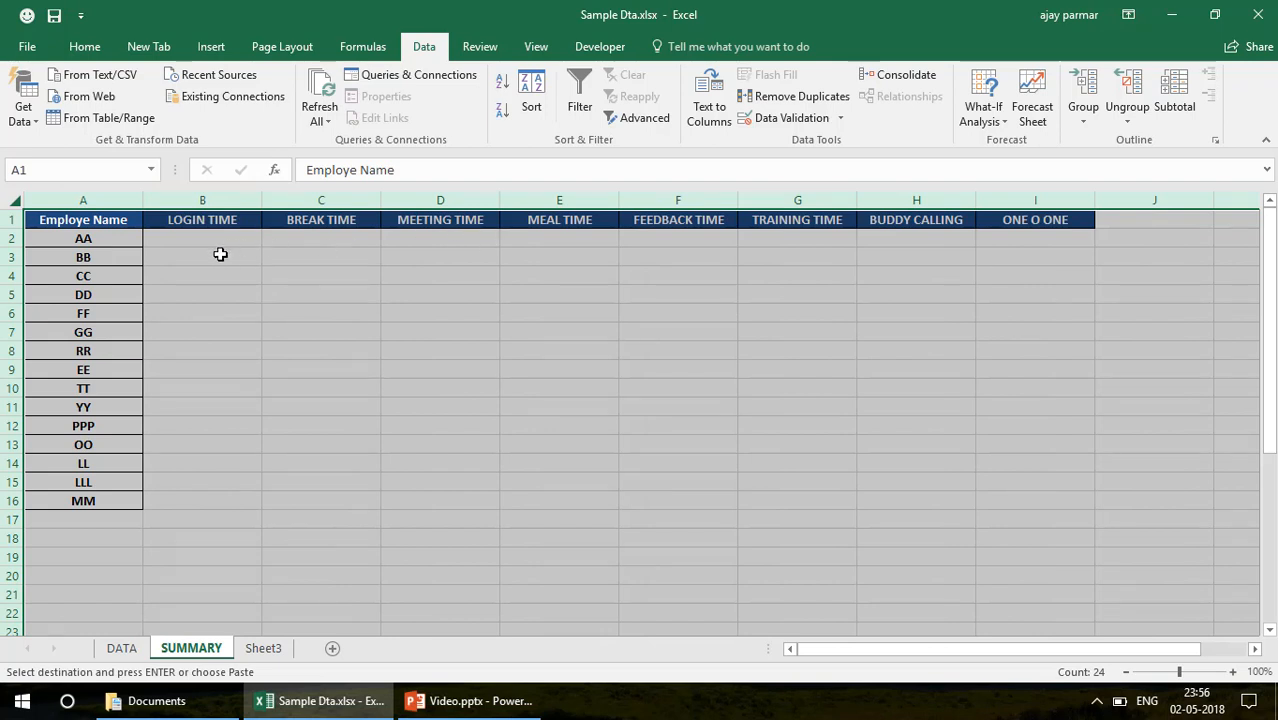
{"action": "right_click", "coordinate": [222, 254]}
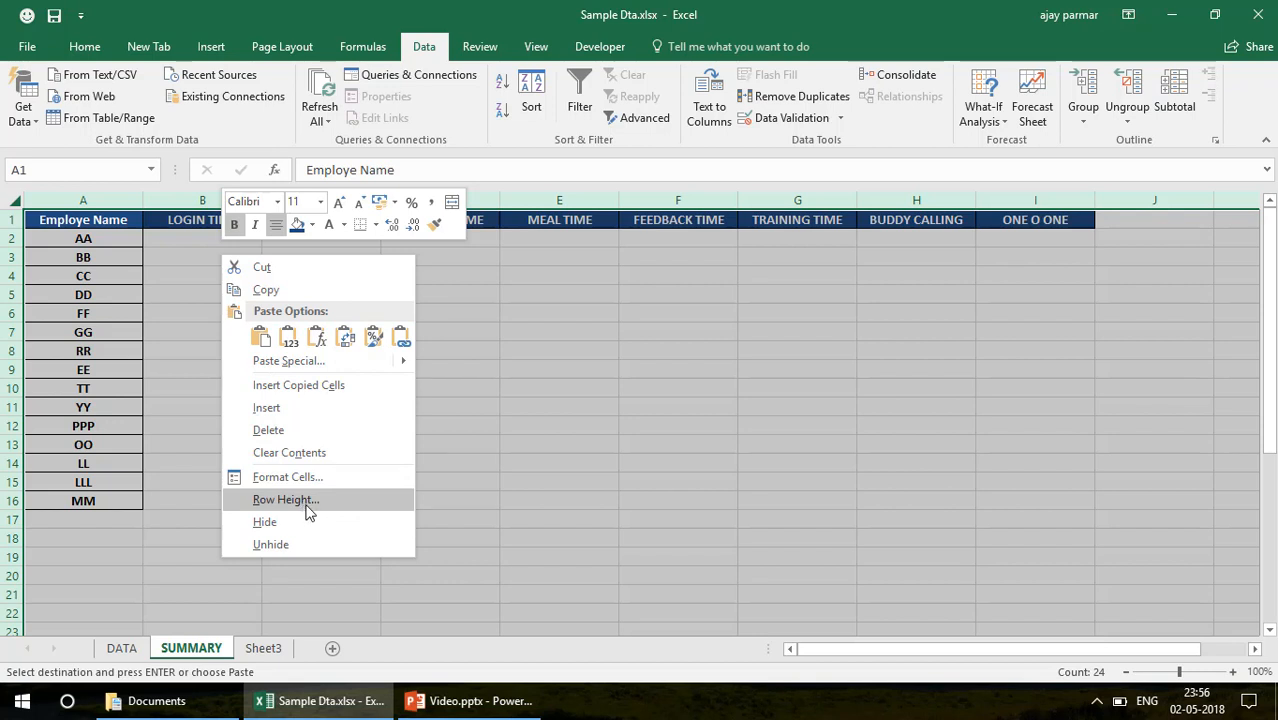
{"action": "left_click", "coordinate": [91, 208]}
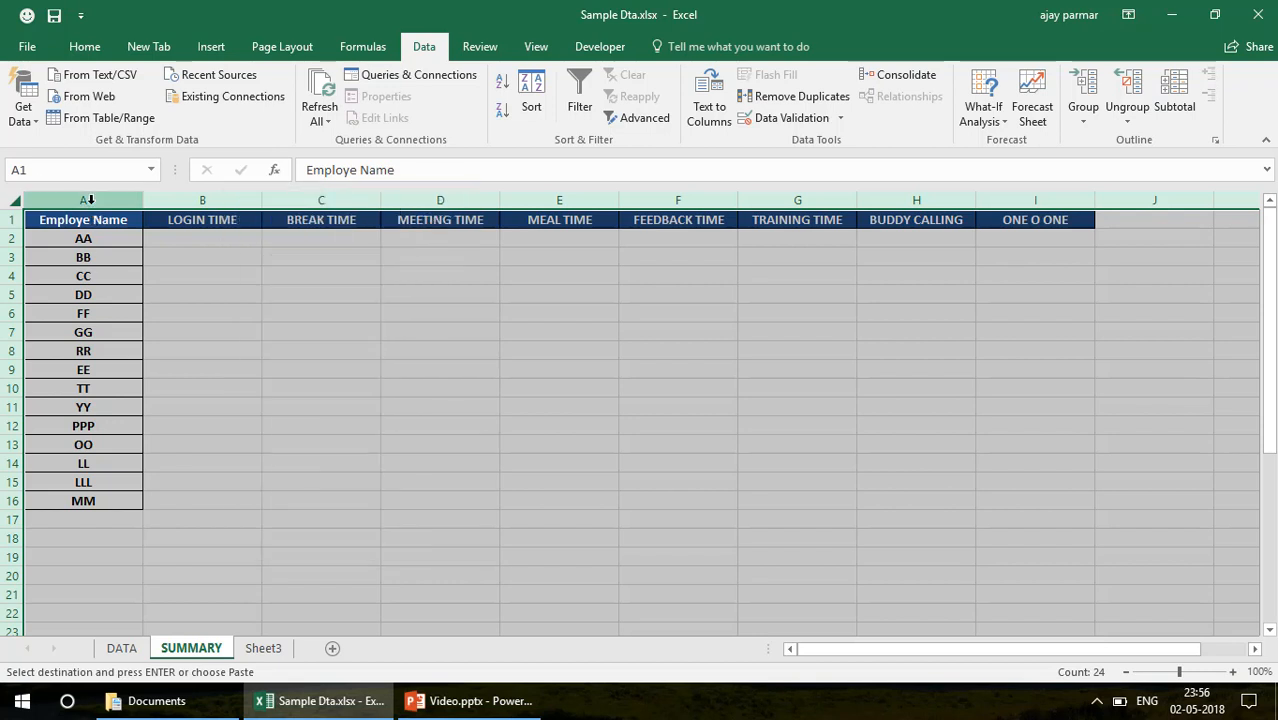
{"action": "left_click", "coordinate": [343, 300]}
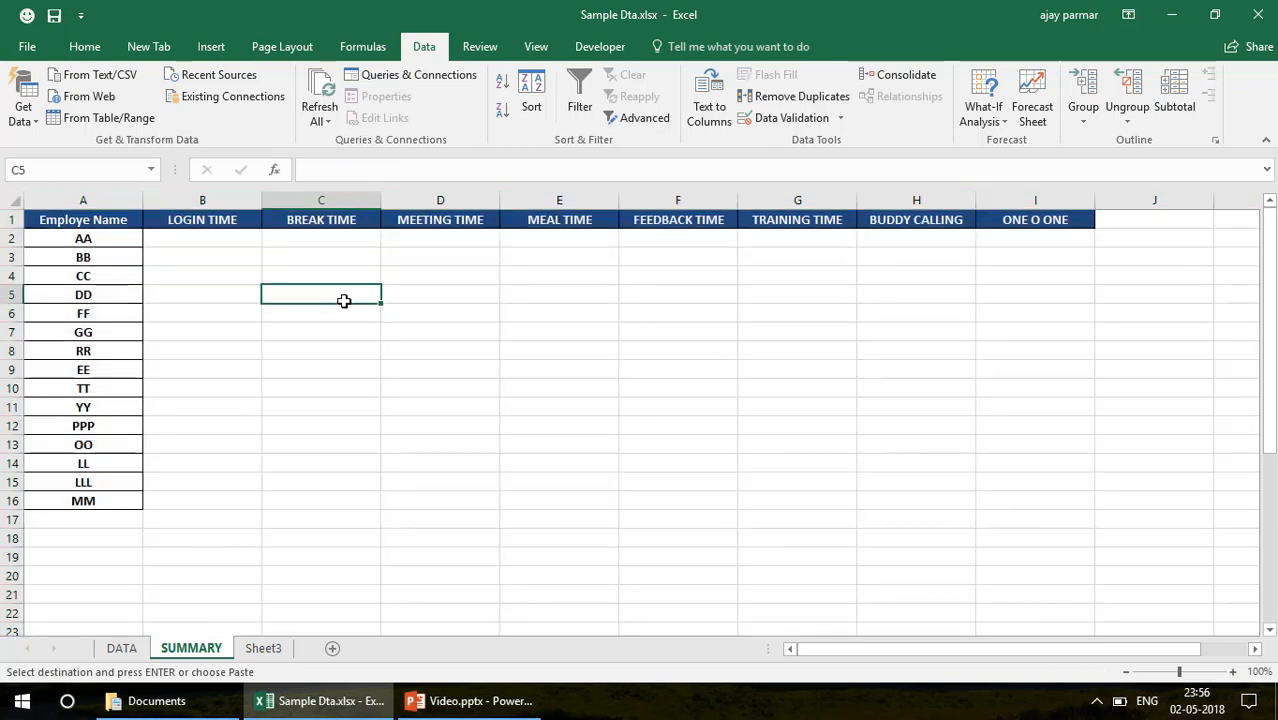
Hide the gridlines on the SUMMARY sheet
{"action": "left_click", "coordinate": [192, 239]}
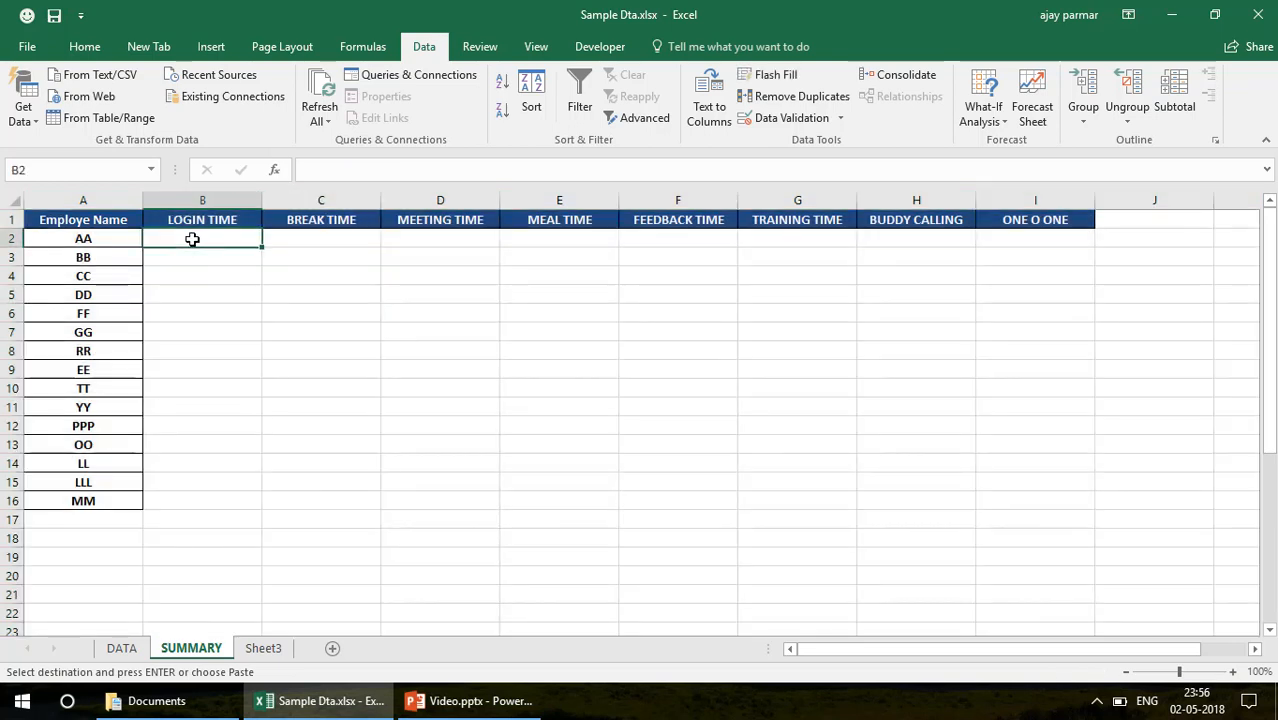
{"action": "left_click", "coordinate": [535, 46]}
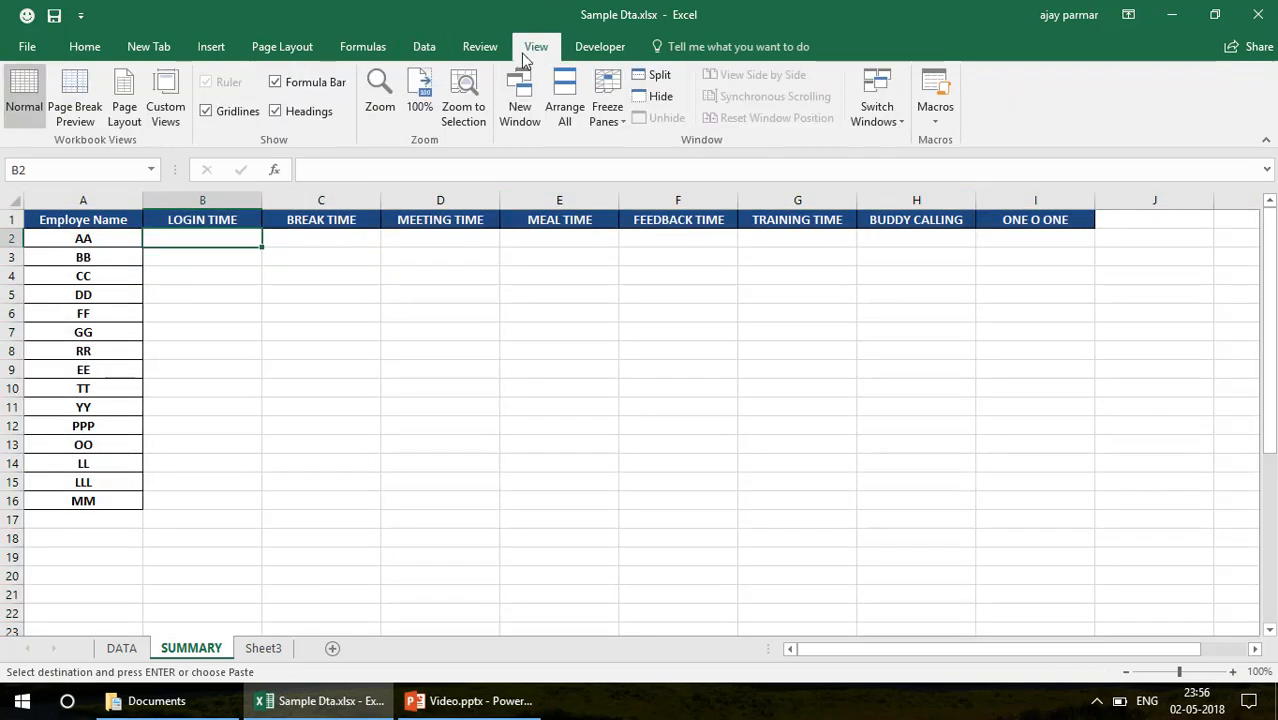
{"action": "left_click", "coordinate": [207, 111]}
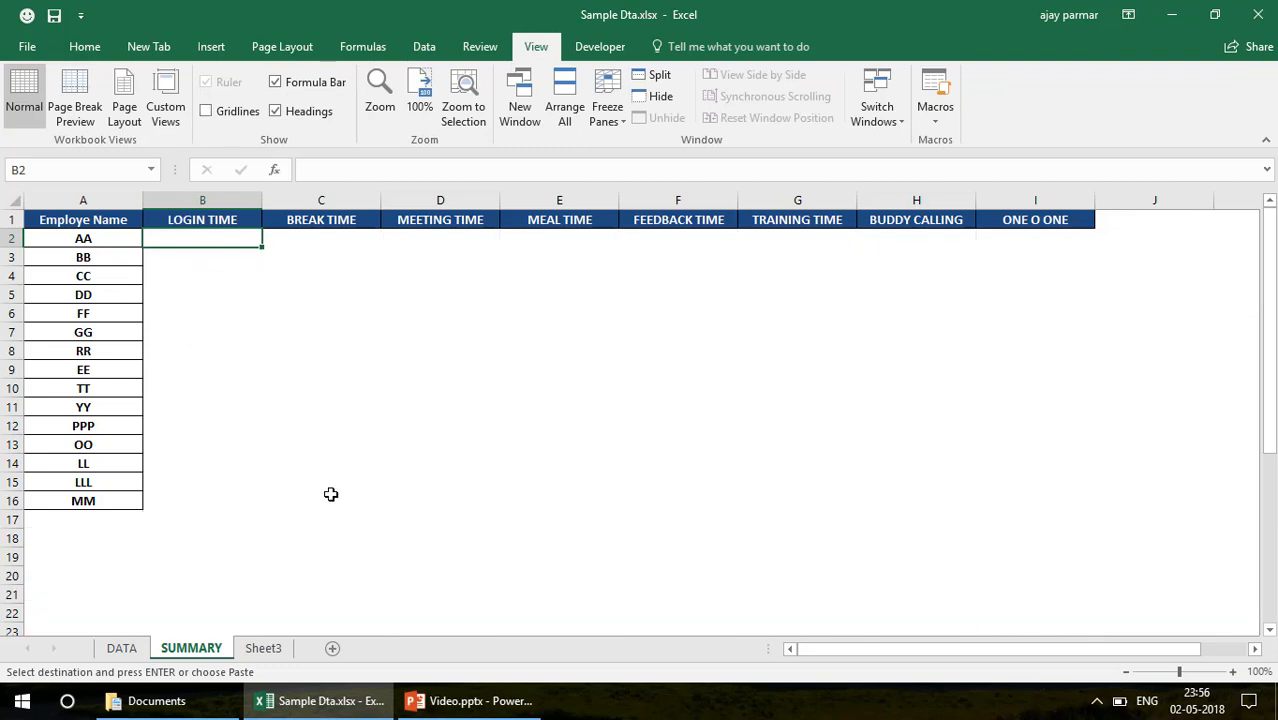
Apply all borders to the empty table cells B2:I16 on the SUMMARY sheet
{"action": "left_click", "coordinate": [1044, 514], "text": "shift"}
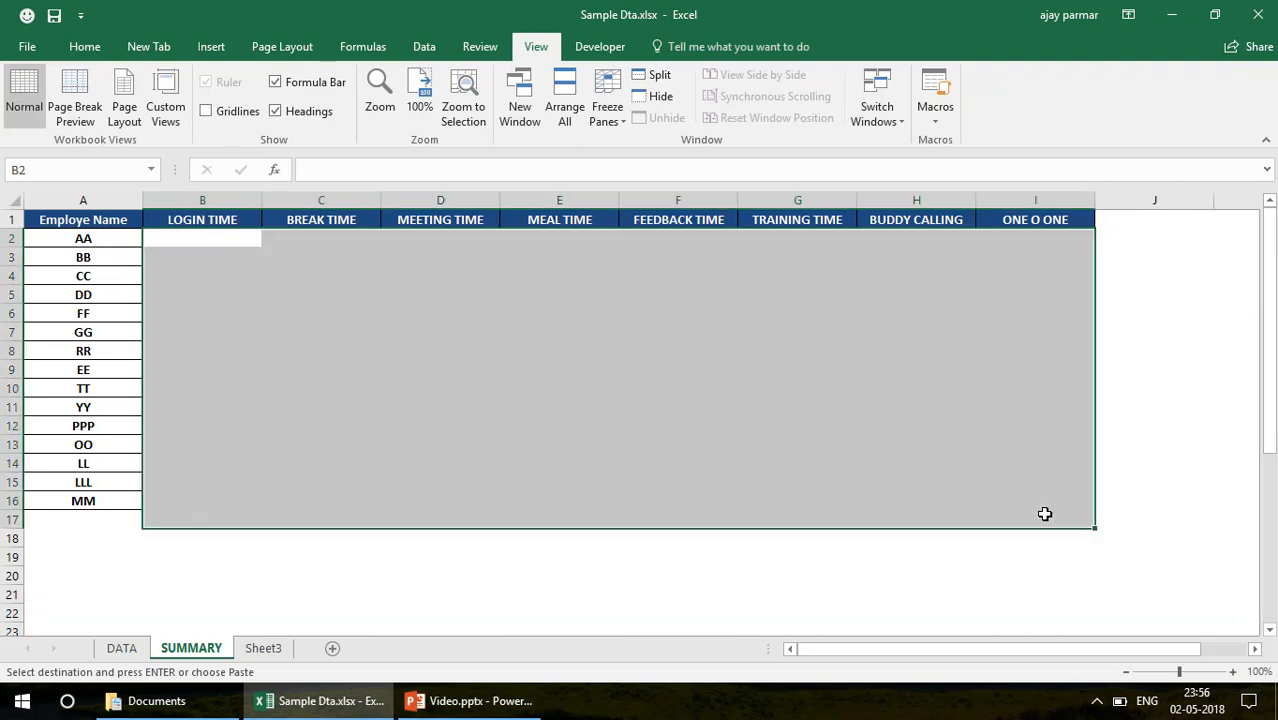
{"action": "left_click", "coordinate": [1048, 502], "text": "shift"}
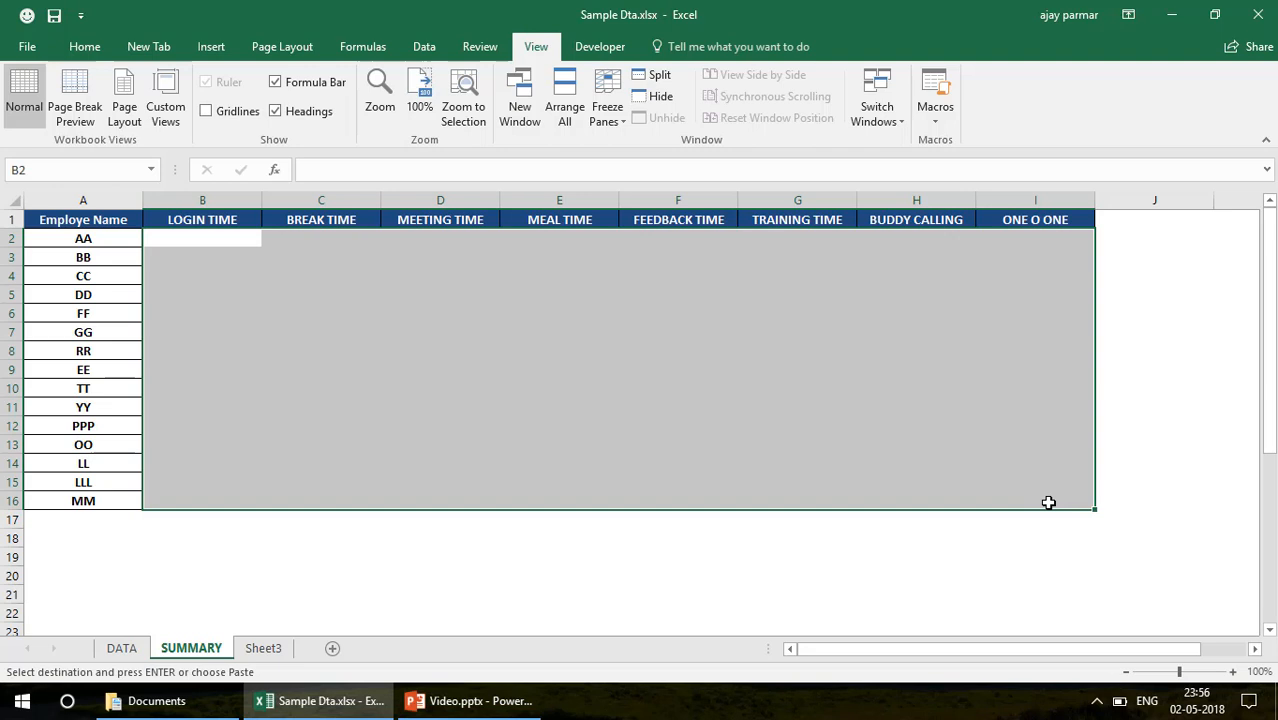
{"action": "left_click", "coordinate": [84, 46]}
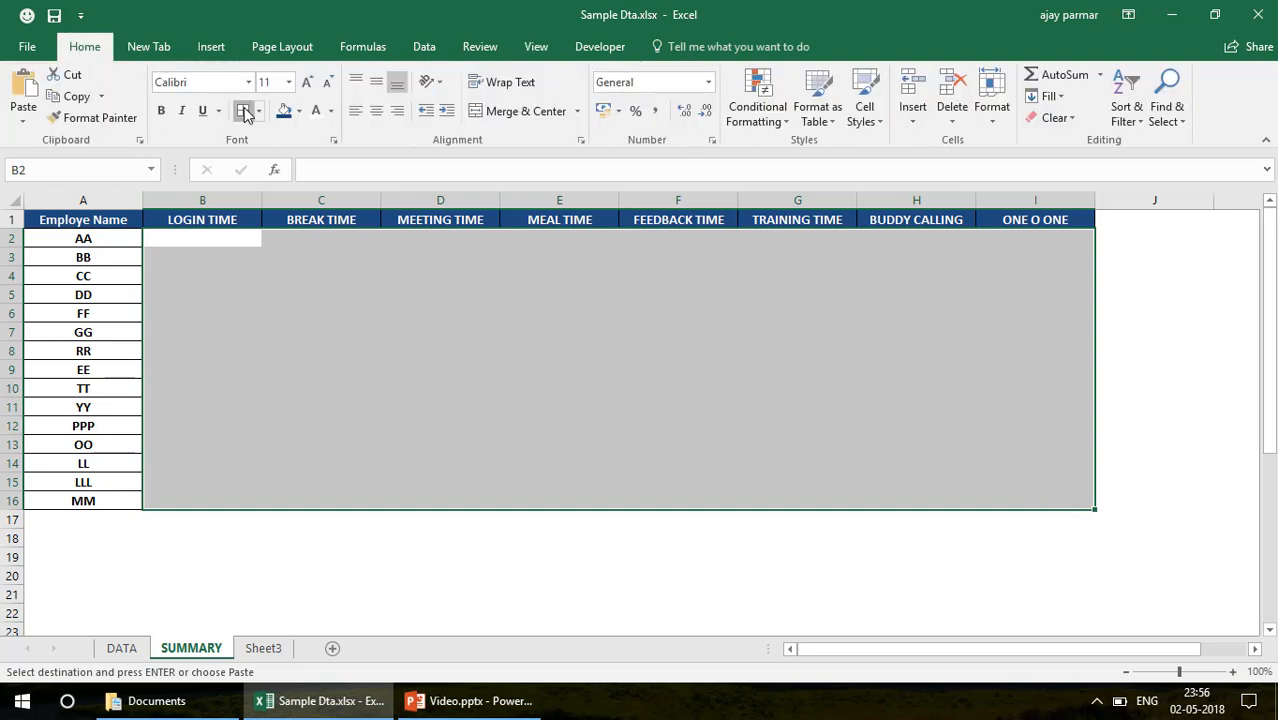
{"action": "left_click", "coordinate": [243, 110]}
Enter =SUMIF(DATA!A:A,SUMMARY!A2,DATA!B:B) in cell B2 of SUMMARY and centre the cell horizontally
{"action": "left_click", "coordinate": [225, 237]}
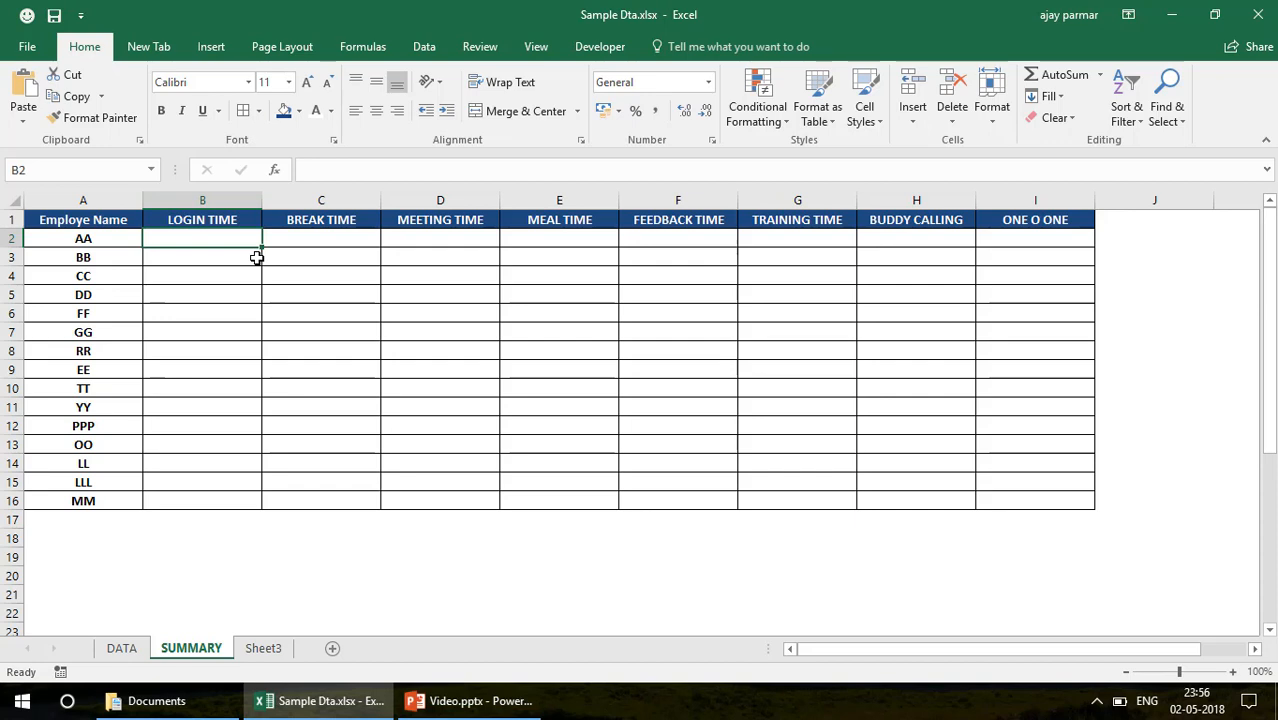
{"action": "type", "text": "=SUMIF("}
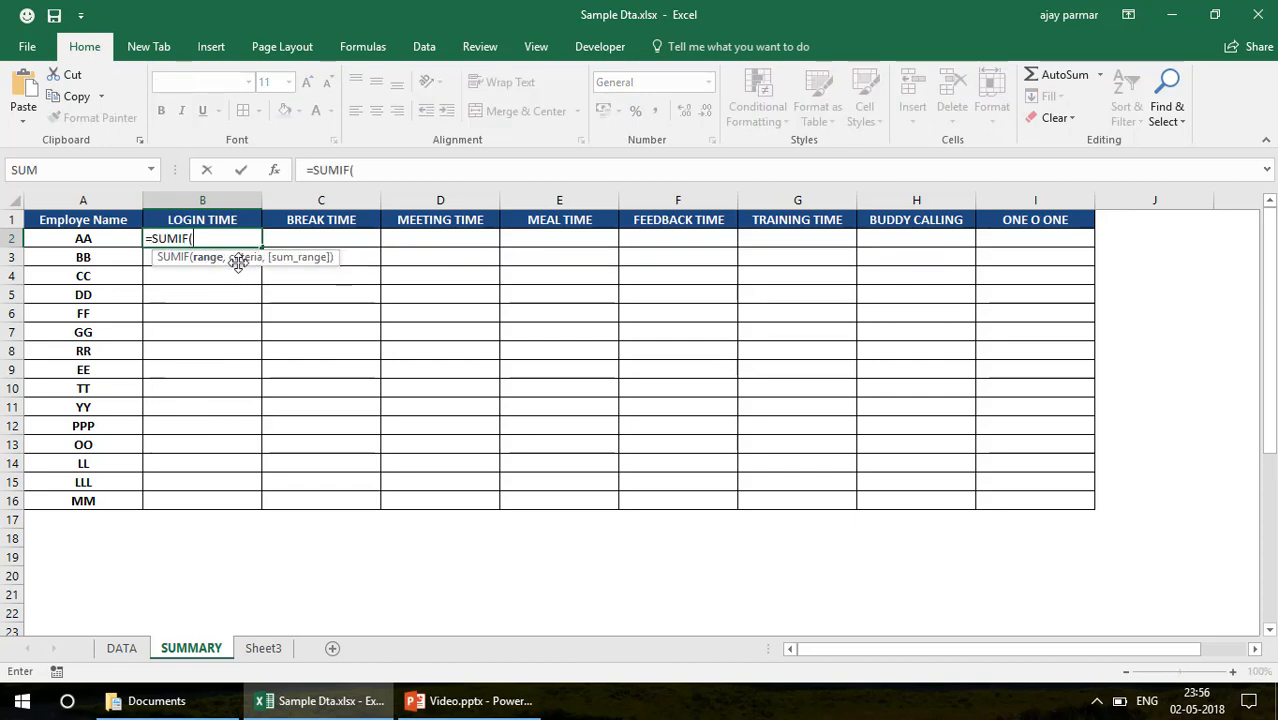
{"action": "left_click", "coordinate": [121, 648]}
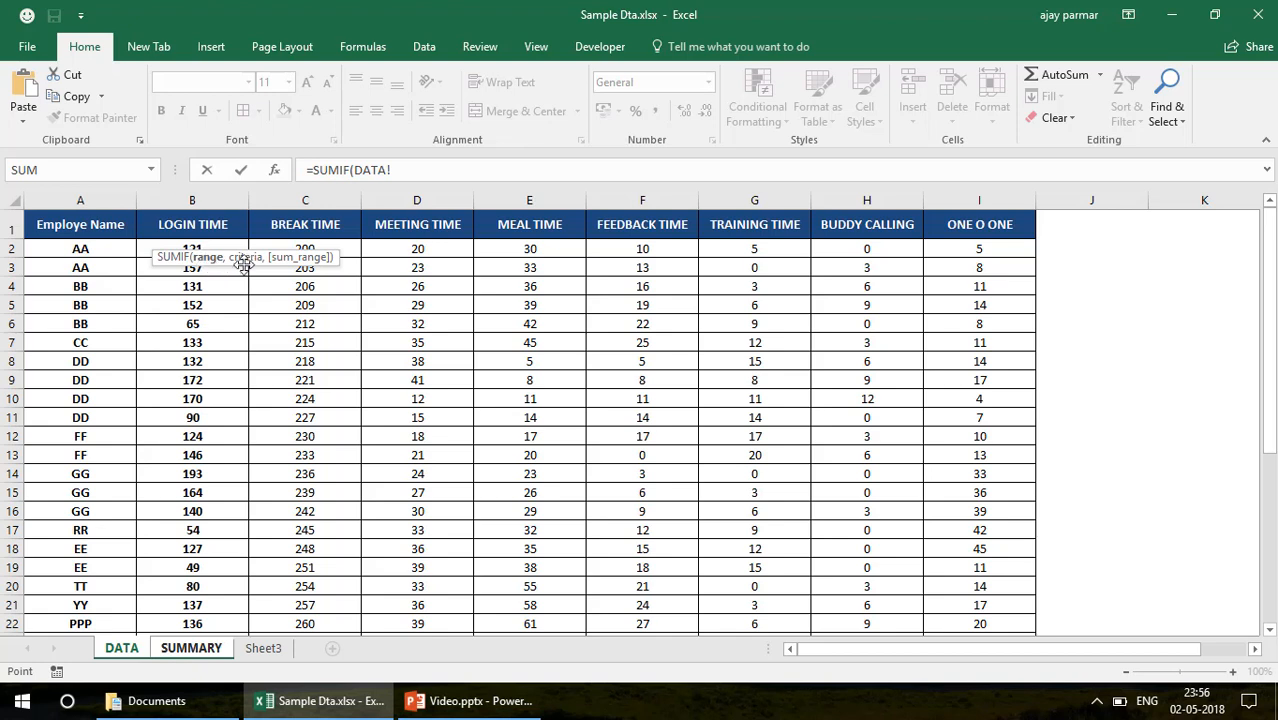
{"action": "left_click", "coordinate": [97, 202]}
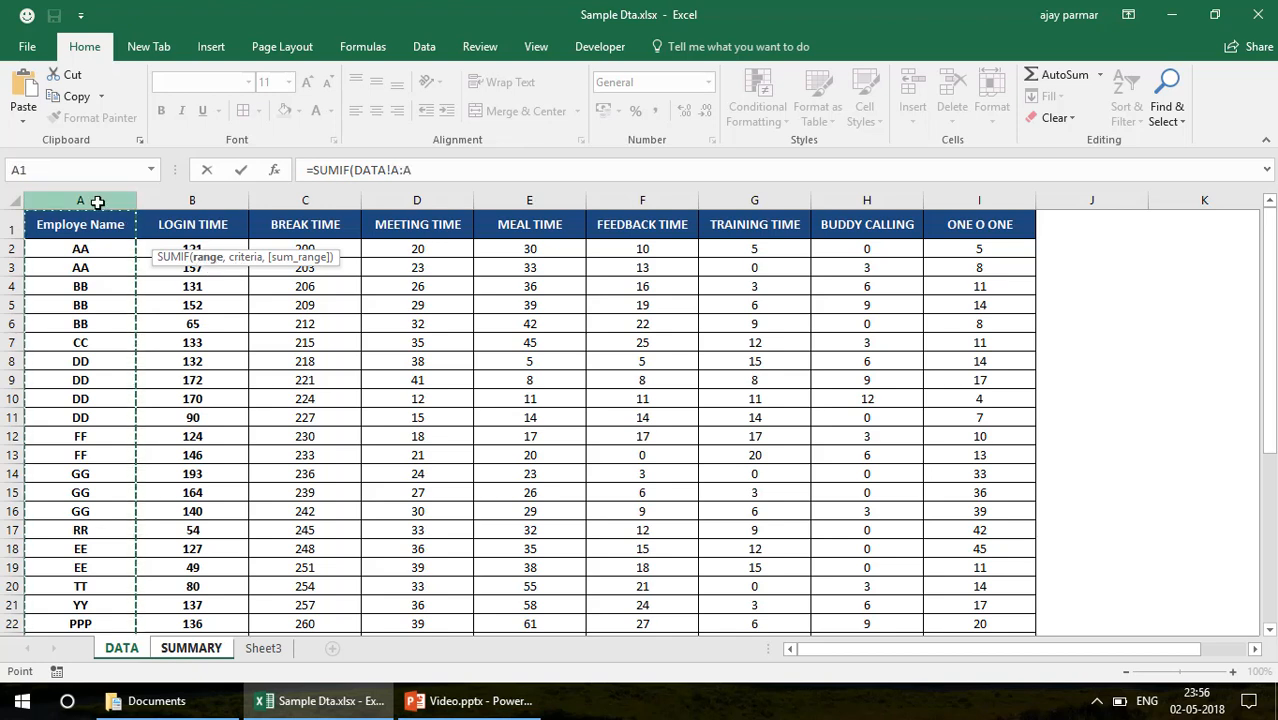
{"action": "type", "text": ","}
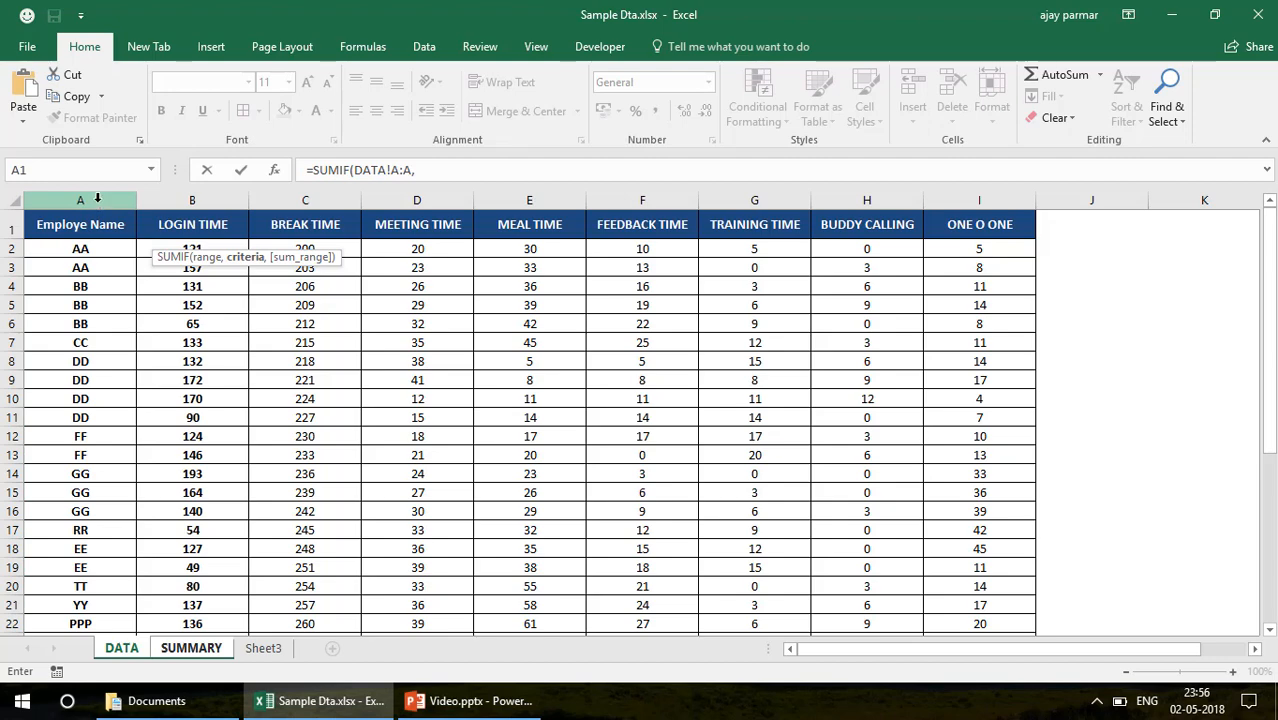
{"action": "left_click", "coordinate": [192, 650]}
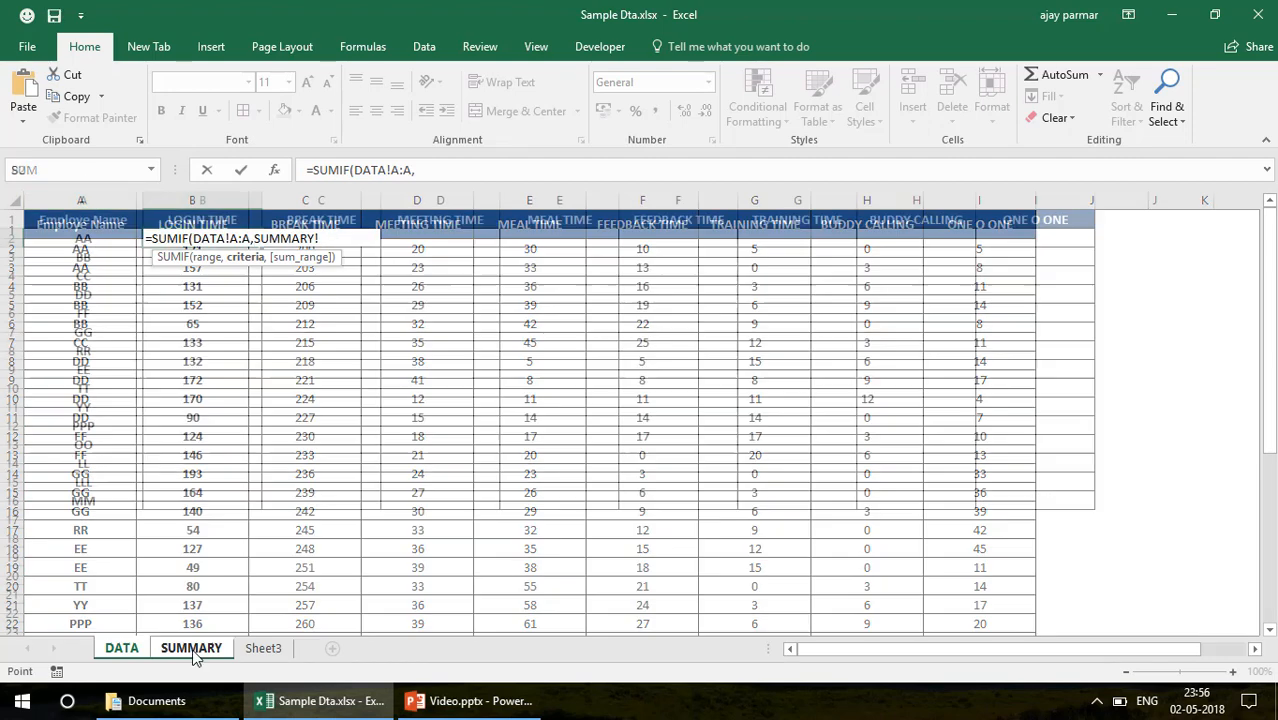
{"action": "left_click", "coordinate": [65, 246]}
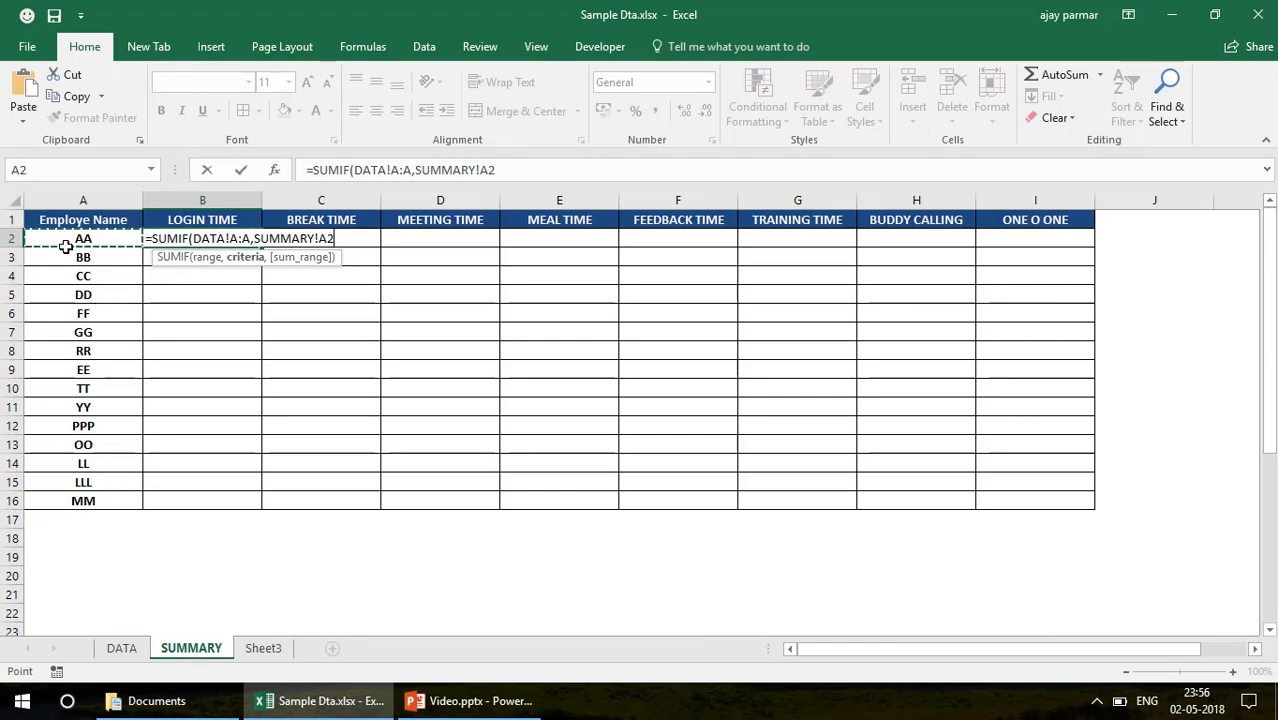
{"action": "type", "text": ","}
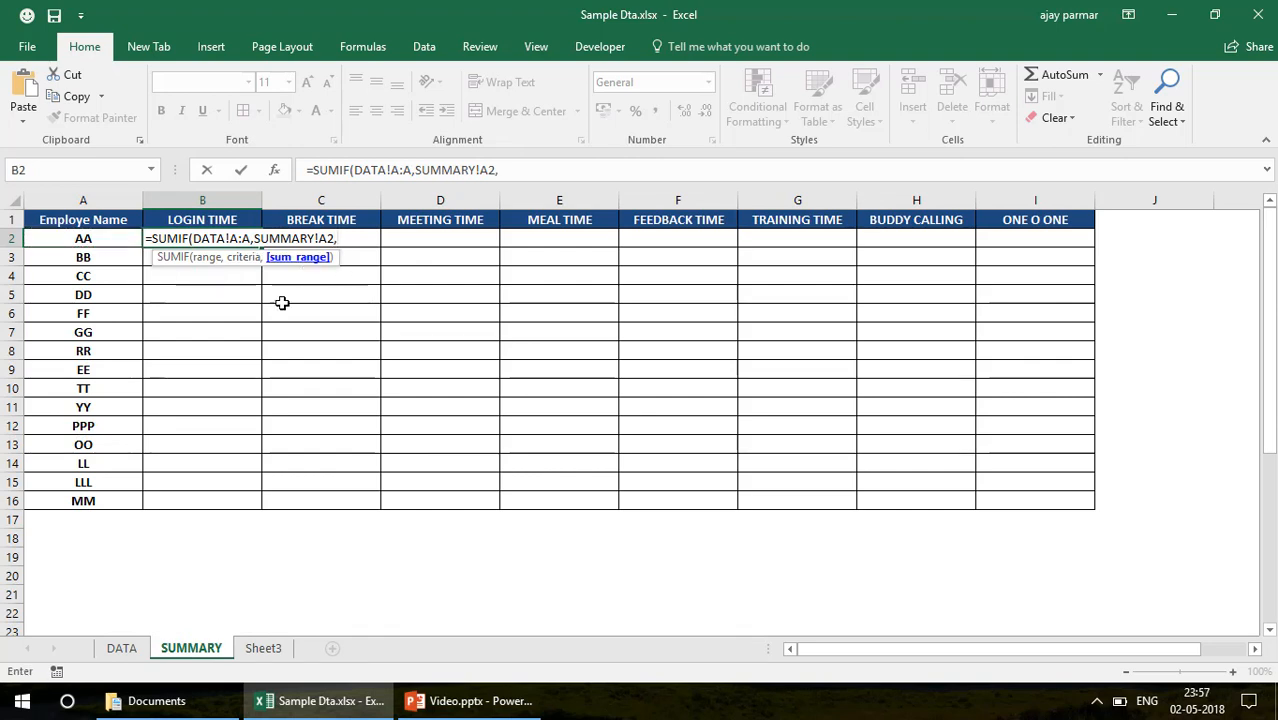
{"action": "left_click", "coordinate": [121, 649]}
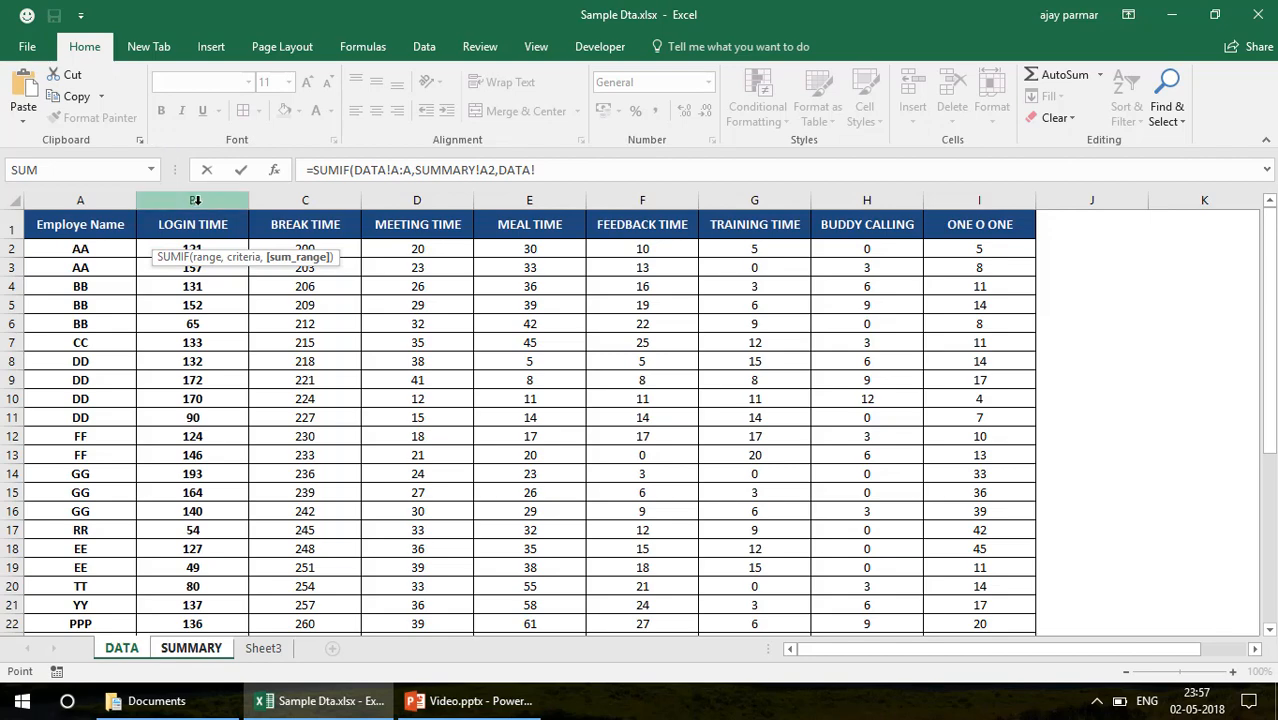
{"action": "left_click", "coordinate": [202, 200]}
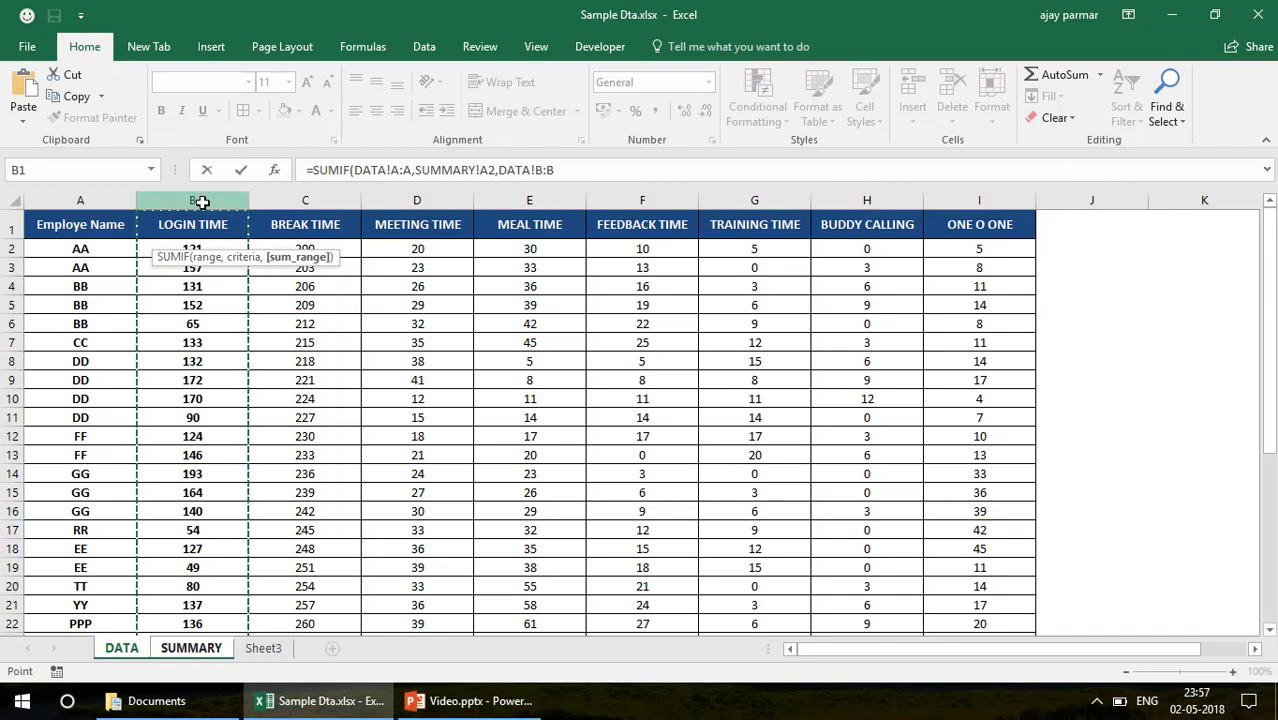
{"action": "key", "text": "Return"}
{"action": "key", "text": "Up"}
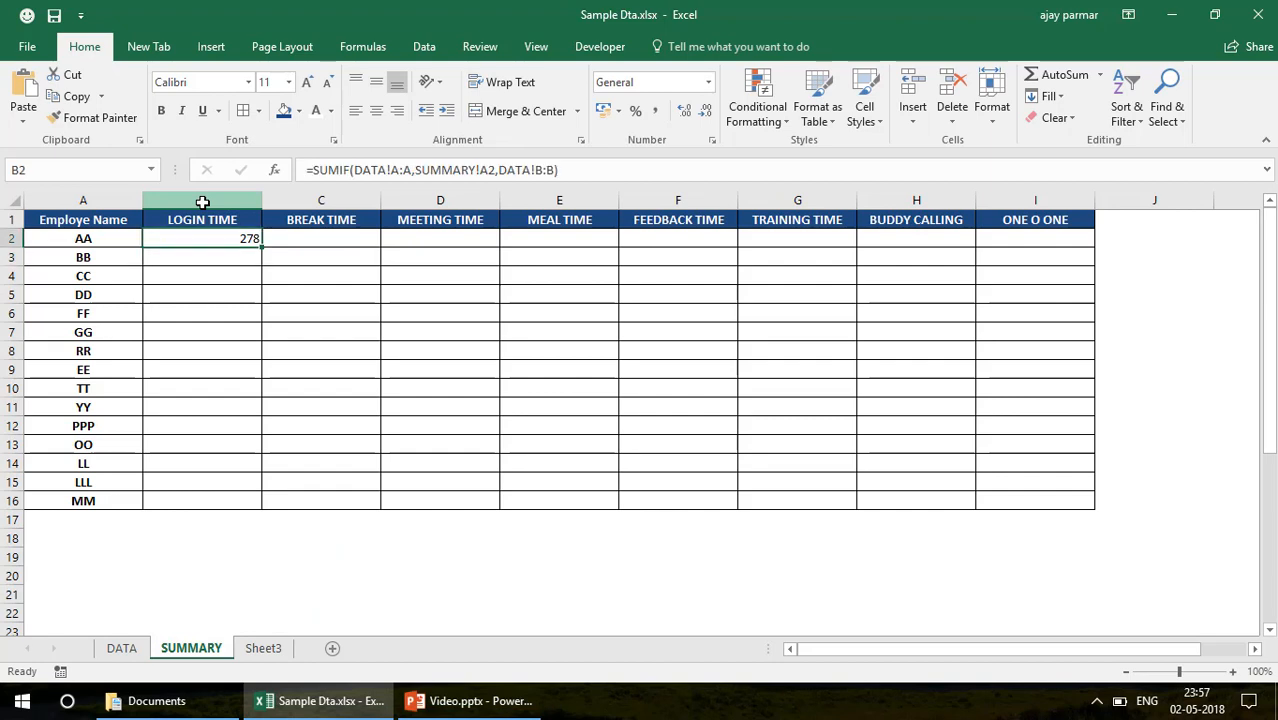
{"action": "left_click", "coordinate": [377, 112]}
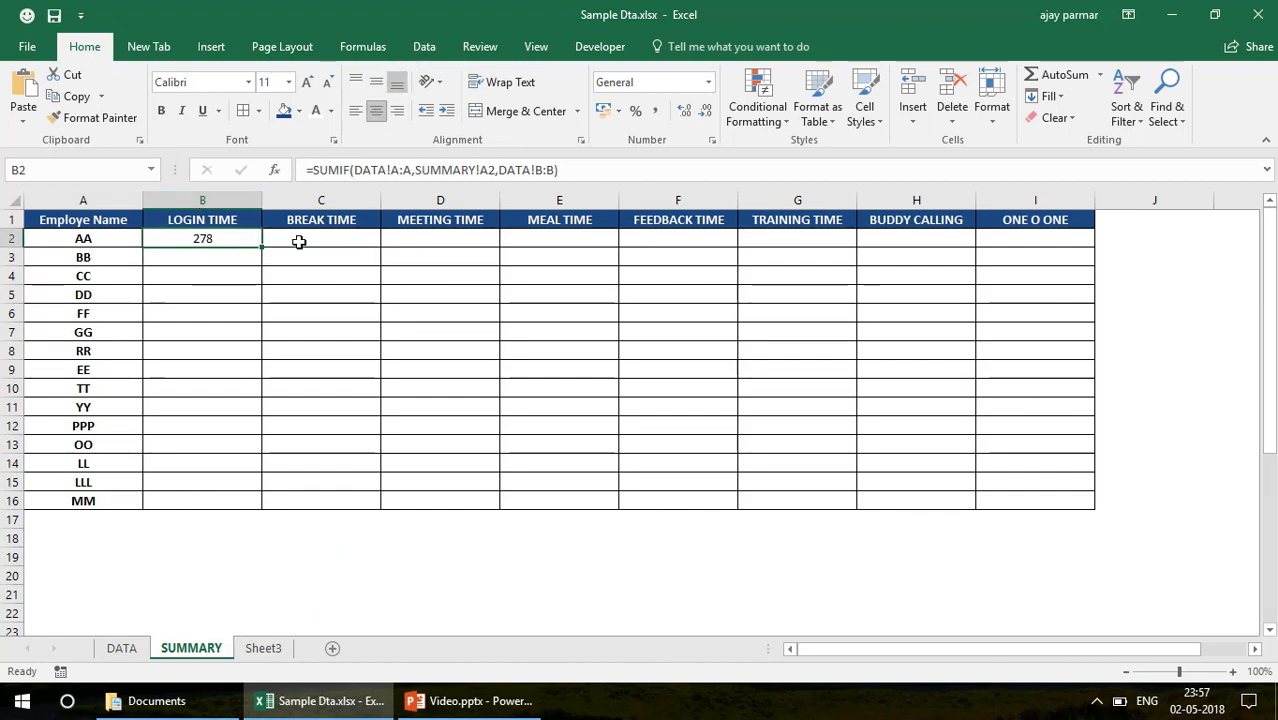
Check the sums of the LOGIN TIME entries for employees AA (B2:B3) and DD (B8:B11) on the DATA sheet
{"action": "left_click", "coordinate": [123, 650]}
{"action": "left_click", "coordinate": [185, 247]}
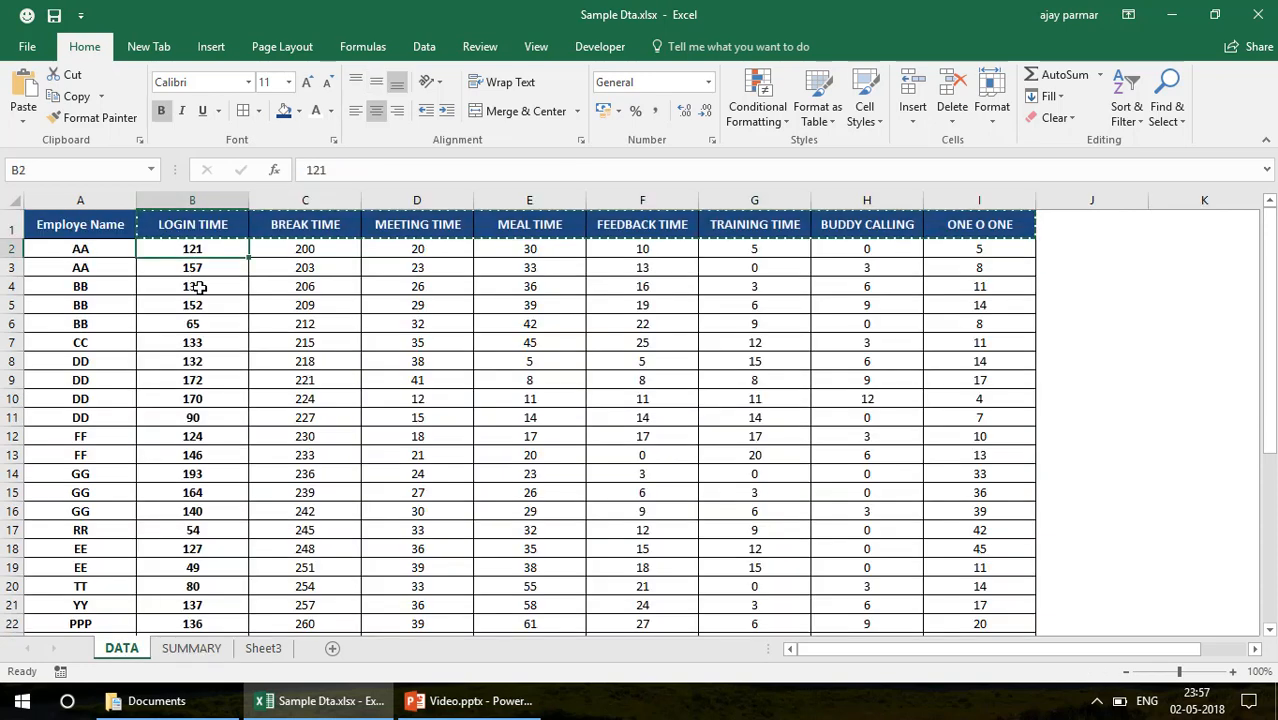
{"action": "left_click", "coordinate": [201, 269], "text": "shift"}
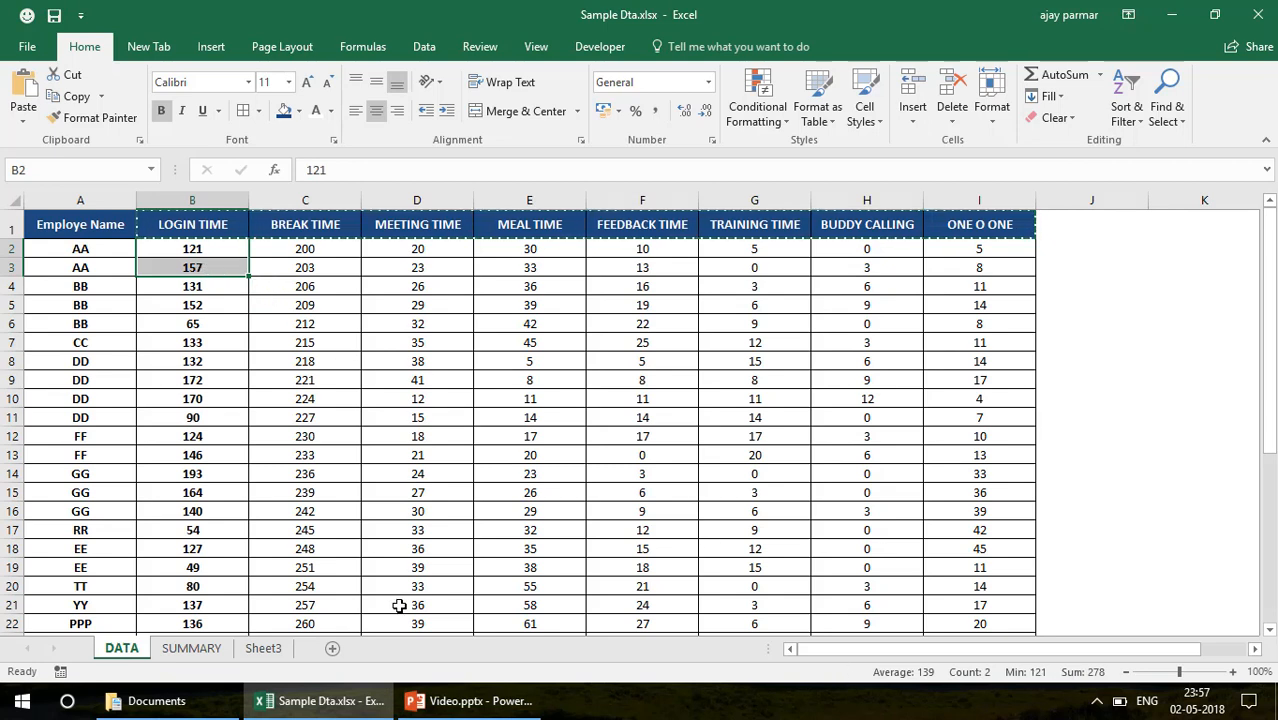
{"action": "left_click", "coordinate": [198, 297]}
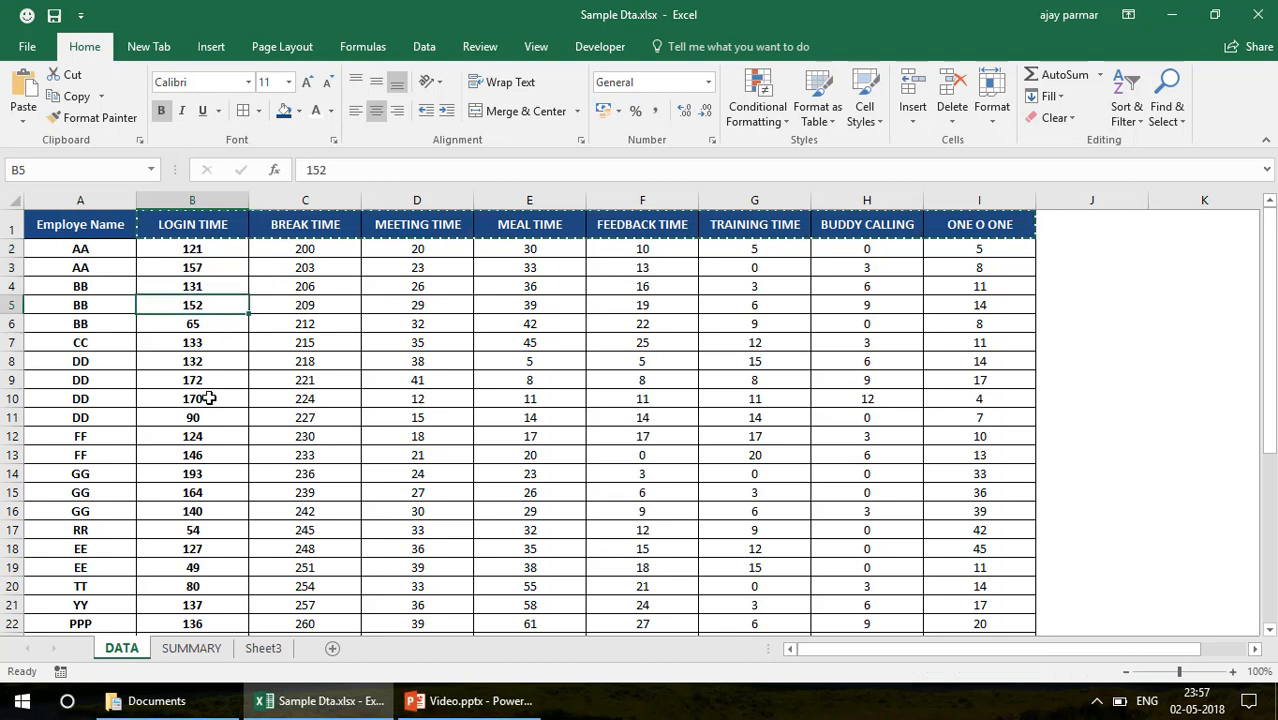
{"action": "left_click", "coordinate": [216, 434]}
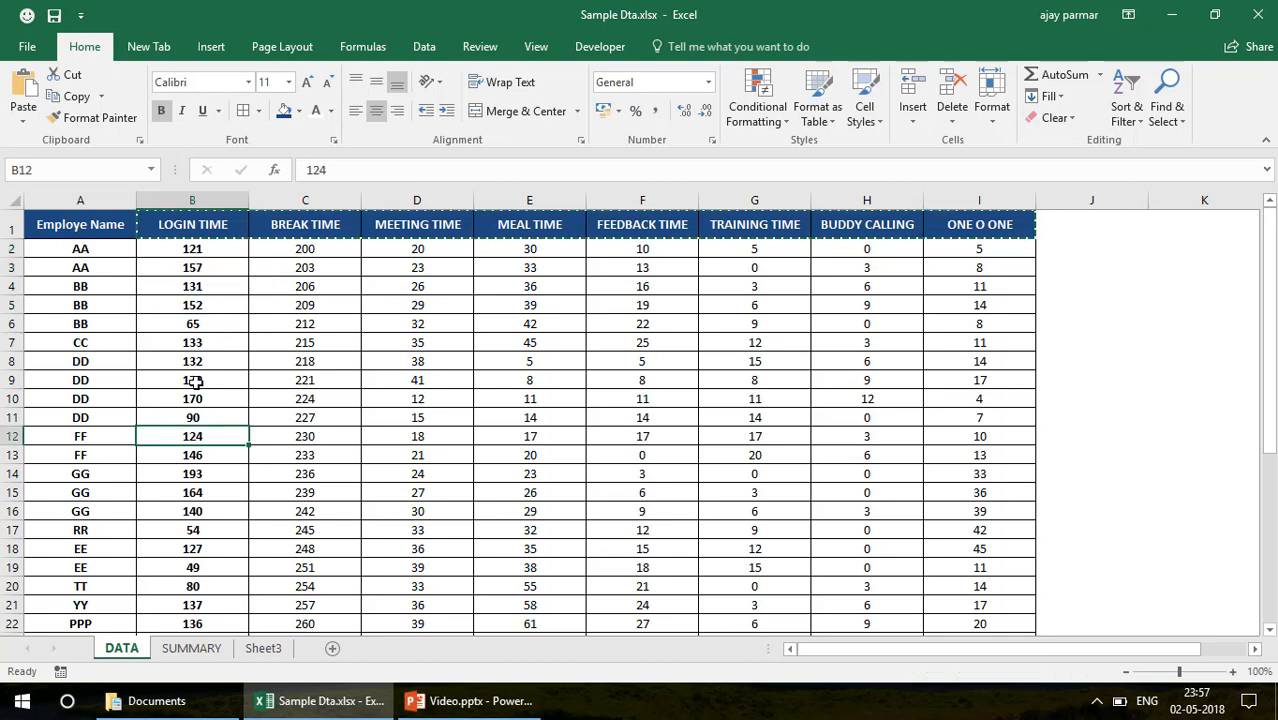
{"action": "left_click", "coordinate": [189, 359]}
{"action": "key", "text": "shift+Down"}
{"action": "key", "text": "shift+Down"}
{"action": "key", "text": "shift+Down"}
{"action": "key", "text": "shift+Down"}
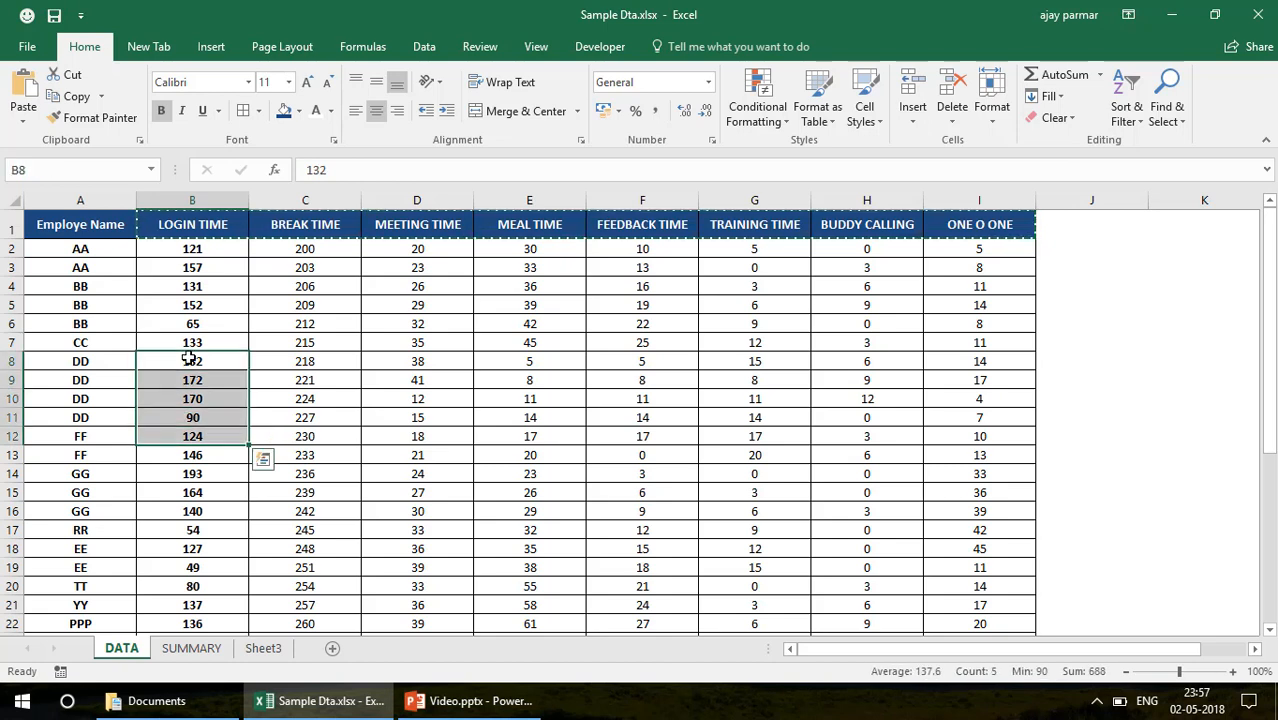
{"action": "key", "text": "shift+Up"}
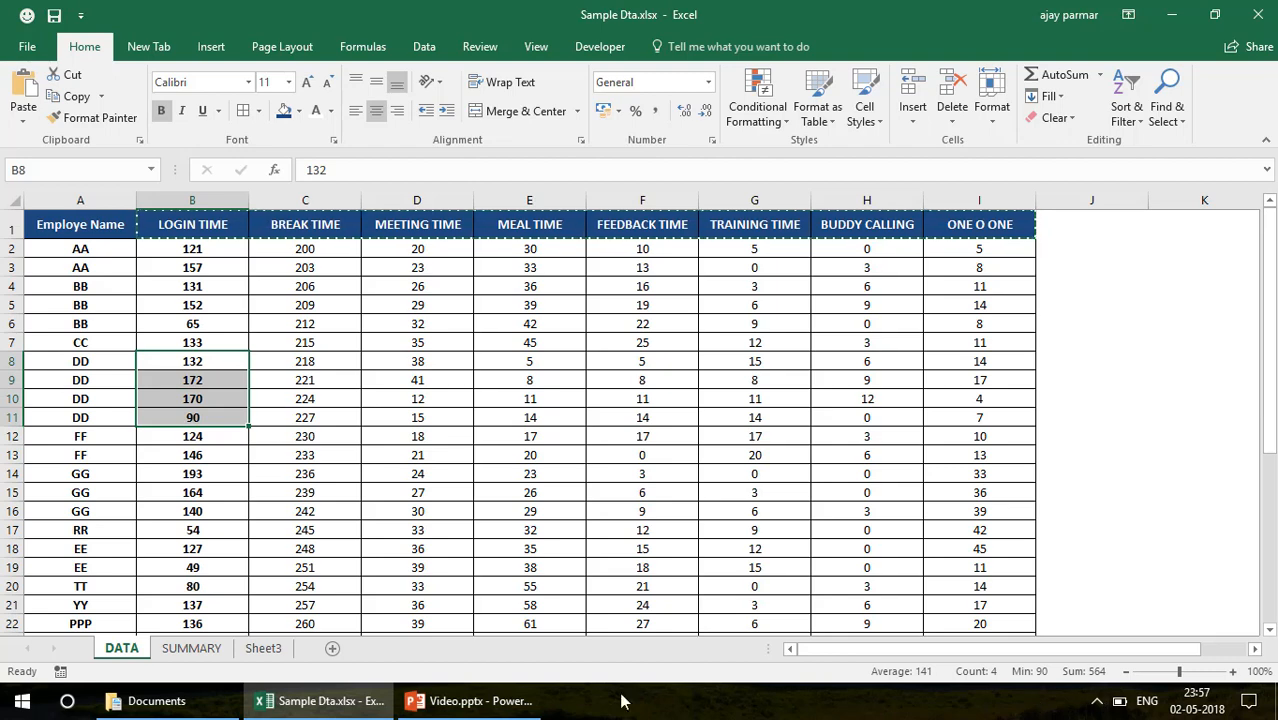
Change the criteria reference in the SUMIF formula of SUMMARY cell B2 to $A2 and fill the formula down to B16
{"action": "left_click", "coordinate": [168, 648]}
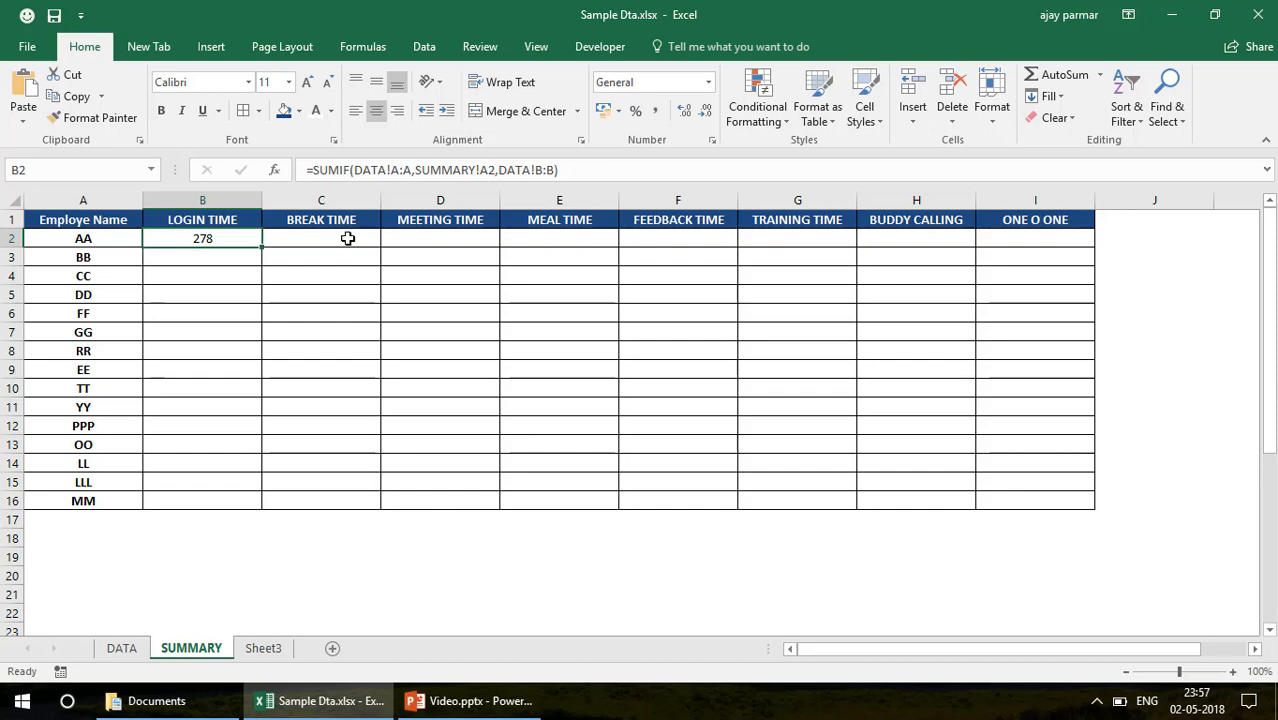
{"action": "left_click", "coordinate": [484, 176]}
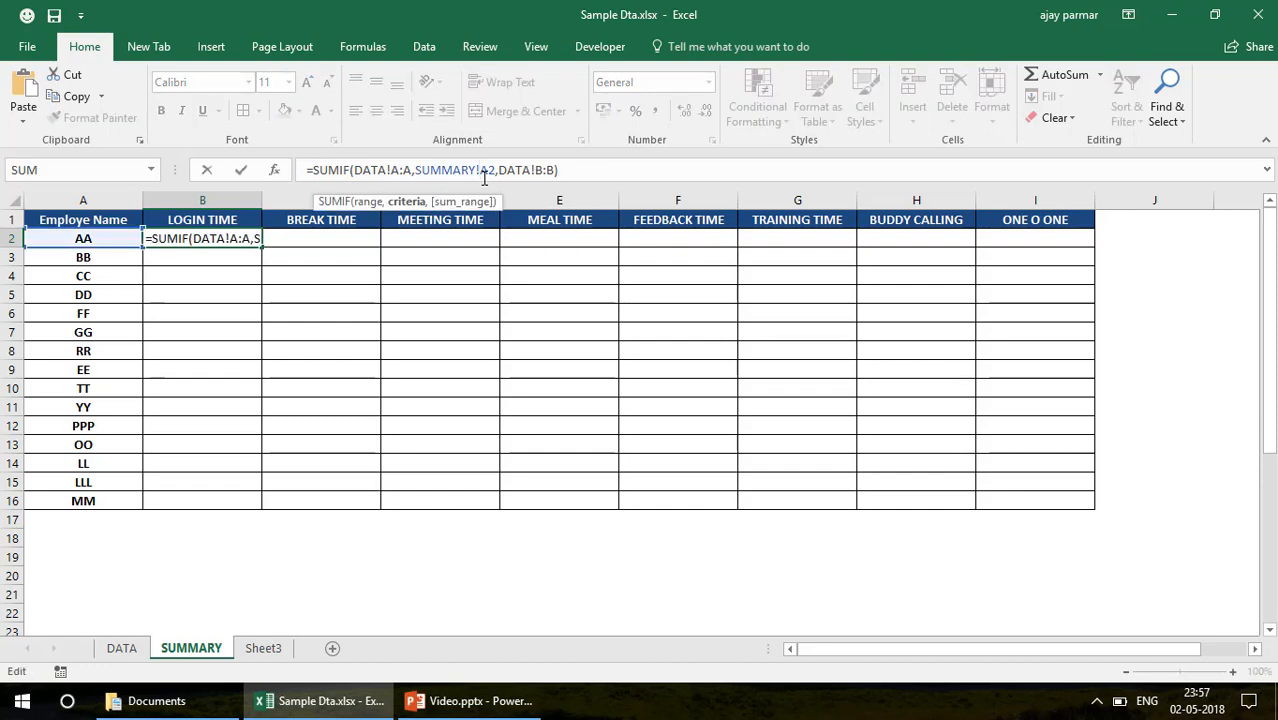
{"action": "key", "text": "F4"}
{"action": "key", "text": "F4"}
{"action": "key", "text": "F4"}
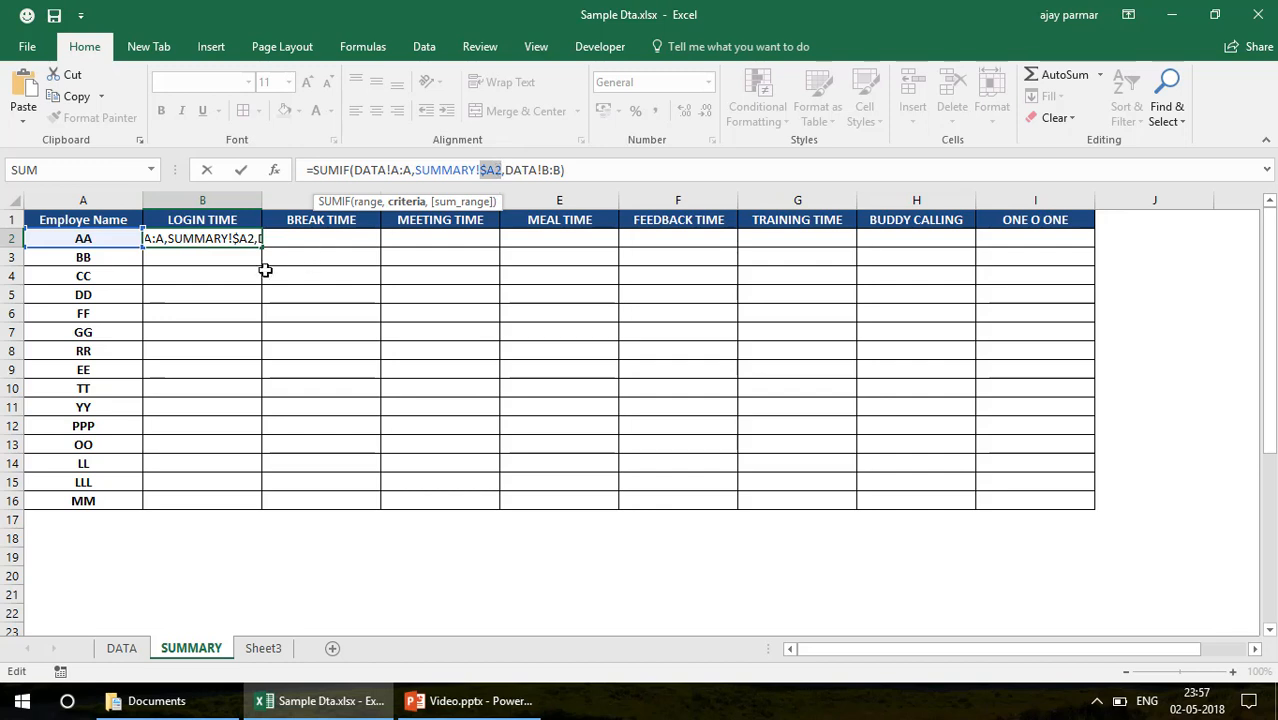
{"action": "key", "text": "ctrl+Return"}
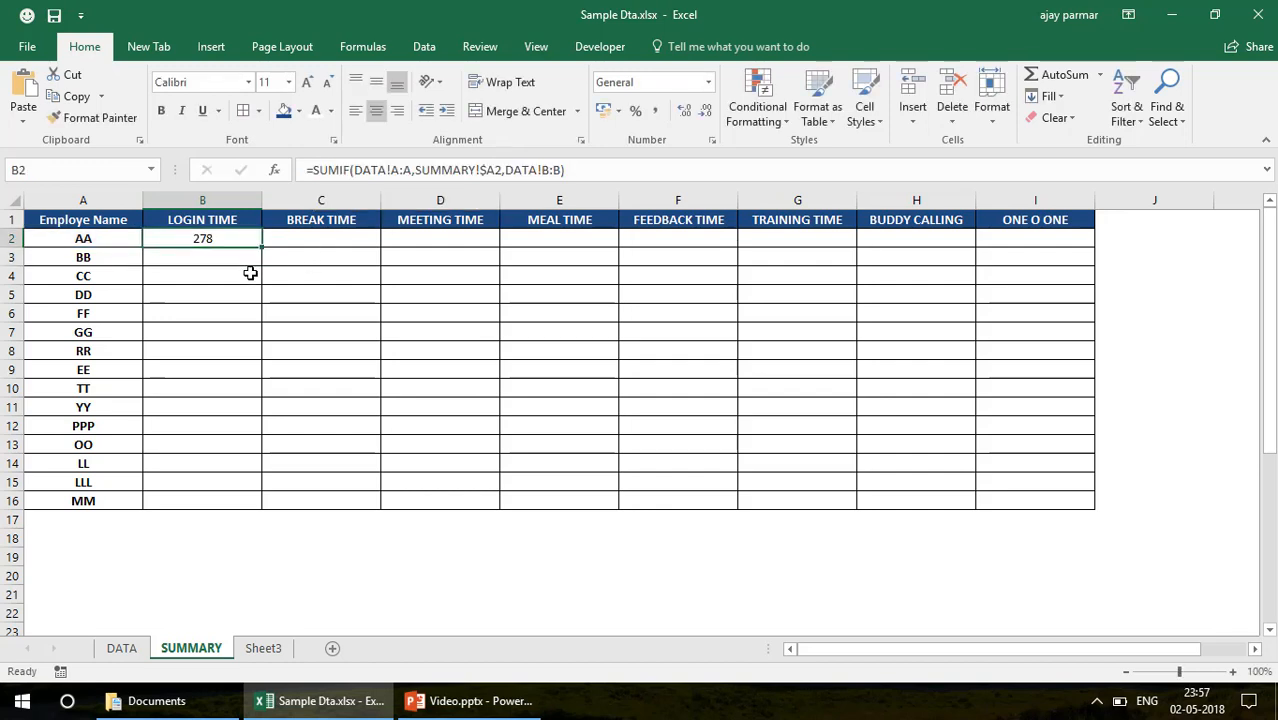
{"action": "double_click", "coordinate": [262, 249]}
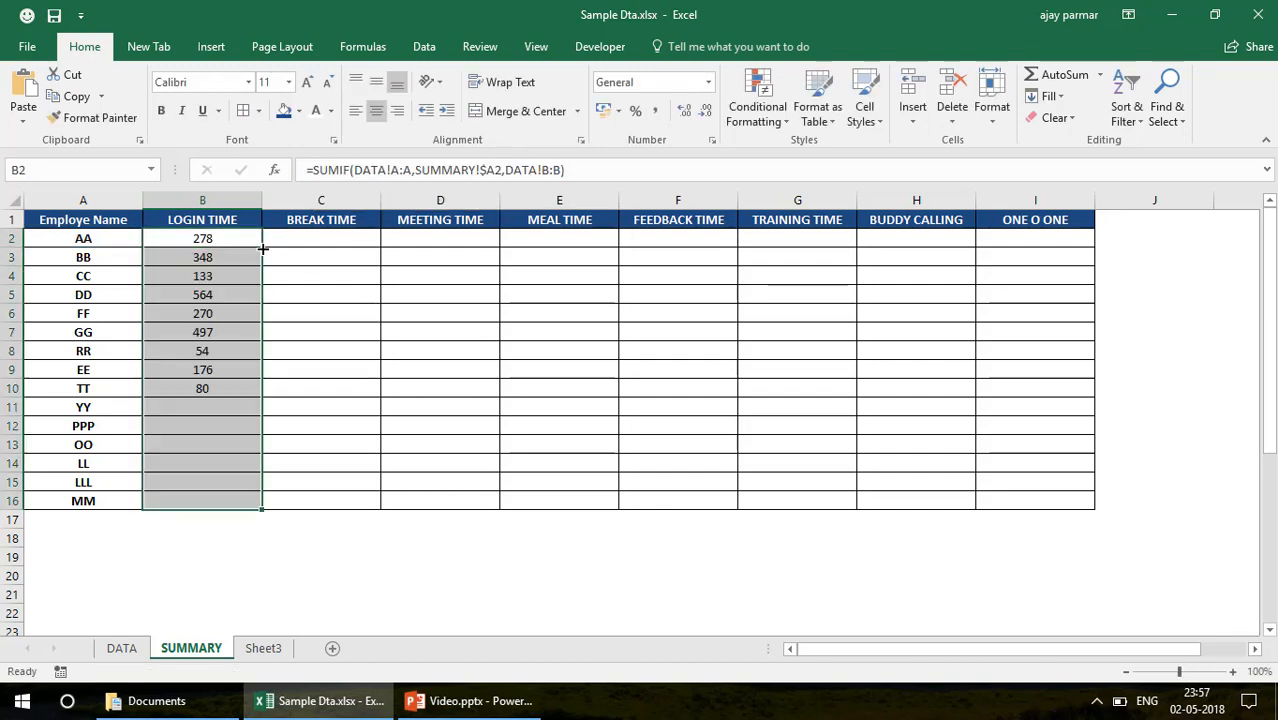
Compare employee DD's LOGIN TIME total on SUMMARY with the sum of that employee's selected entries on DATA
{"action": "left_click", "coordinate": [212, 296]}
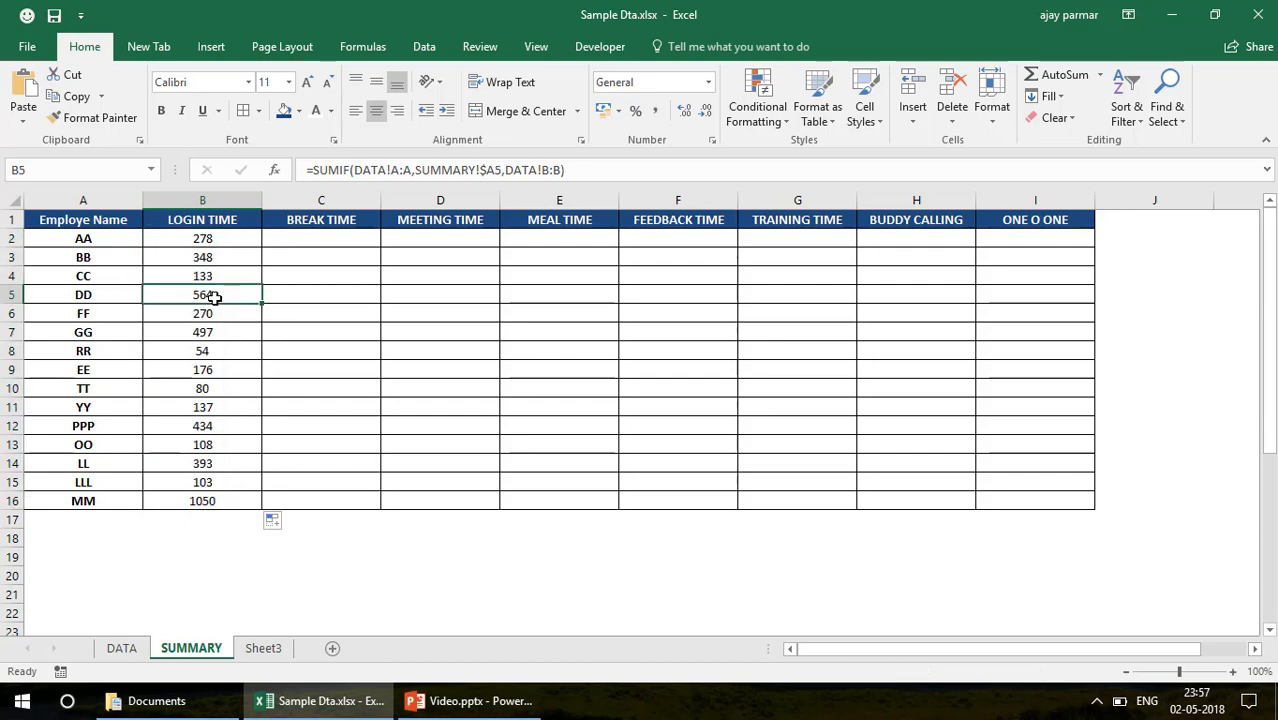
{"action": "left_click", "coordinate": [227, 314]}
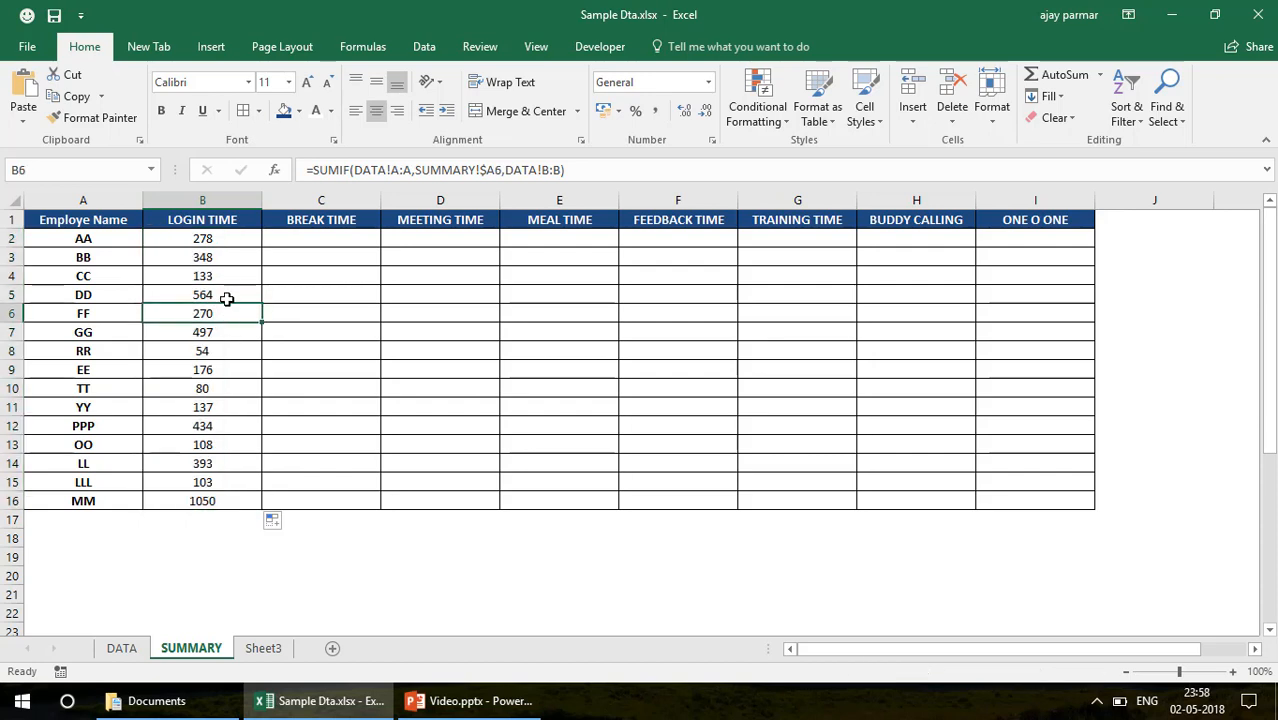
{"action": "left_click", "coordinate": [135, 656]}
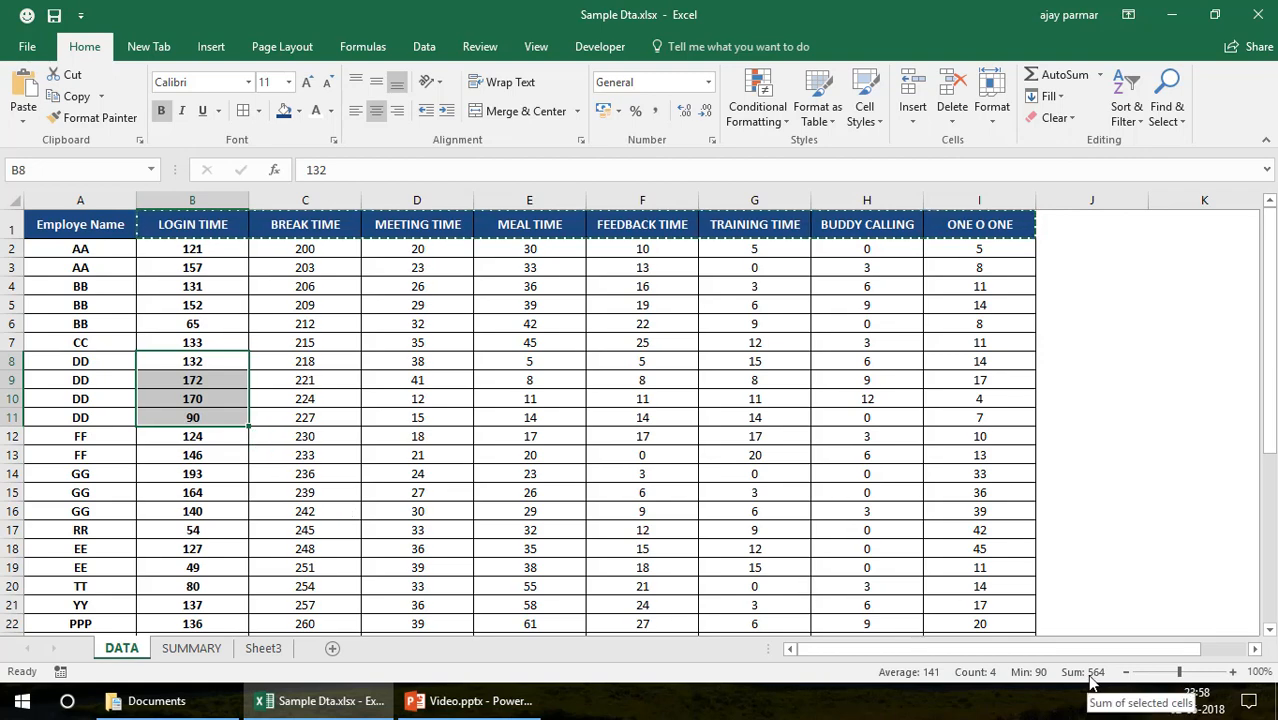
Check which DATA column the range argument of the SUMIF formula in SUMMARY cell B2 refers to
{"action": "left_click", "coordinate": [195, 649]}
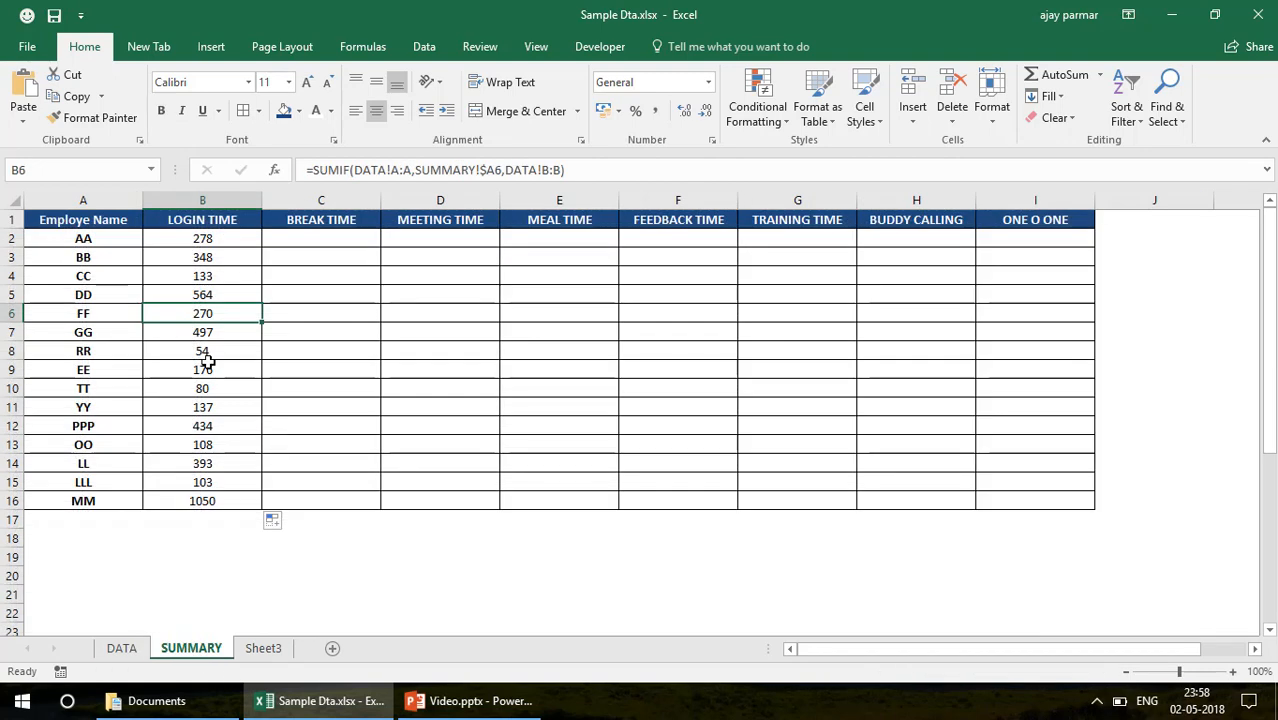
{"action": "left_click", "coordinate": [218, 241]}
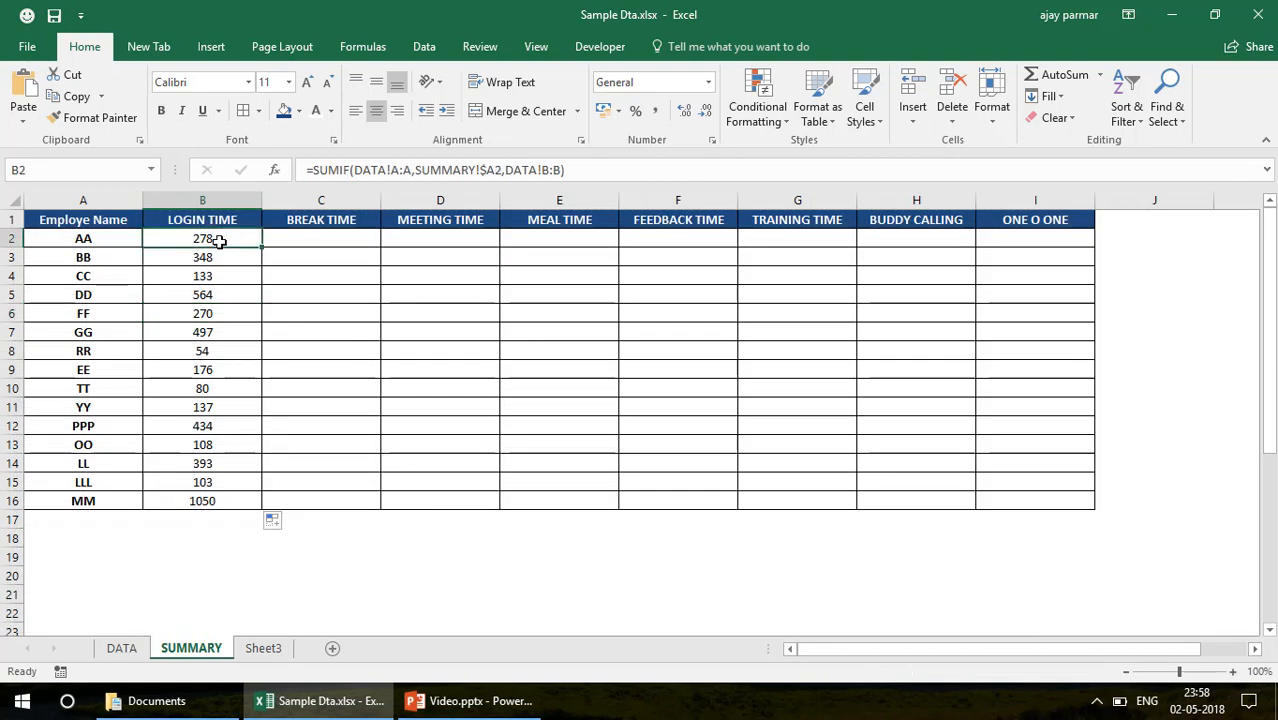
{"action": "left_click", "coordinate": [391, 170]}
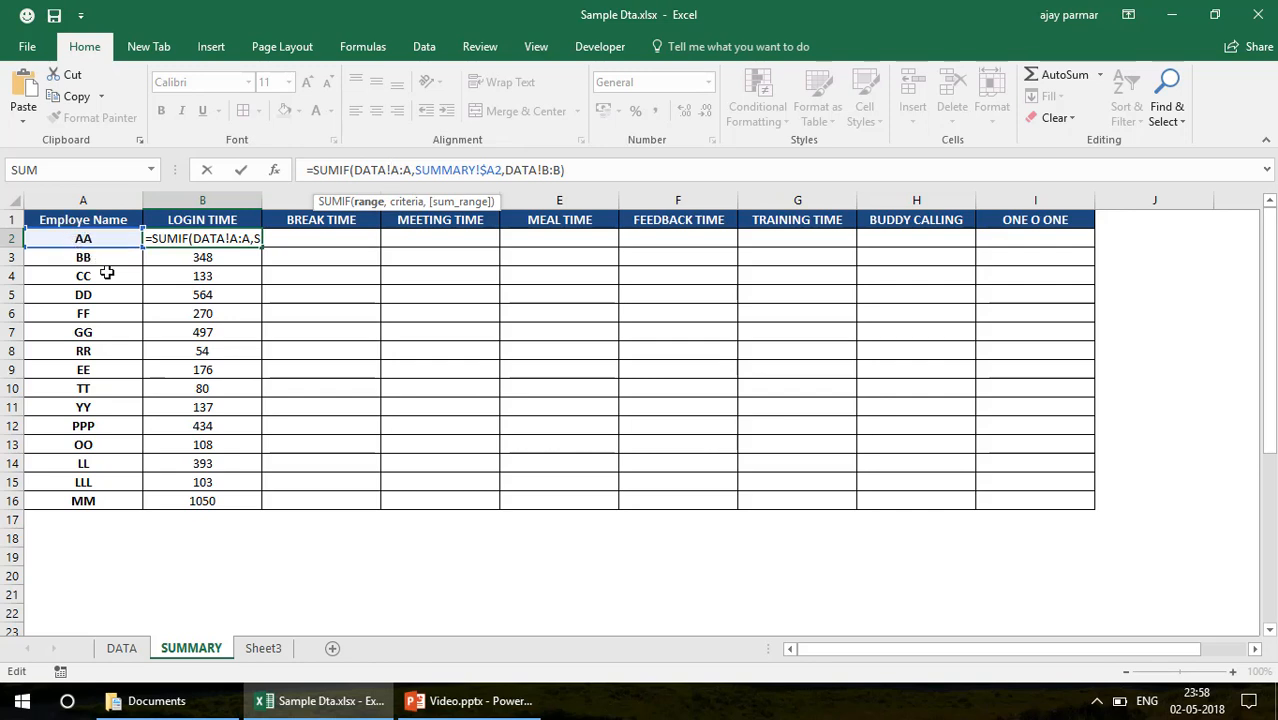
{"action": "key", "text": "ctrl+Return"}
{"action": "left_click", "coordinate": [121, 648]}
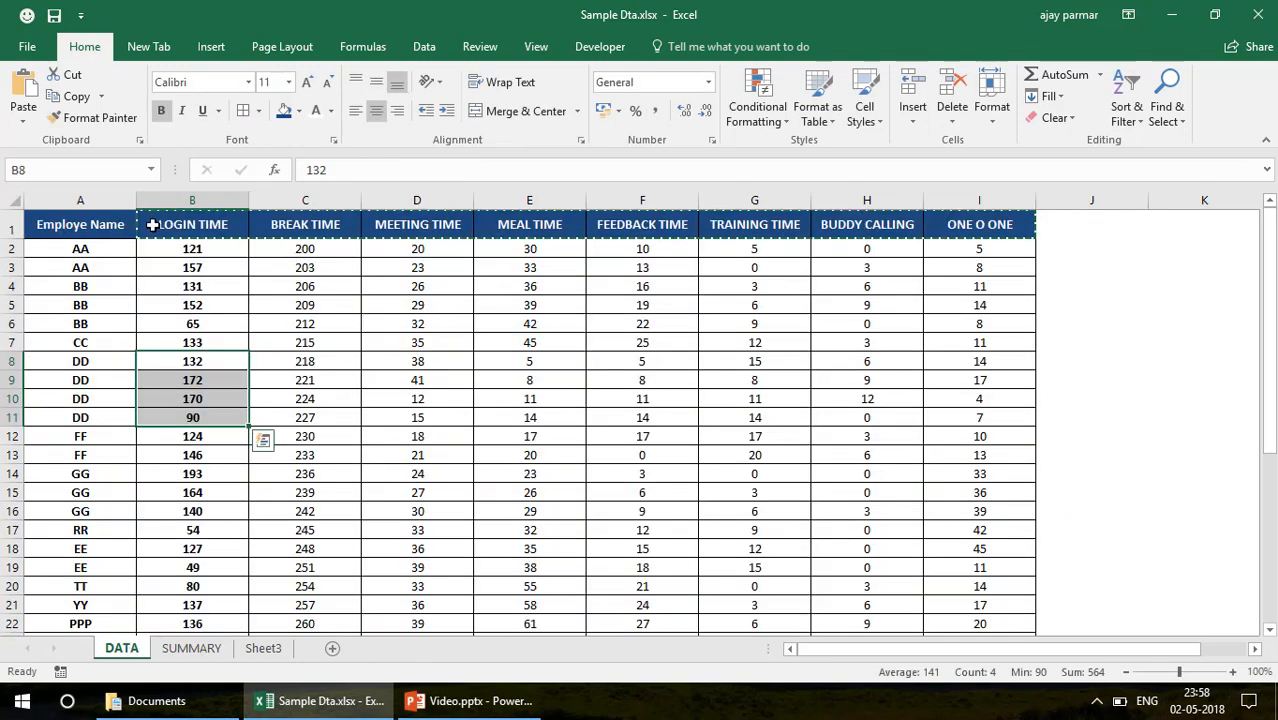
{"action": "left_click", "coordinate": [93, 199]}
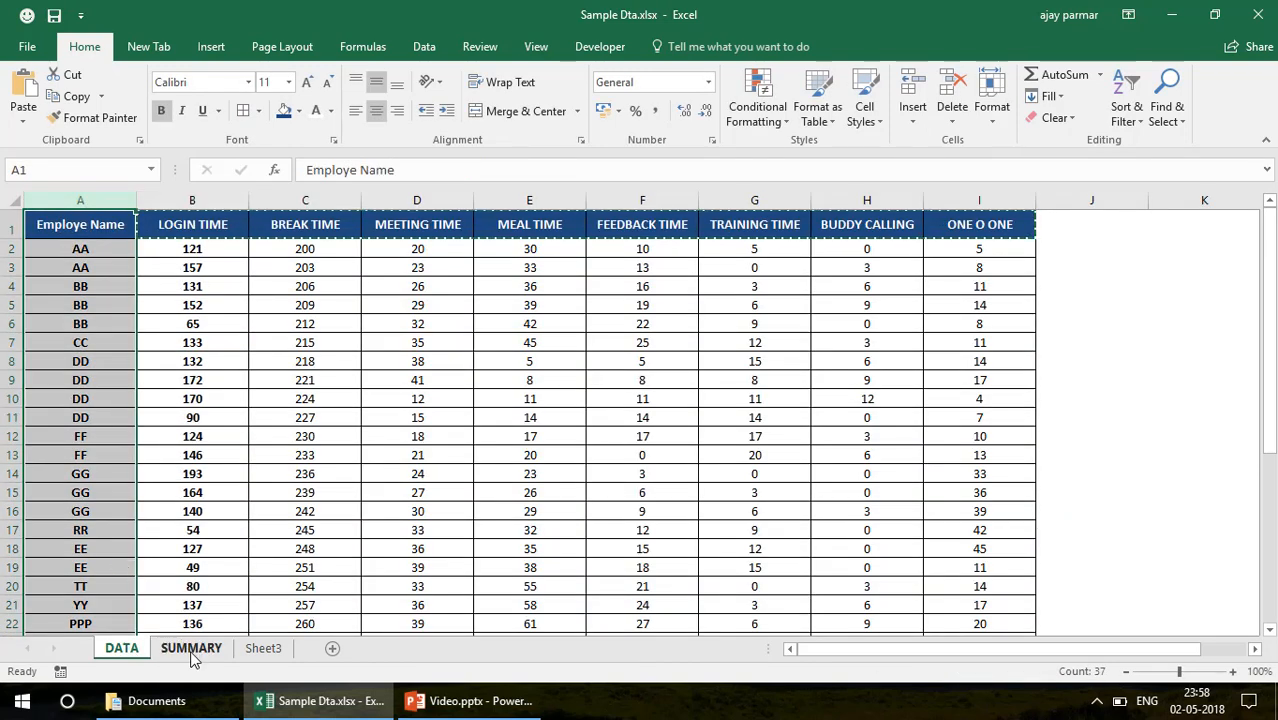
{"action": "left_click", "coordinate": [191, 649]}
Make the range reference in the SUMIF formula of SUMMARY cell B2 absolute as DATA!$A:$A
{"action": "left_click", "coordinate": [397, 168]}
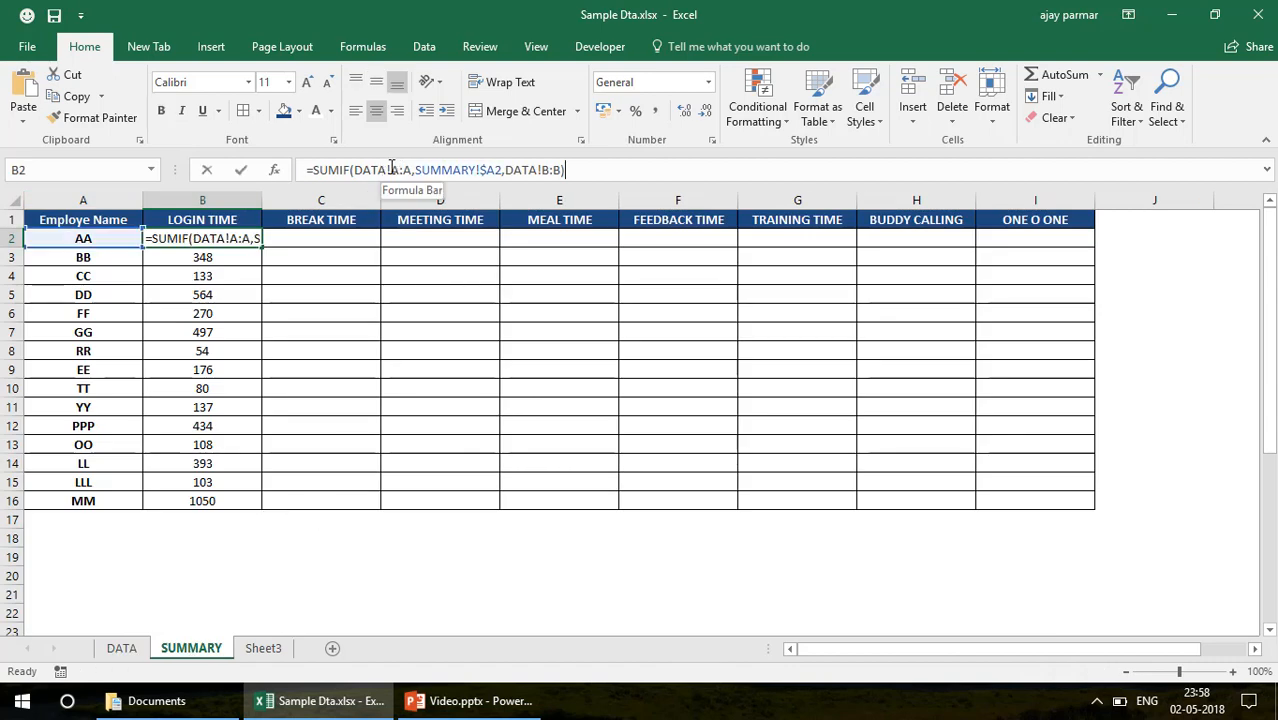
{"action": "key", "text": "F4"}
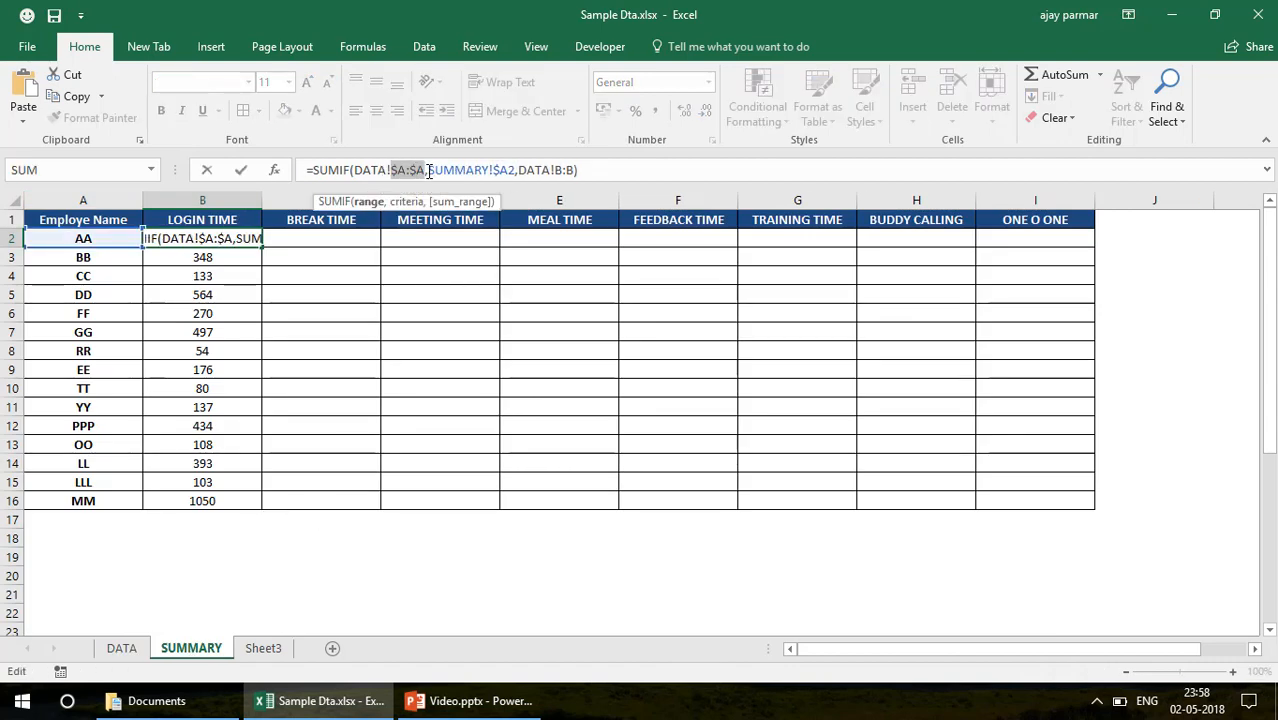
{"action": "left_click", "coordinate": [510, 170]}
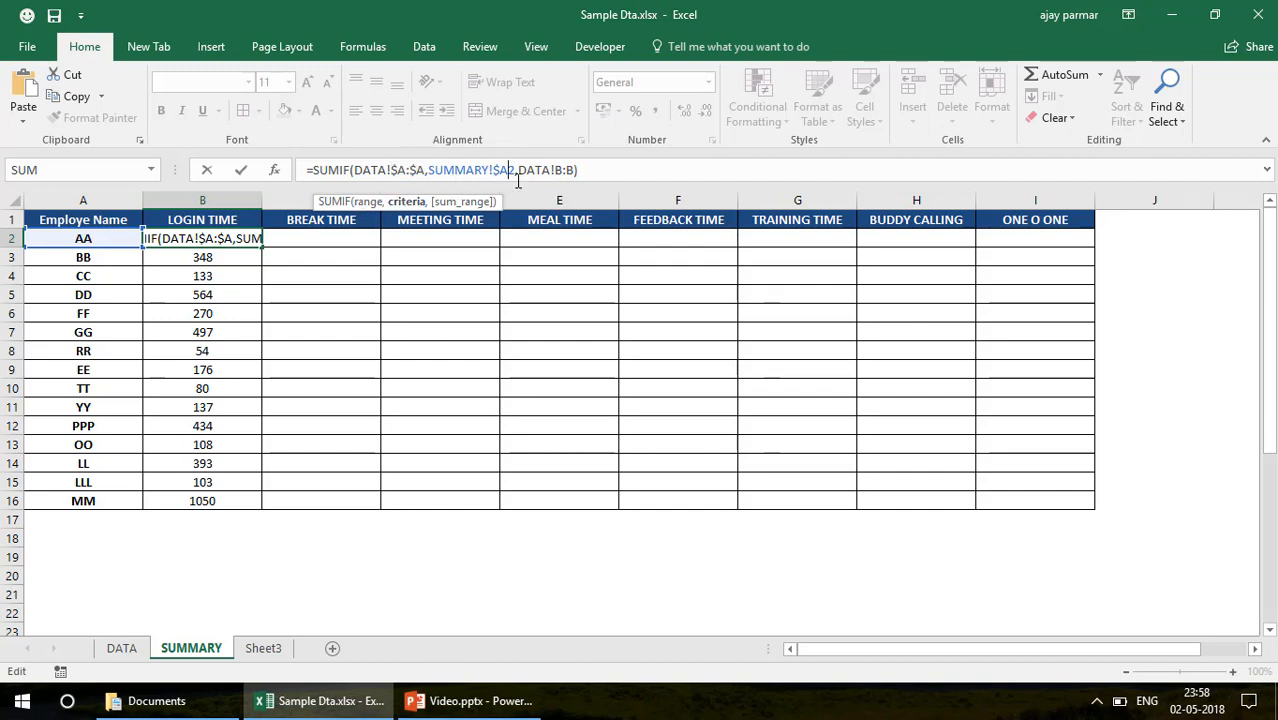
{"action": "left_click", "coordinate": [556, 171]}
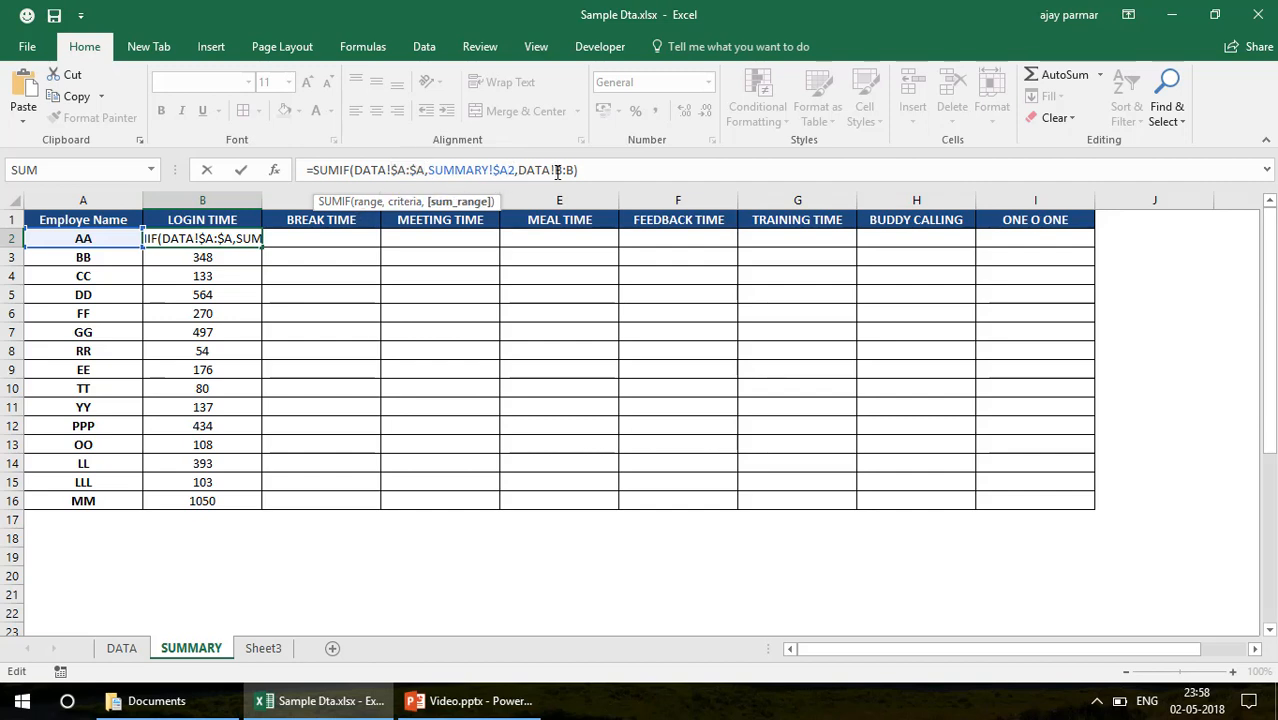
{"action": "key", "text": "ctrl+Return"}
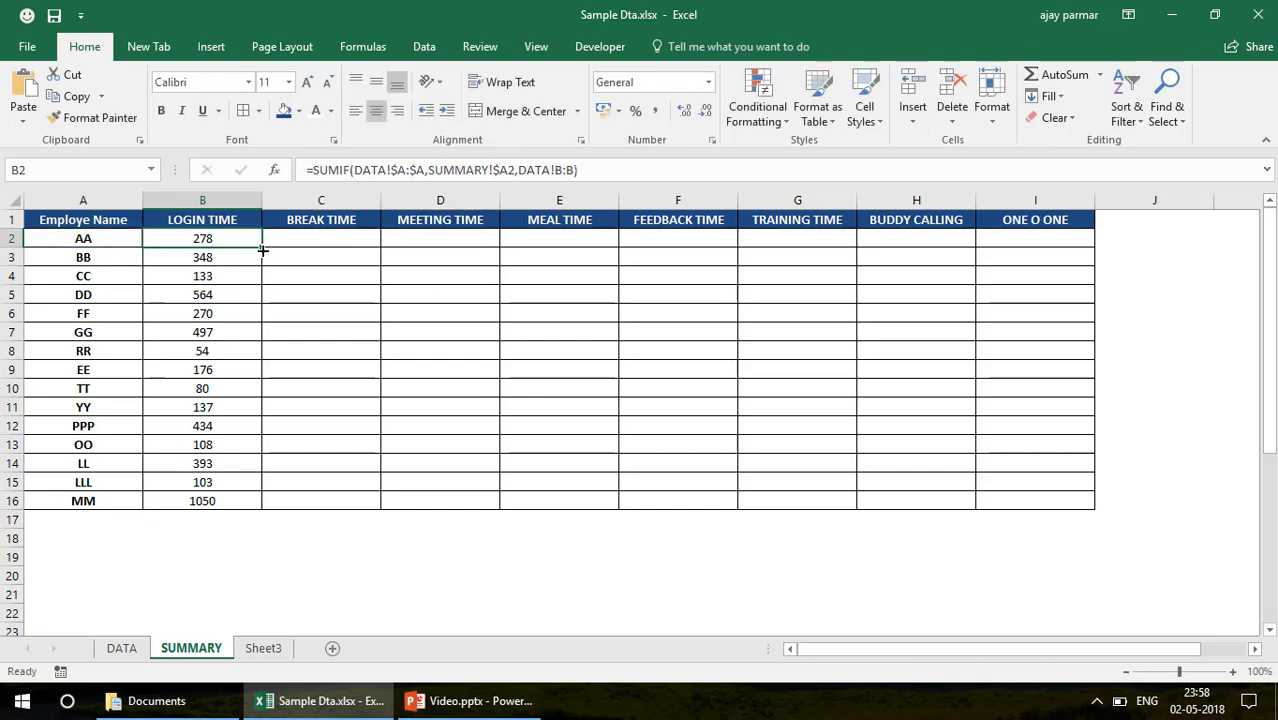
Fill the SUMIF formula from B2 across to C2 and compare the sum range references of the two cells
{"action": "left_click_drag", "start_coordinate": [261, 251], "coordinate": [334, 251]}
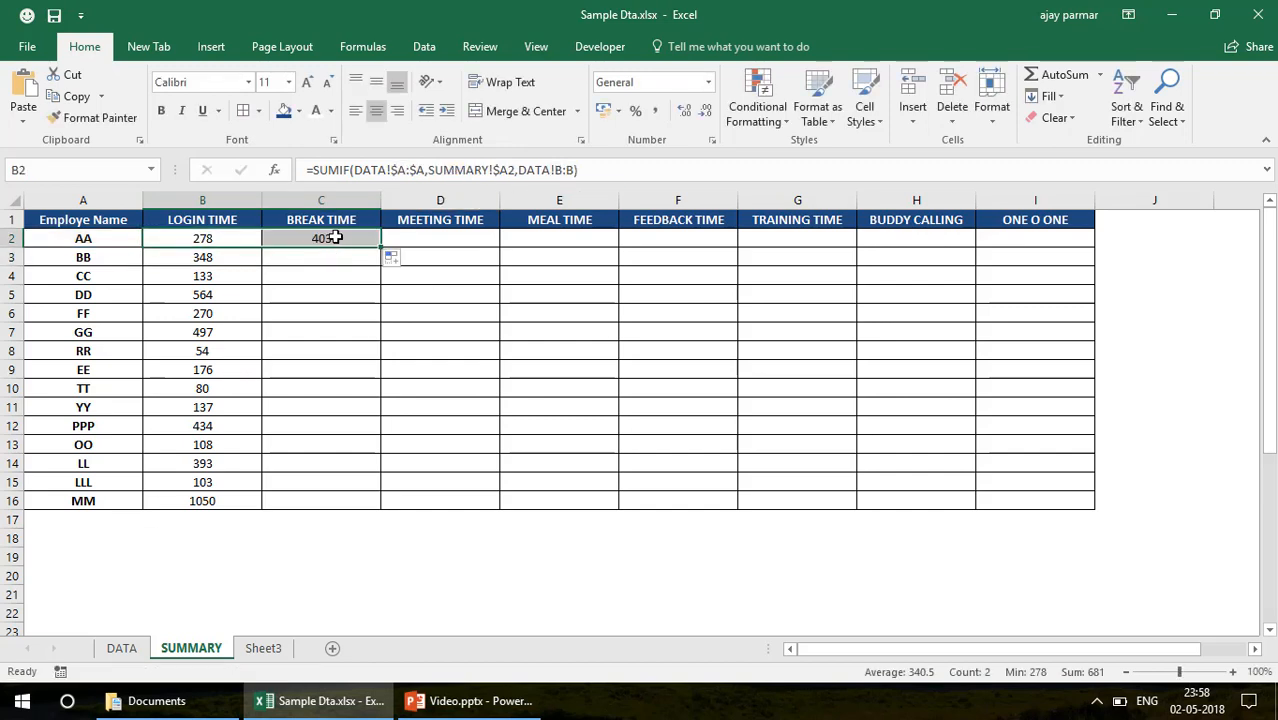
{"action": "left_click", "coordinate": [335, 237]}
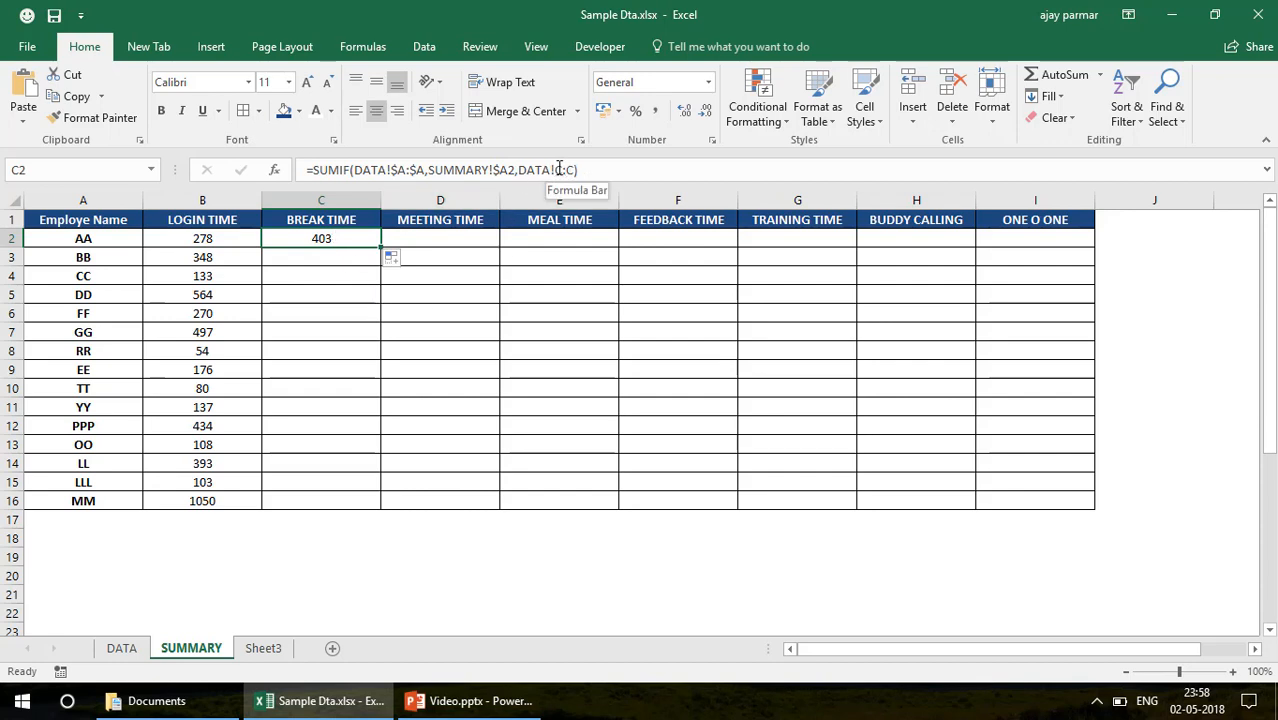
{"action": "left_click", "coordinate": [229, 237]}
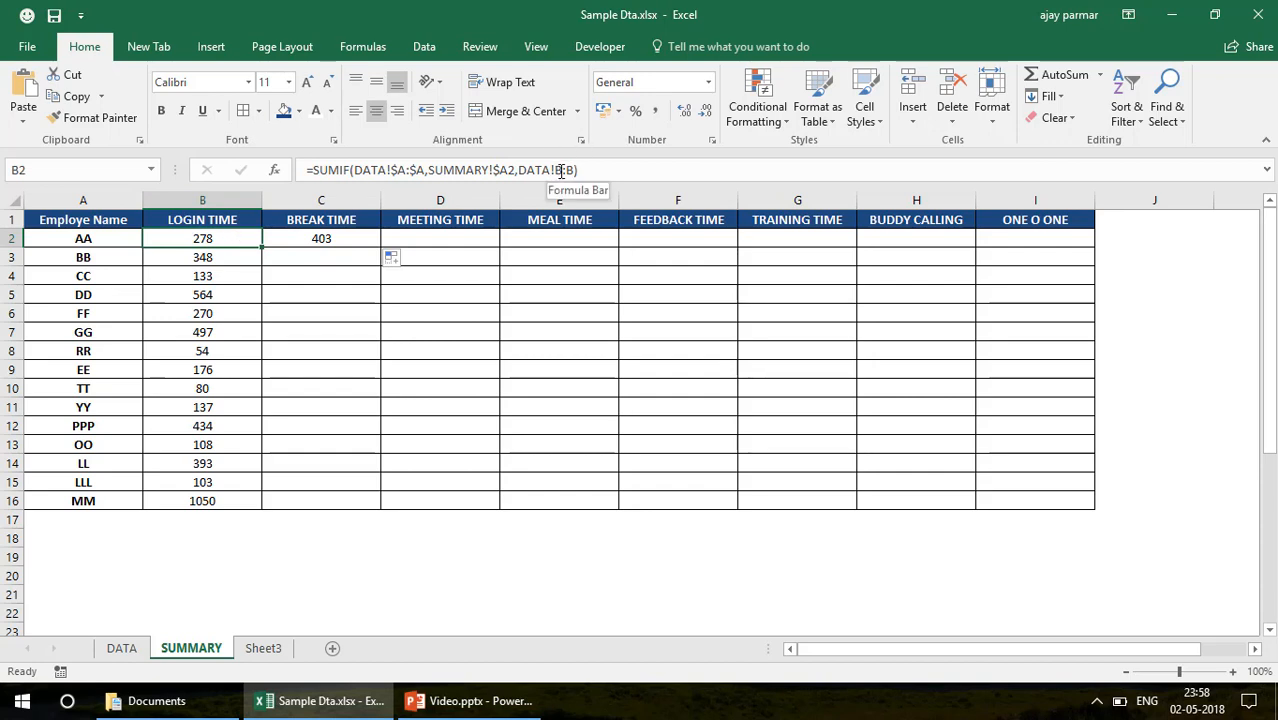
{"action": "left_click", "coordinate": [351, 237]}
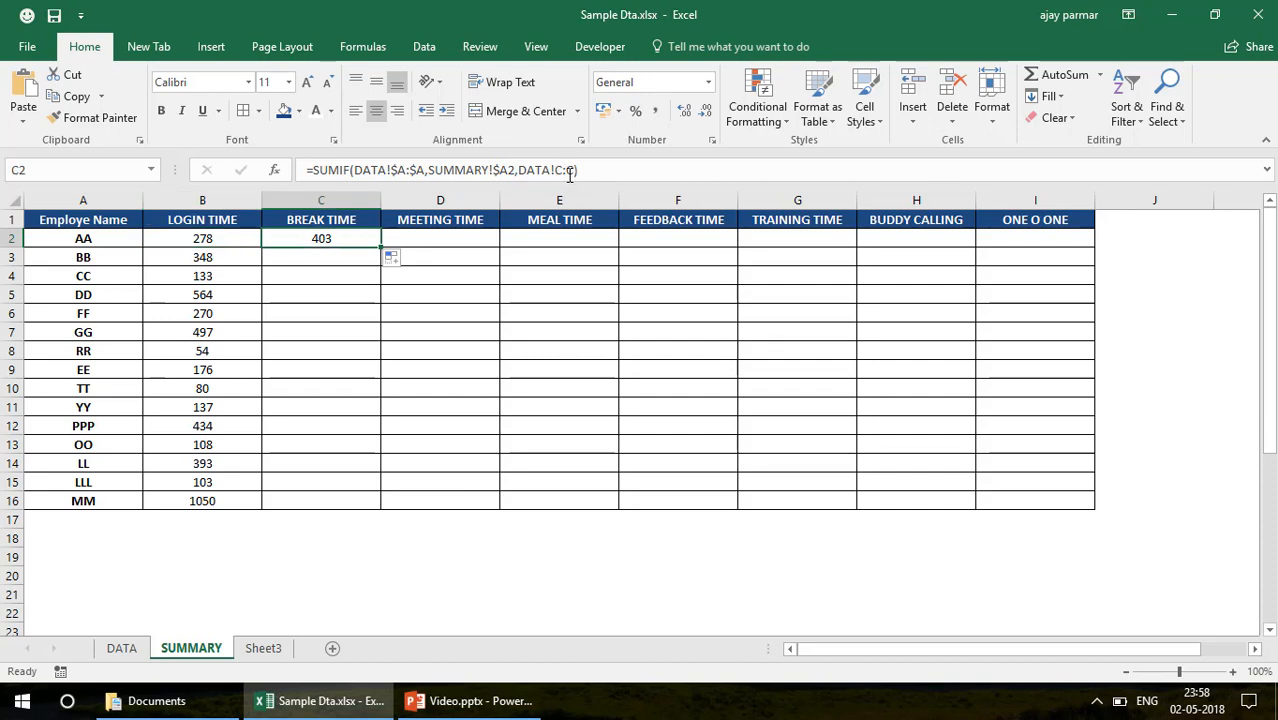
{"action": "left_click", "coordinate": [227, 221]}
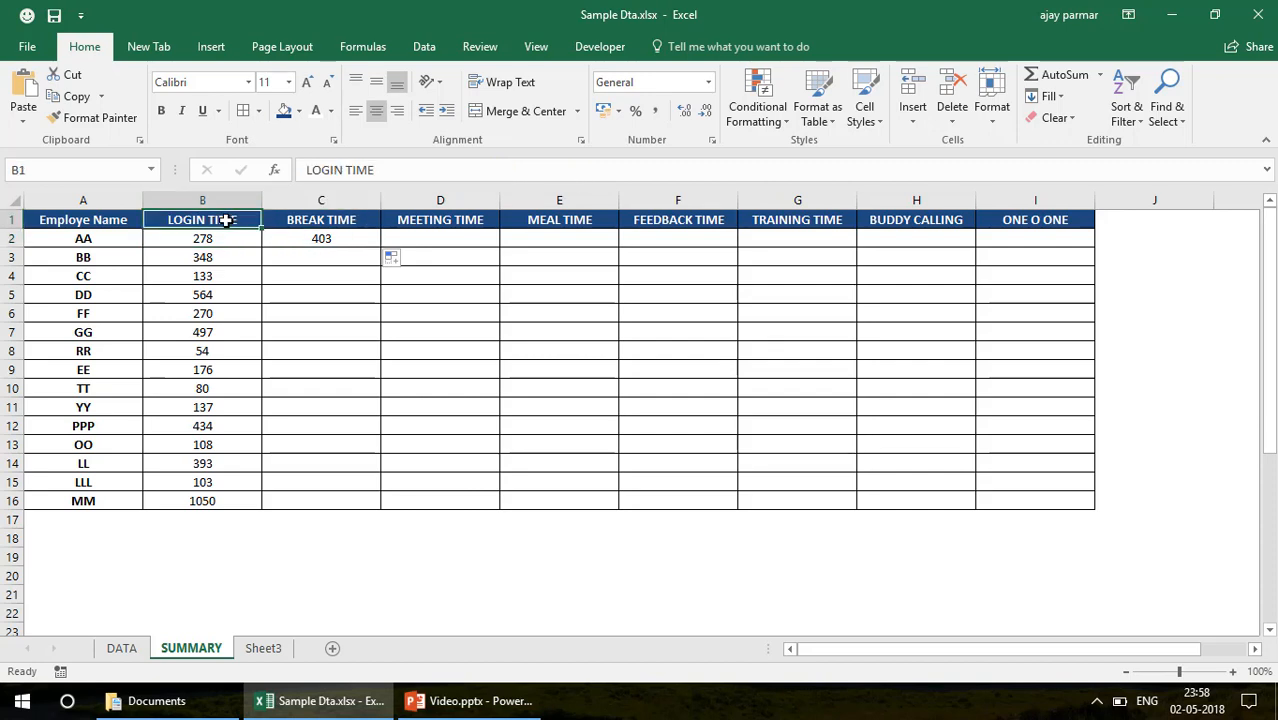
{"action": "left_click", "coordinate": [1021, 224], "text": "shift"}
{"action": "left_click", "coordinate": [337, 238]}
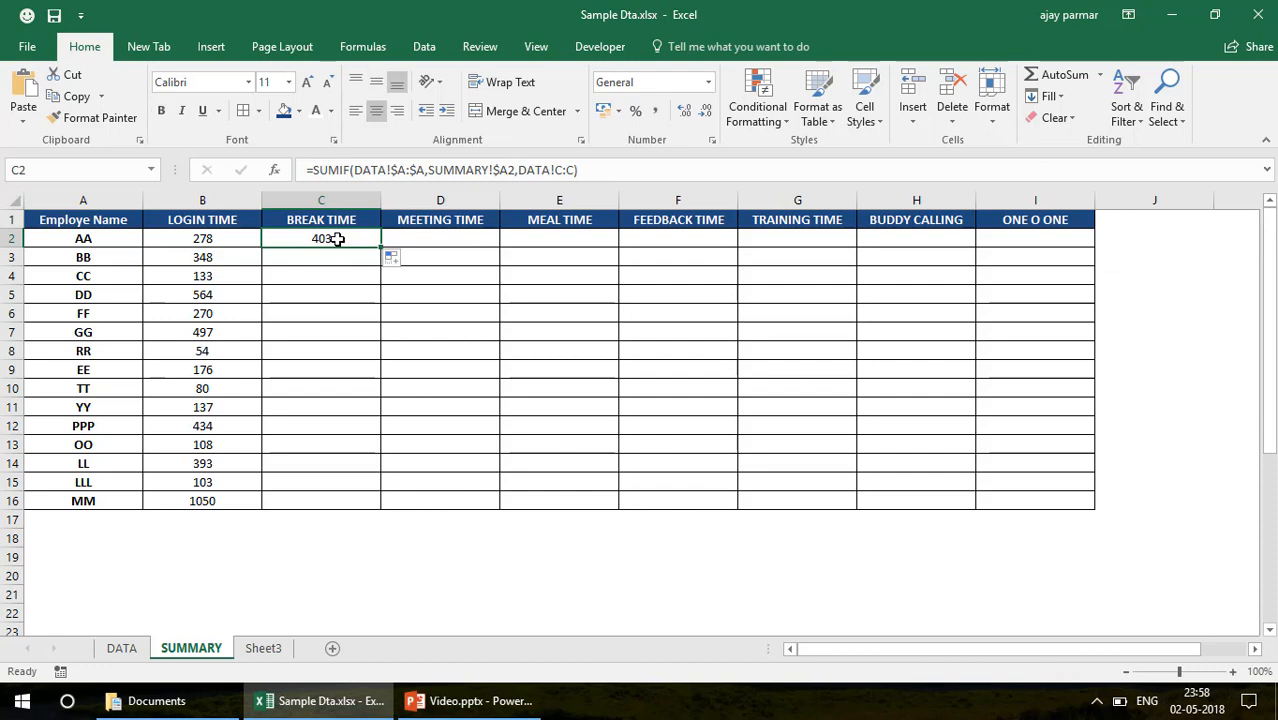
Check the sum of employee AA's BREAK TIME entries (C2:C3) on the DATA sheet
{"action": "left_click", "coordinate": [111, 238]}
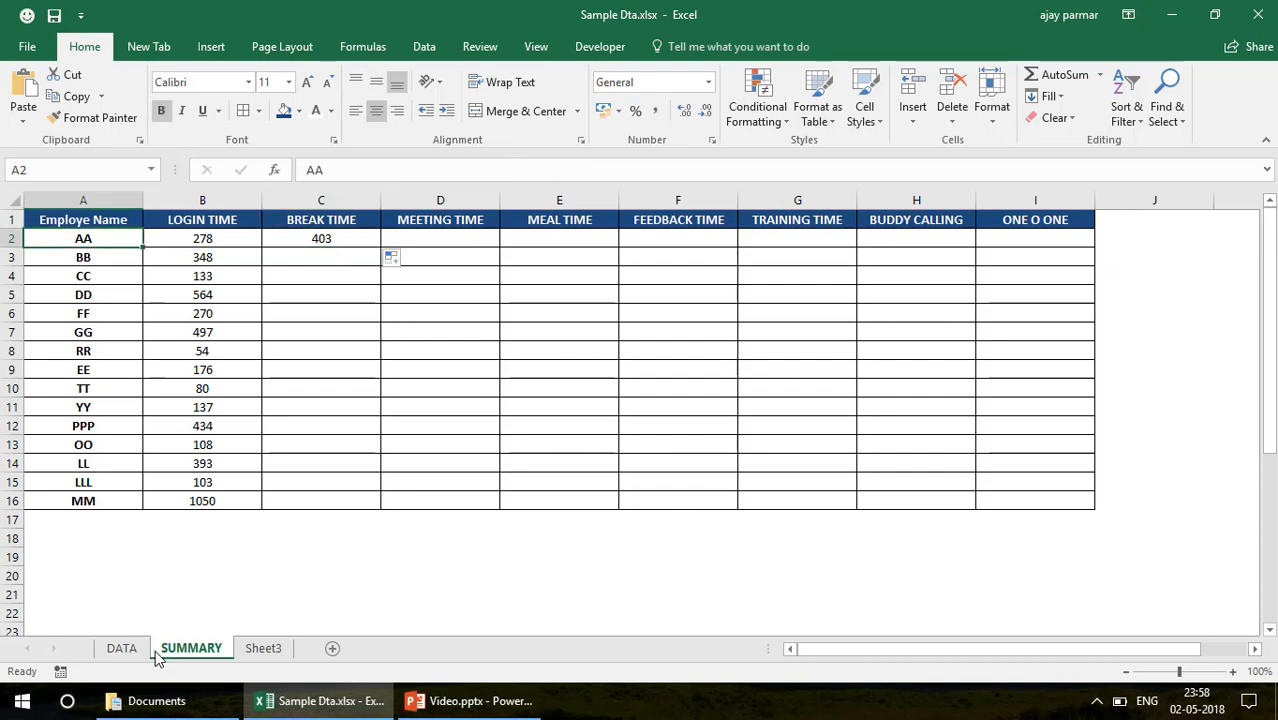
{"action": "left_click", "coordinate": [118, 648]}
{"action": "left_click", "coordinate": [88, 203]}
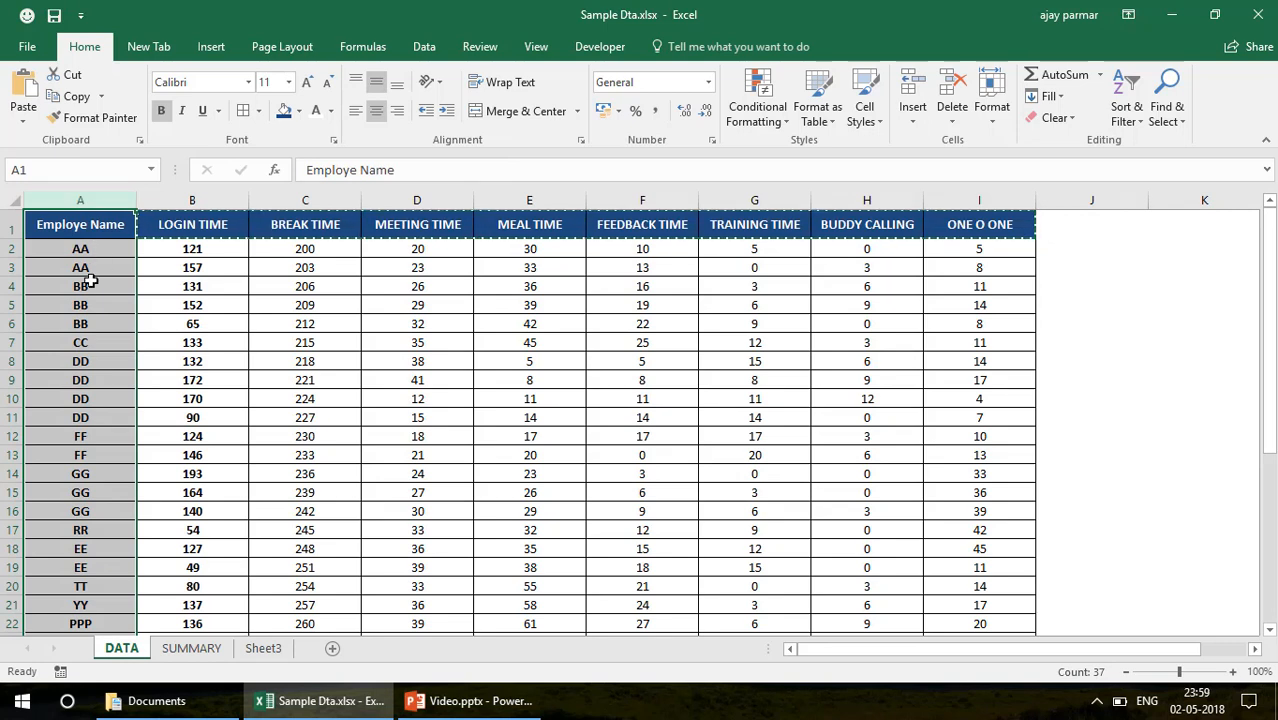
{"action": "left_click", "coordinate": [90, 282]}
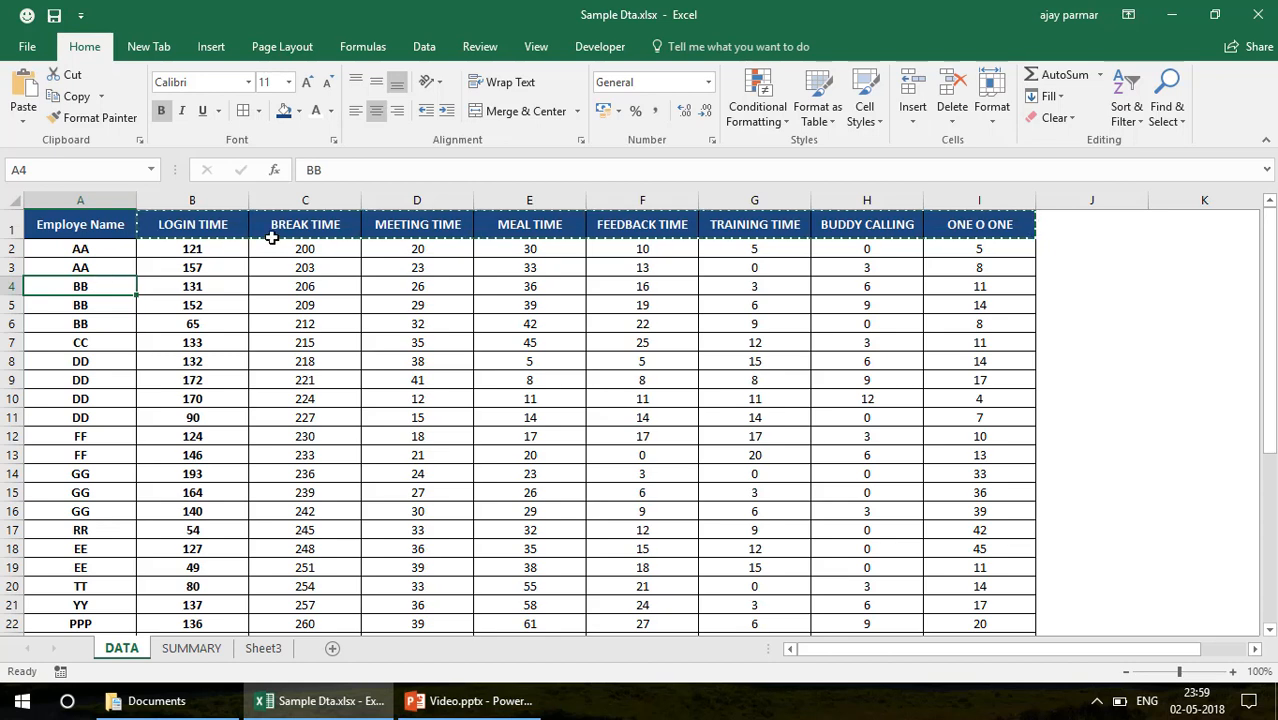
{"action": "left_click", "coordinate": [304, 249]}
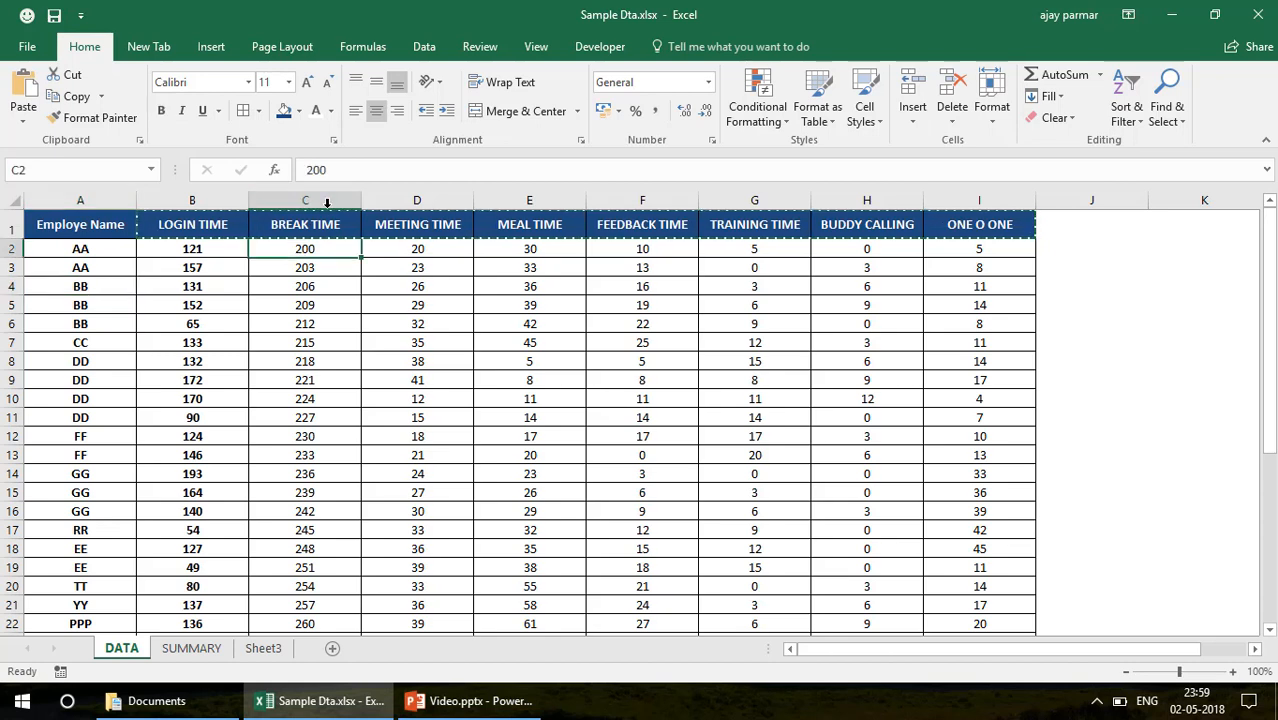
{"action": "left_click", "coordinate": [333, 268], "text": "shift"}
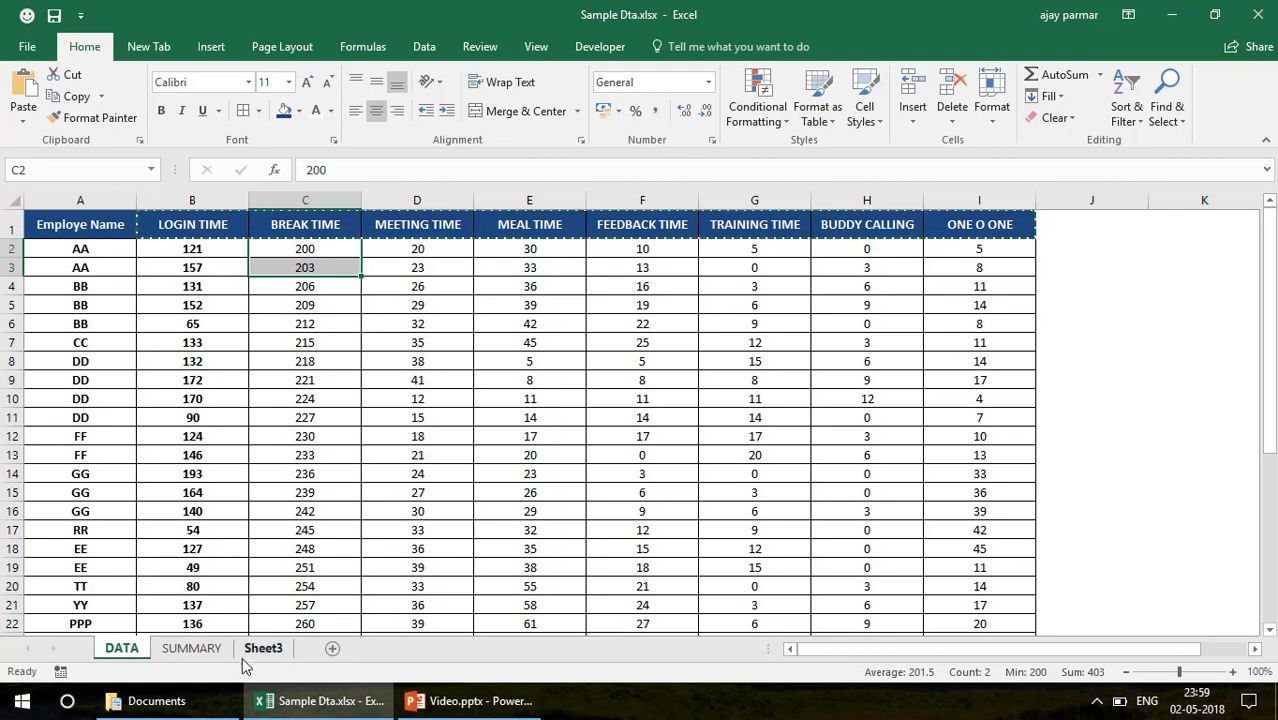
Fill the SUMIF formula from SUMMARY cell C2 across and down to I16
{"action": "left_click", "coordinate": [192, 648]}
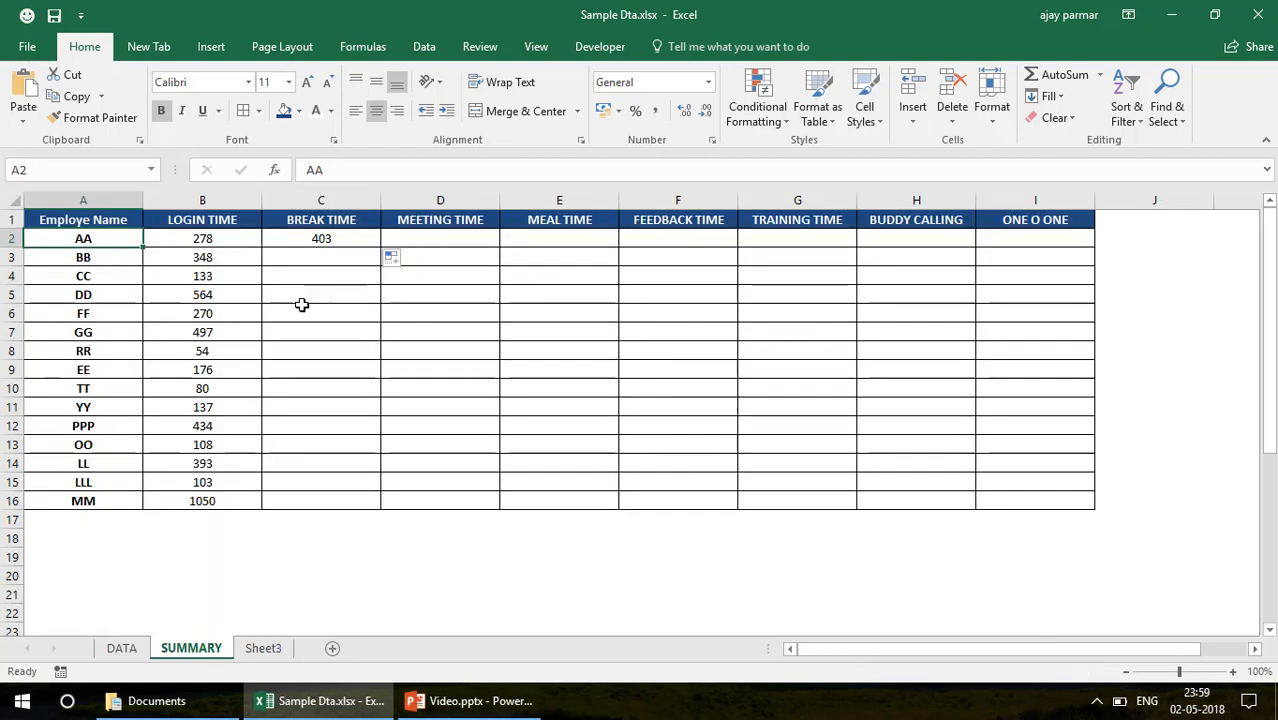
{"action": "left_click", "coordinate": [328, 238]}
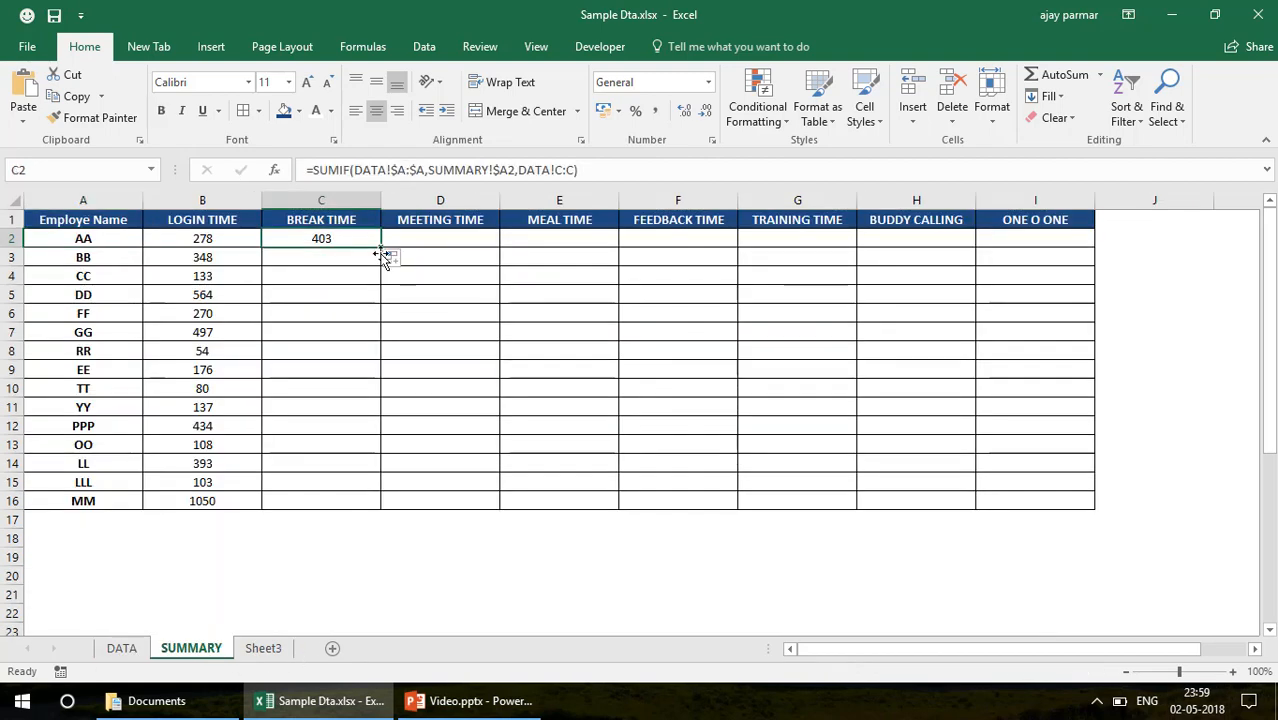
{"action": "left_click_drag", "start_coordinate": [383, 247], "coordinate": [1107, 511]}
{"action": "left_click", "coordinate": [614, 373]}
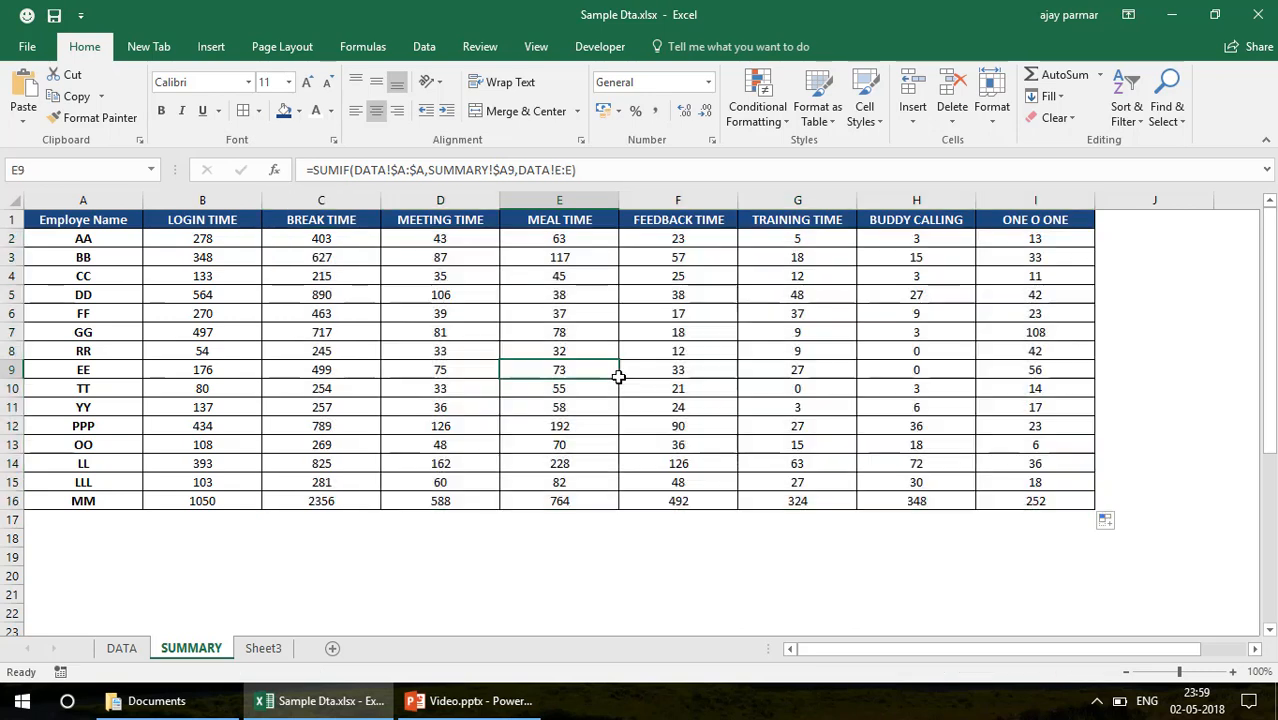
Set the inside vertical and horizontal borders of SUMMARY range B2:I16 to the fine dotted line style
{"action": "left_click", "coordinate": [210, 227]}
{"action": "left_click", "coordinate": [217, 240]}
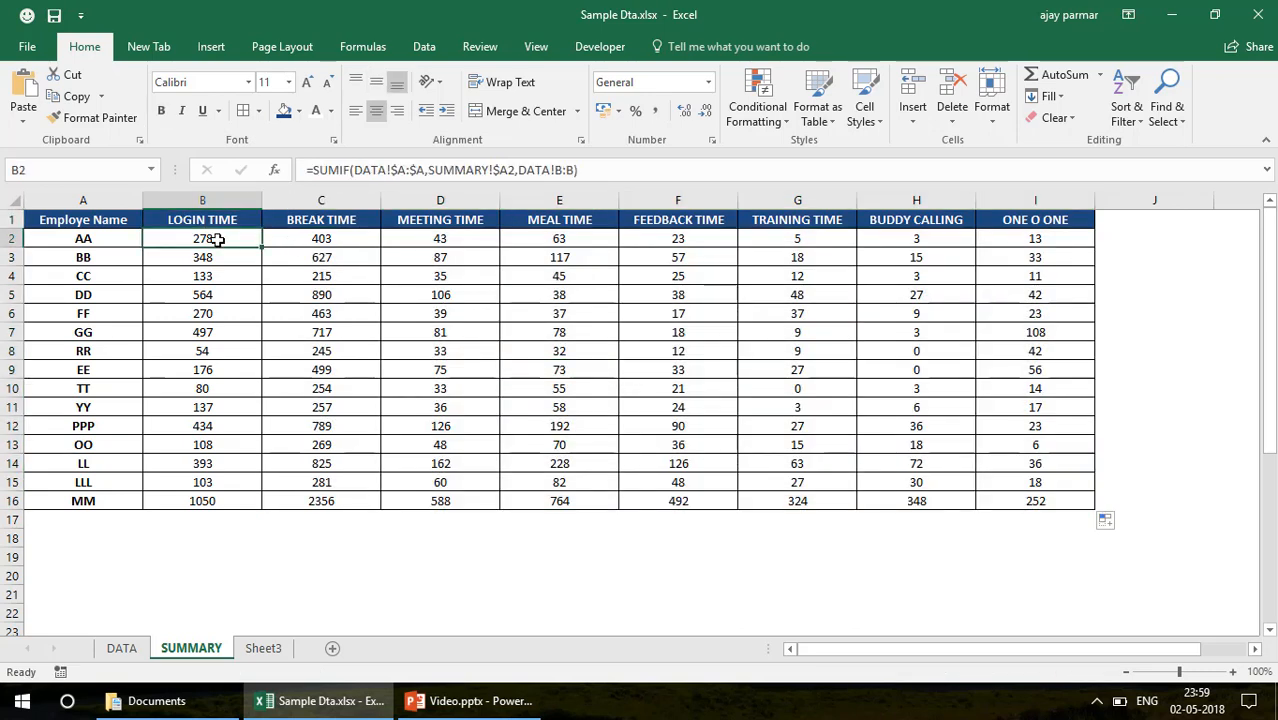
{"action": "key", "text": "ctrl+shift+Right"}
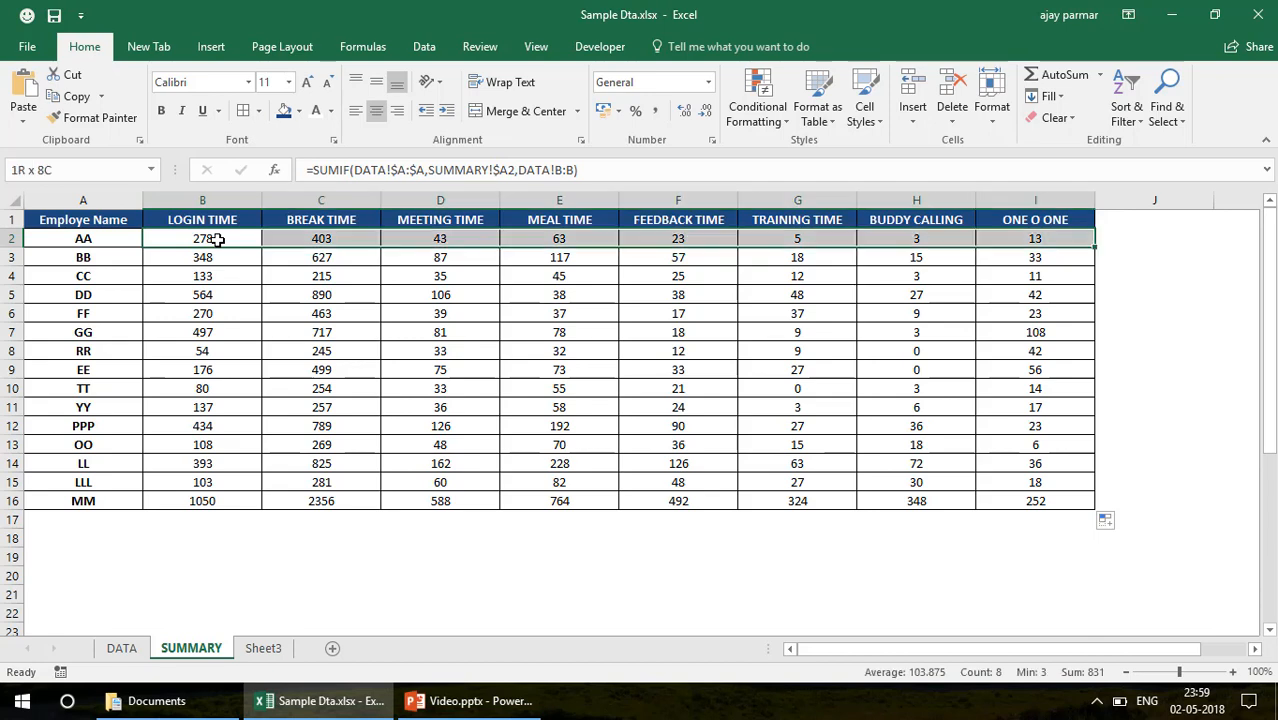
{"action": "key", "text": "ctrl+shift+Down"}
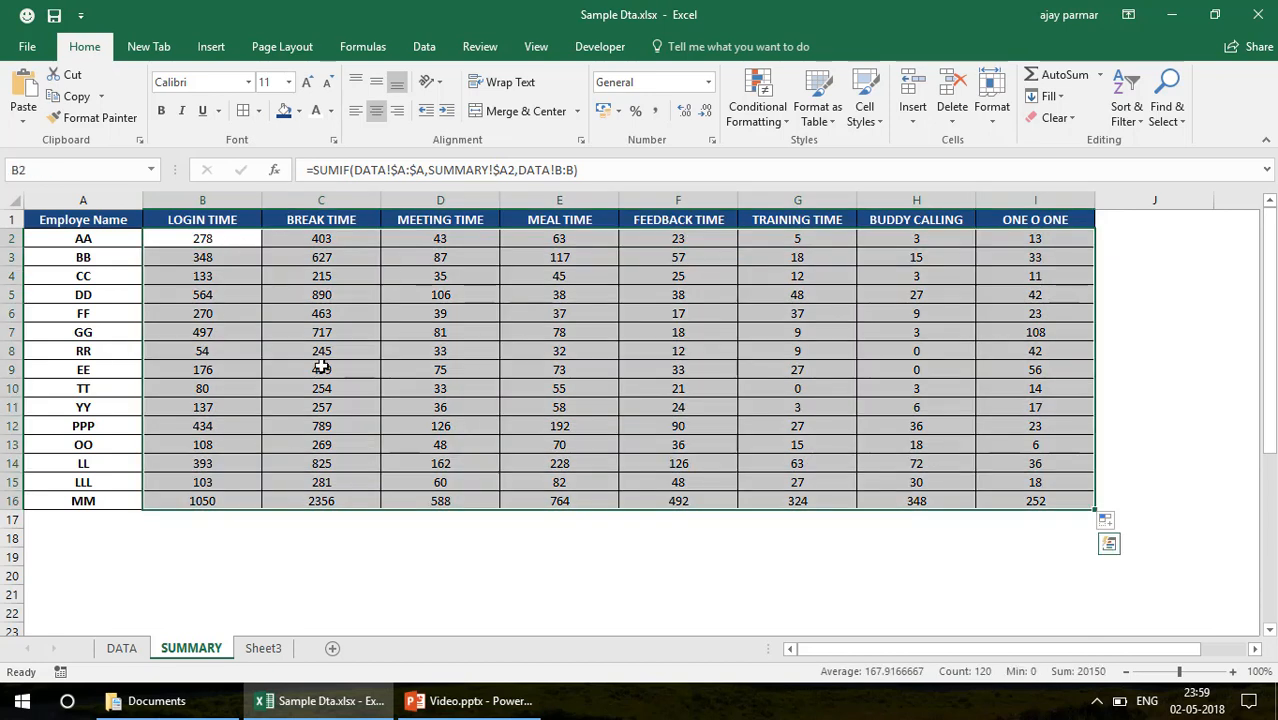
{"action": "left_click", "coordinate": [258, 110]}
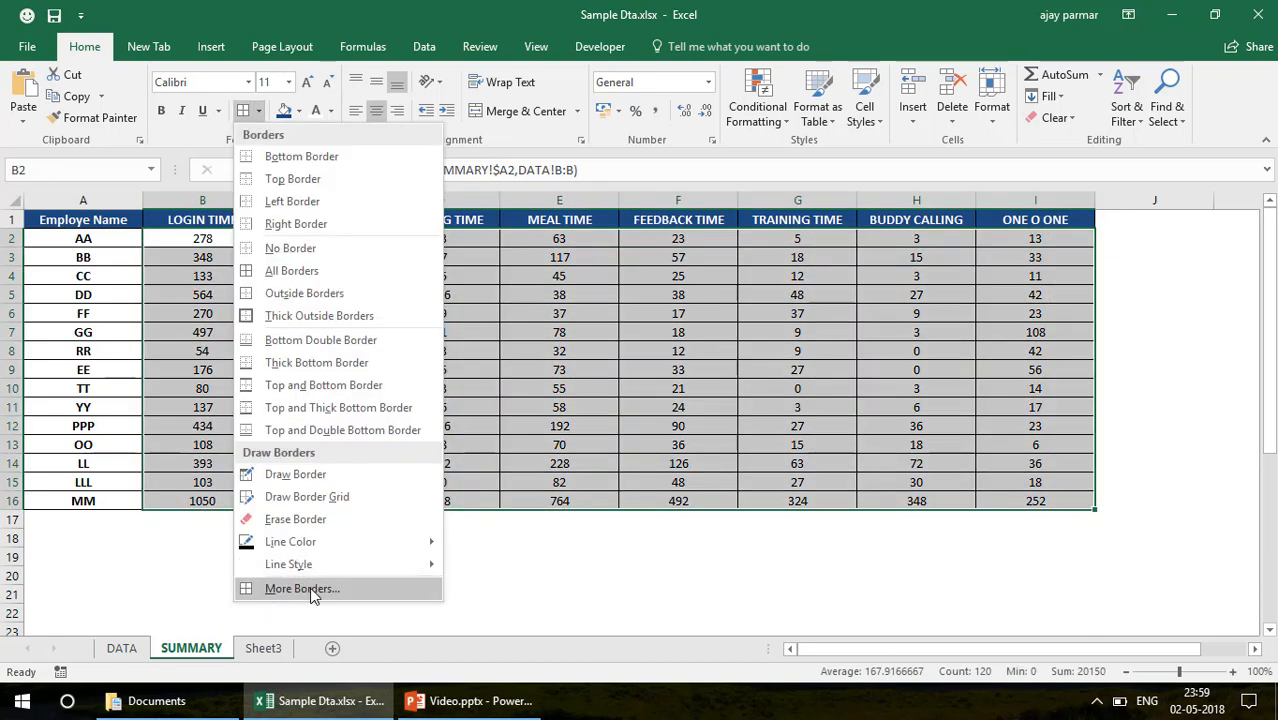
{"action": "left_click", "coordinate": [340, 592]}
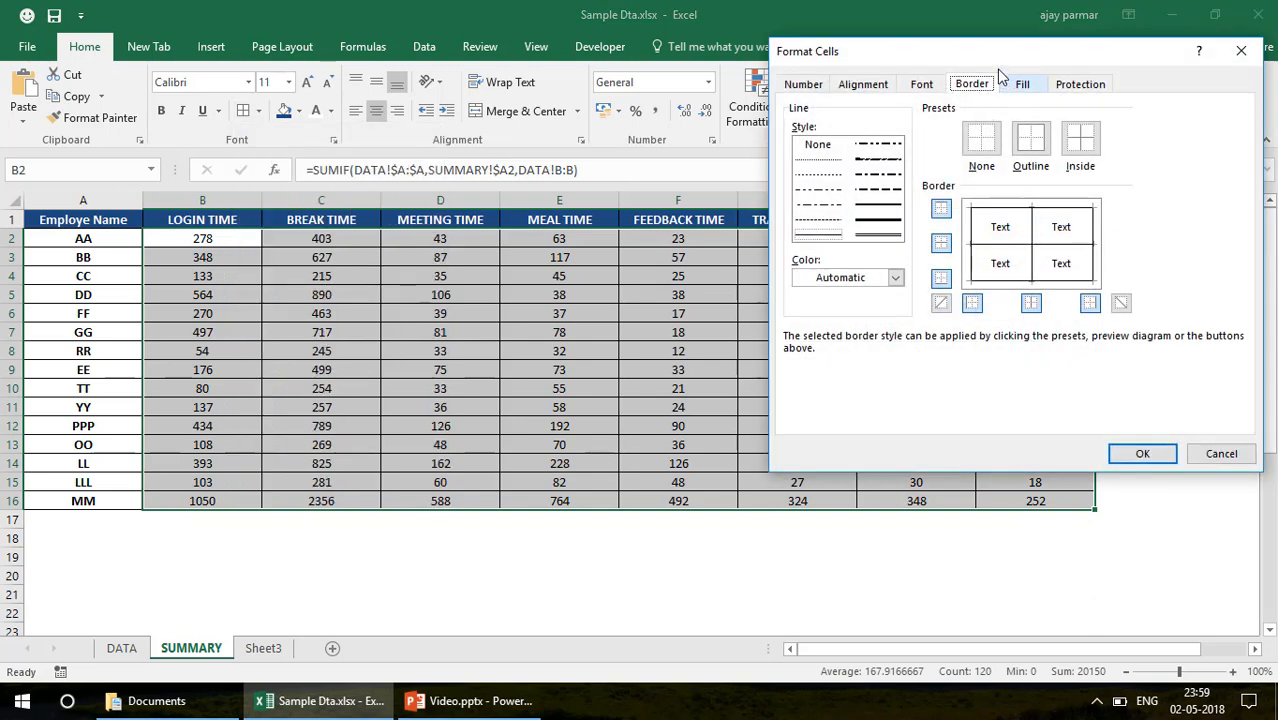
{"action": "left_click_drag", "start_coordinate": [993, 58], "coordinate": [911, 52]}
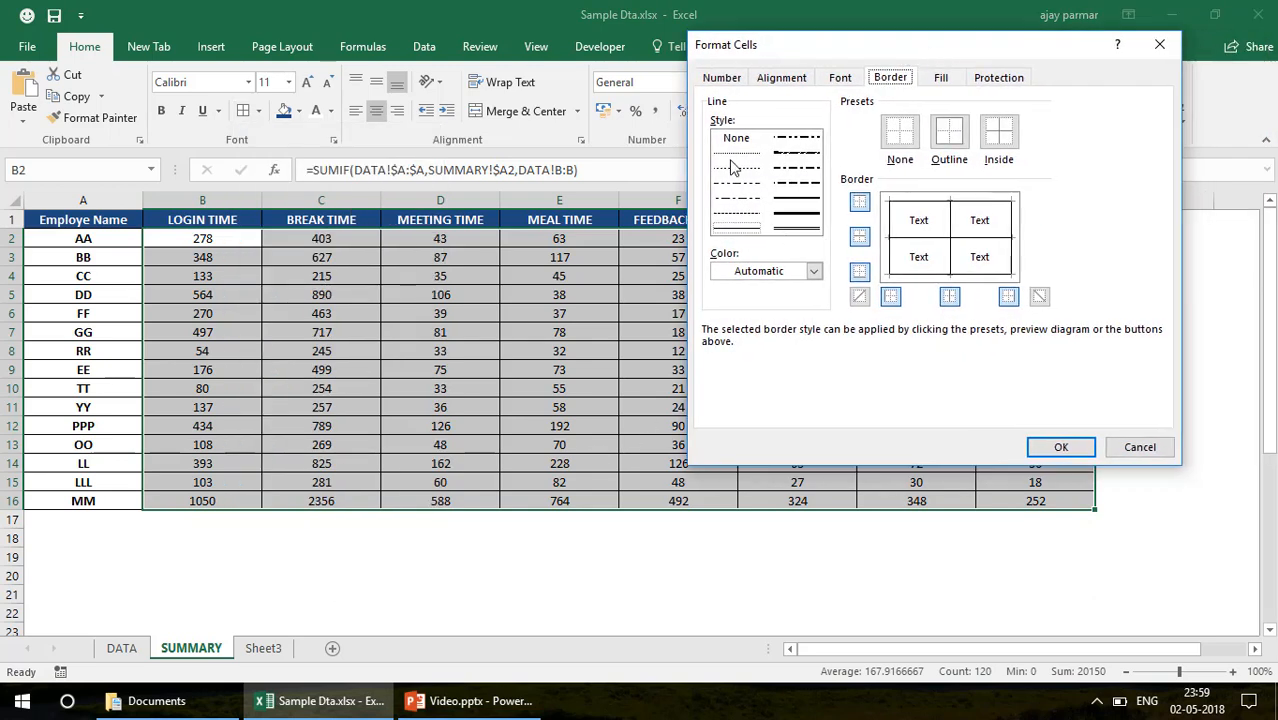
{"action": "left_click", "coordinate": [736, 154]}
{"action": "left_click", "coordinate": [951, 245]}
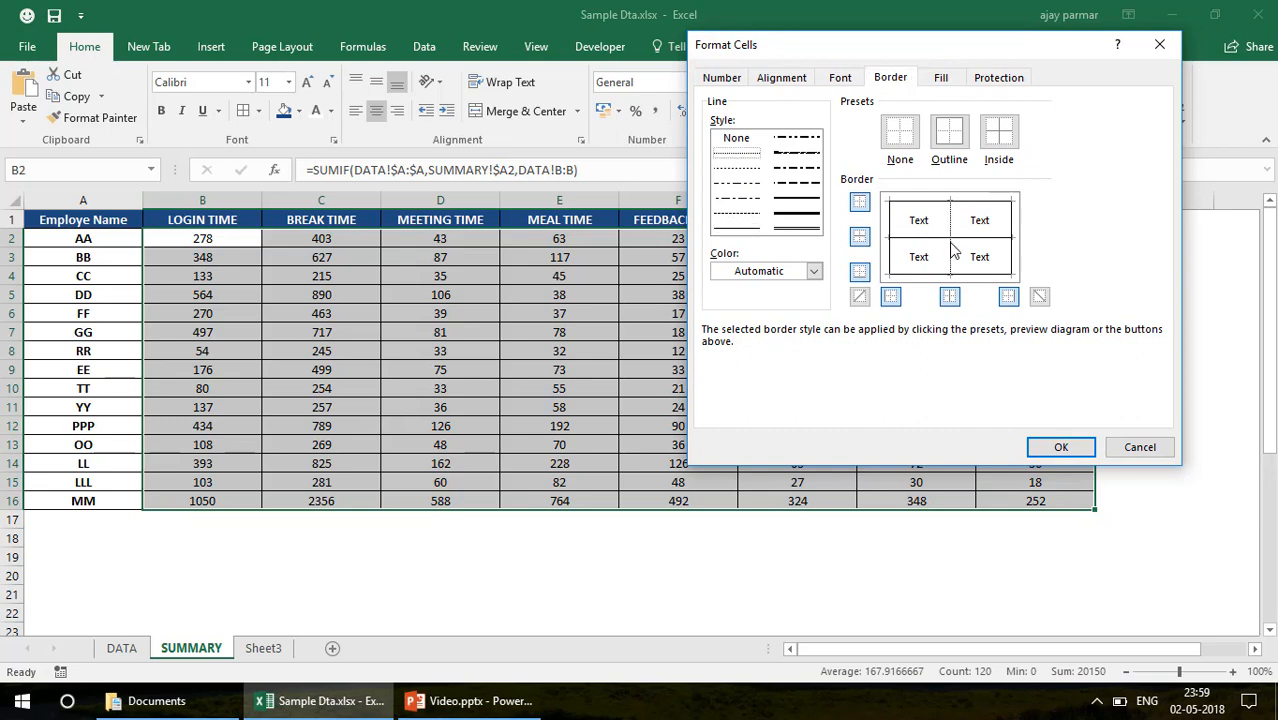
{"action": "left_click", "coordinate": [968, 239]}
Apply the thick line style to the top, left, bottom and right outer borders of the selected range
{"action": "left_click", "coordinate": [940, 212]}
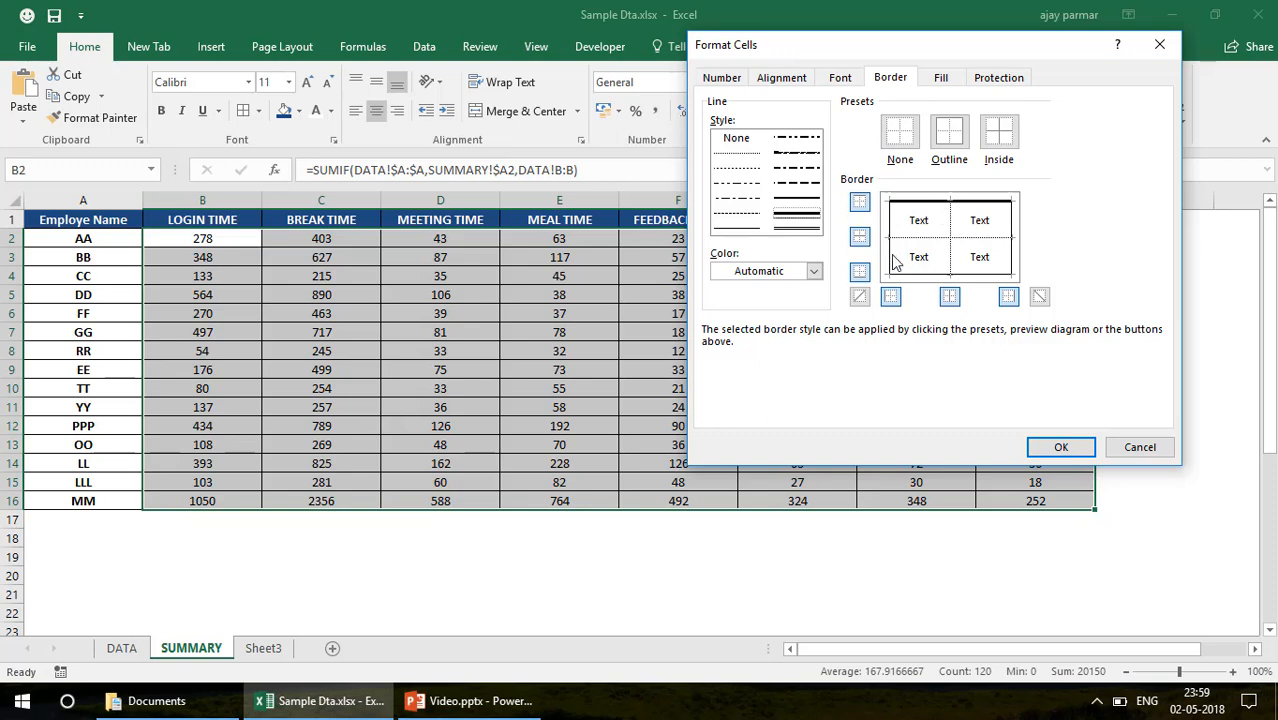
{"action": "left_click", "coordinate": [892, 257]}
{"action": "left_click", "coordinate": [922, 275]}
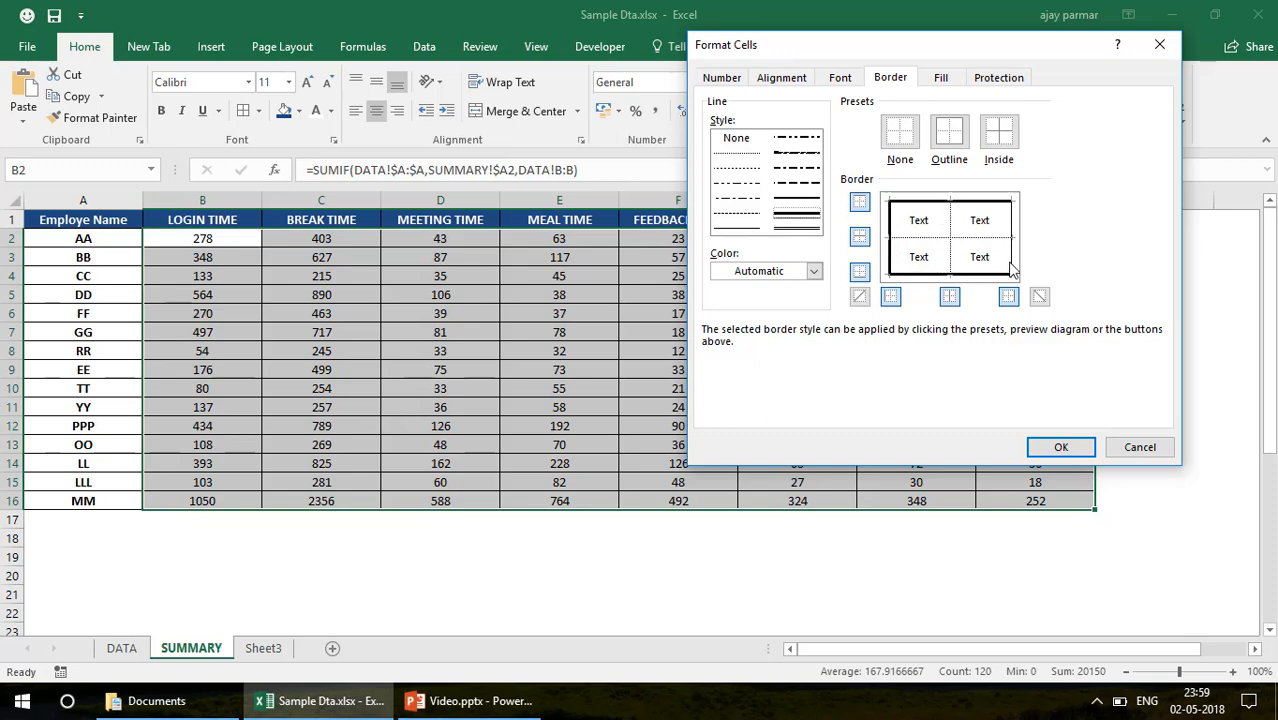
{"action": "left_click", "coordinate": [1010, 264]}
Set the inside vertical and horizontal borders of B2:I16 to a pale blue fine dotted line and apply the border formatting
{"action": "left_click", "coordinate": [814, 271]}
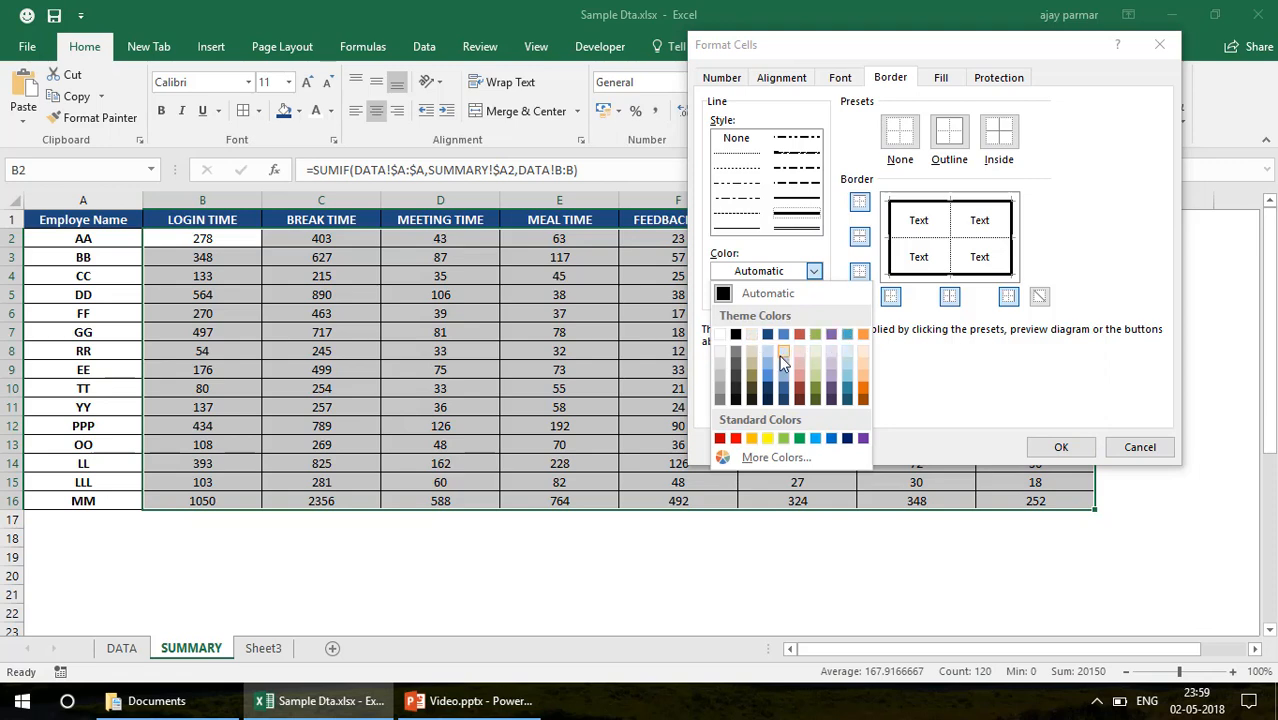
{"action": "left_click", "coordinate": [783, 361]}
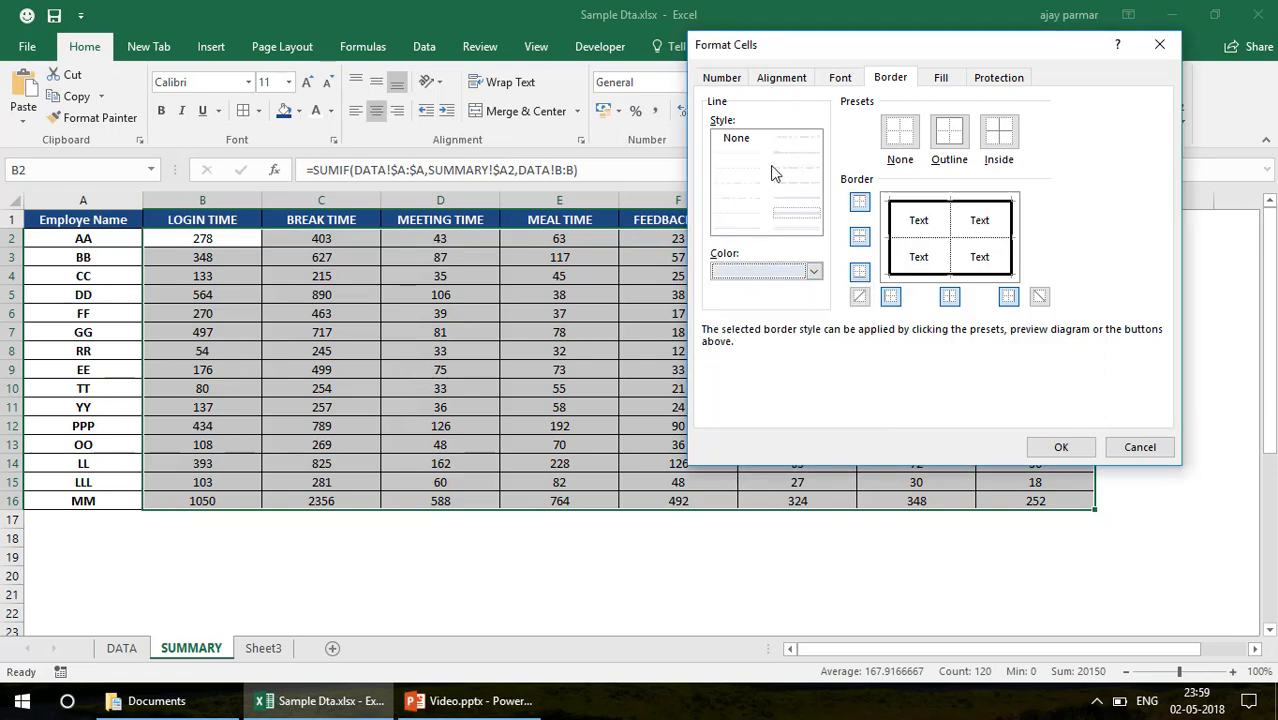
{"action": "left_click", "coordinate": [726, 155]}
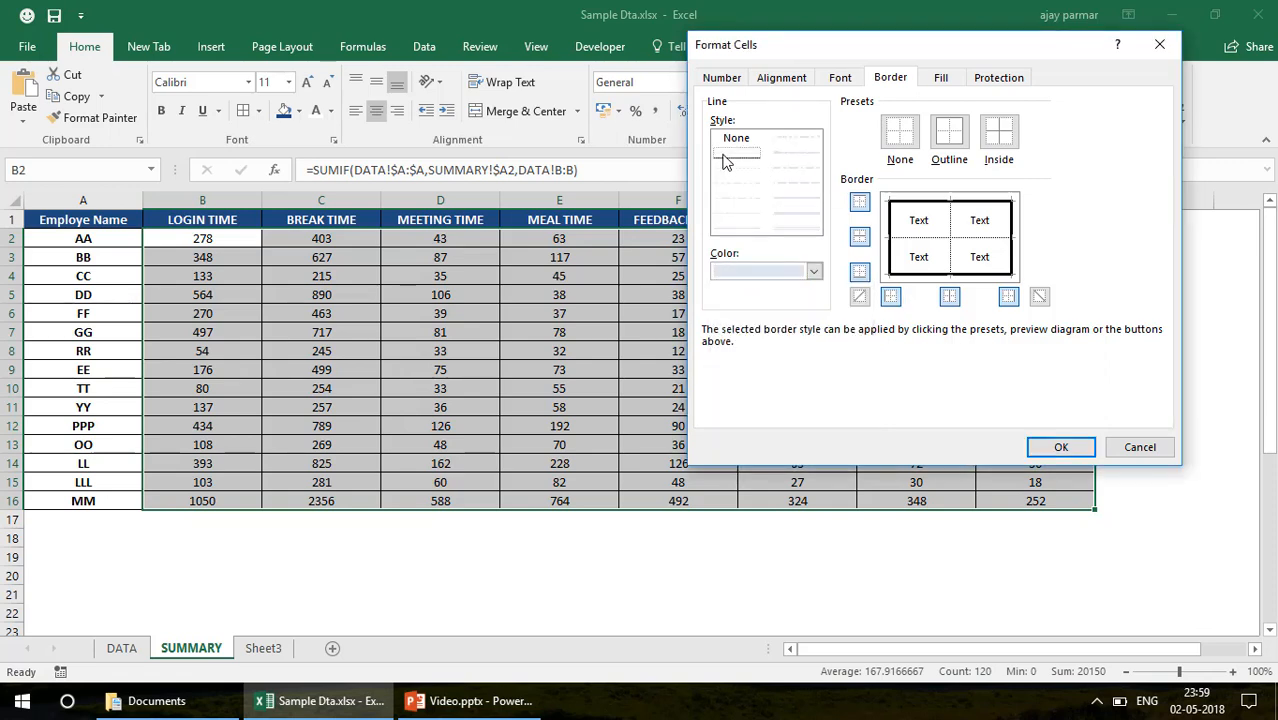
{"action": "left_click", "coordinate": [948, 236]}
{"action": "left_click", "coordinate": [962, 242]}
{"action": "left_click", "coordinate": [1060, 447]}
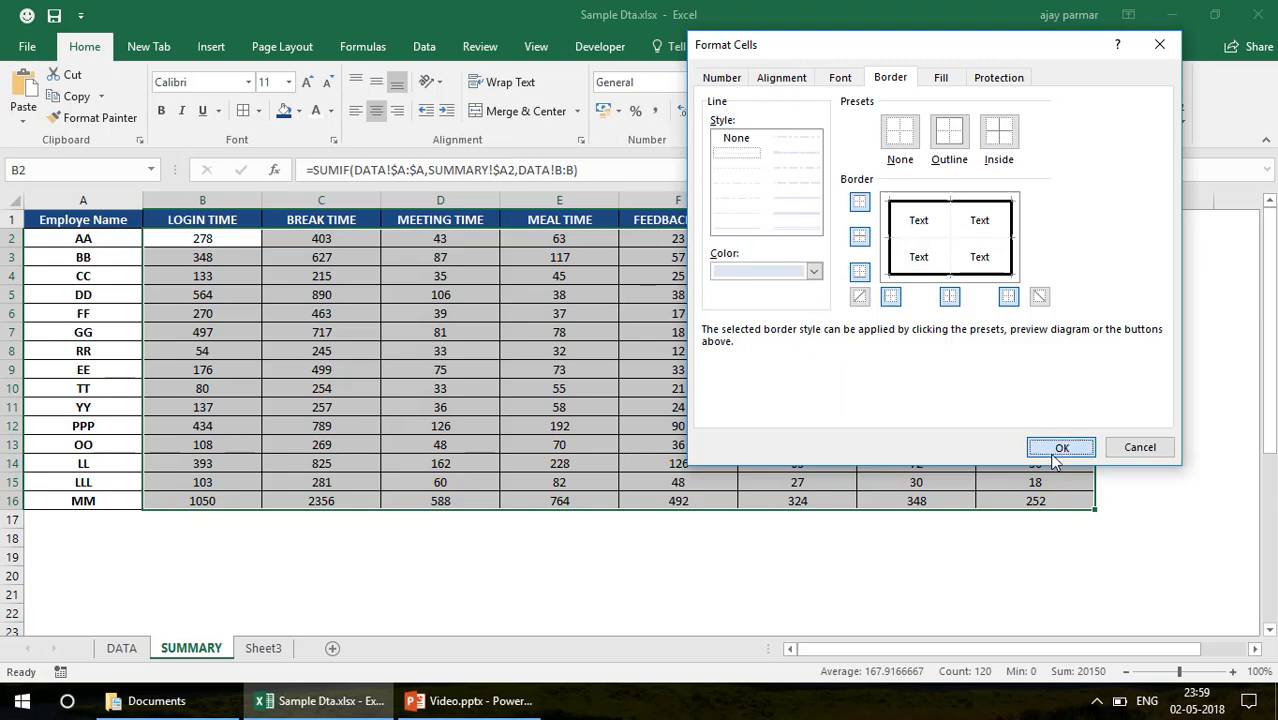
{"action": "left_click", "coordinate": [337, 390]}
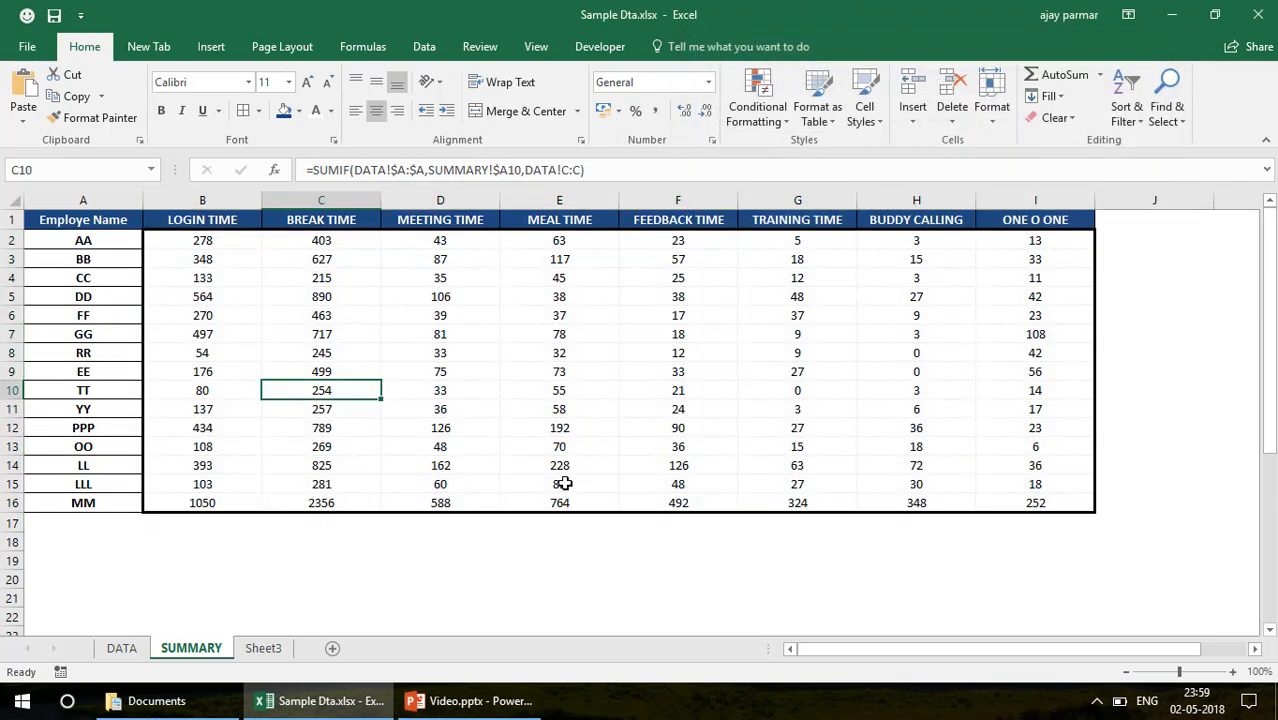
{"action": "left_click", "coordinate": [326, 558]}
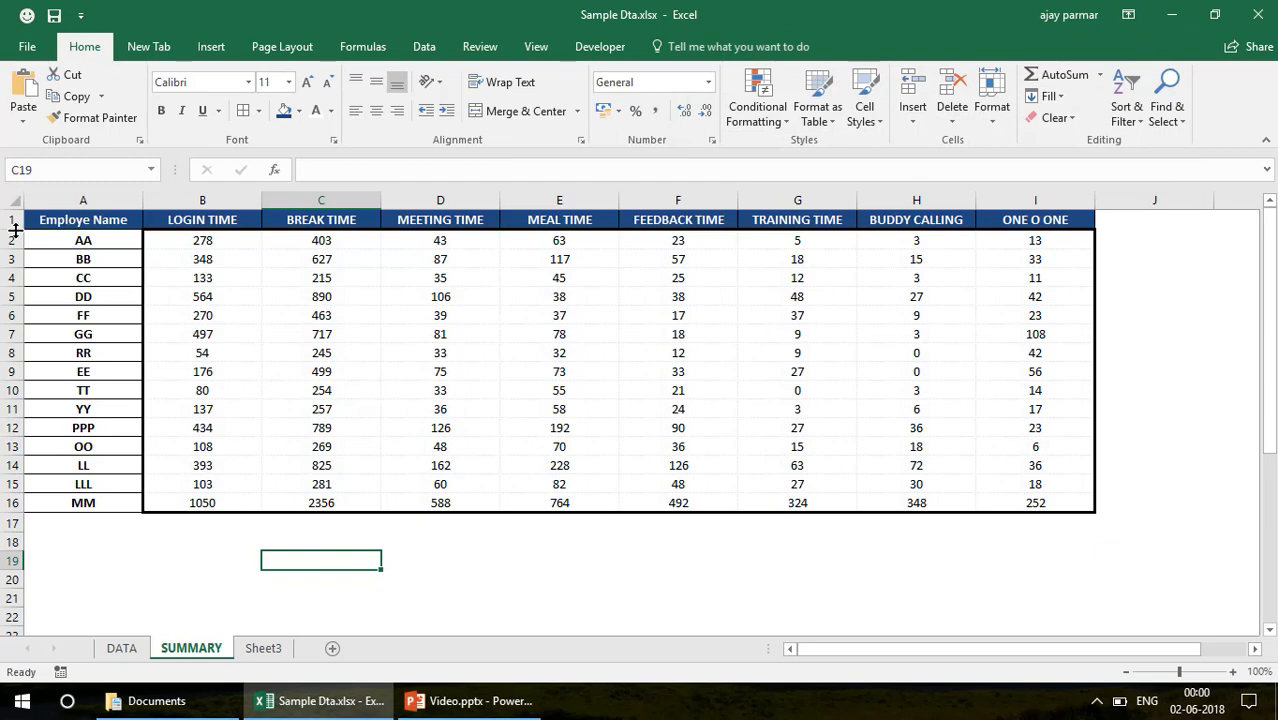
Increase the height of header row 1 on the SUMMARY sheet
{"action": "left_click_drag", "start_coordinate": [12, 230], "coordinate": [12, 242]}
{"action": "left_click", "coordinate": [97, 229]}
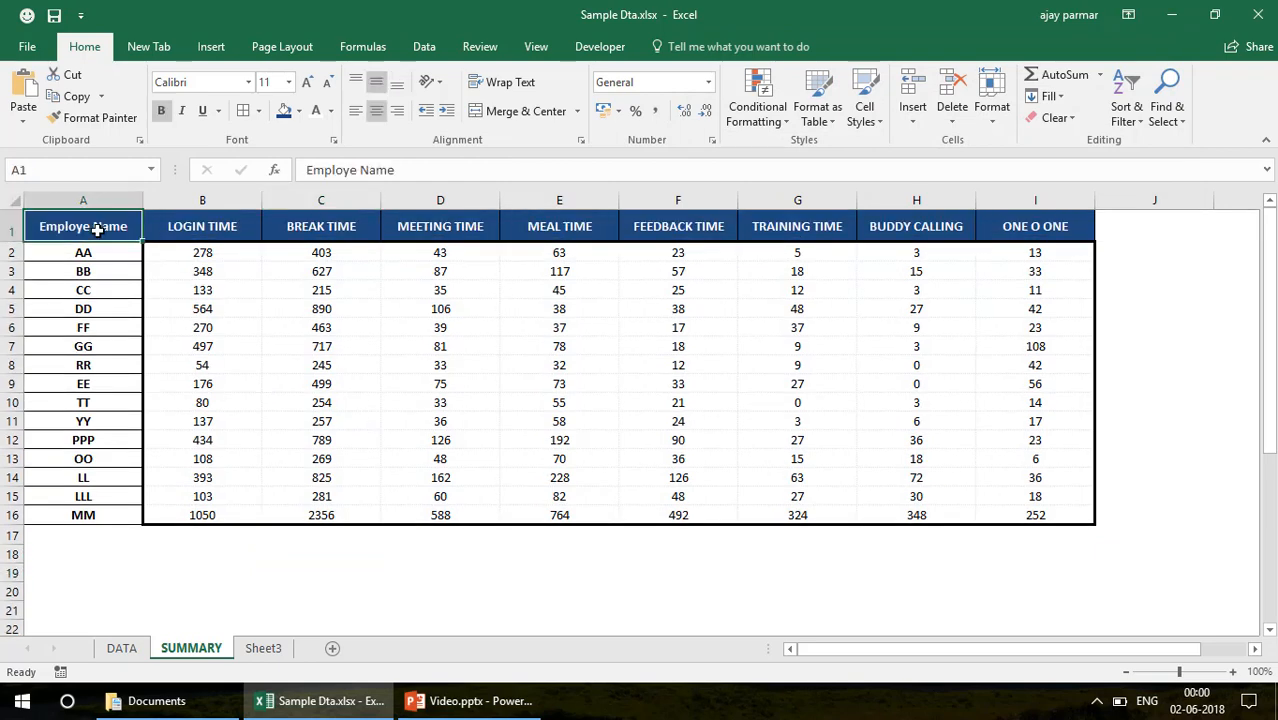
{"action": "left_click", "coordinate": [205, 252]}
{"action": "left_click", "coordinate": [334, 258]}
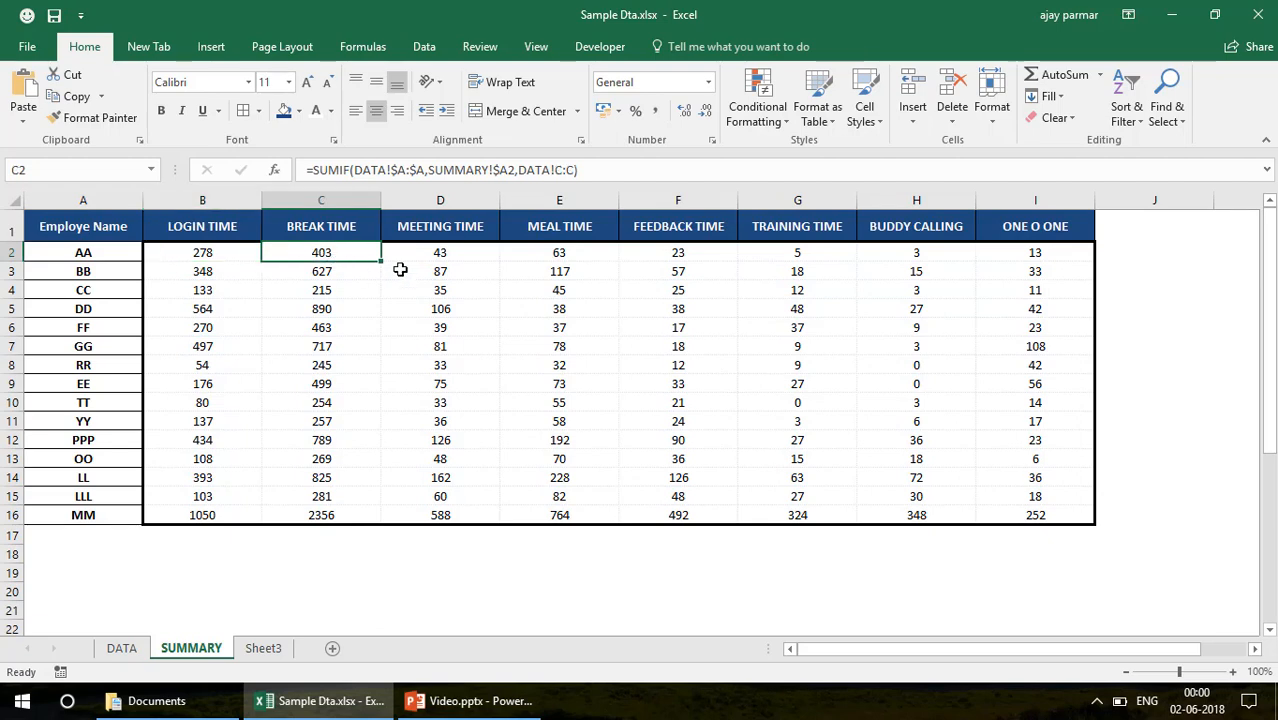
{"action": "left_click", "coordinate": [447, 272]}
{"action": "left_click", "coordinate": [110, 226]}
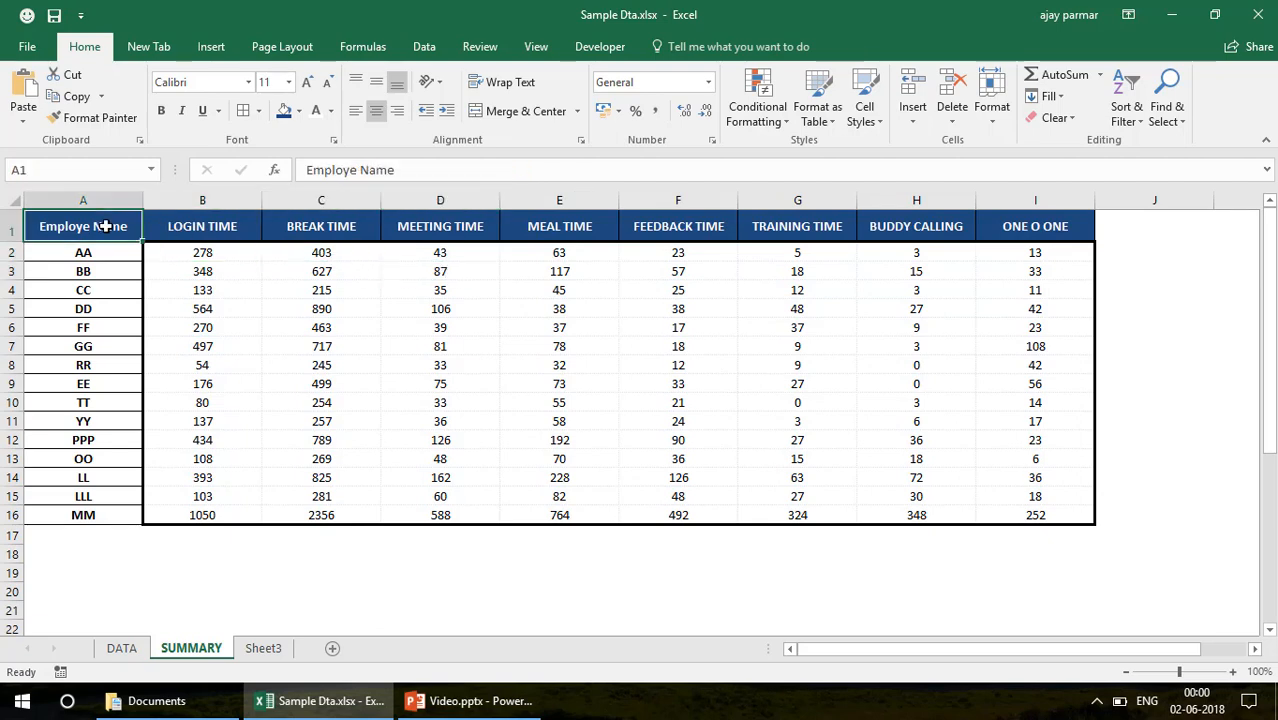
{"action": "key", "text": "ctrl+shift+Down"}
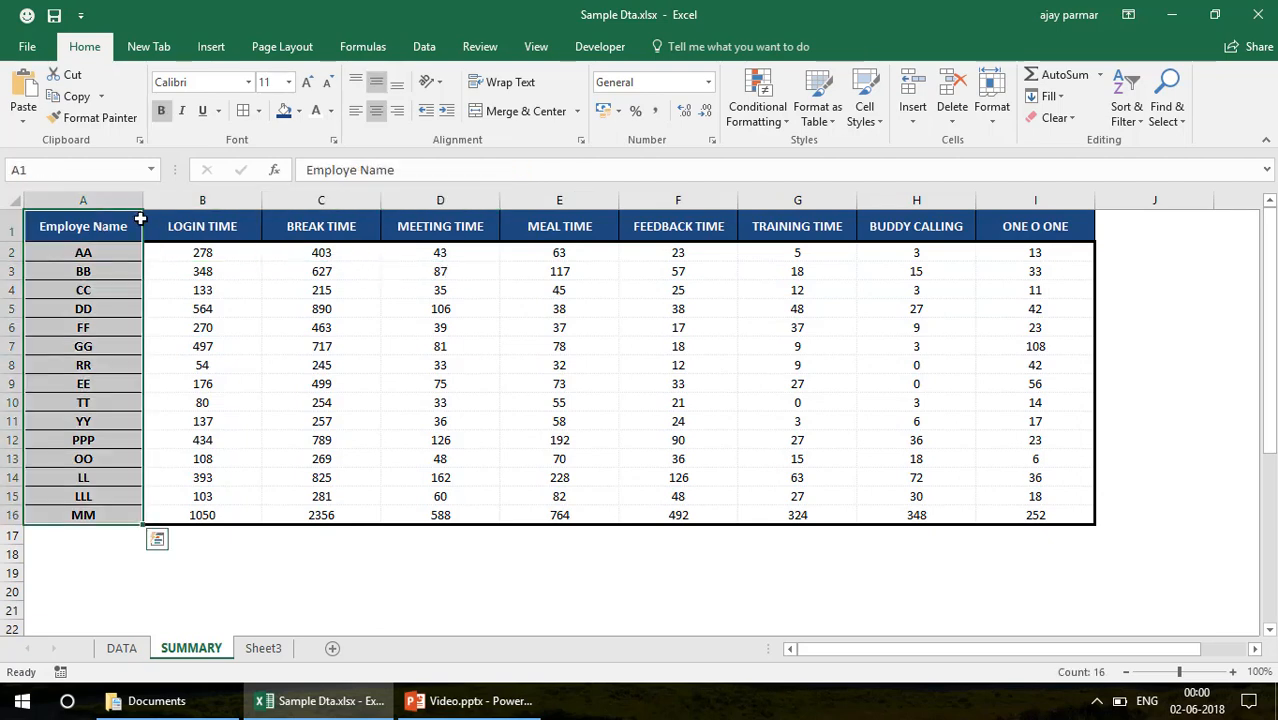
{"action": "key", "text": "ctrl+1"}
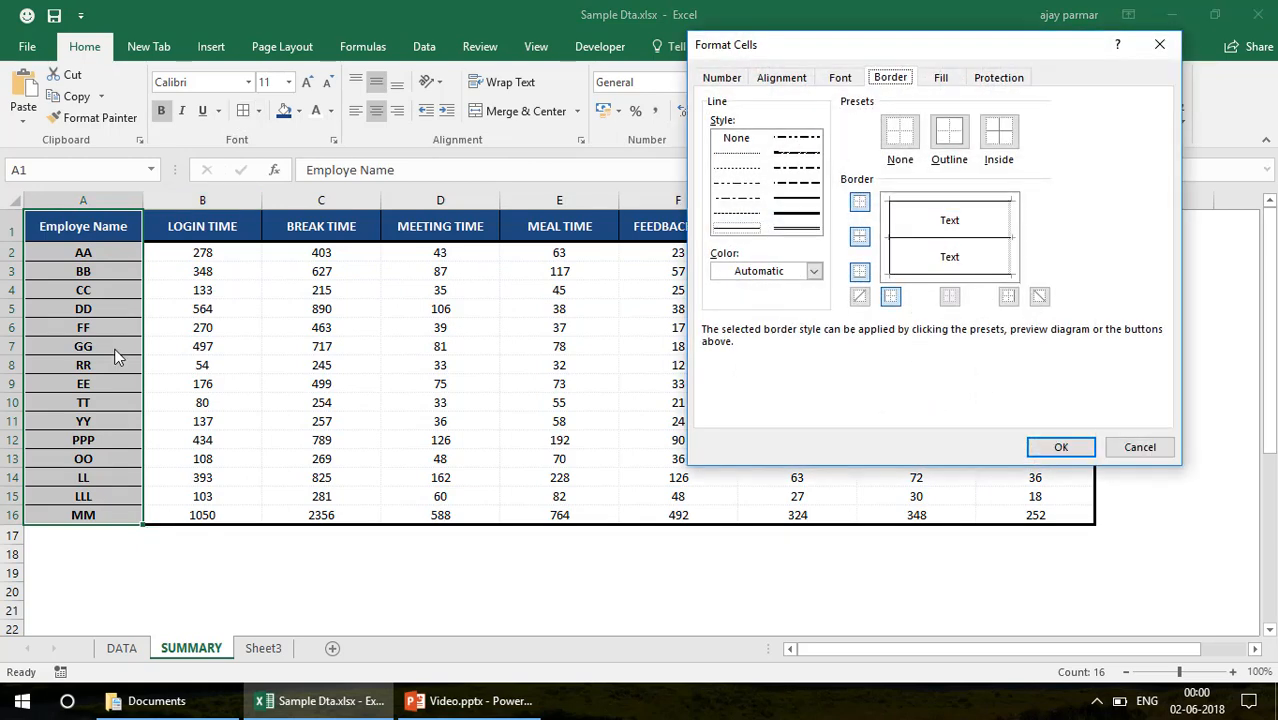
{"action": "left_click", "coordinate": [1140, 450]}
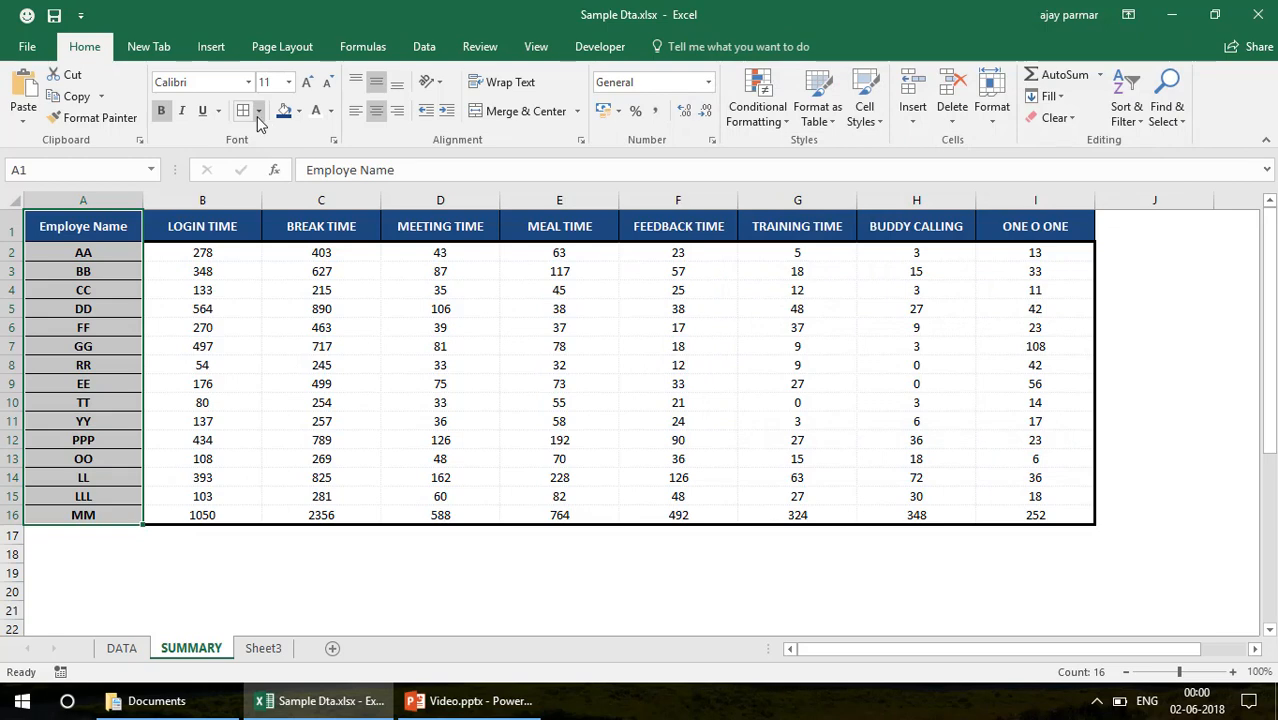
{"action": "left_click", "coordinate": [195, 308]}
{"action": "left_click", "coordinate": [102, 332]}
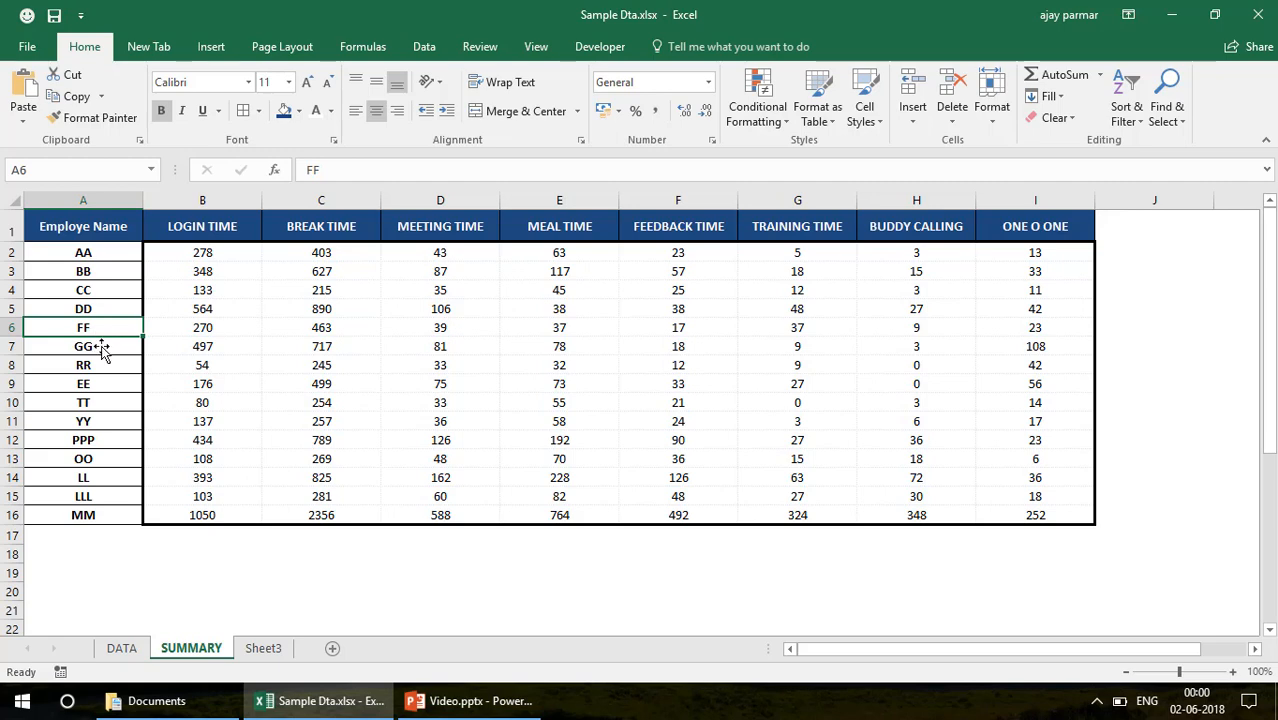
Compare the employee records on the DATA sheet with the employee names in column A of the SUMMARY sheet
{"action": "left_click", "coordinate": [121, 649]}
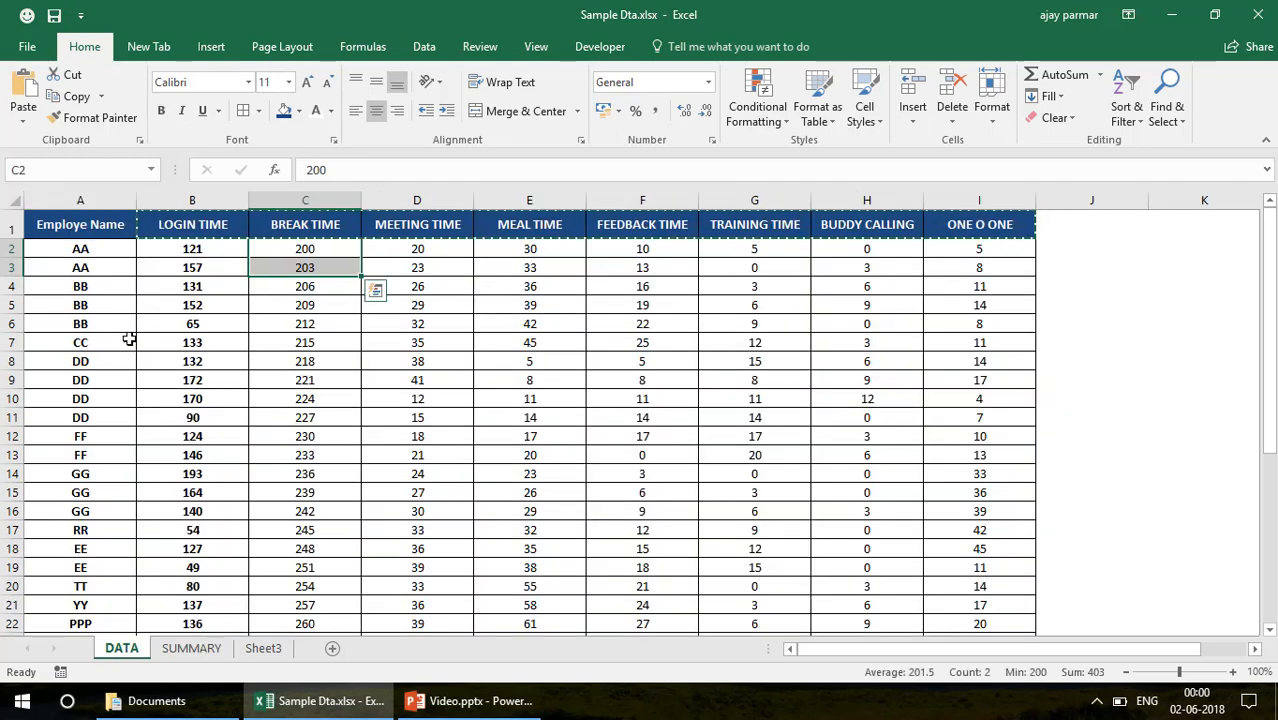
{"action": "left_click", "coordinate": [72, 245]}
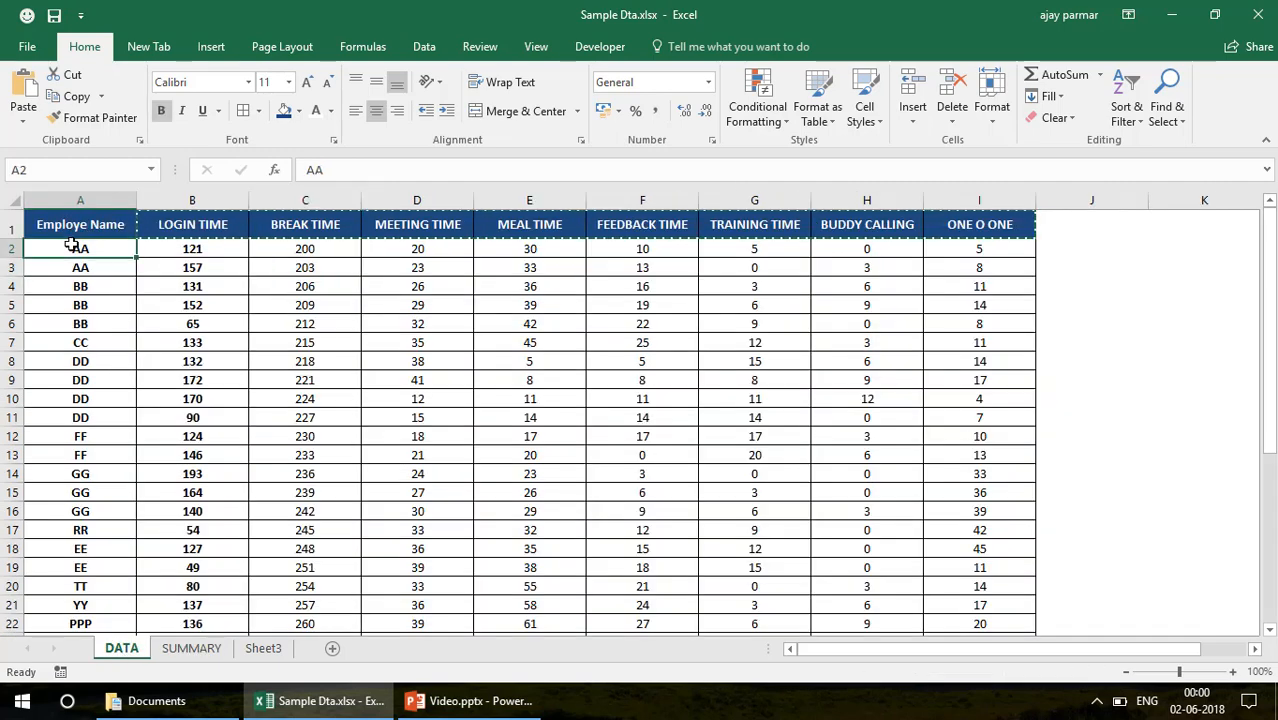
{"action": "left_click", "coordinate": [1126, 672]}
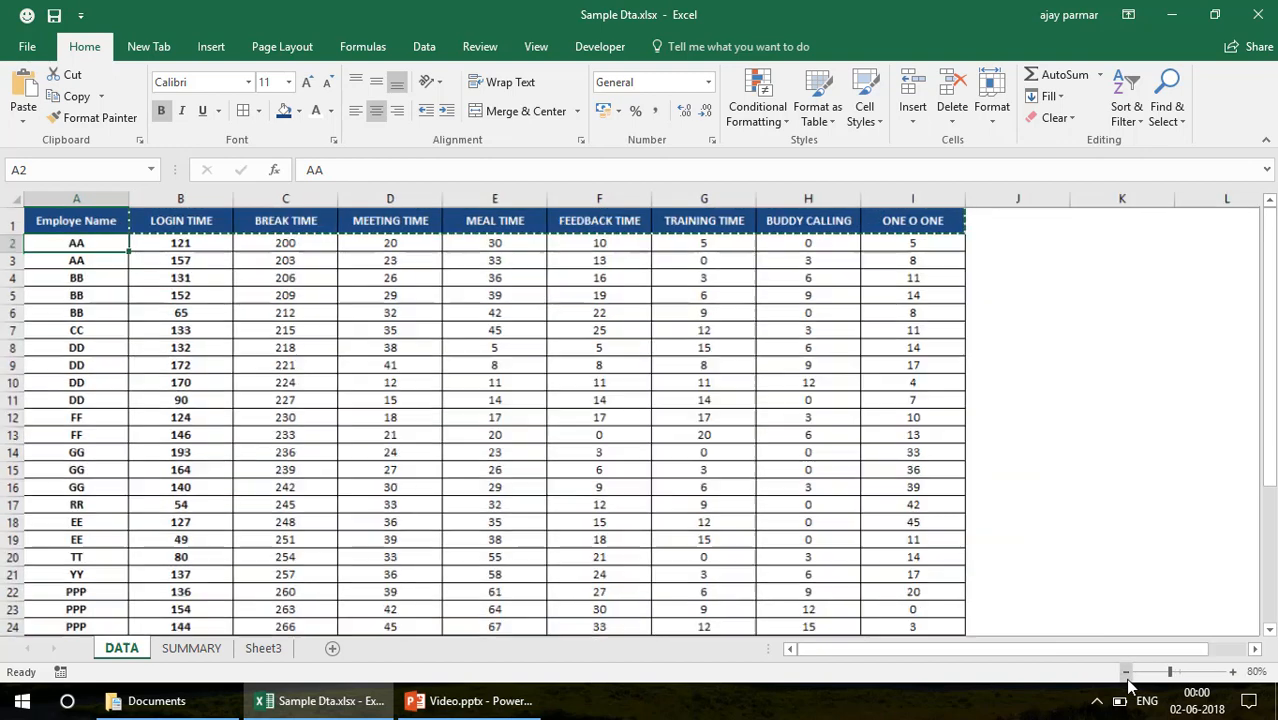
{"action": "left_click", "coordinate": [1126, 672]}
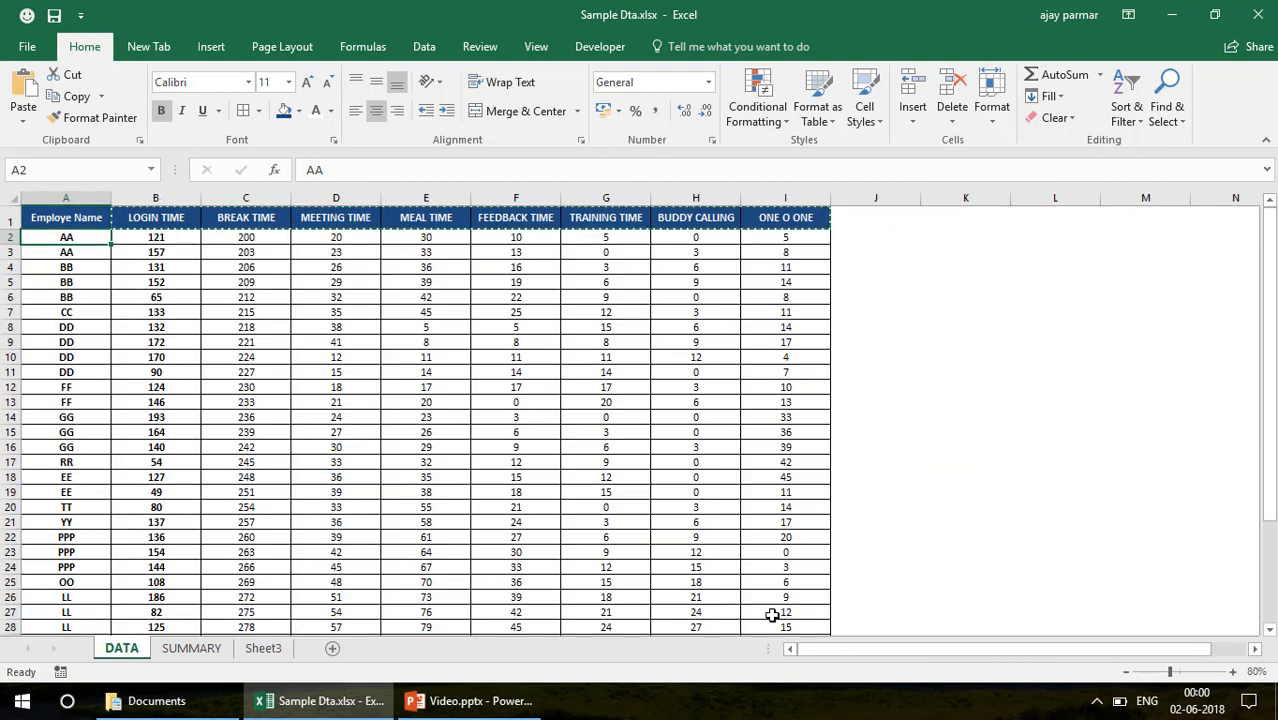
{"action": "left_click", "coordinate": [806, 628], "text": "shift"}
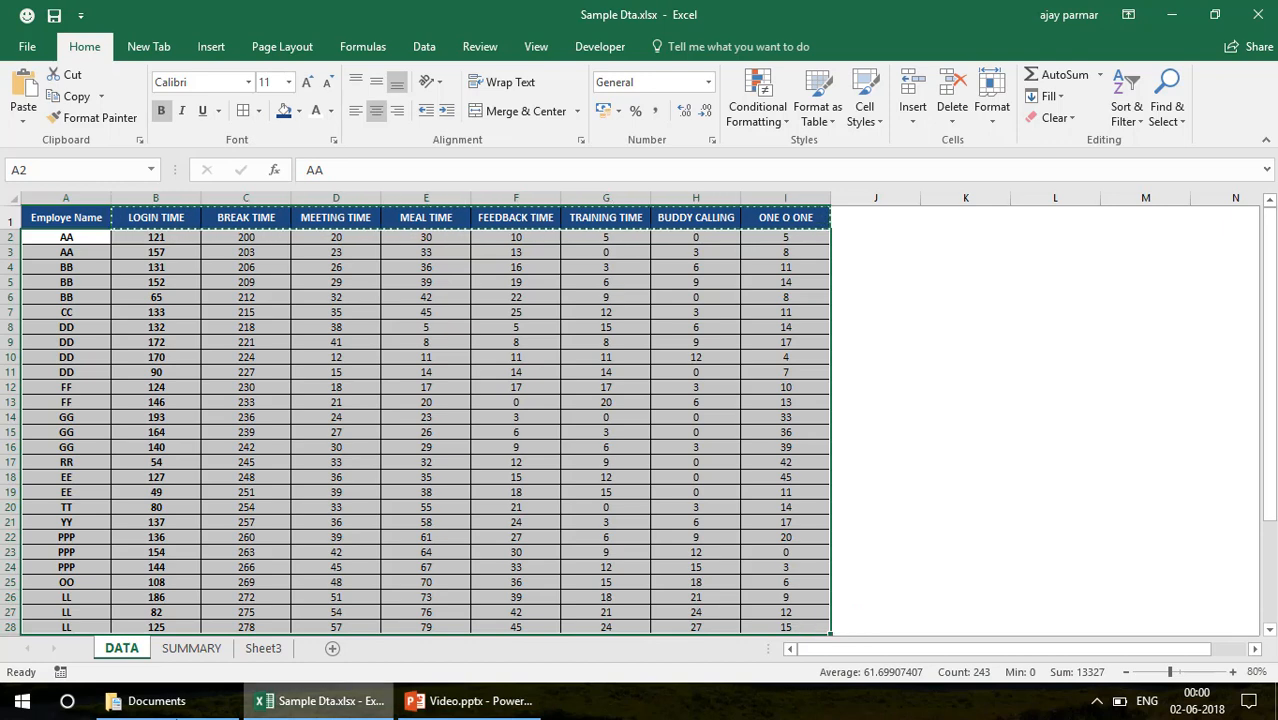
{"action": "left_click", "coordinate": [190, 648]}
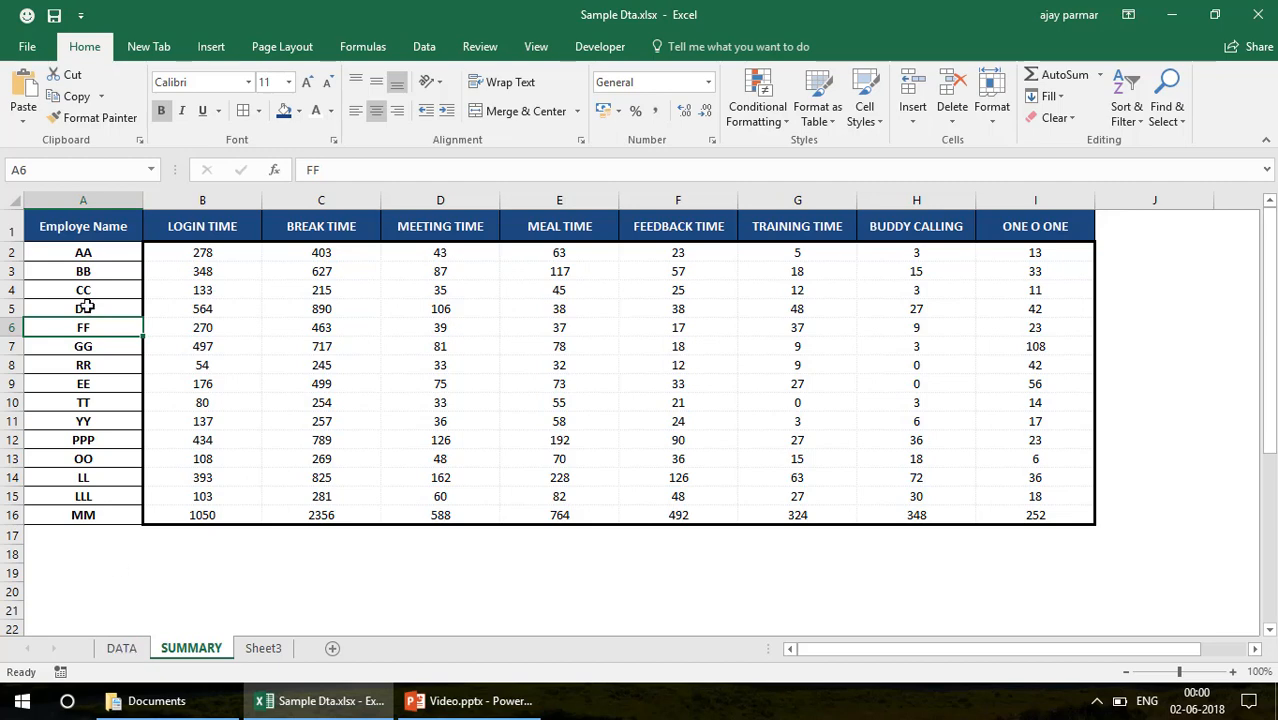
{"action": "left_click", "coordinate": [83, 195]}
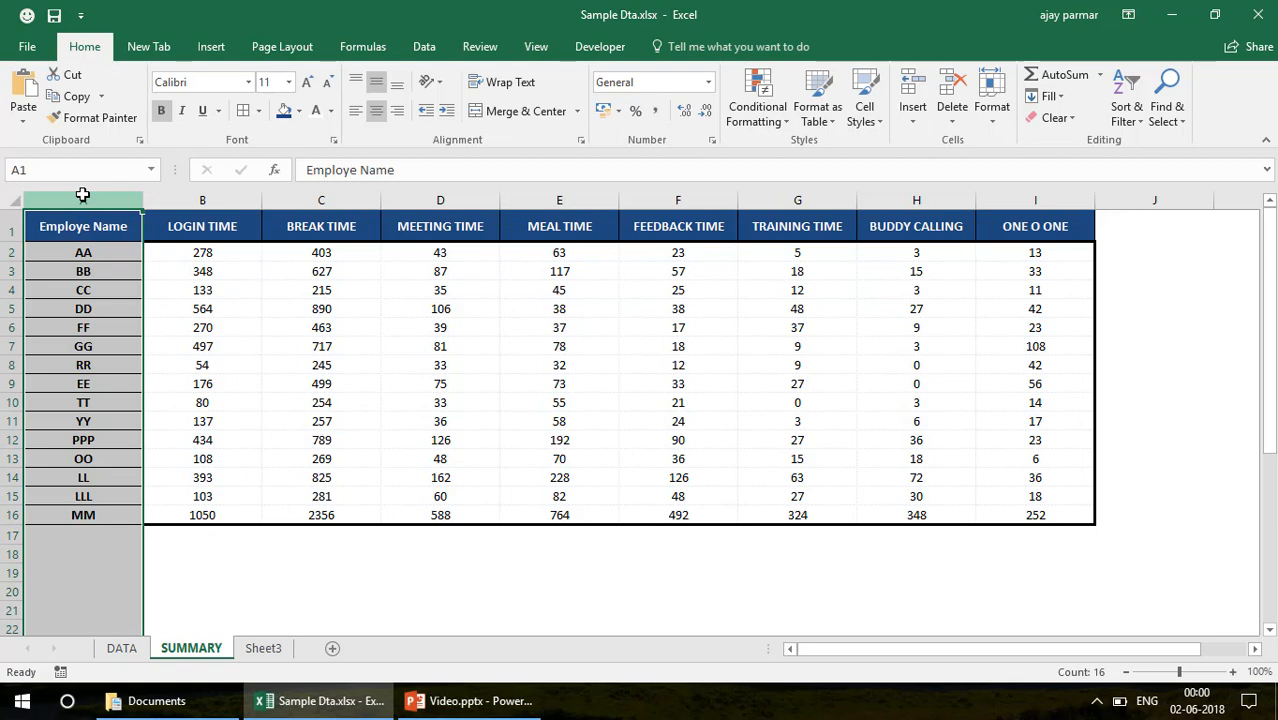
{"action": "left_click", "coordinate": [118, 649]}
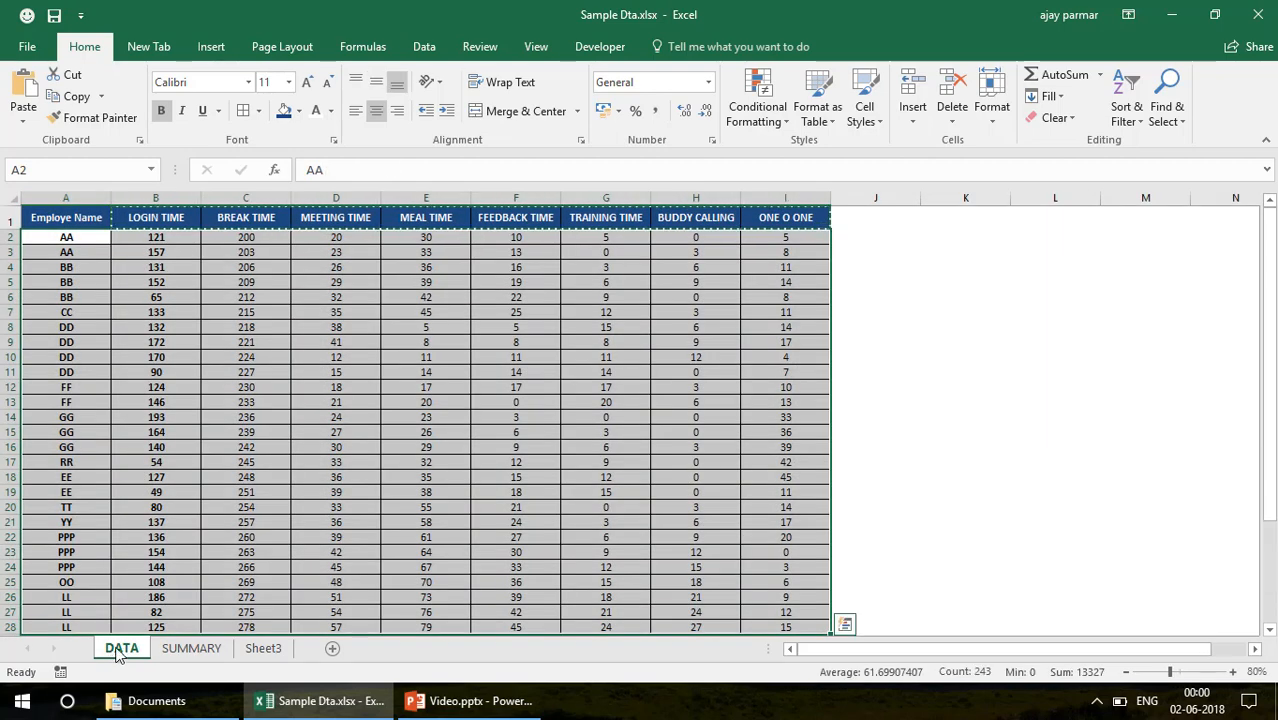
{"action": "left_click", "coordinate": [185, 648]}
{"action": "left_click", "coordinate": [109, 265]}
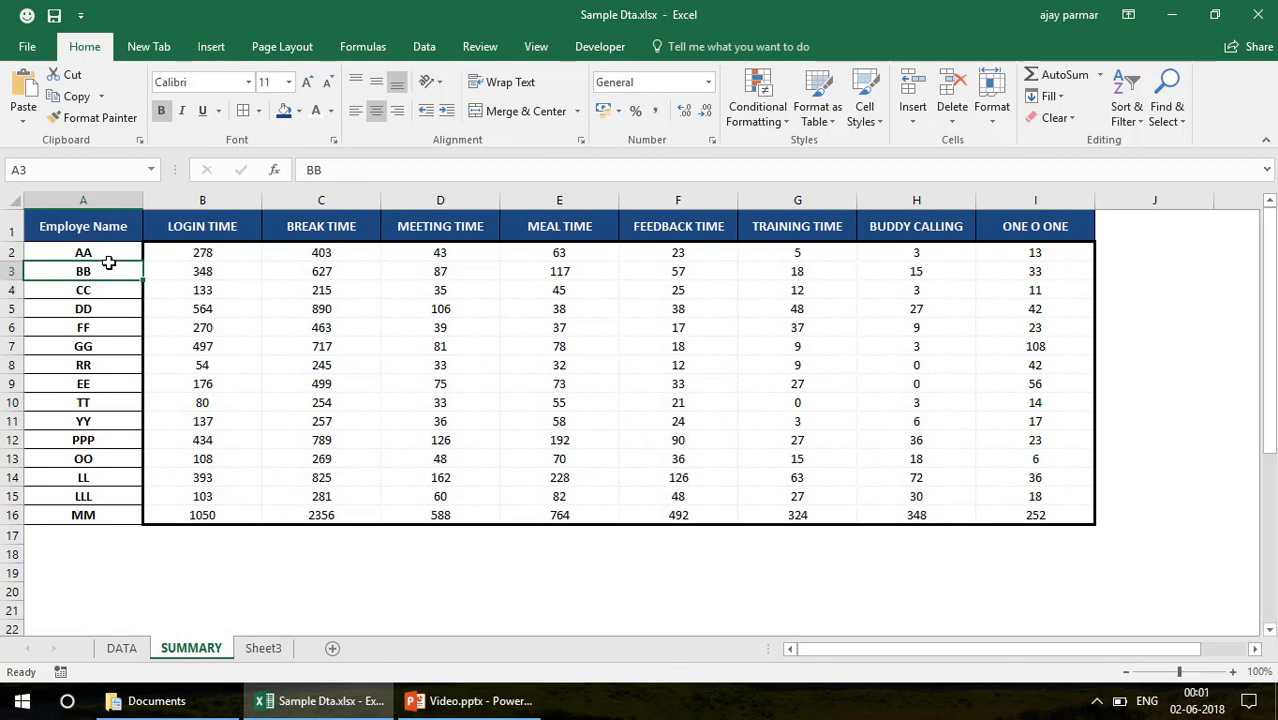
Clear the copy selection on the DATA sheet and start a VLOOKUP formula in cell K2 with A2 as the lookup value
{"action": "left_click", "coordinate": [121, 649]}
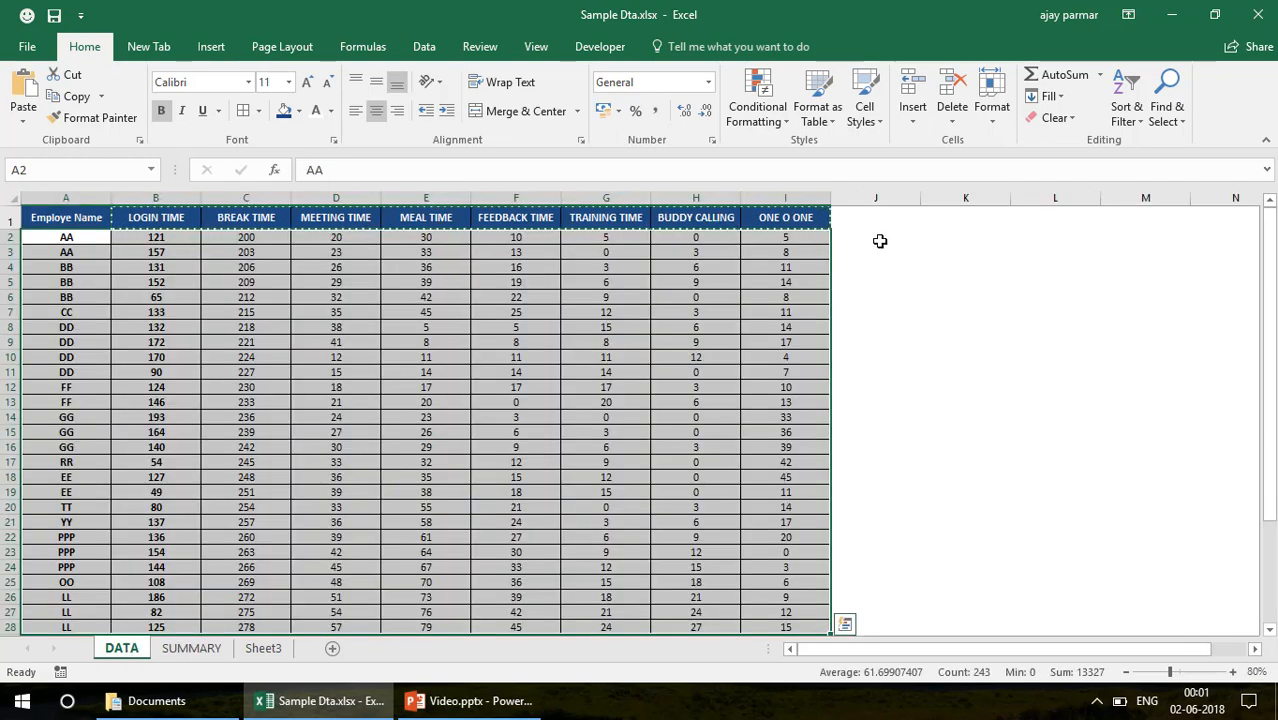
{"action": "left_click", "coordinate": [881, 240]}
{"action": "left_click", "coordinate": [949, 239]}
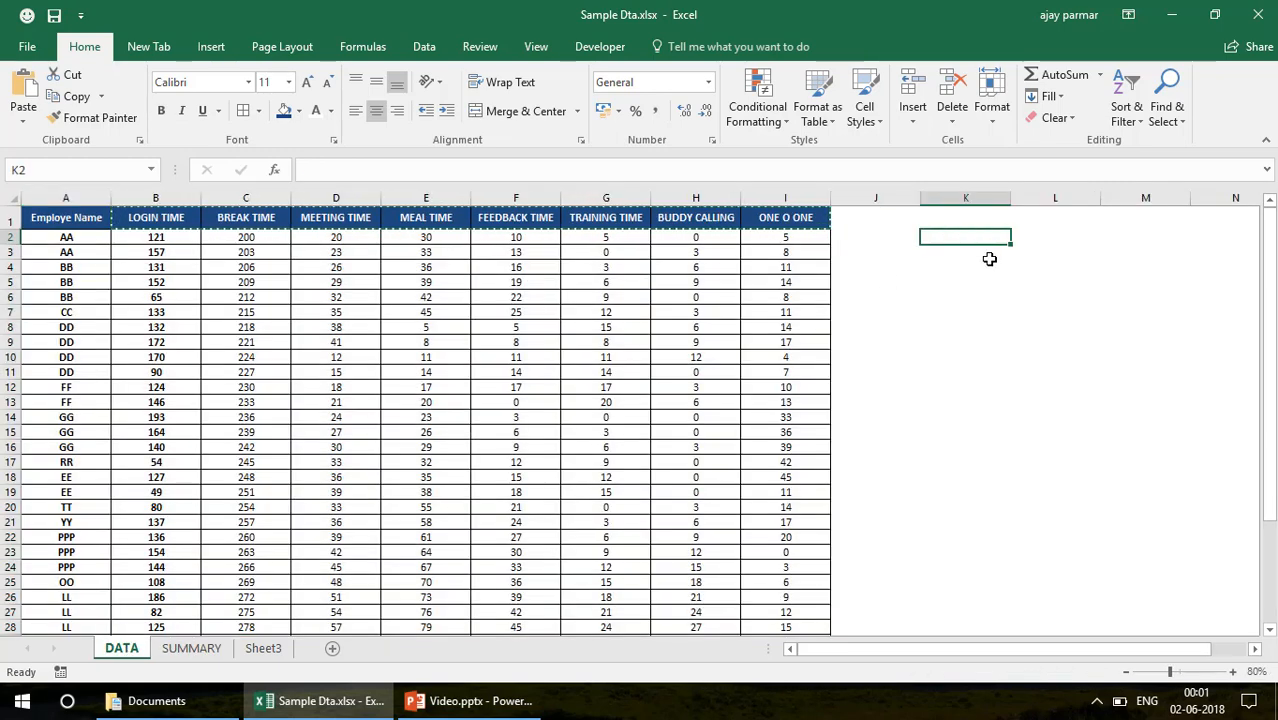
{"action": "key", "text": "Escape"}
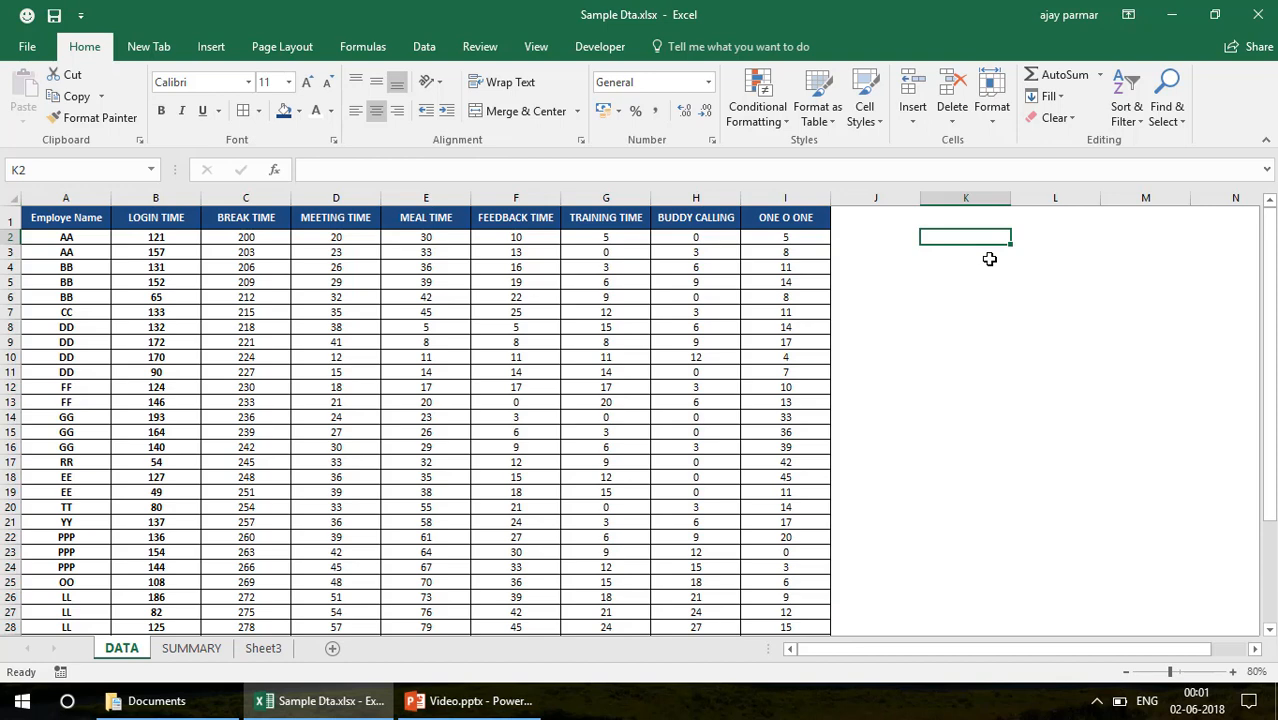
{"action": "type", "text": "=VLOOKUP"}
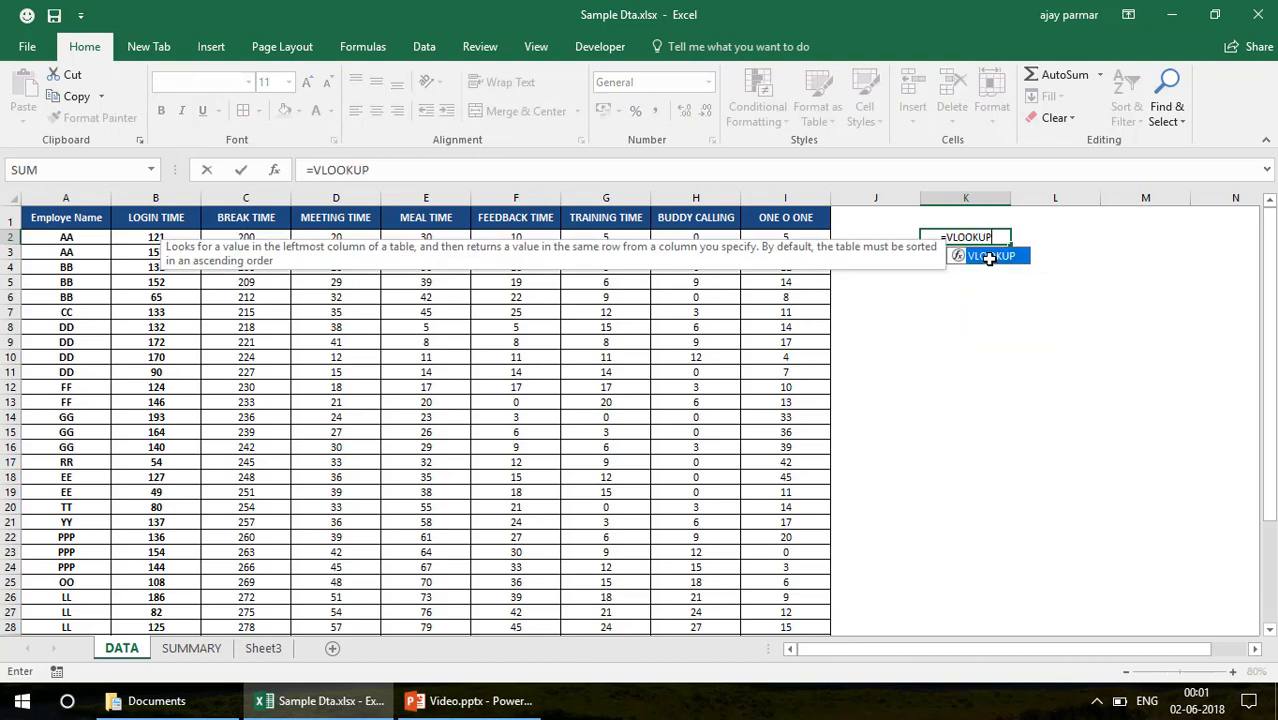
{"action": "double_click", "coordinate": [988, 257]}
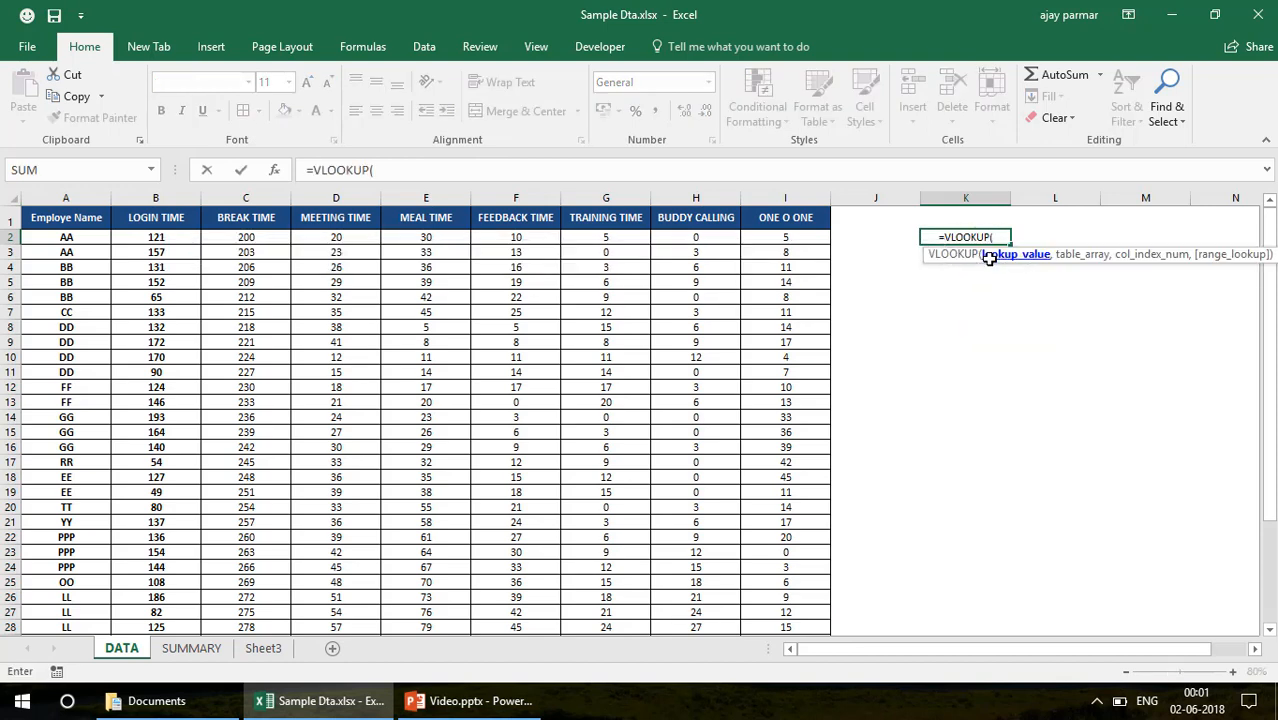
{"action": "left_click", "coordinate": [85, 241]}
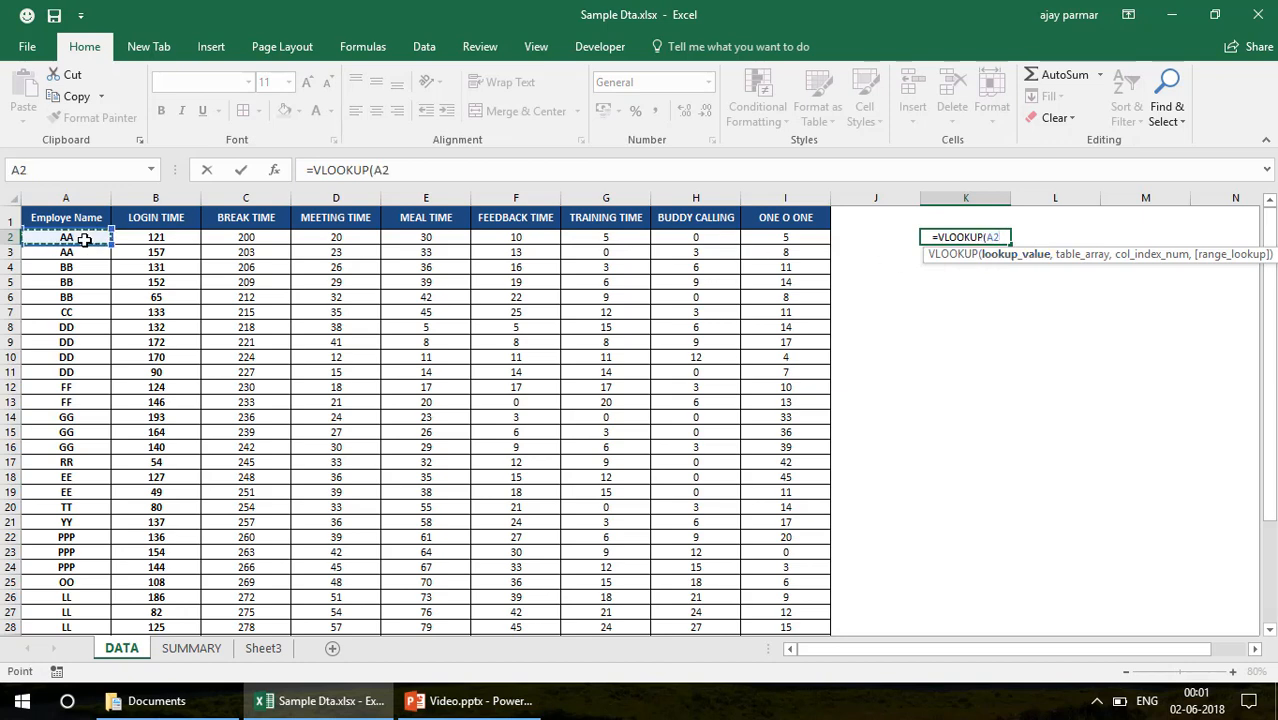
{"action": "type", "text": ","}
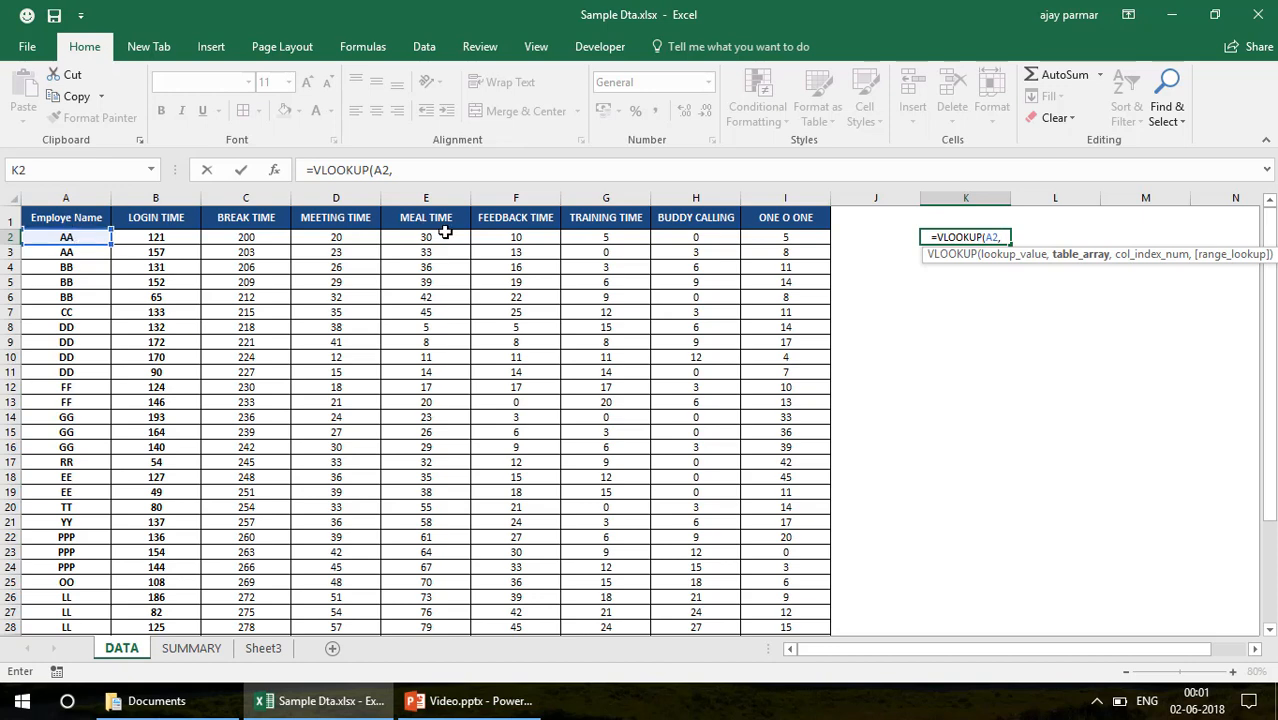
Complete the K2 formula as =VLOOKUP(A2,SUMMARY!A:A,1,0), using SUMMARY column A as the table array
{"action": "left_click", "coordinate": [191, 648]}
{"action": "left_click", "coordinate": [97, 200]}
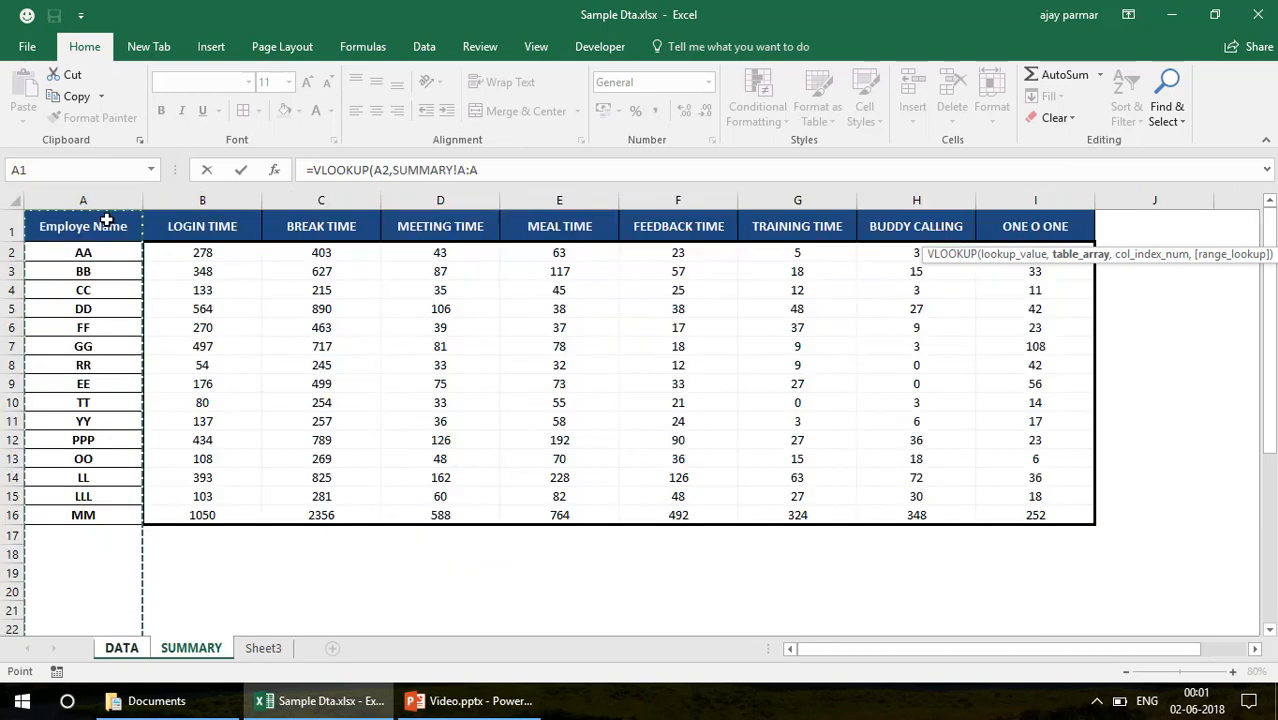
{"action": "type", "text": ","}
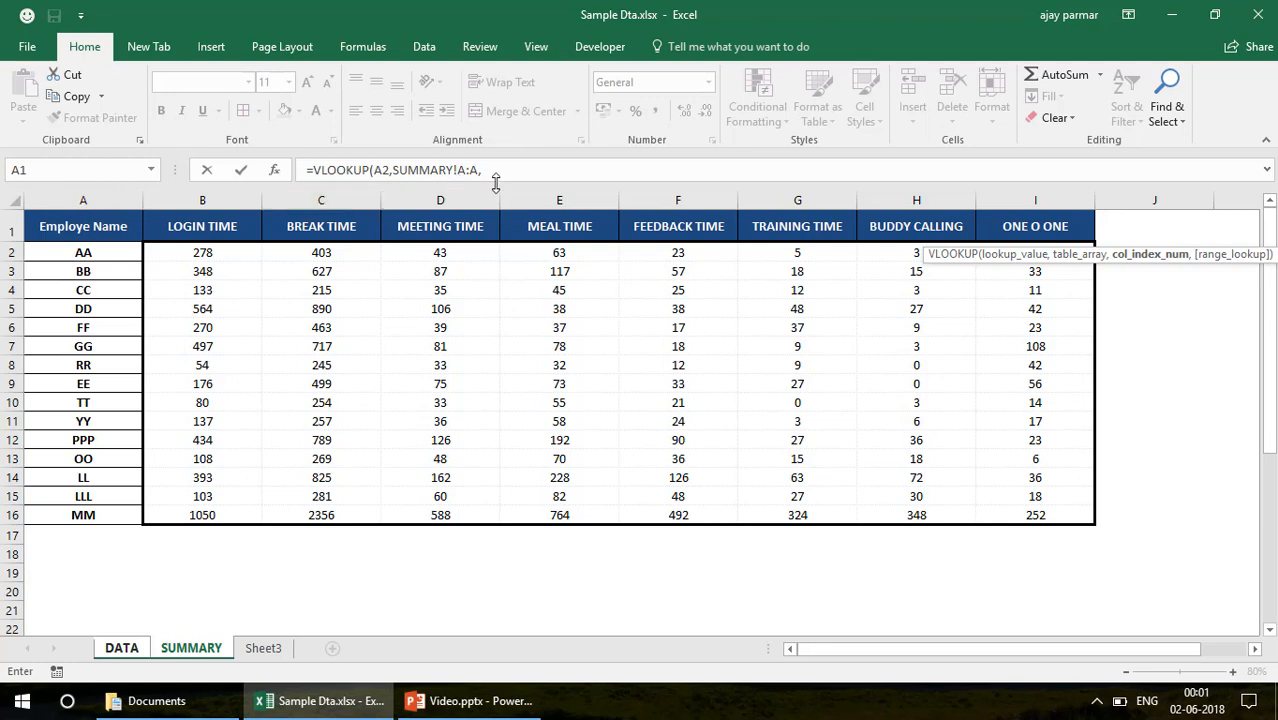
{"action": "left_click", "coordinate": [532, 178]}
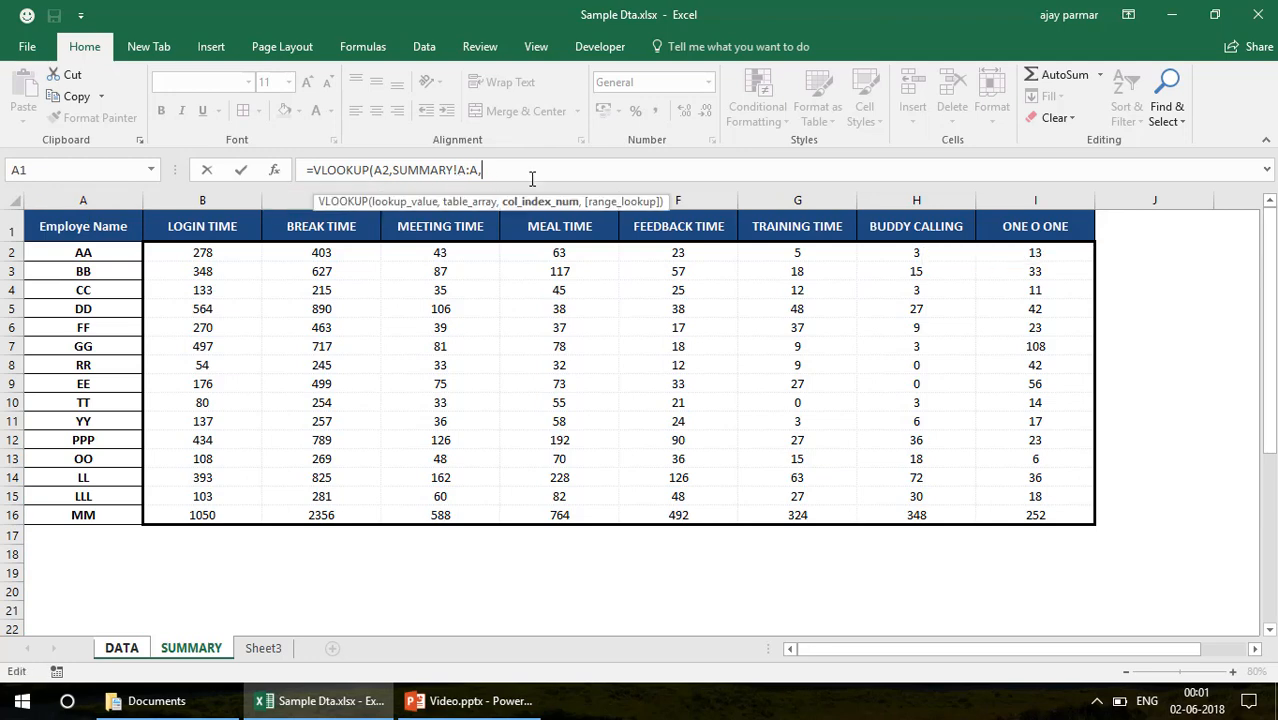
{"action": "type", "text": "1,0"}
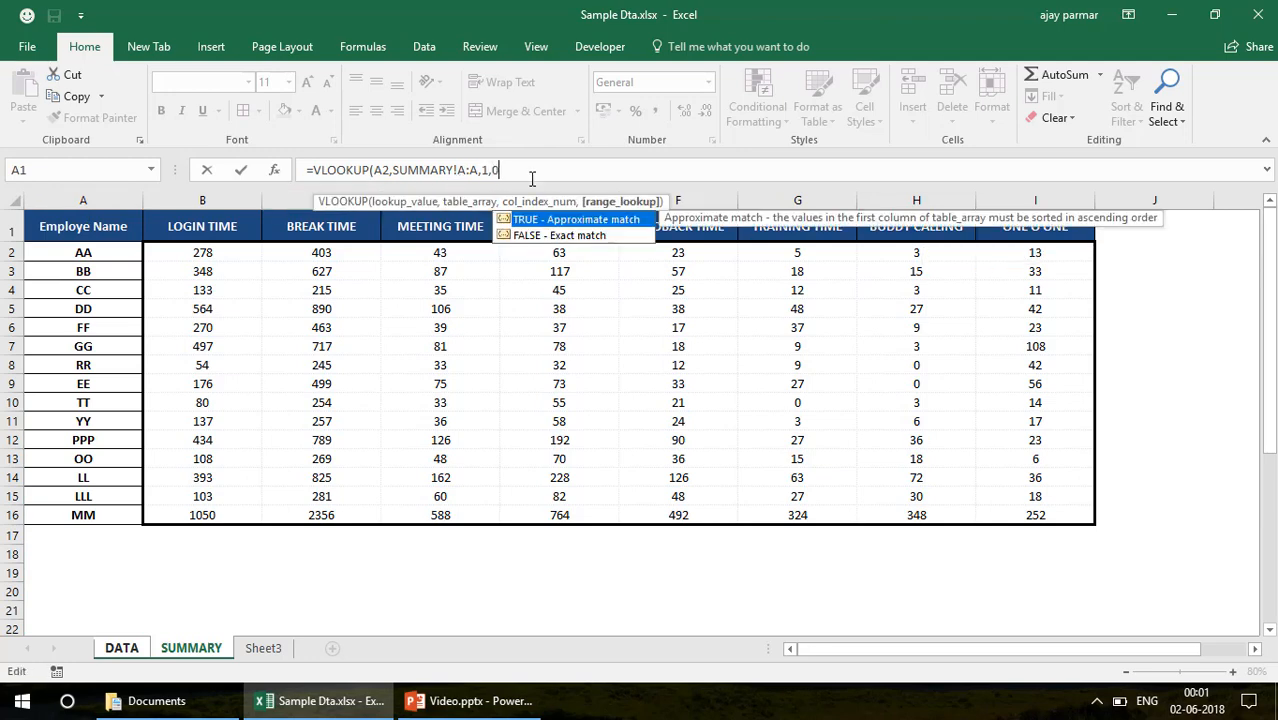
{"action": "type", "text": ")"}
{"action": "key", "text": "Return"}
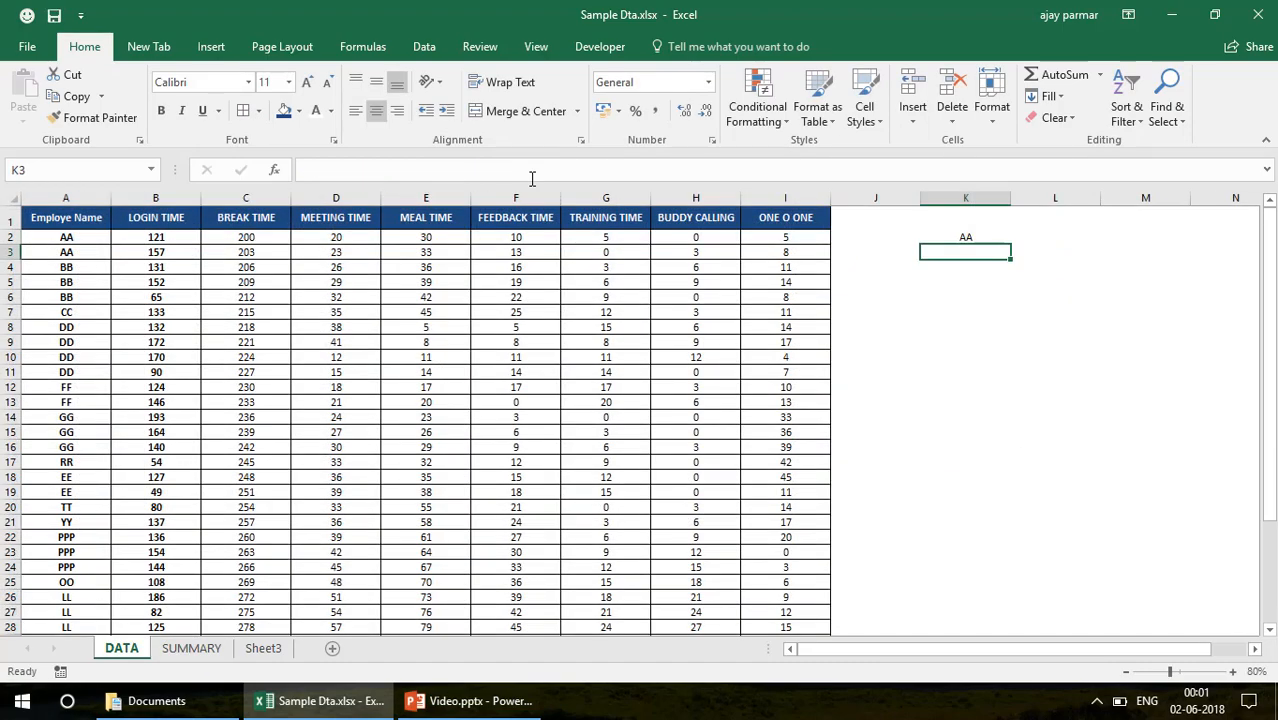
{"action": "key", "text": "Up"}
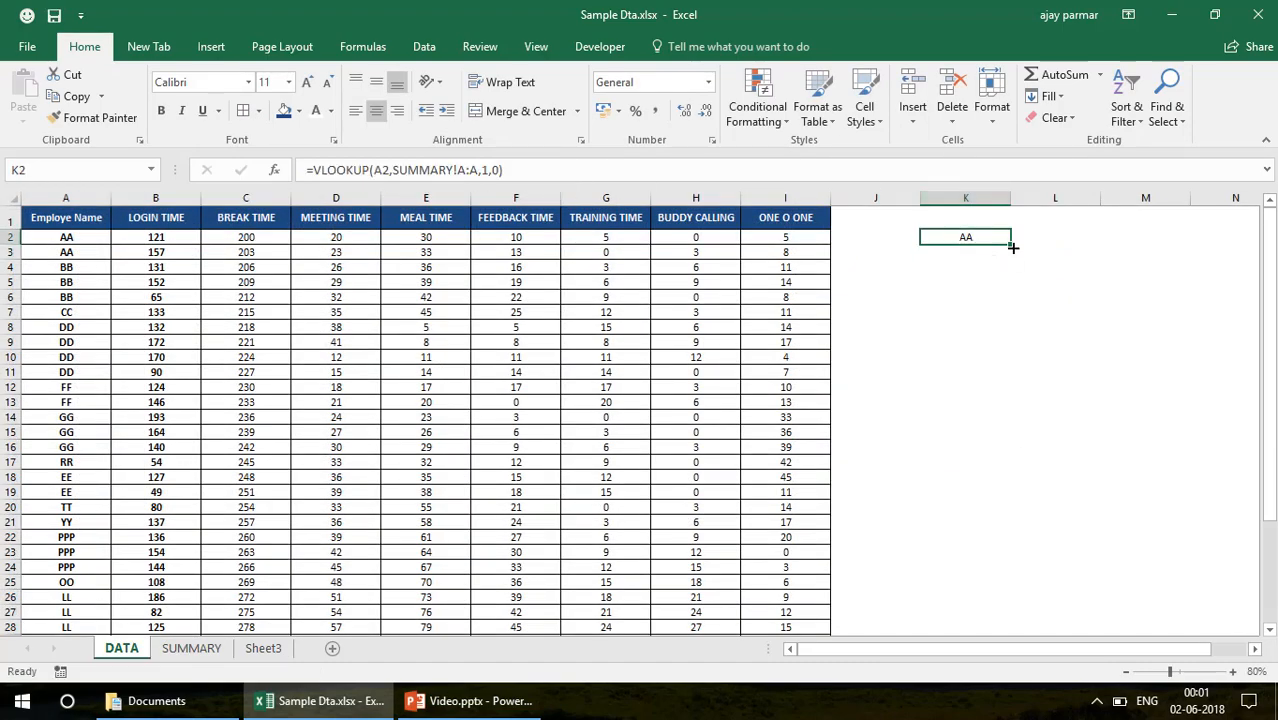
Fill the K2 VLOOKUP formula down column K to row 37 on the DATA sheet and review the copied formulas
{"action": "left_click_drag", "start_coordinate": [1012, 247], "coordinate": [1005, 566]}
{"action": "left_click", "coordinate": [979, 497]}
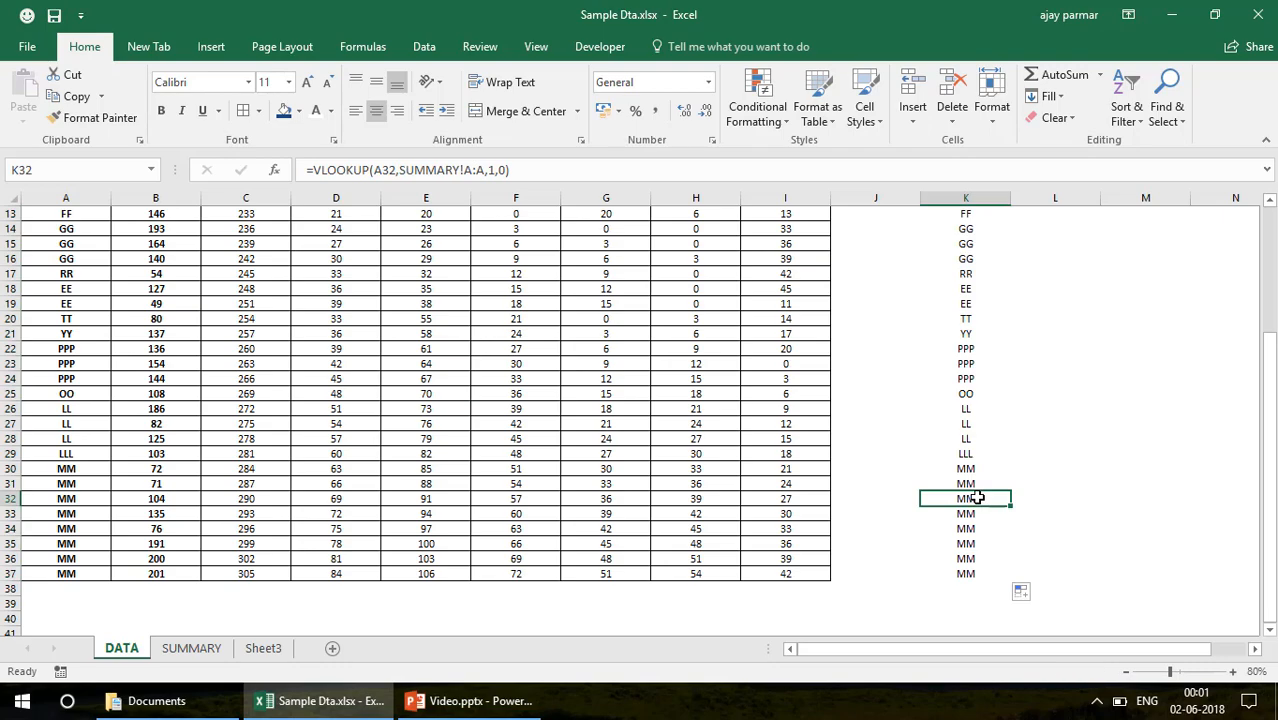
{"action": "left_click_drag", "start_coordinate": [1273, 541], "coordinate": [1266, 492]}
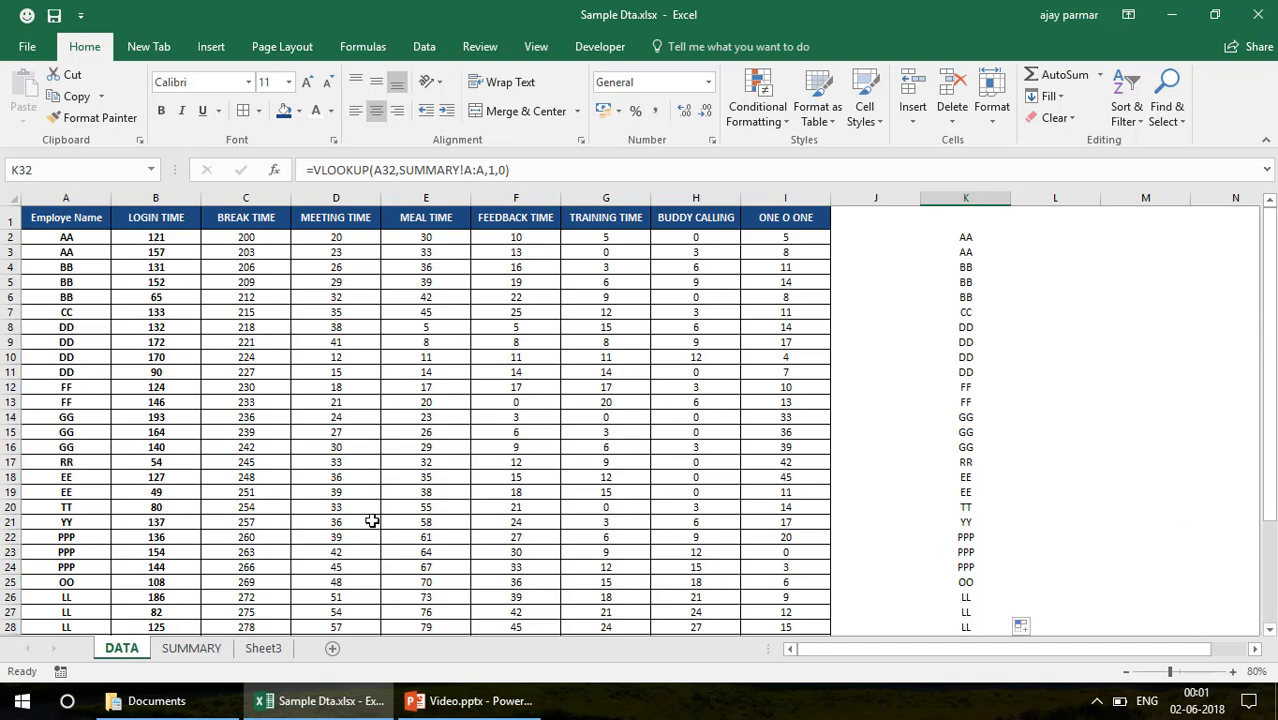
Replace the employee names in A10 and A11 with one new name that is missing from the SUMMARY sheet
{"action": "left_click", "coordinate": [84, 196]}
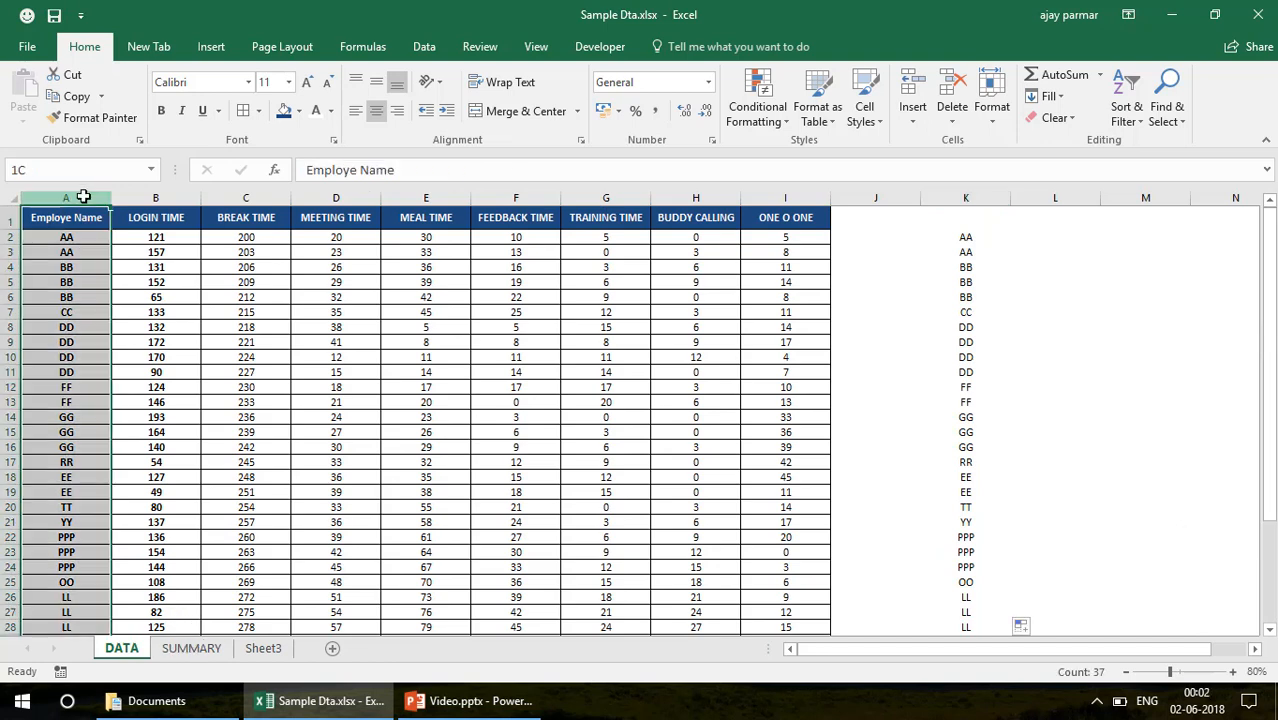
{"action": "left_click", "coordinate": [33, 479]}
{"action": "left_click", "coordinate": [80, 533]}
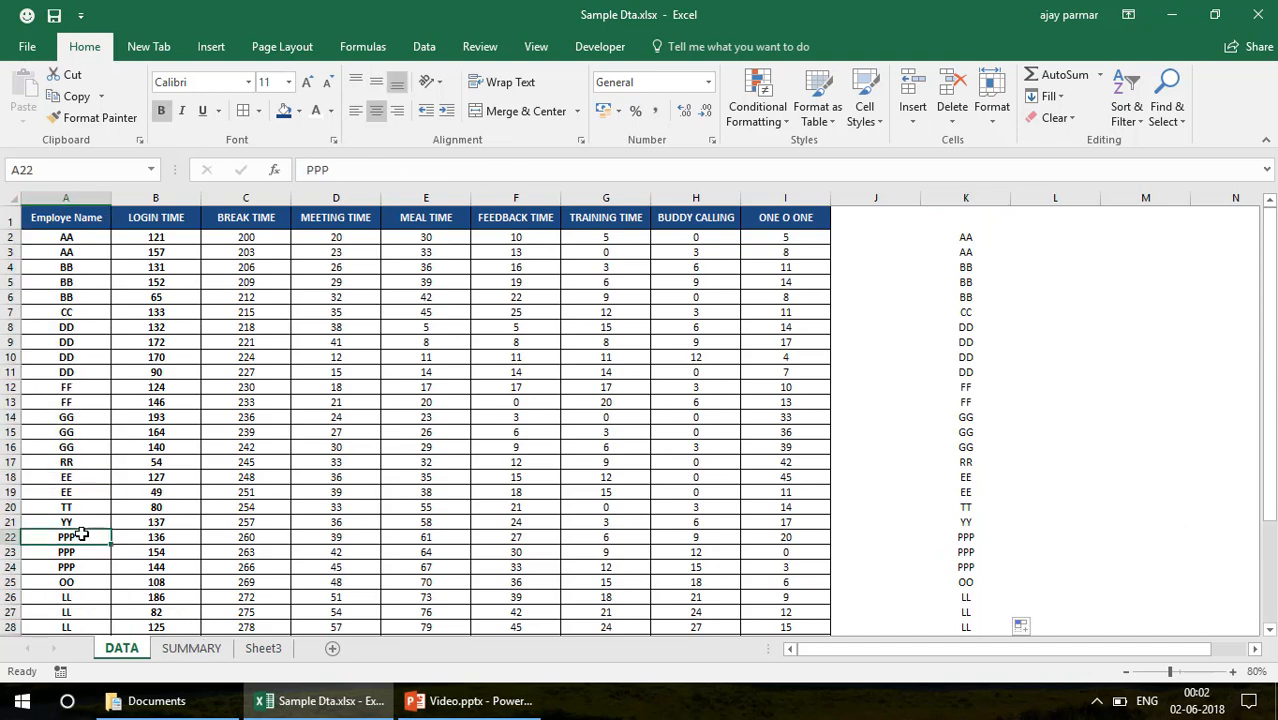
{"action": "left_click", "coordinate": [88, 343]}
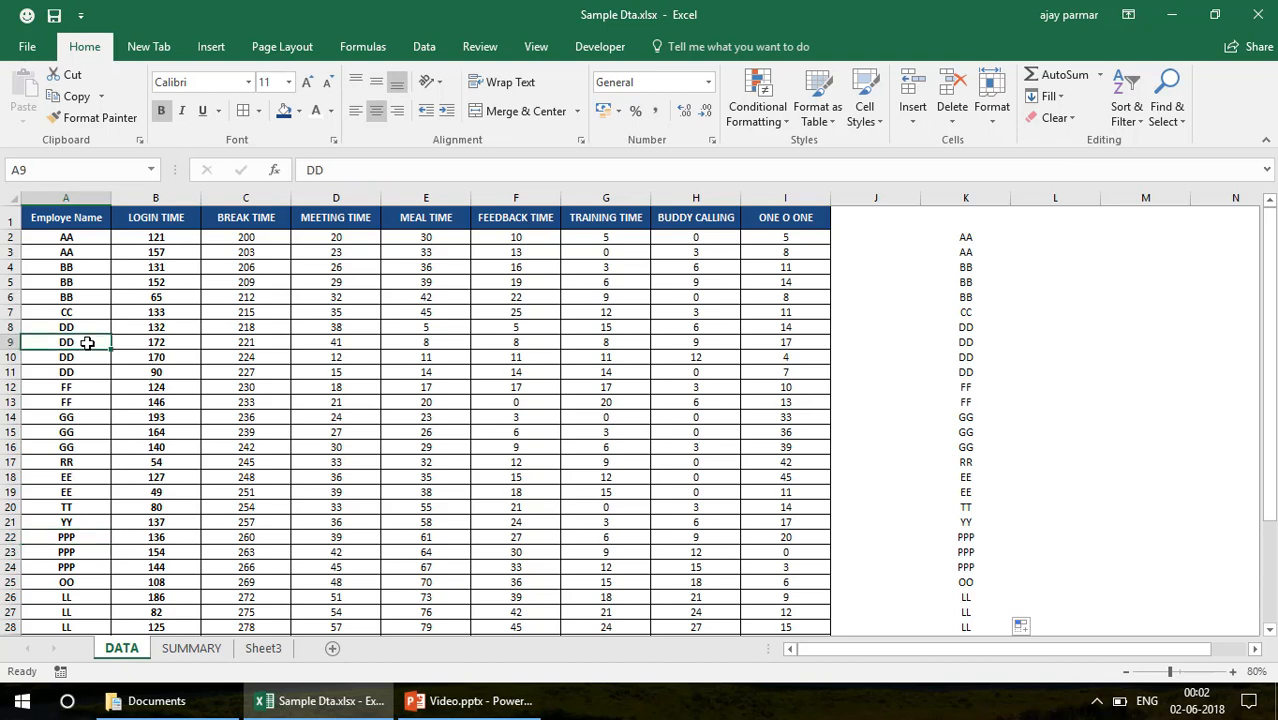
{"action": "key", "text": "Down"}
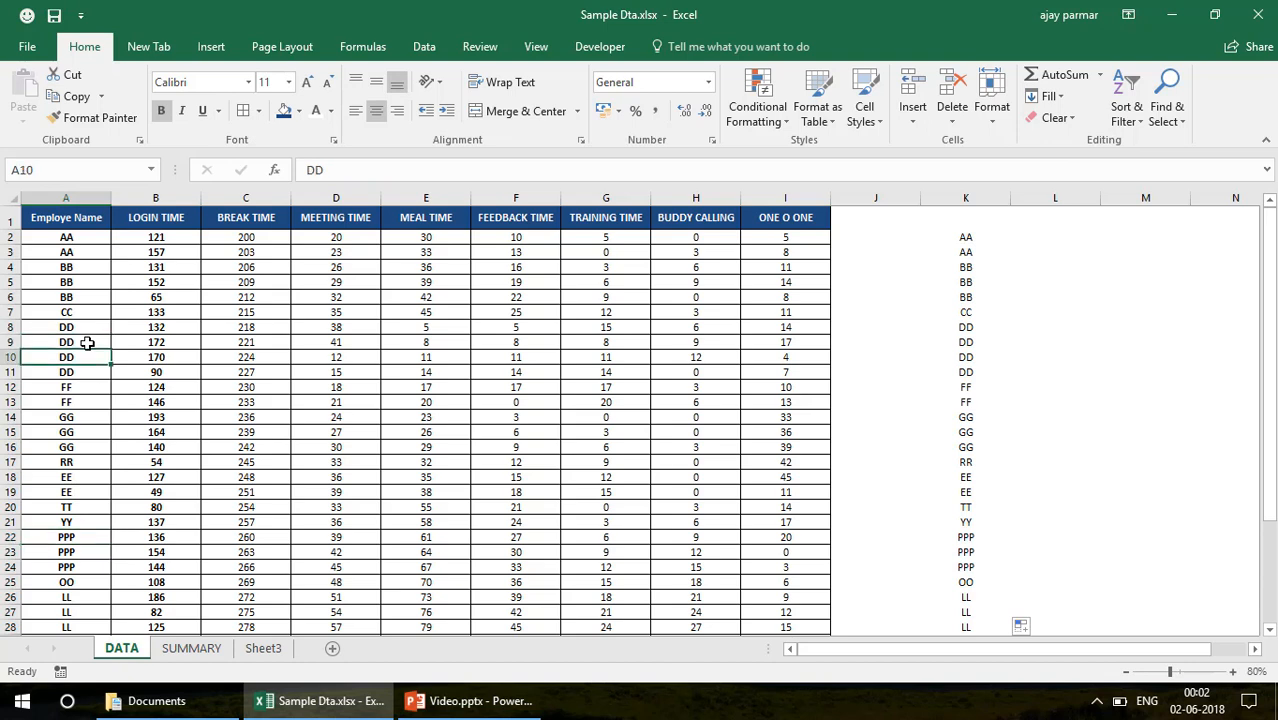
{"action": "type", "text": "AJAY"}
{"action": "key", "text": "Return"}
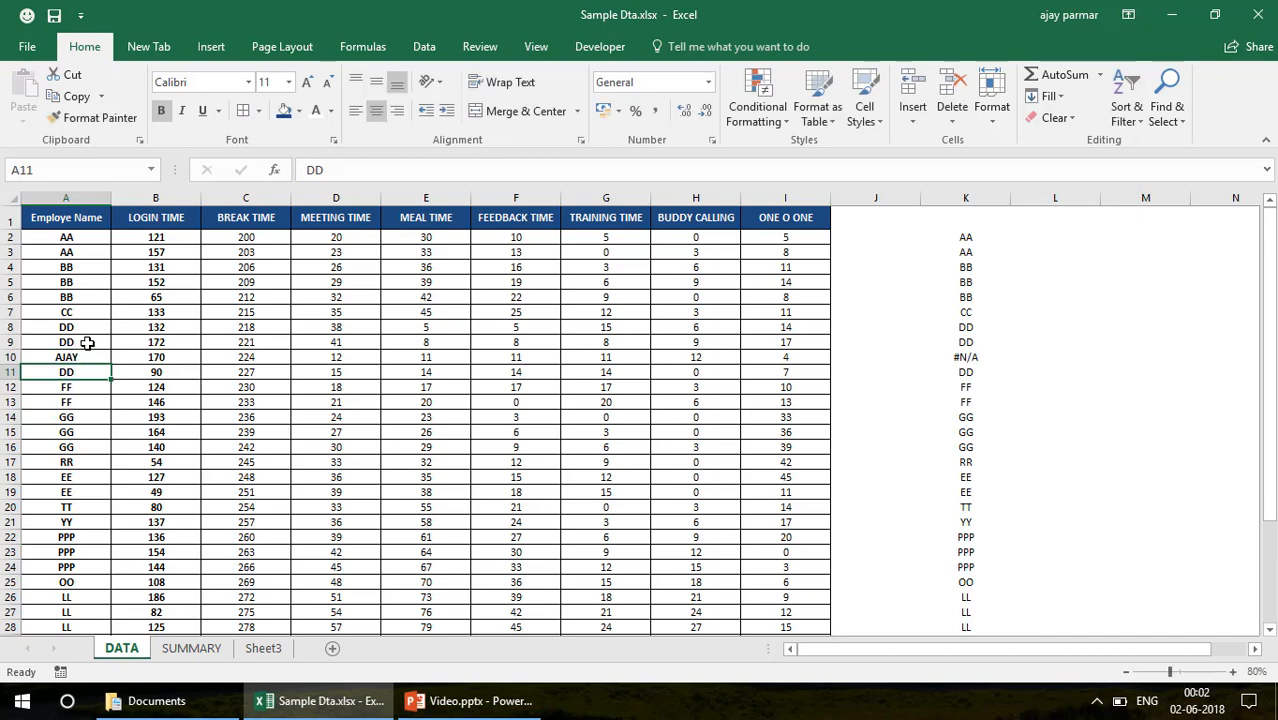
{"action": "left_click", "coordinate": [965, 357]}
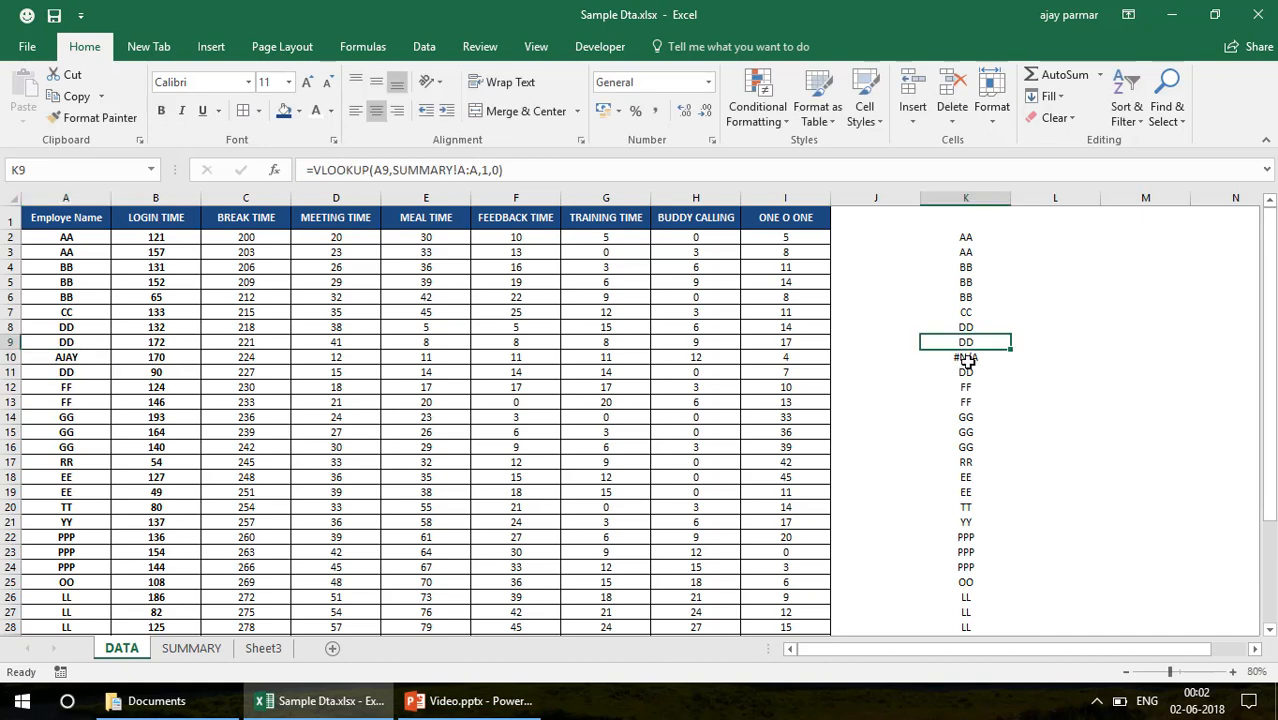
{"action": "left_click", "coordinate": [80, 372]}
{"action": "type", "text": "AJAY"}
{"action": "key", "text": "Return"}
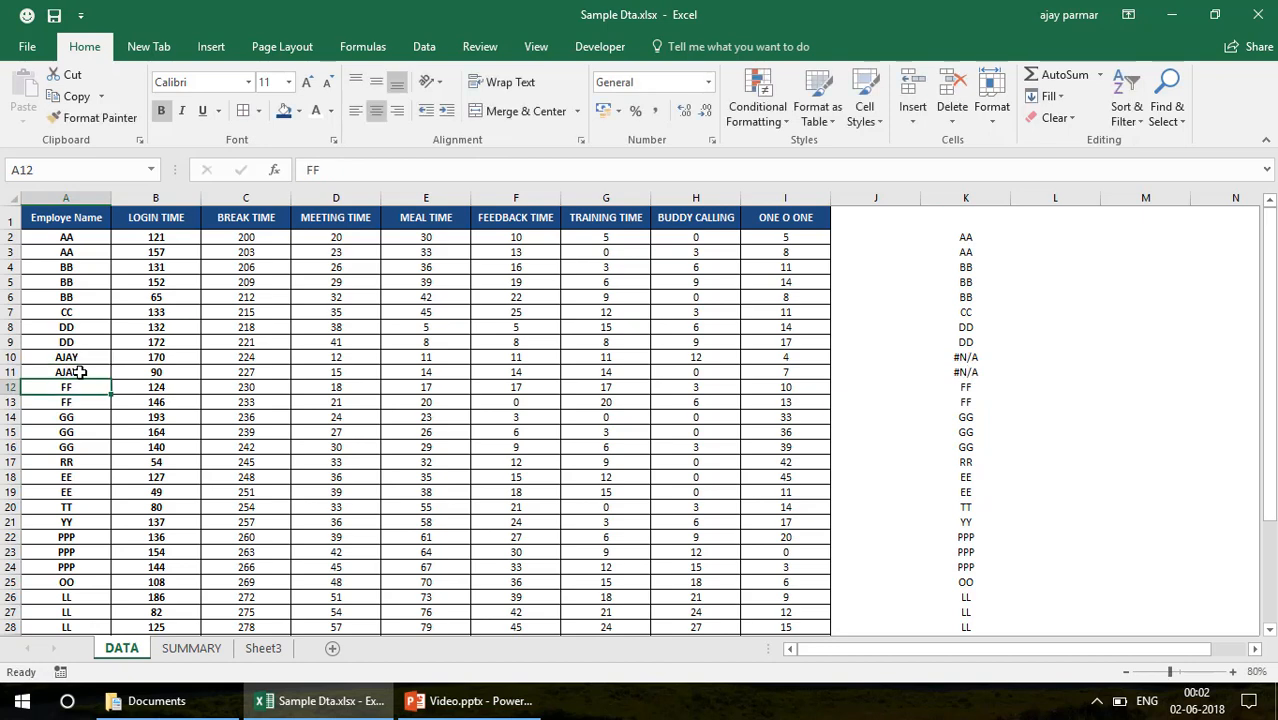
Replace the employee names in A15, A16 and A17 with a second name not listed on the SUMMARY sheet
{"action": "left_click", "coordinate": [82, 431]}
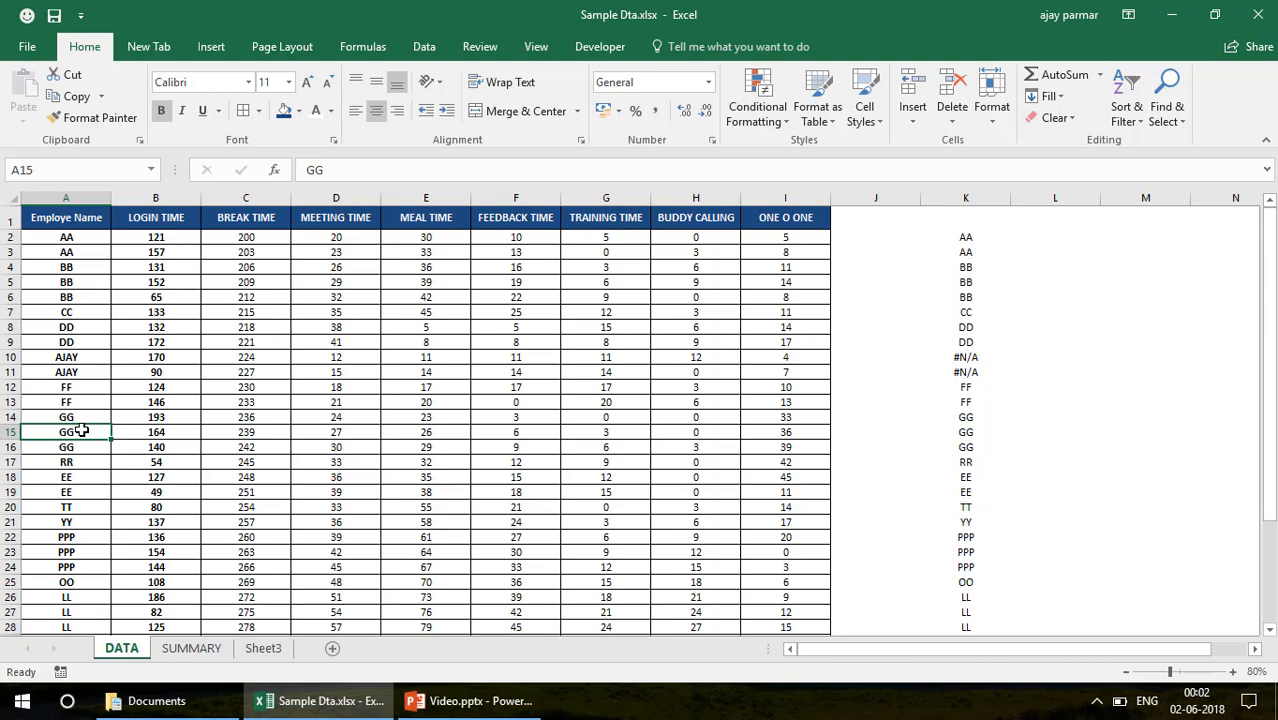
{"action": "type", "text": "SAM"}
{"action": "key", "text": "Return"}
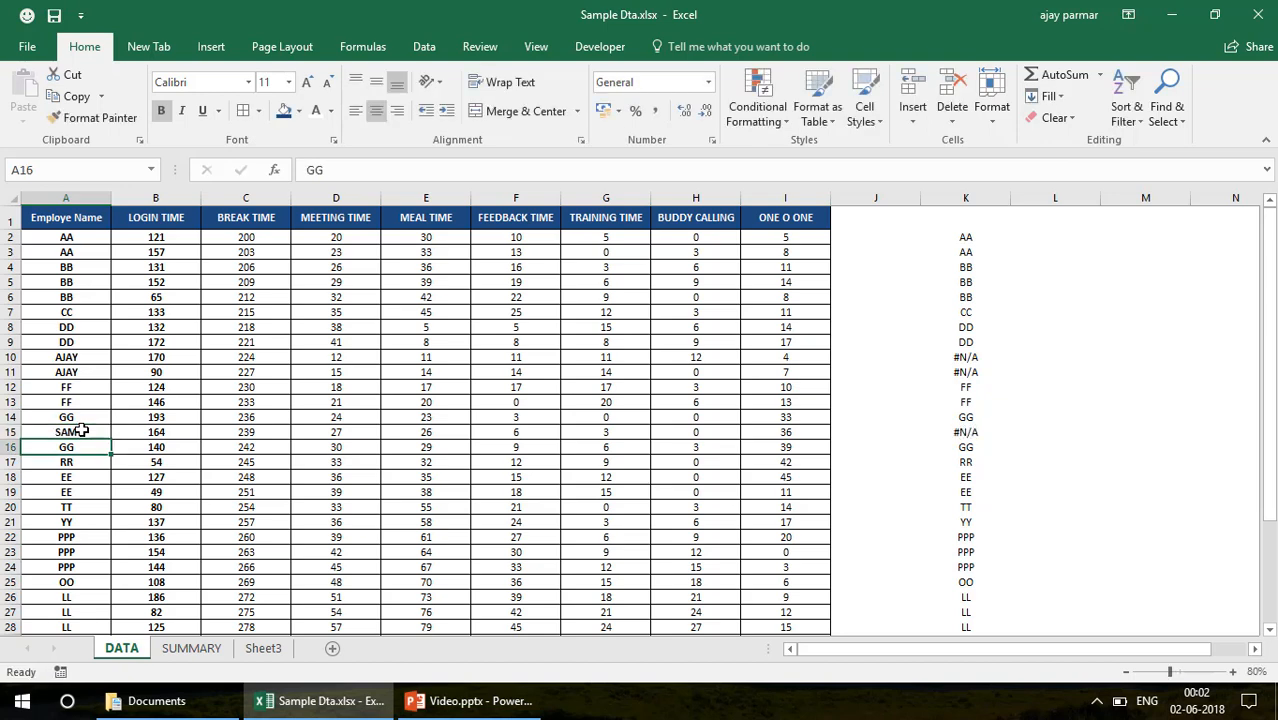
{"action": "type", "text": "SAM"}
{"action": "key", "text": "Return"}
{"action": "type", "text": "SAM"}
{"action": "key", "text": "Return"}
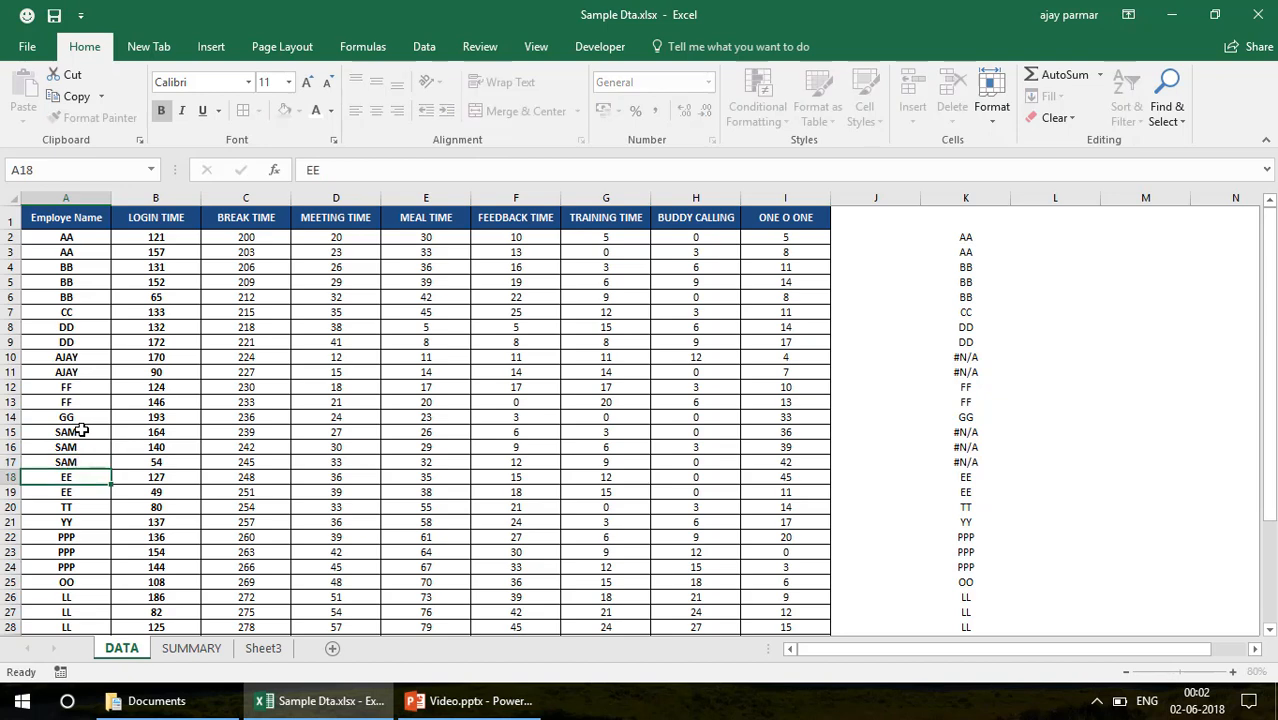
Replace the employee name in A19 with a third unlisted name, leaving A18 as it is
{"action": "key", "text": "Return"}
{"action": "type", "text": "ALAM"}
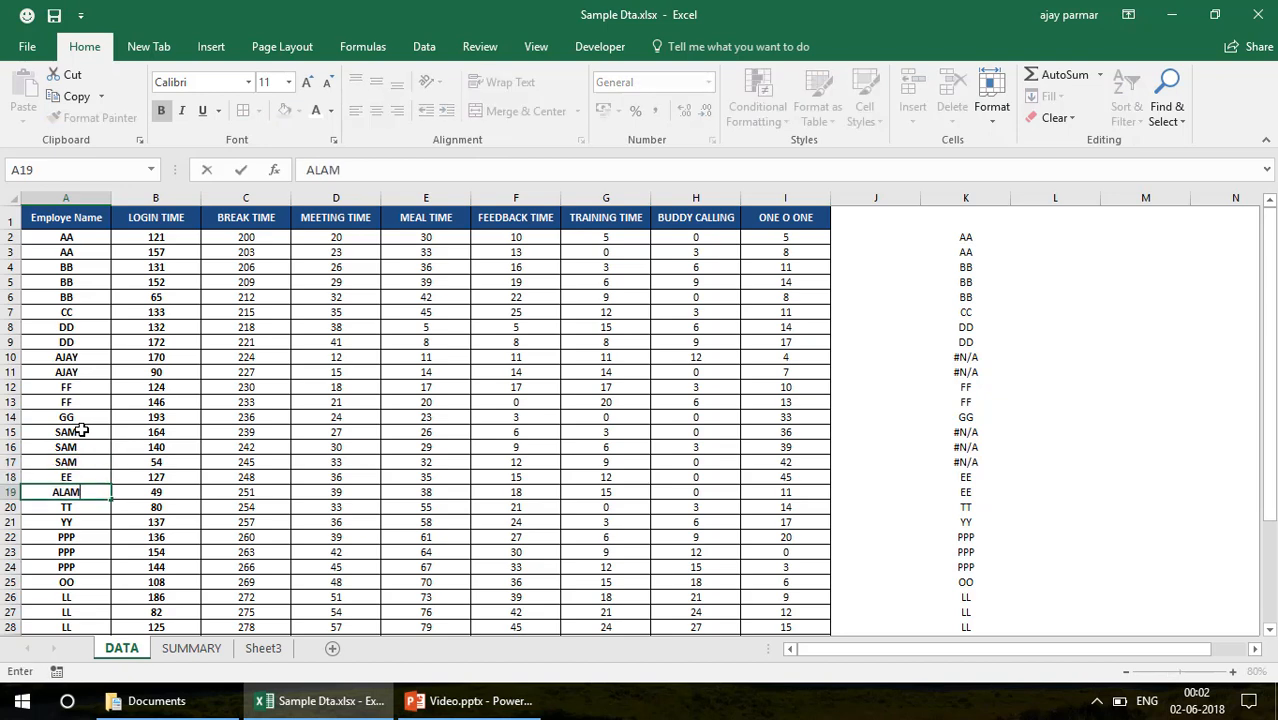
{"action": "key", "text": "Return"}
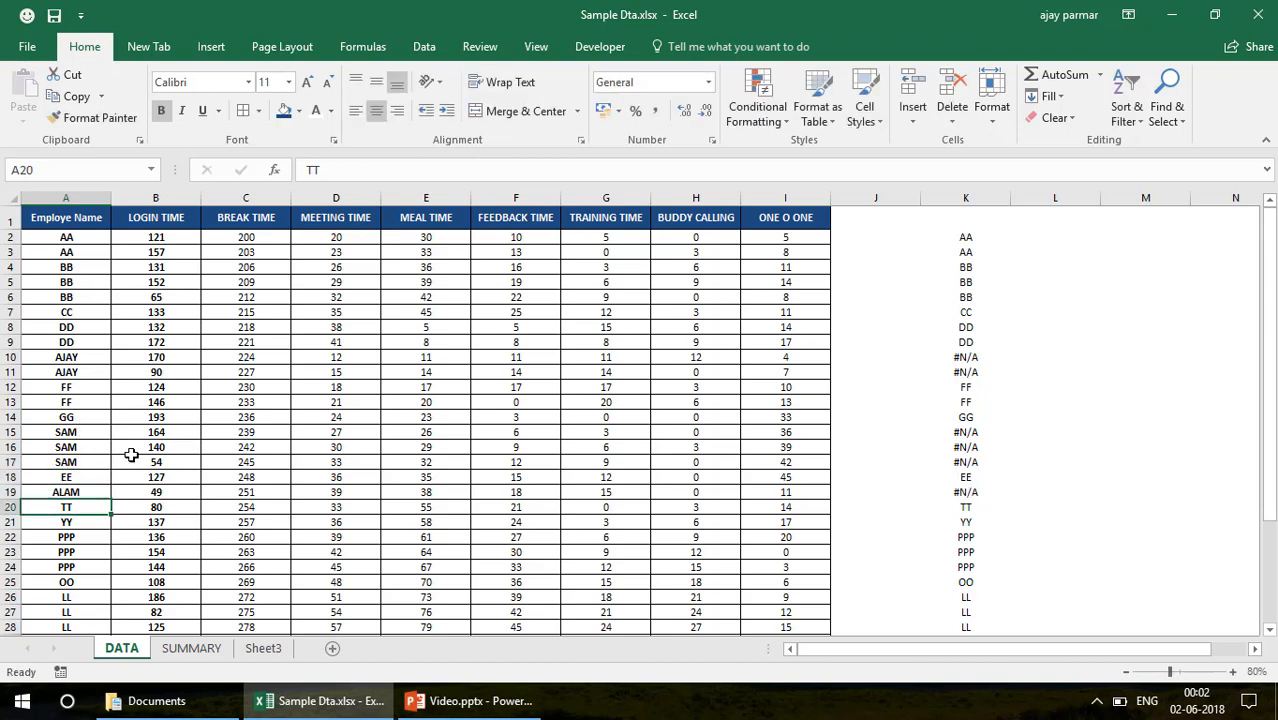
Check the lookup result in K10 and narrow the empty column J
{"action": "left_click", "coordinate": [973, 225]}
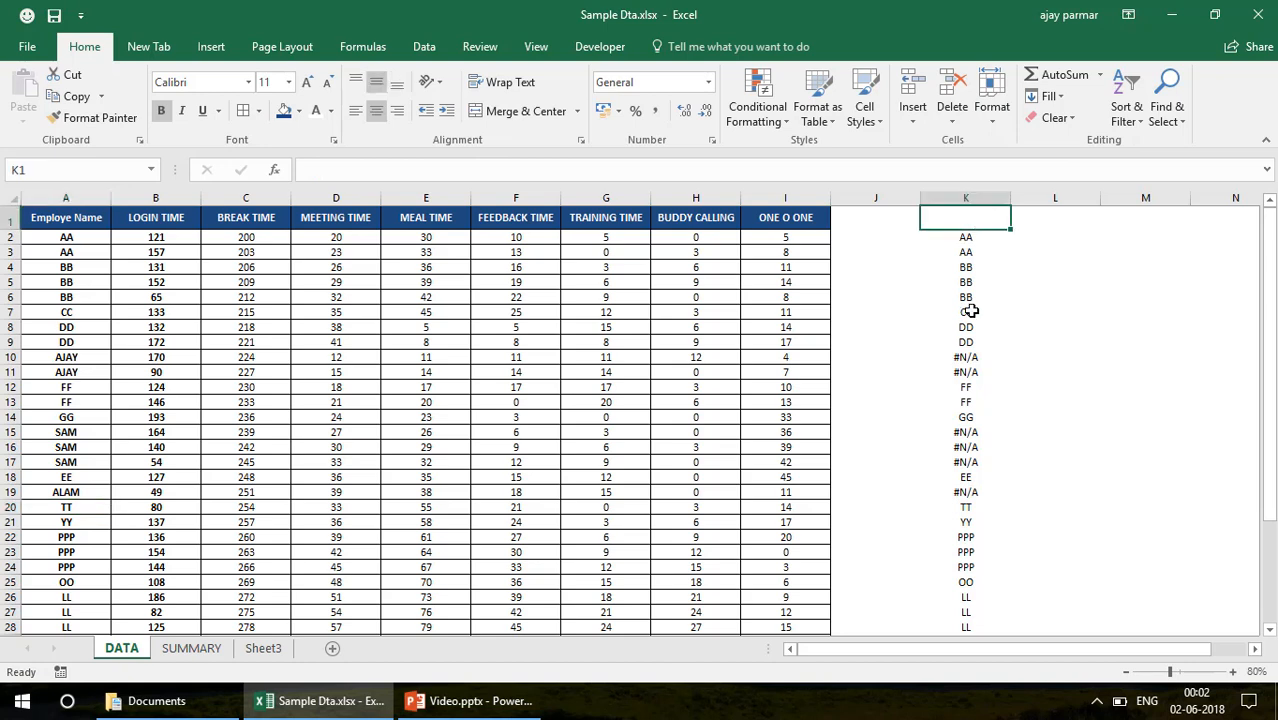
{"action": "left_click", "coordinate": [967, 353]}
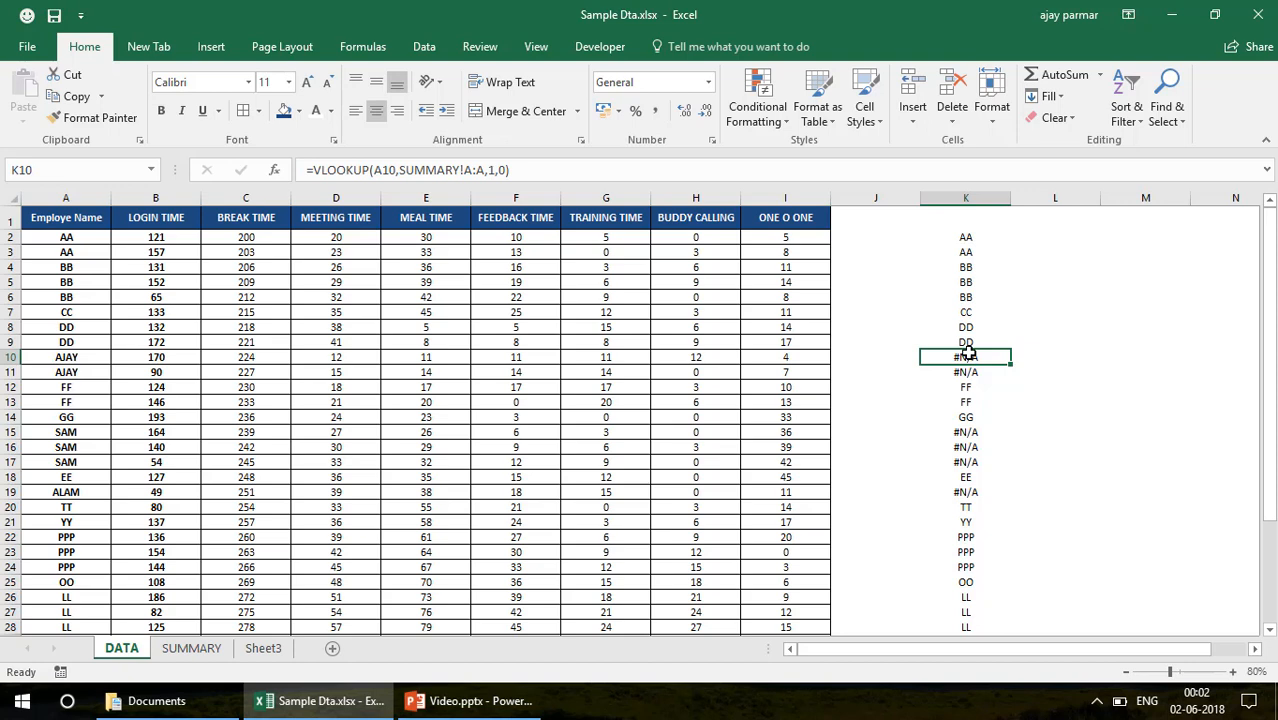
{"action": "left_click_drag", "start_coordinate": [920, 198], "coordinate": [880, 199]}
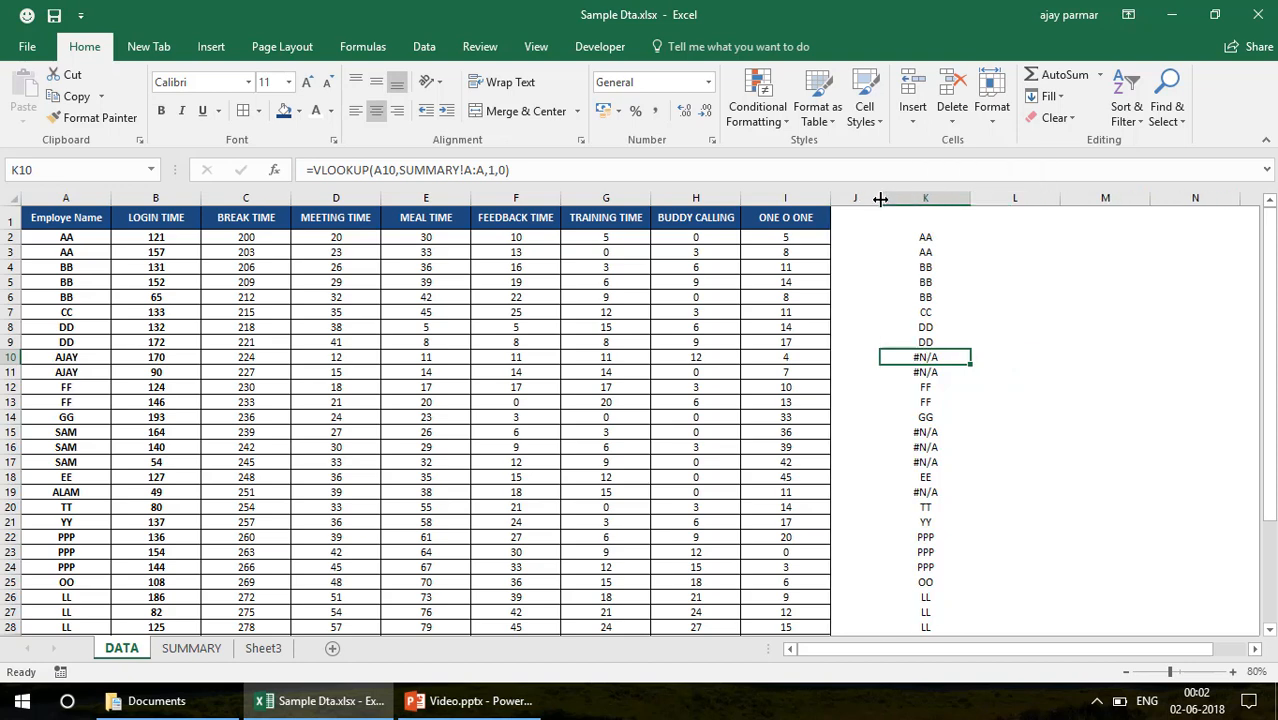
Compare the lookup results in DATA column K with the employee list on the SUMMARY sheet, viewing SUMMARY at 90% zoom
{"action": "left_click", "coordinate": [920, 240]}
{"action": "left_click", "coordinate": [931, 330], "text": "shift"}
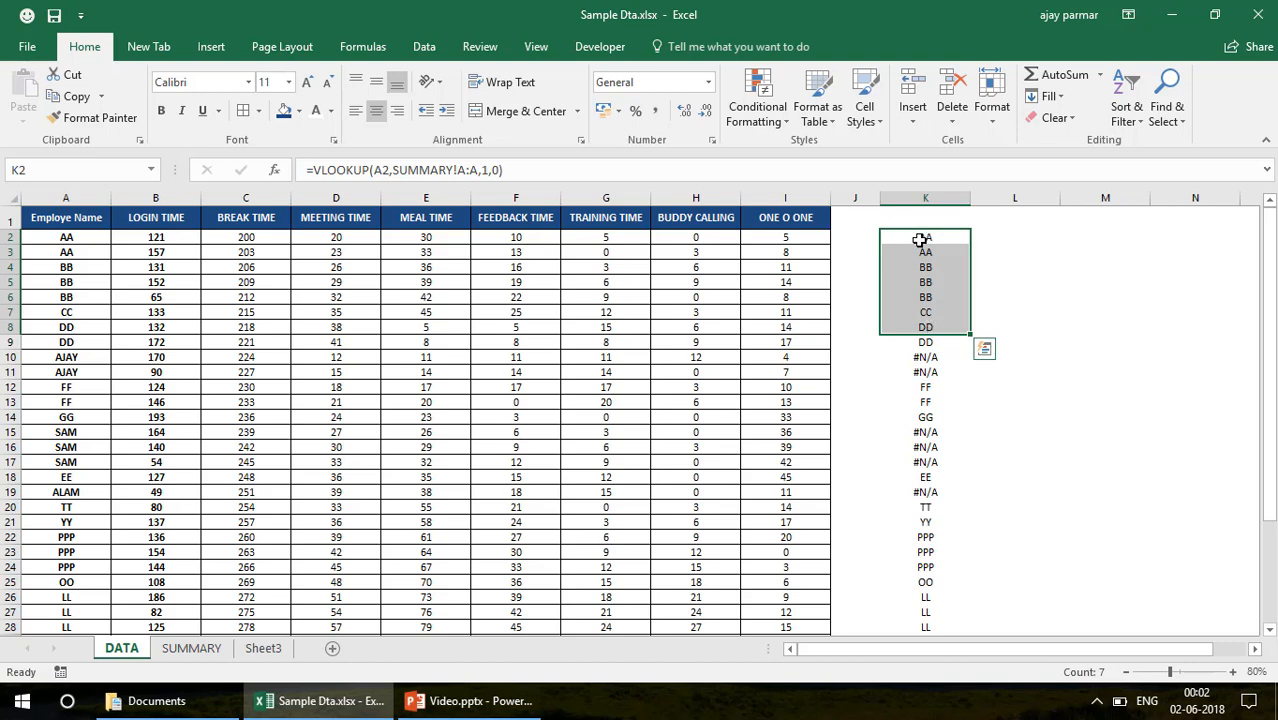
{"action": "left_click", "coordinate": [920, 240]}
{"action": "key", "text": "shift+Down"}
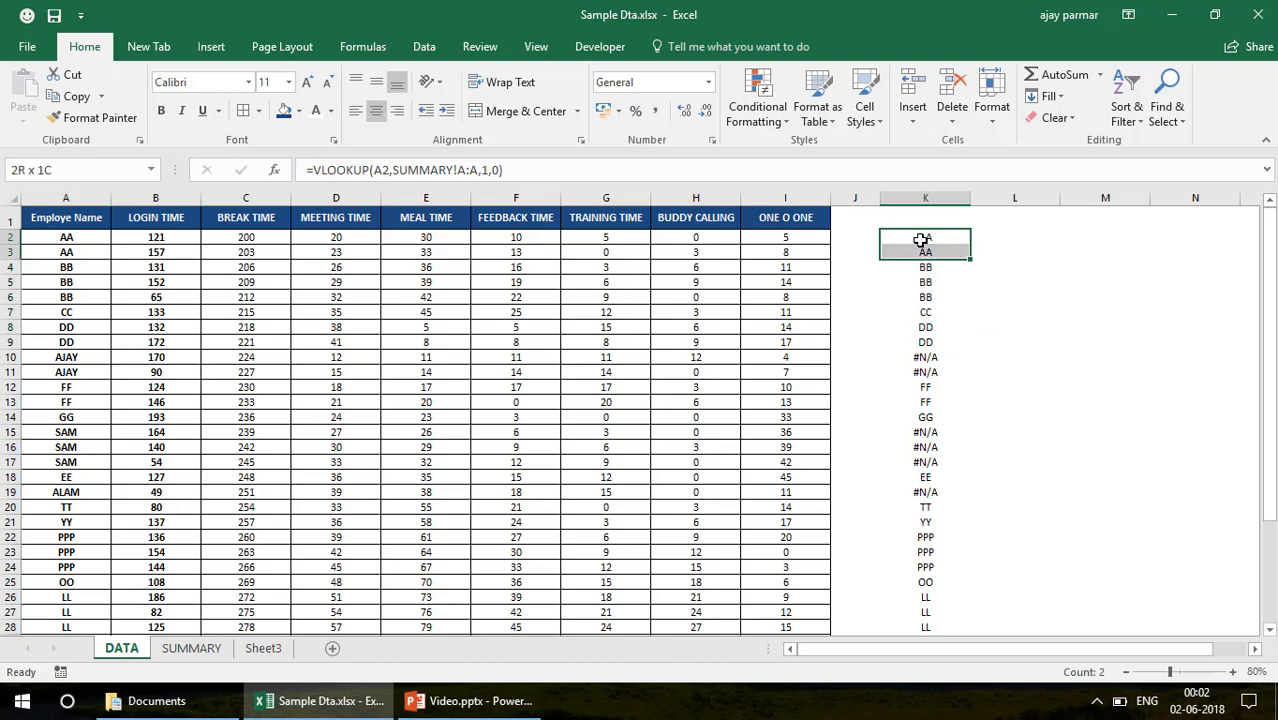
{"action": "left_click", "coordinate": [205, 648]}
{"action": "left_click", "coordinate": [1173, 240]}
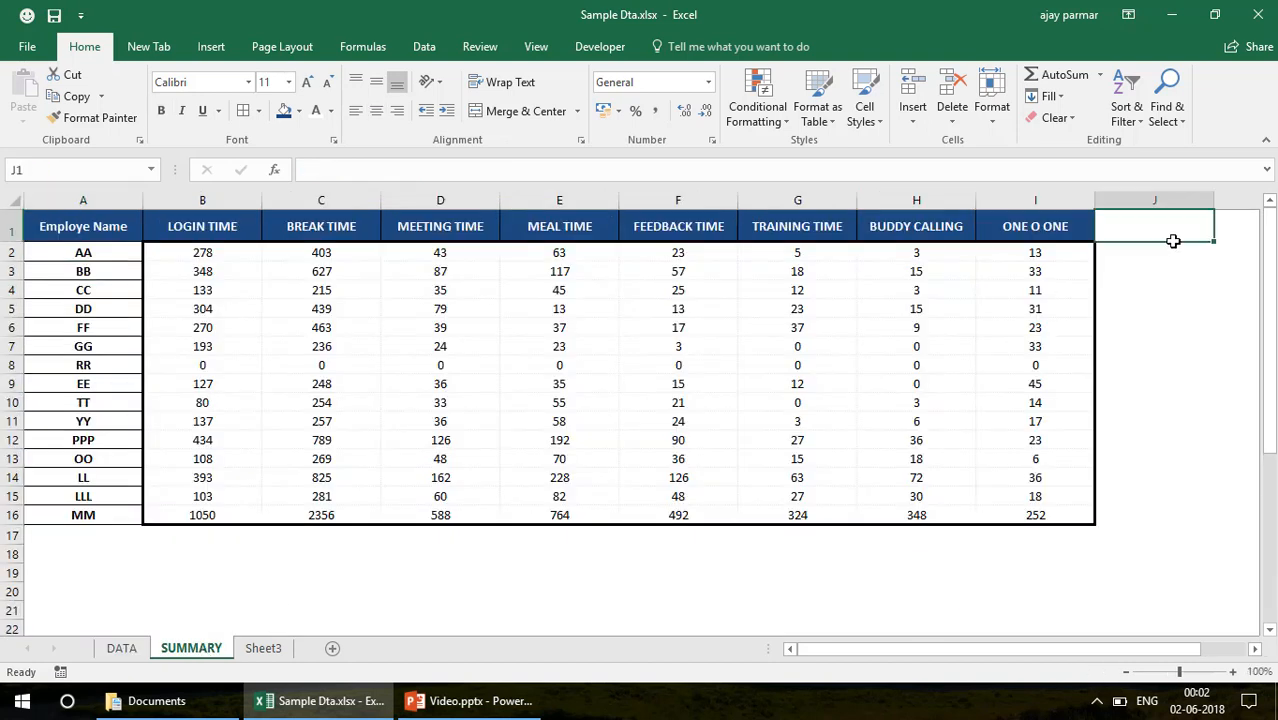
{"action": "left_click", "coordinate": [1173, 252]}
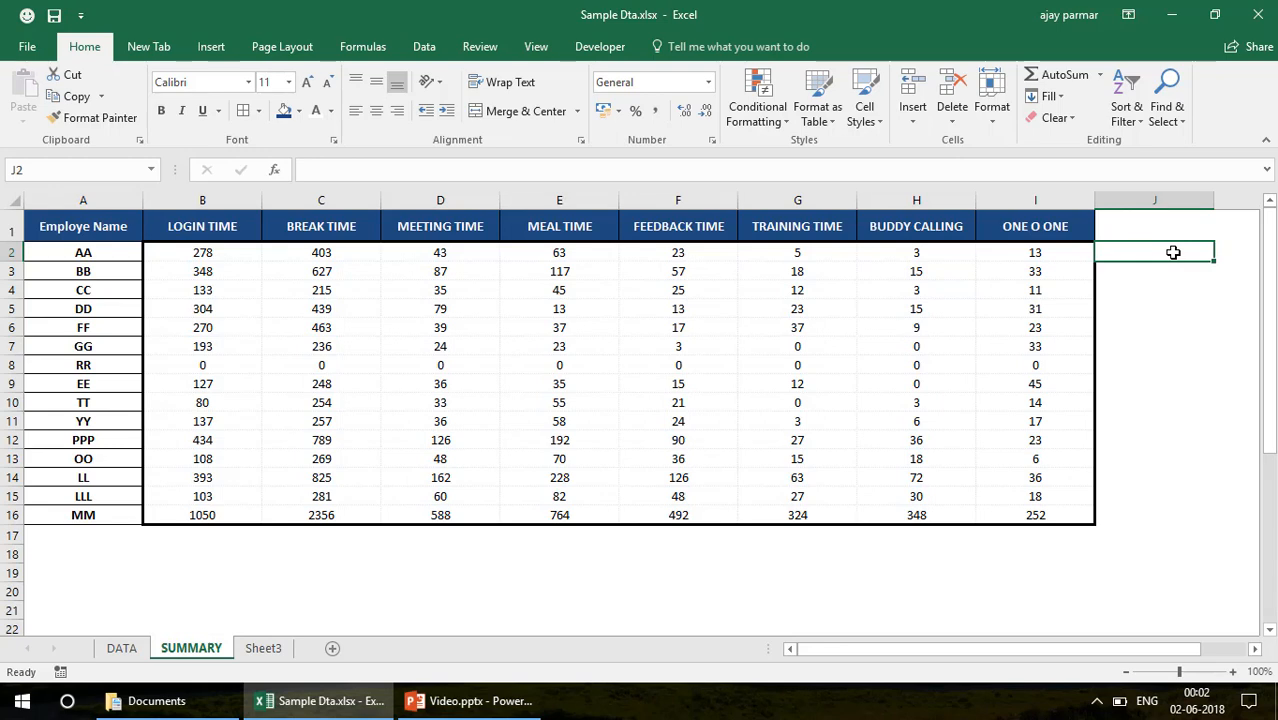
{"action": "left_click", "coordinate": [1126, 672]}
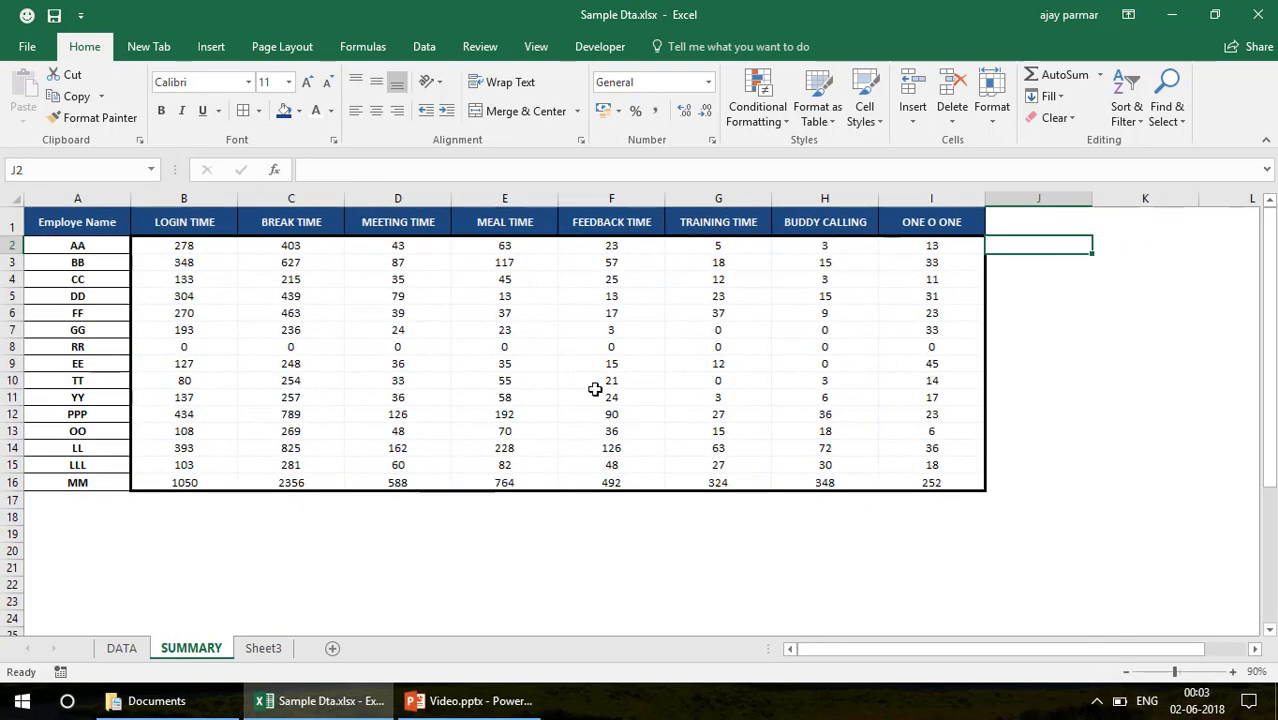
{"action": "left_click", "coordinate": [128, 648]}
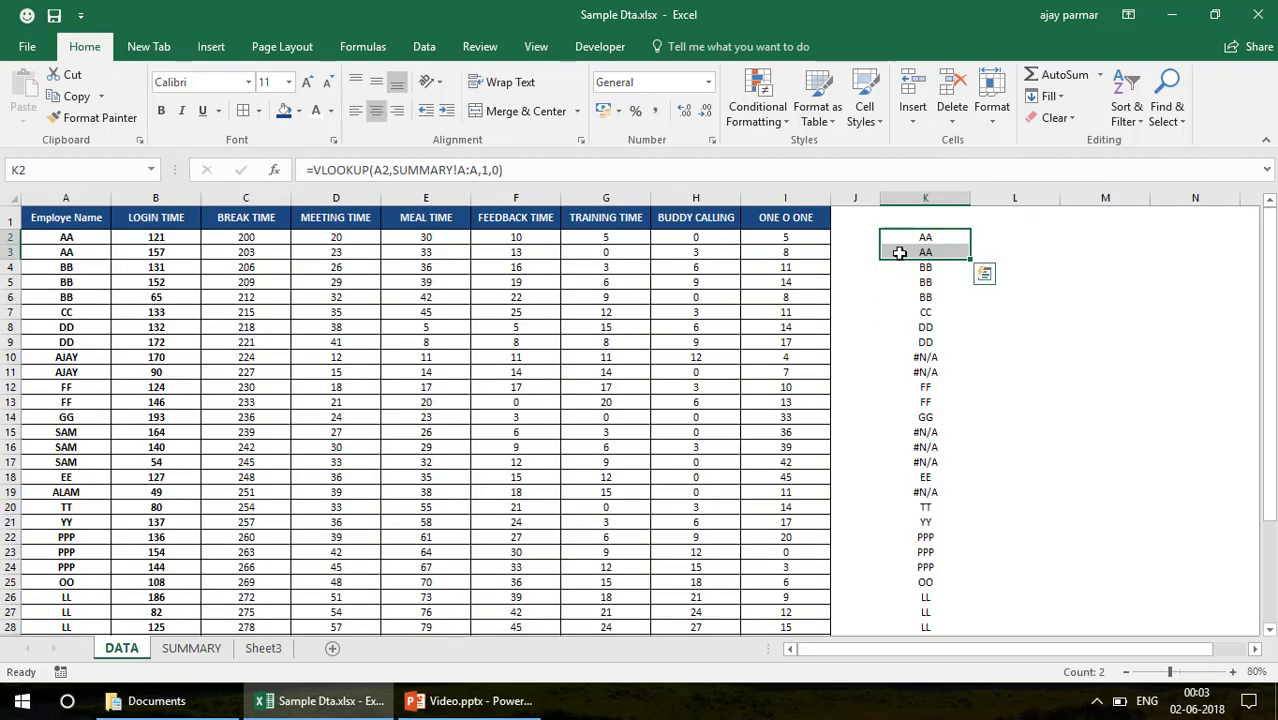
{"action": "left_click", "coordinate": [933, 235]}
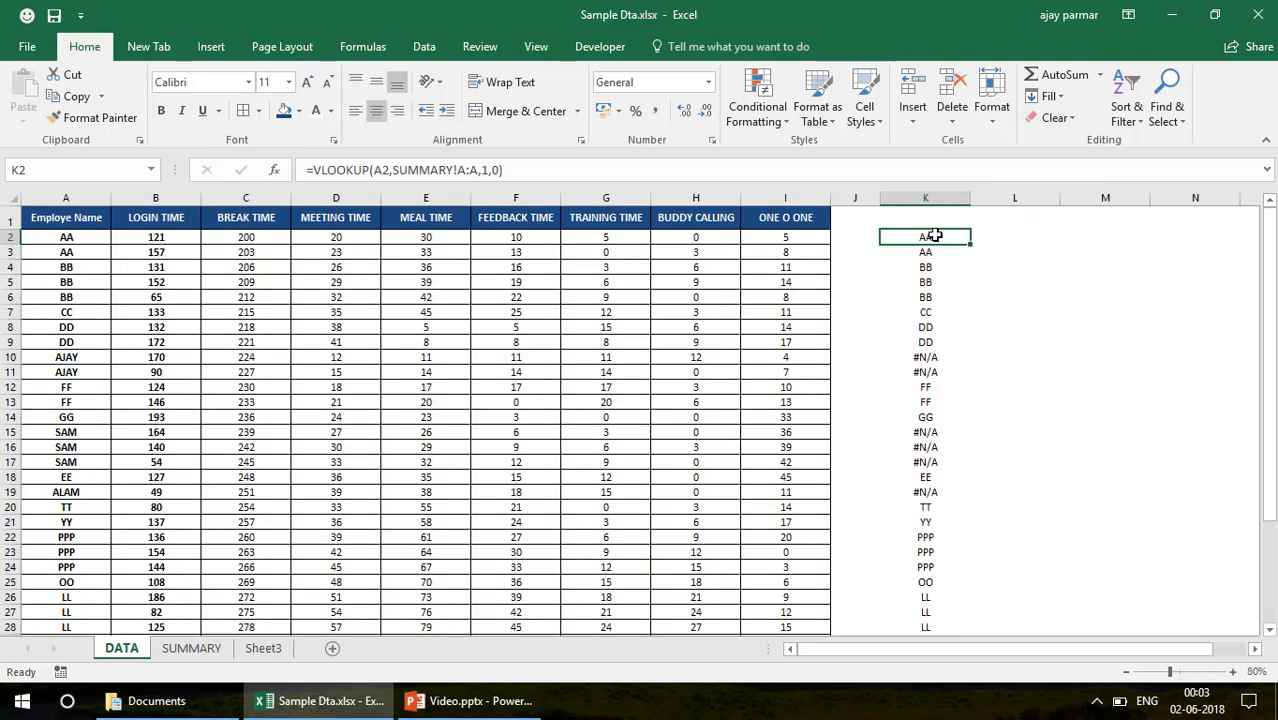
{"action": "left_click", "coordinate": [196, 650]}
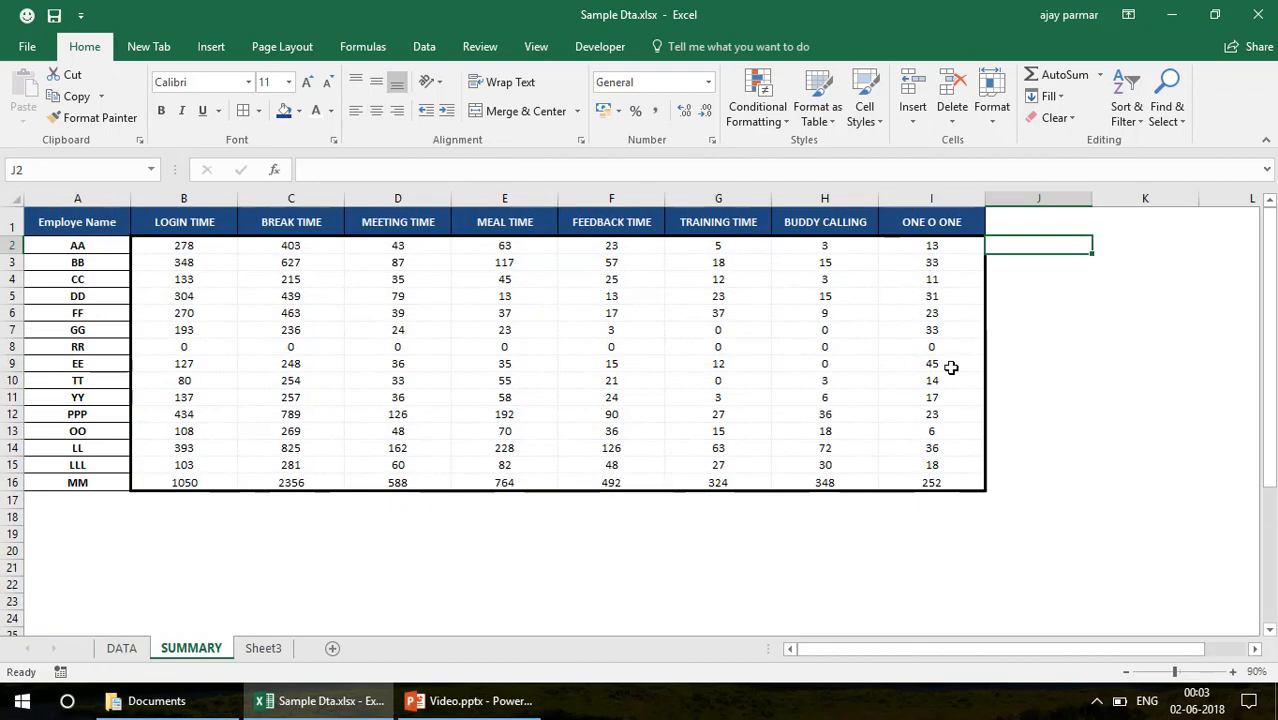
{"action": "left_click", "coordinate": [121, 650]}
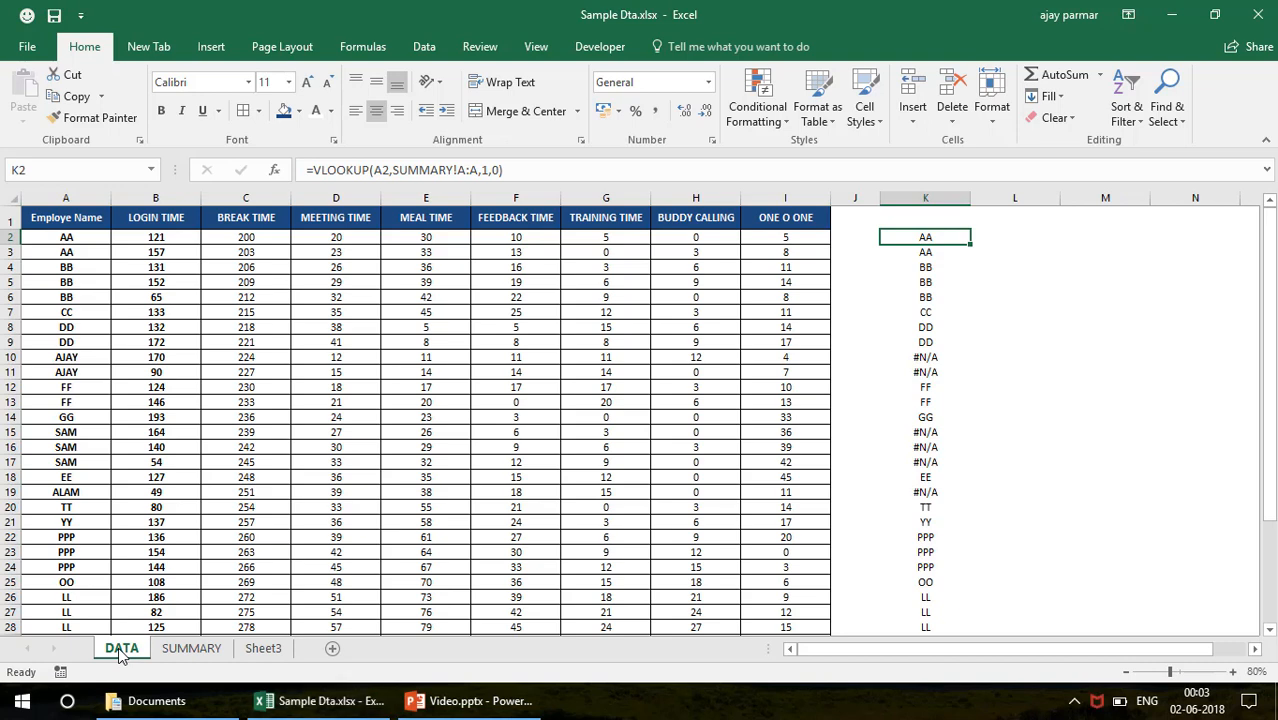
Examine the VLOOKUP formula in DATA K2 and the SUMIF formula in SUMMARY E4
{"action": "key", "text": "alt"}
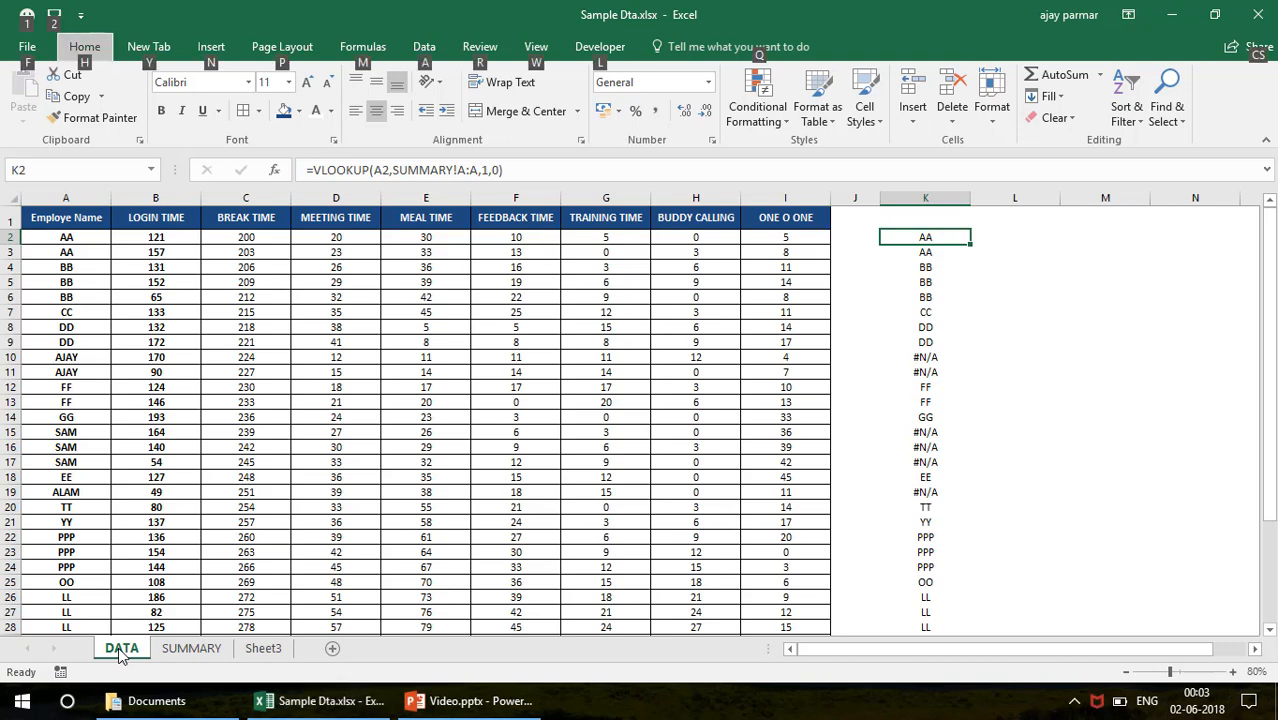
{"action": "left_click", "coordinate": [690, 357]}
{"action": "left_click", "coordinate": [945, 232]}
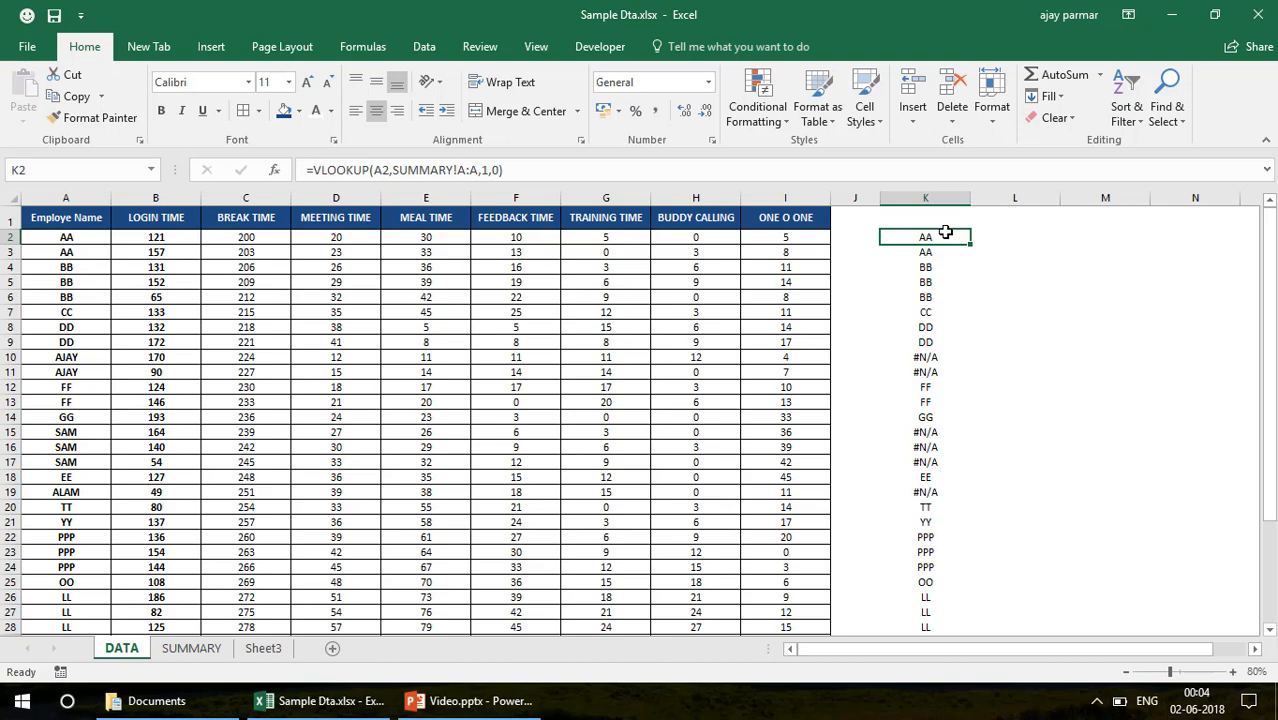
{"action": "left_click", "coordinate": [191, 650]}
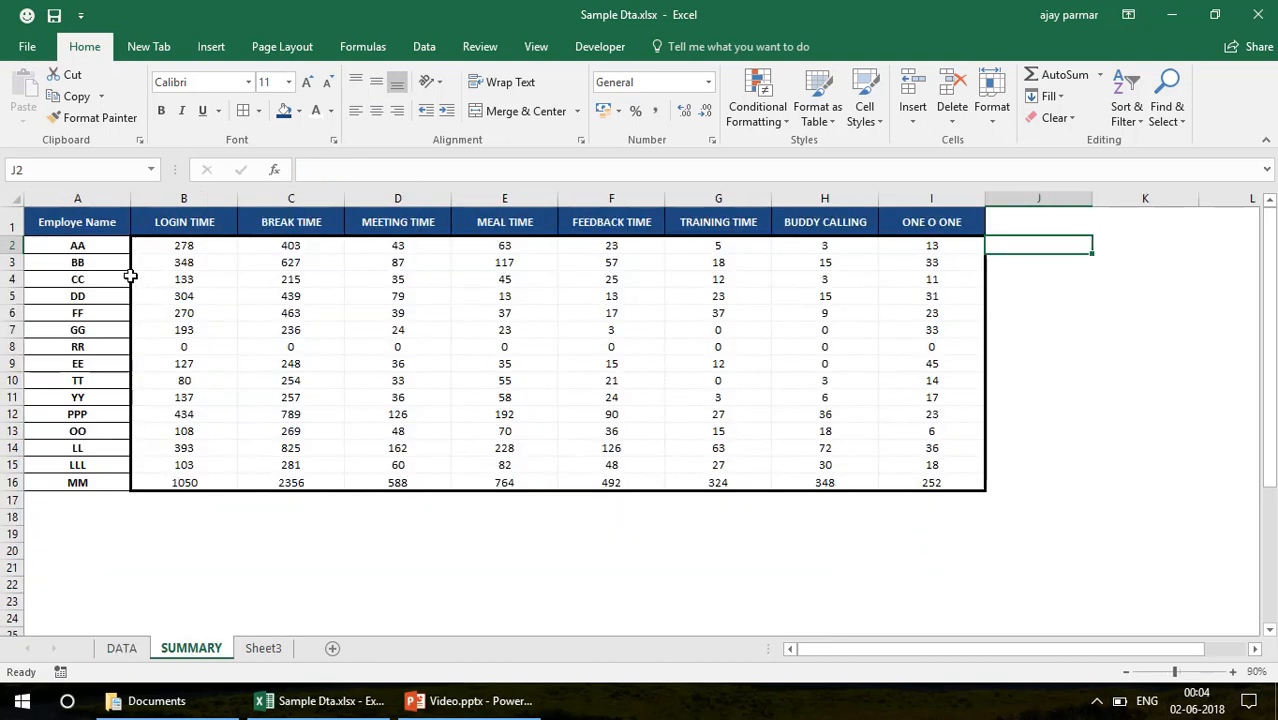
{"action": "left_click", "coordinate": [88, 224]}
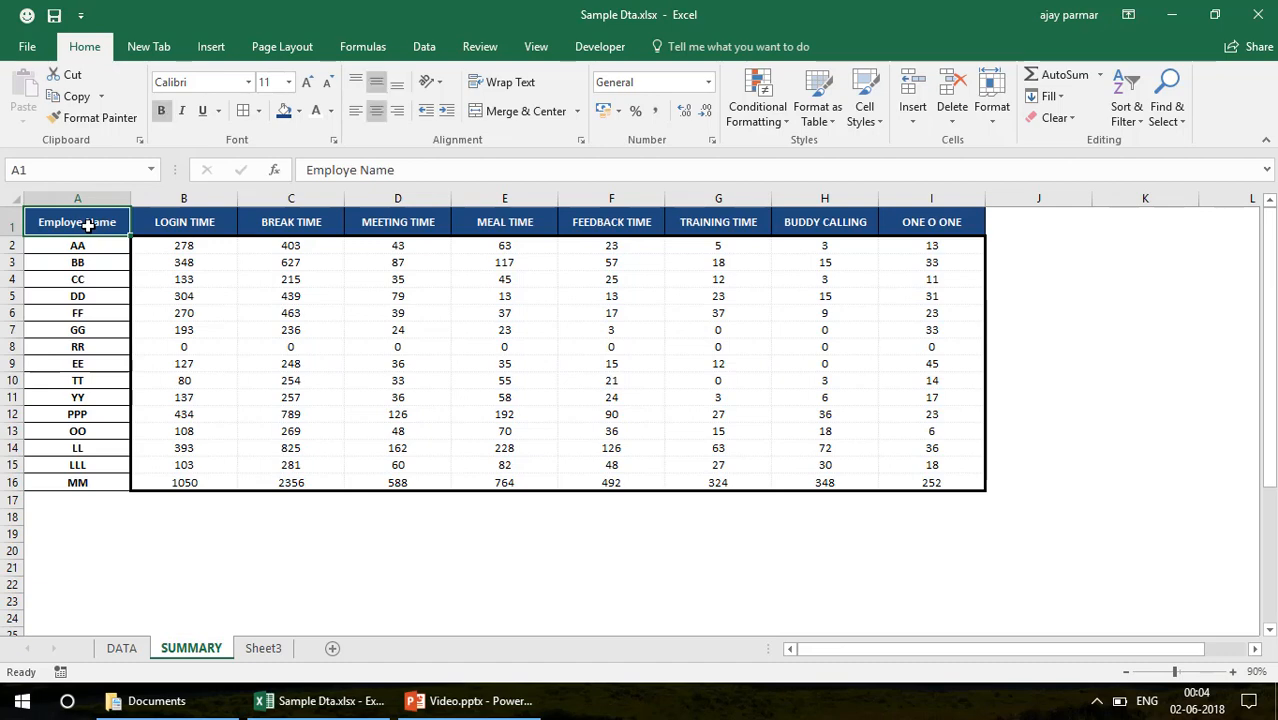
{"action": "left_click", "coordinate": [506, 277]}
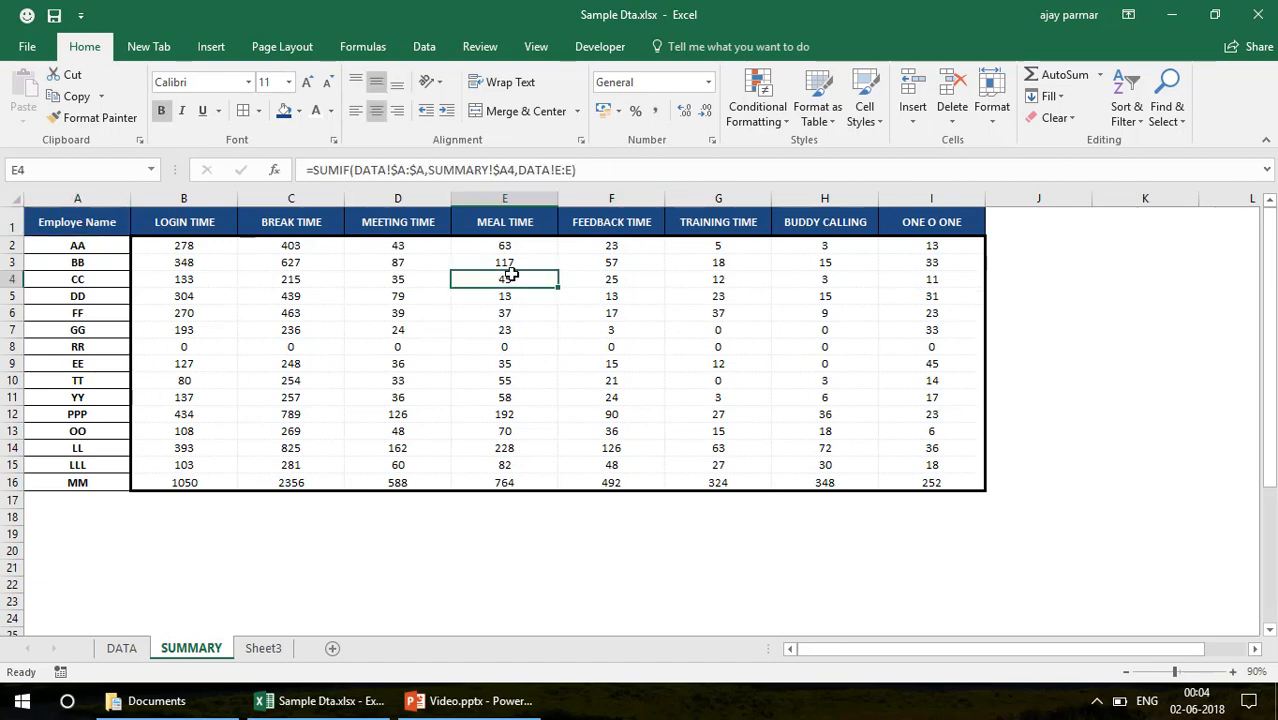
{"action": "left_click", "coordinate": [120, 648]}
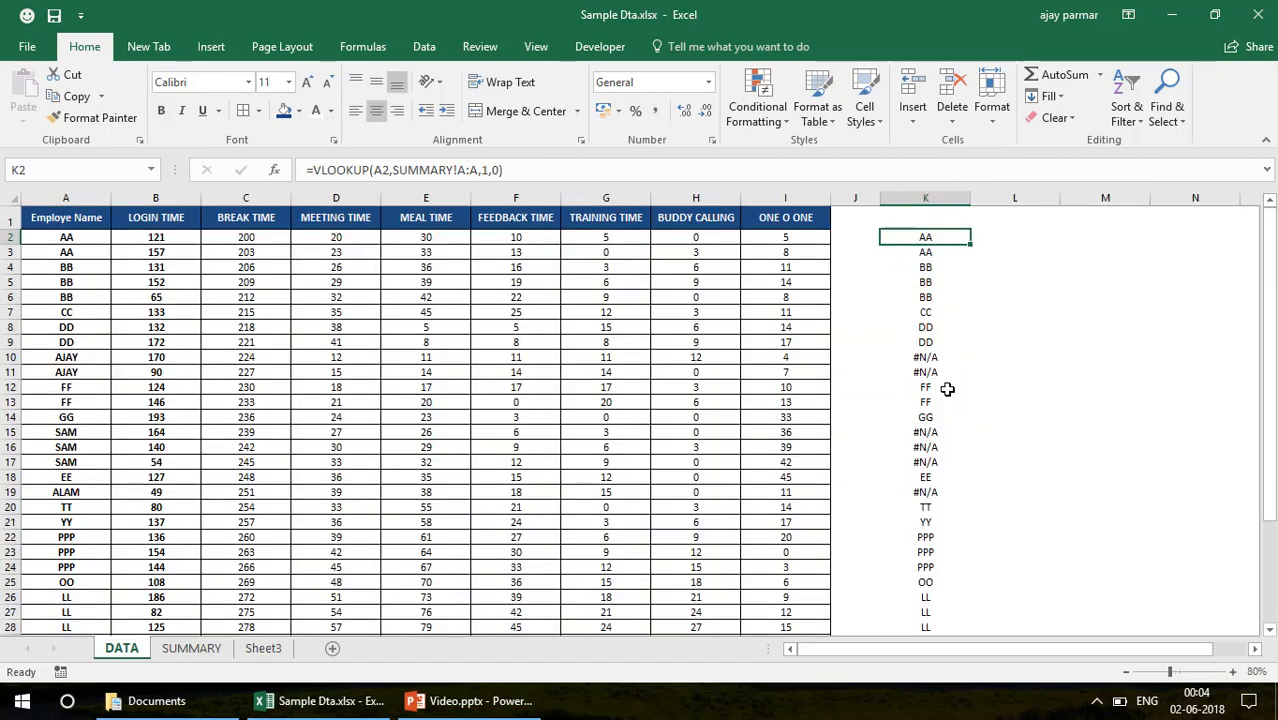
Enter the heading "IDs to be added" in K1 above the VLOOKUP results on the DATA sheet
{"action": "left_click", "coordinate": [939, 359]}
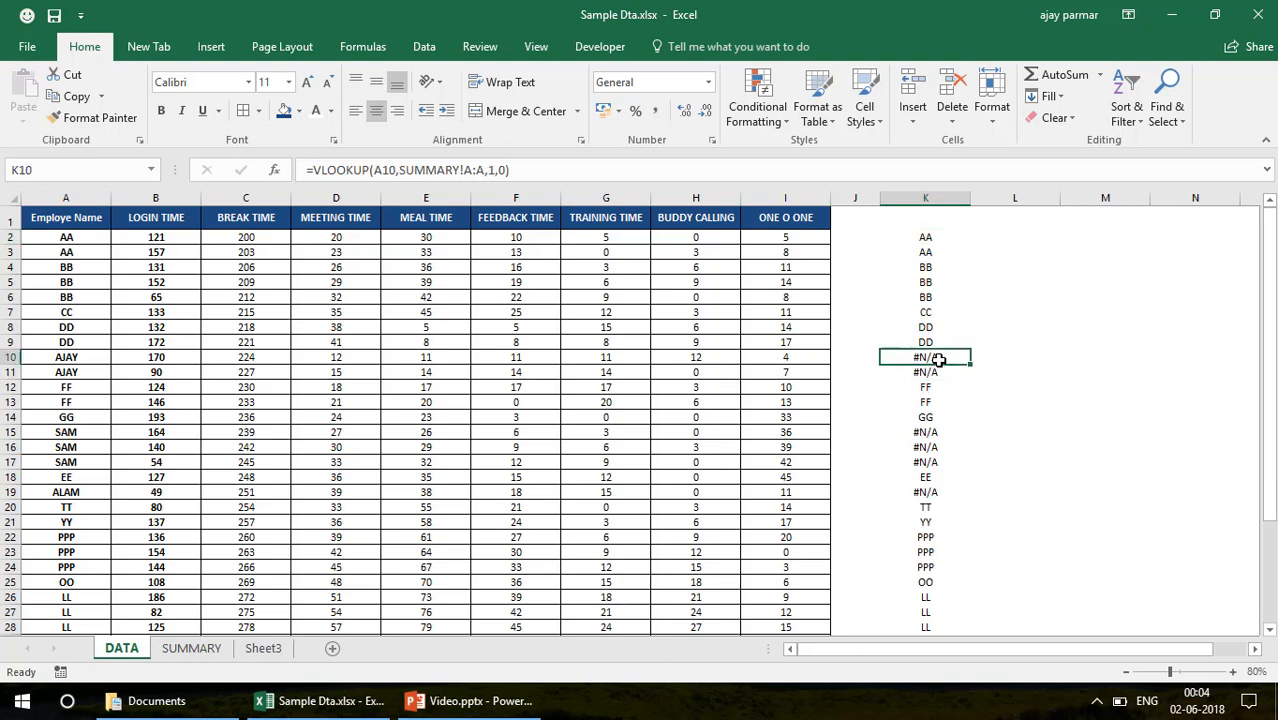
{"action": "key", "text": "Up"}
{"action": "key", "text": "Up"}
{"action": "key", "text": "Up"}
{"action": "key", "text": "Up"}
{"action": "key", "text": "Up"}
{"action": "key", "text": "Up"}
{"action": "key", "text": "Up"}
{"action": "key", "text": "Up"}
{"action": "key", "text": "Up"}
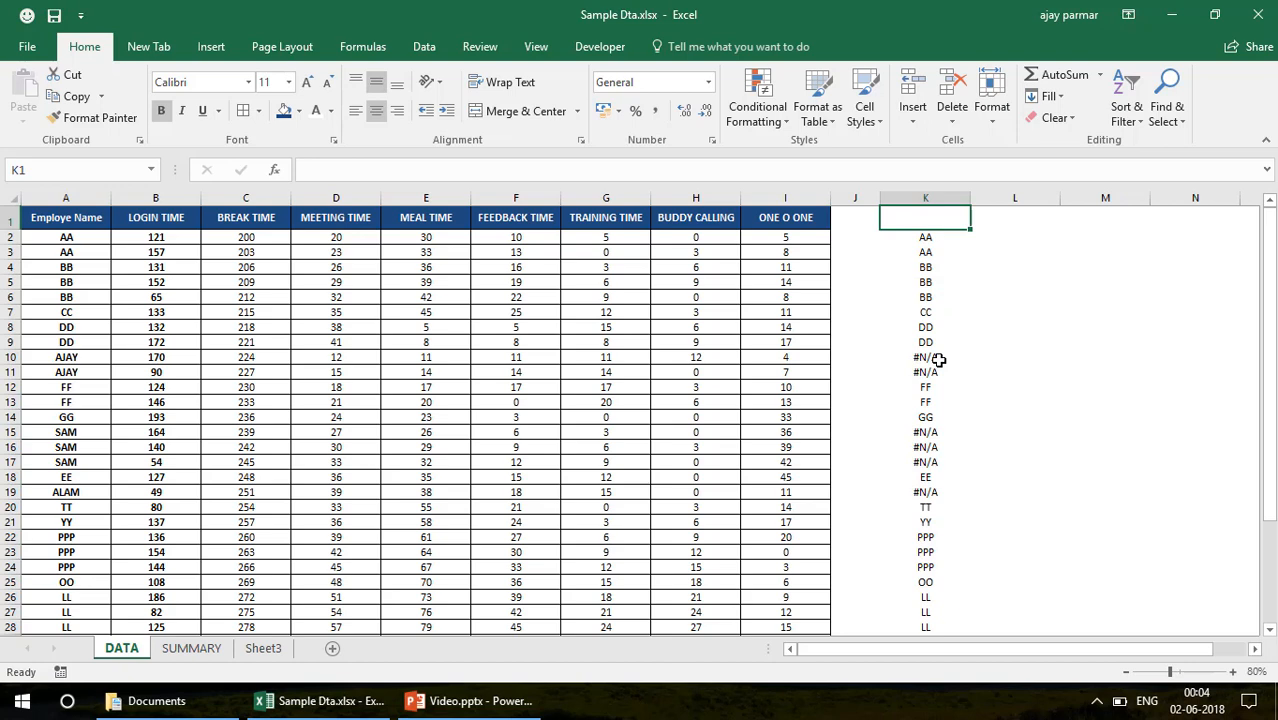
{"action": "type", "text": "ID"}
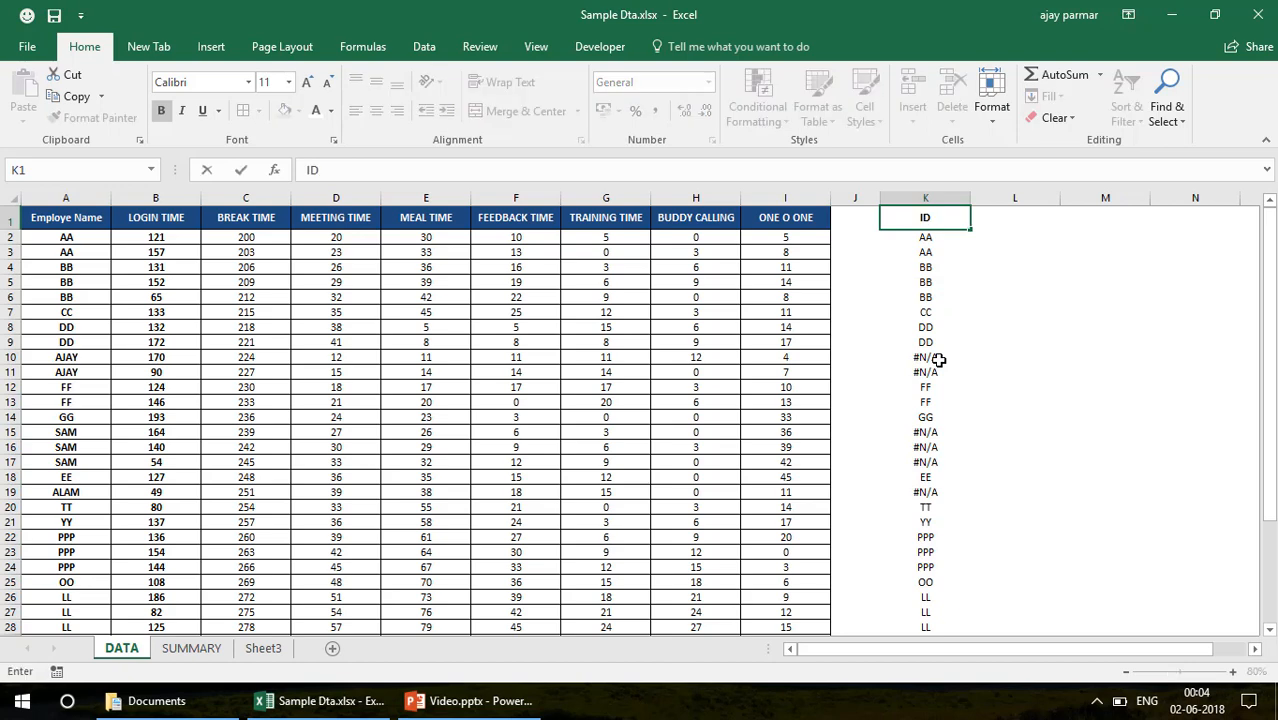
{"action": "type", "text": "s to be added"}
{"action": "key", "text": "Return"}
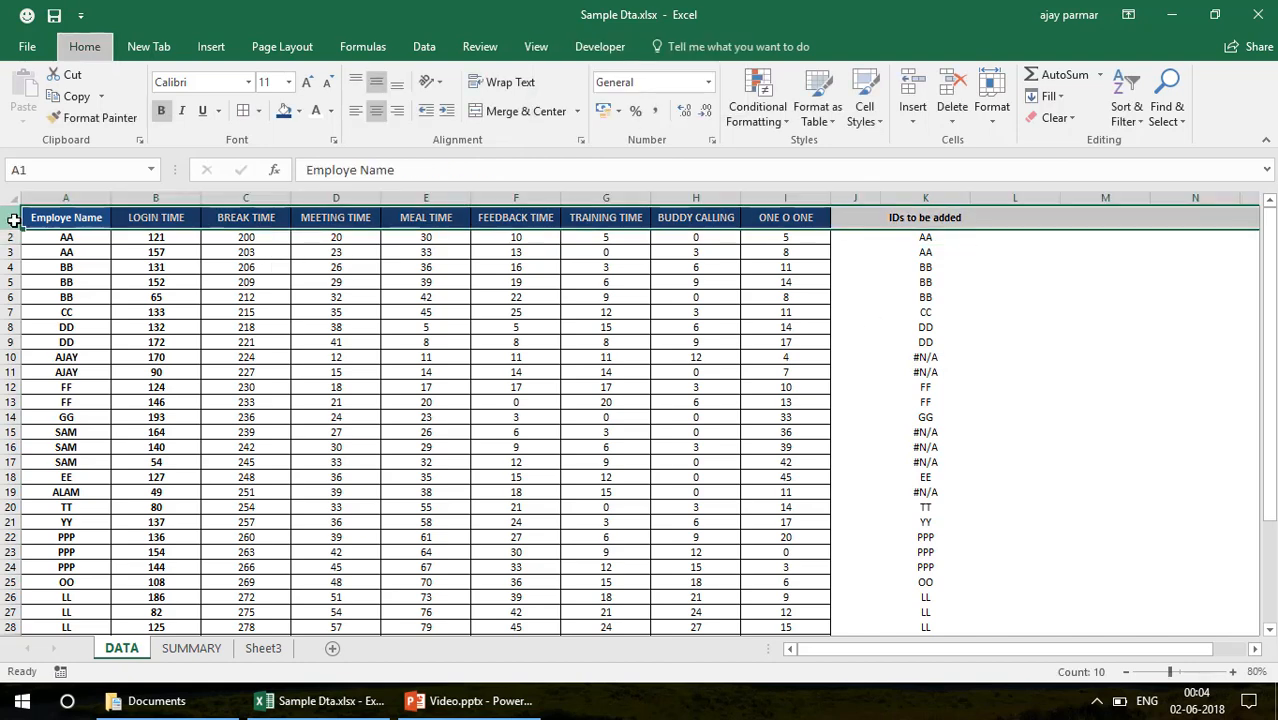
Filter the "IDs to be added" column to only #N/A rows and select the employee names listed in column A
{"action": "key", "text": "ctrl+shift+l"}
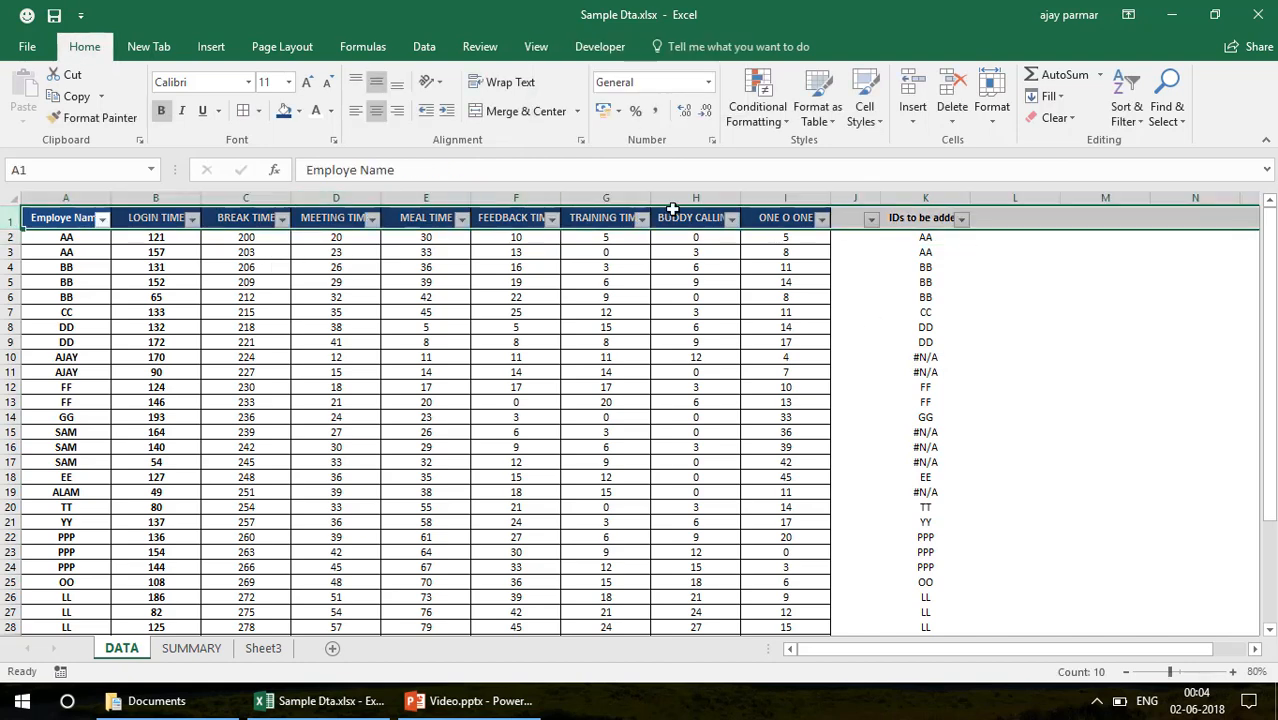
{"action": "left_click", "coordinate": [961, 219]}
{"action": "left_click", "coordinate": [775, 404]}
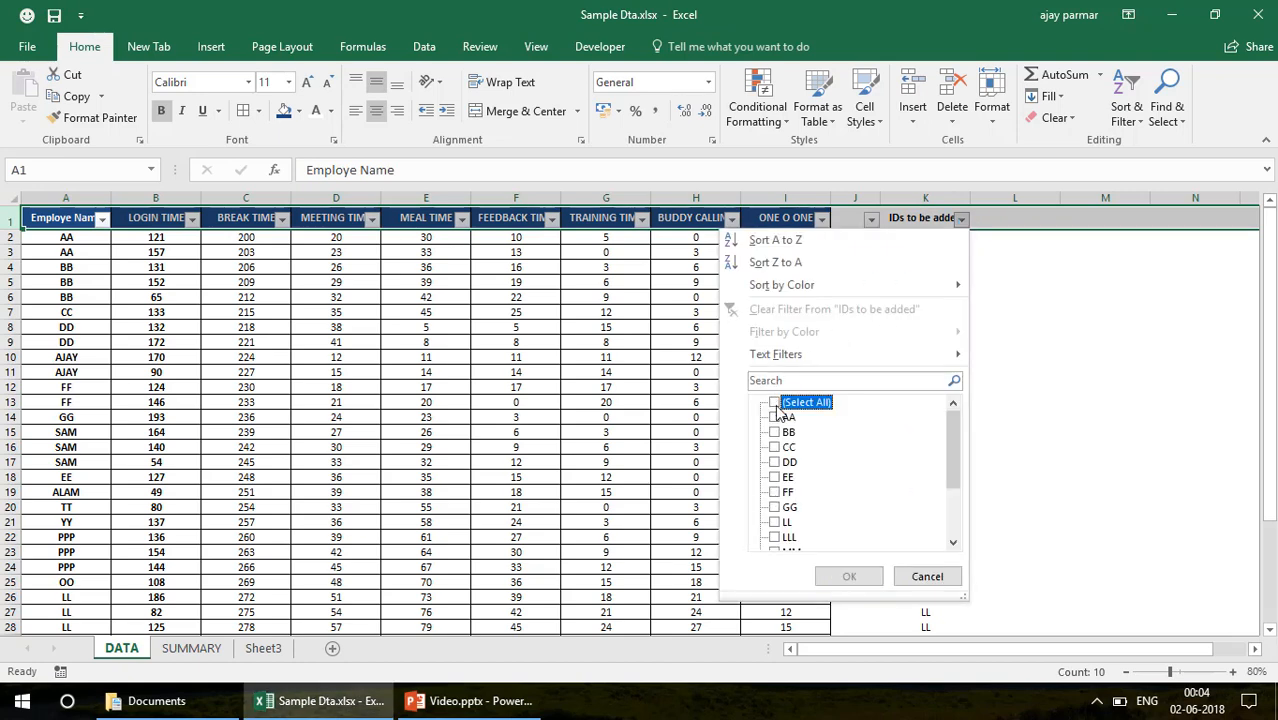
{"action": "key", "text": "End"}
{"action": "key", "text": "space"}
{"action": "key", "text": "Return"}
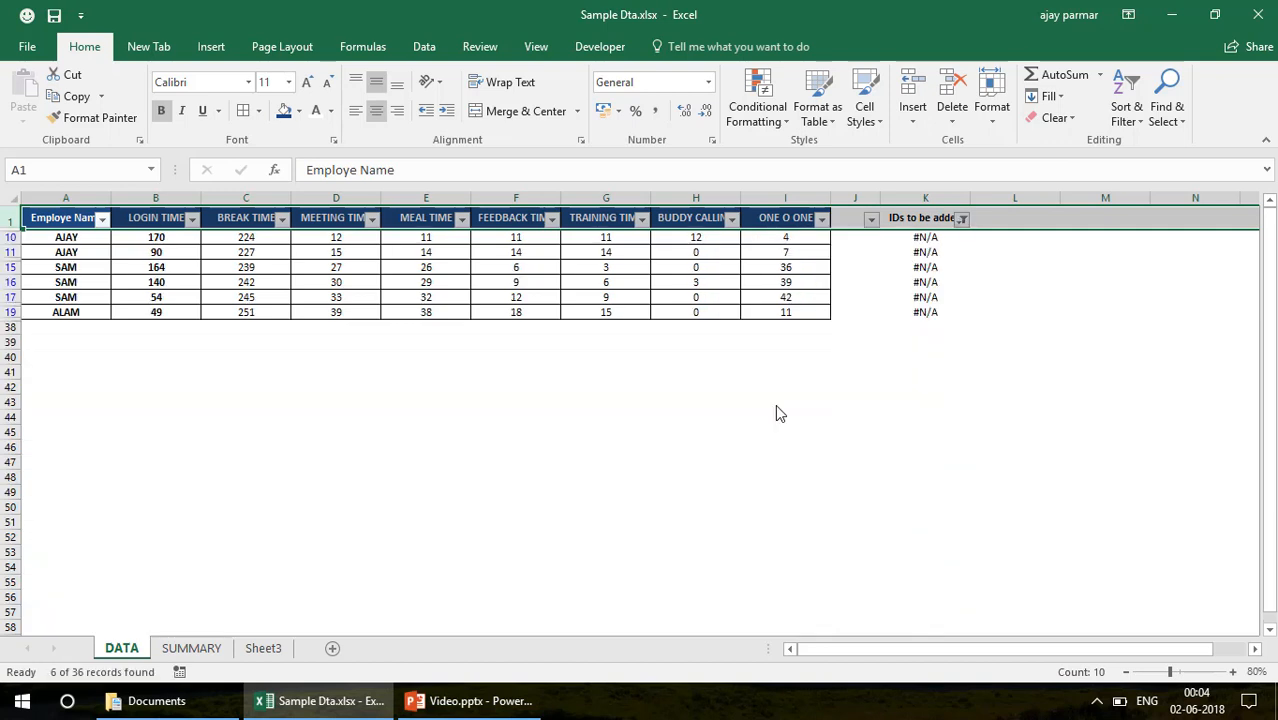
{"action": "left_click", "coordinate": [938, 237]}
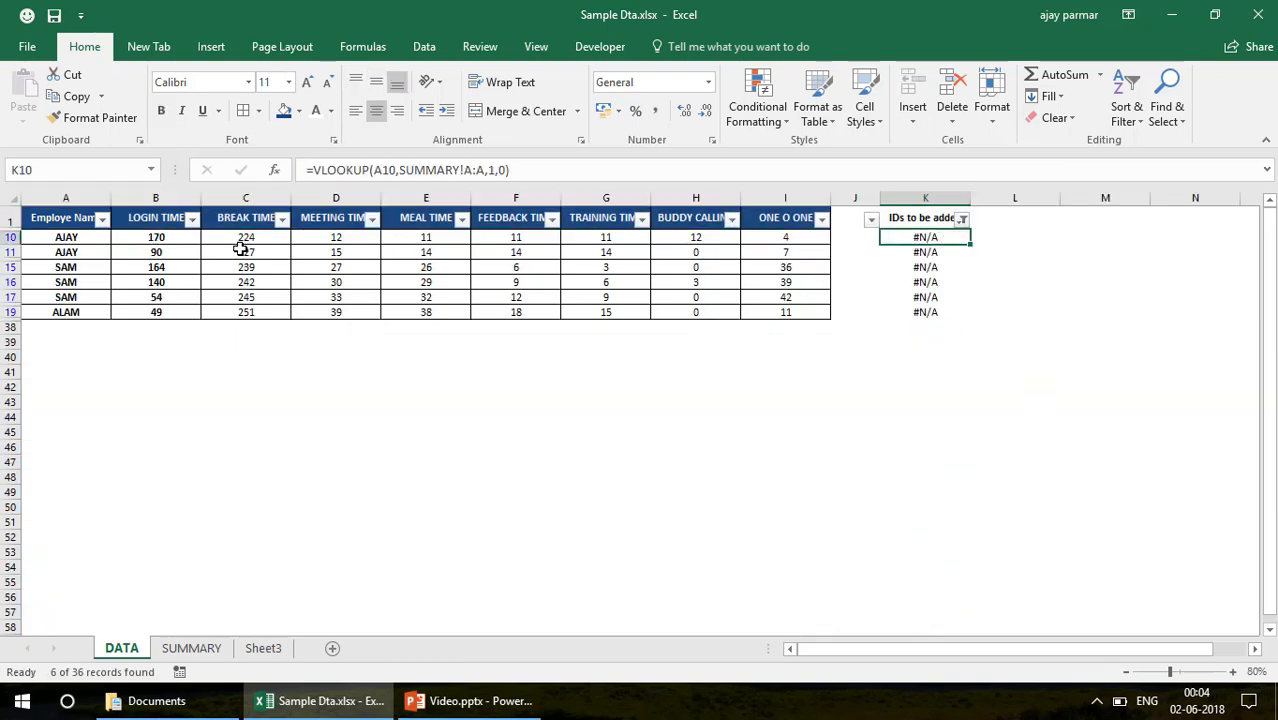
{"action": "left_click_drag", "start_coordinate": [64, 242], "coordinate": [66, 314]}
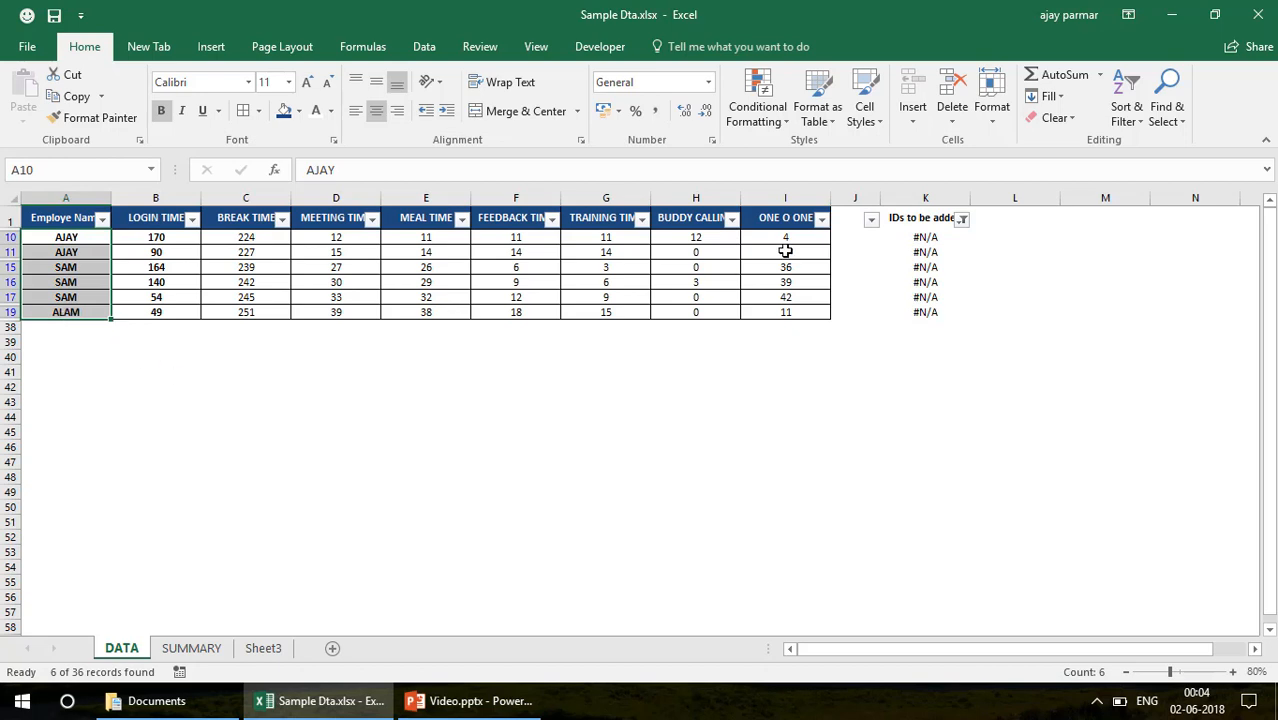
Clear the column K filter on DATA and check the employee list on the SUMMARY sheet
{"action": "key", "text": "alt+d"}
{"action": "key", "text": "f"}
{"action": "key", "text": "s"}
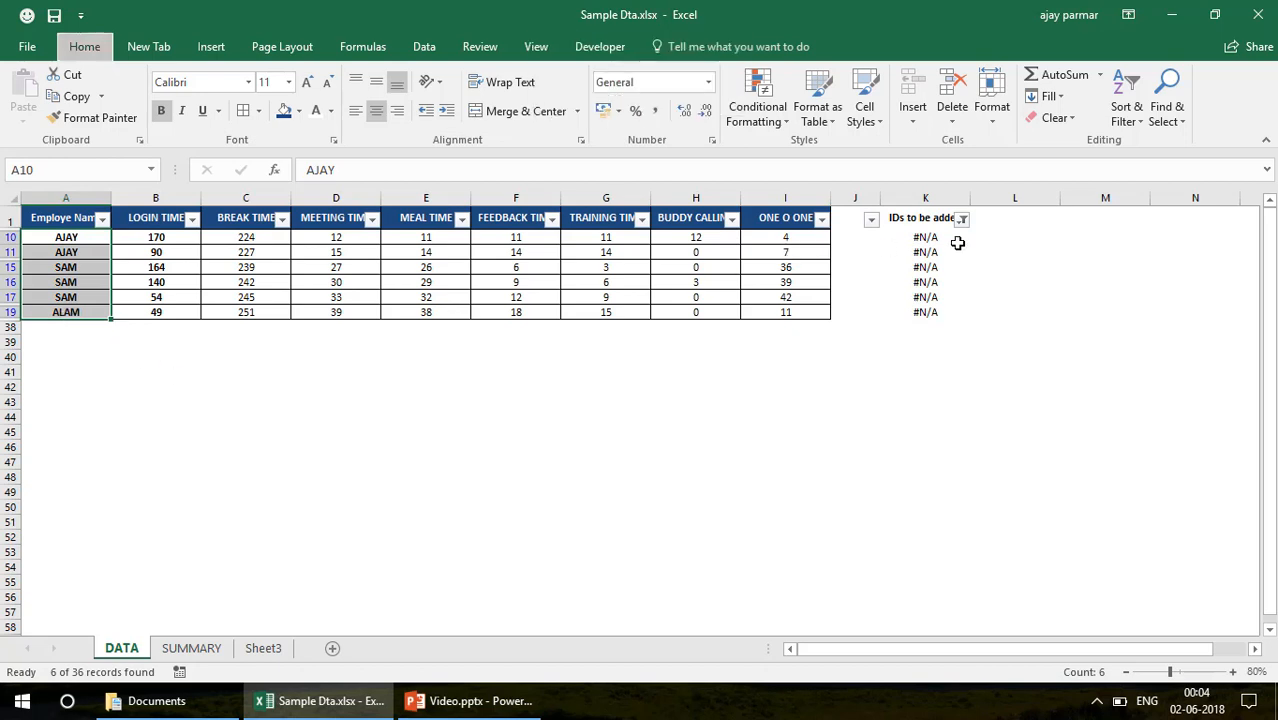
{"action": "left_click", "coordinate": [924, 244]}
{"action": "left_click", "coordinate": [743, 252]}
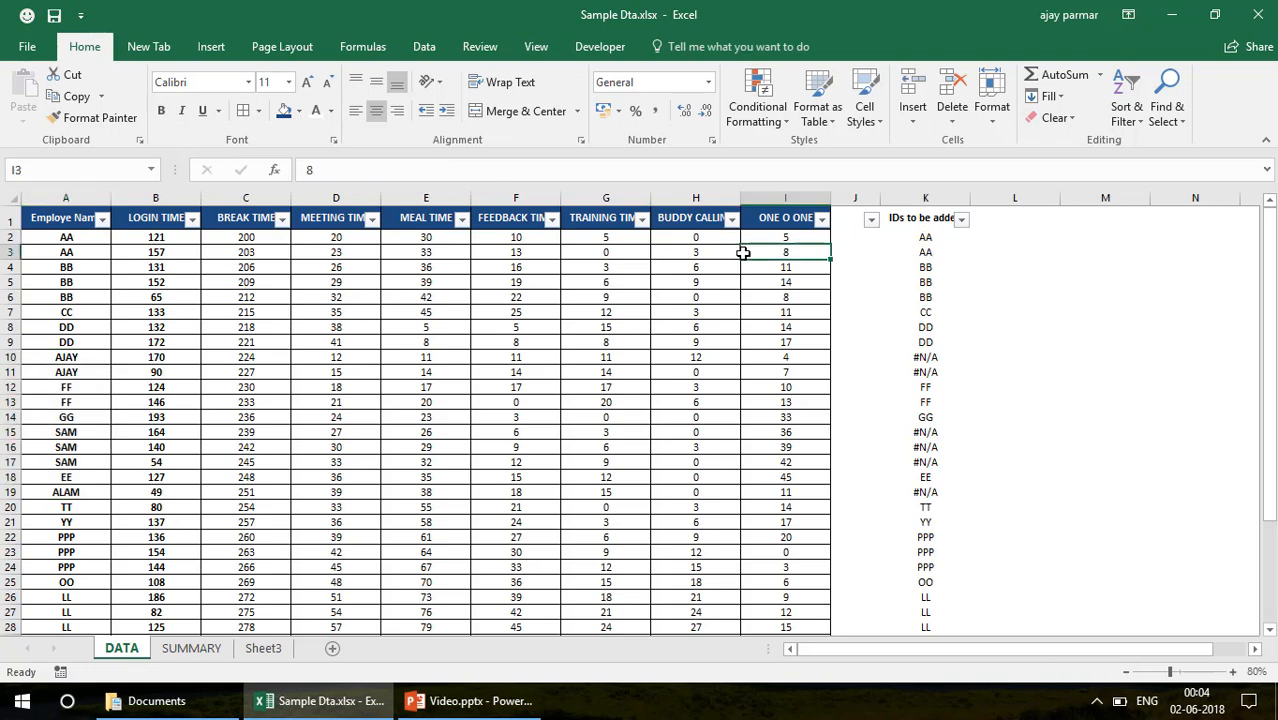
{"action": "left_click", "coordinate": [194, 649]}
{"action": "left_click", "coordinate": [172, 324]}
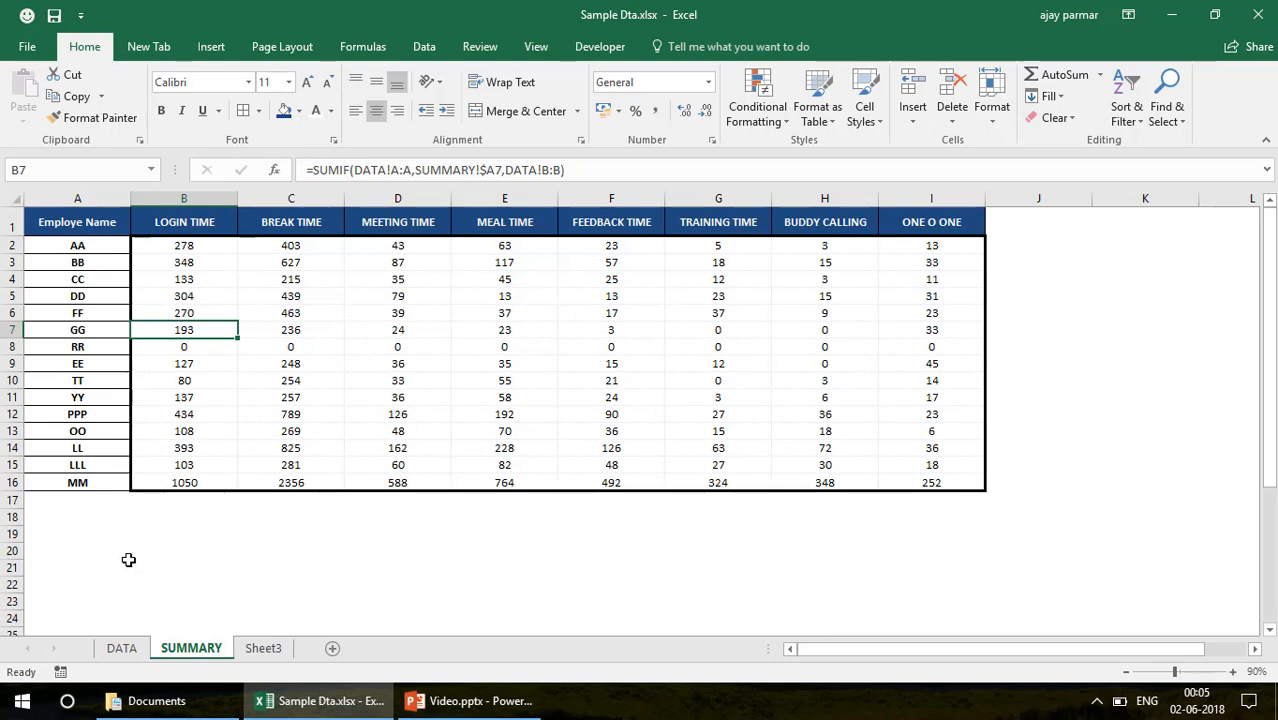
Wrap the VLOOKUP in DATA K2 in IFERROR with "new" as the error value, and fill it down column K
{"action": "left_click", "coordinate": [121, 647]}
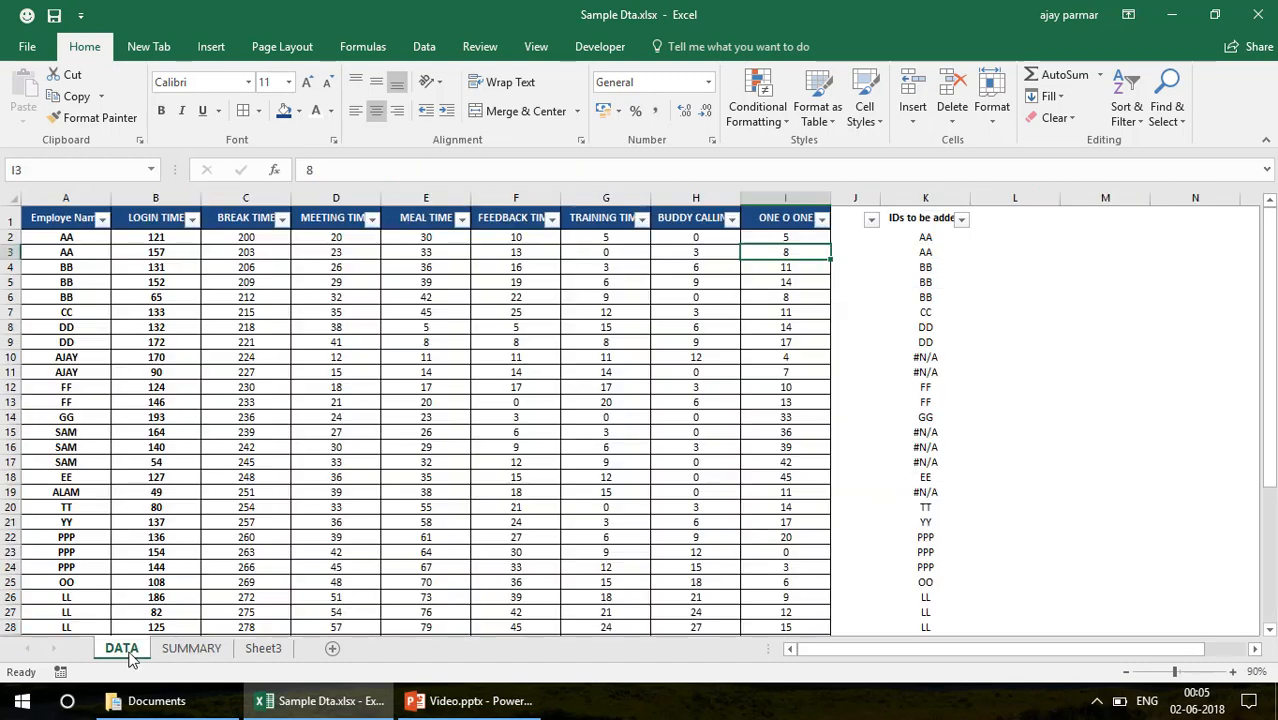
{"action": "left_click", "coordinate": [926, 241]}
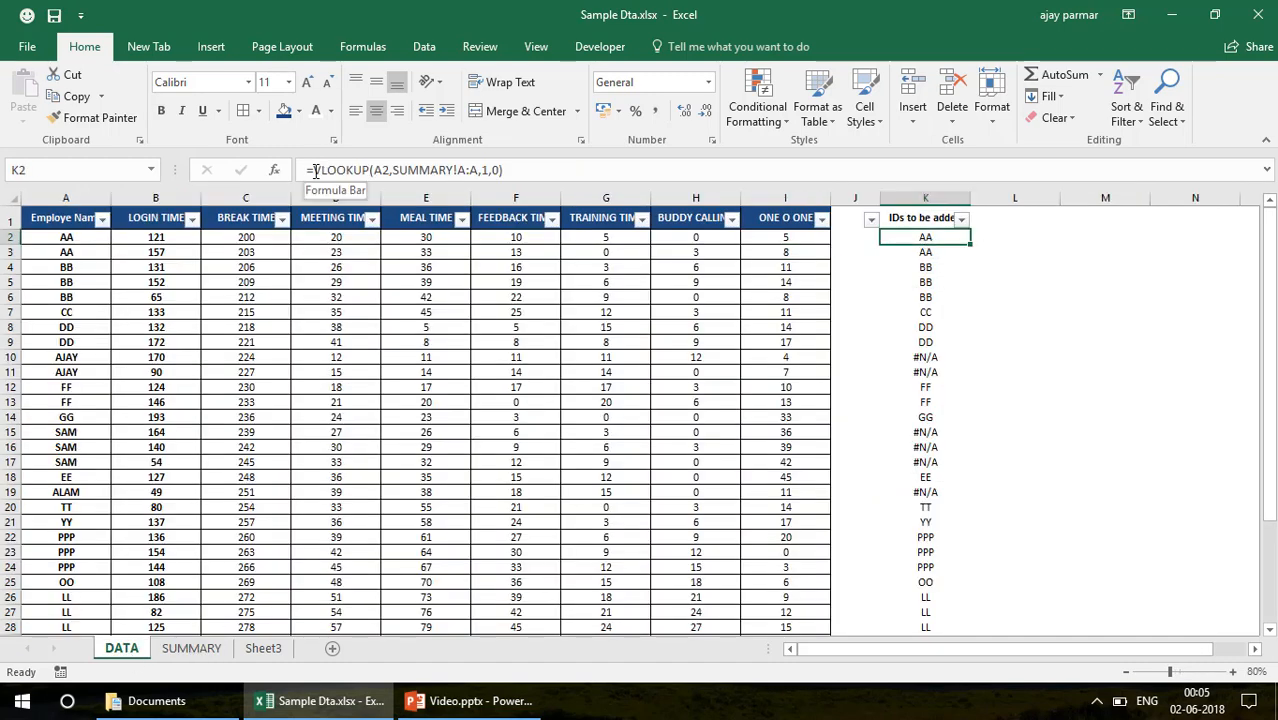
{"action": "left_click", "coordinate": [313, 170]}
{"action": "type", "text": "iferror"}
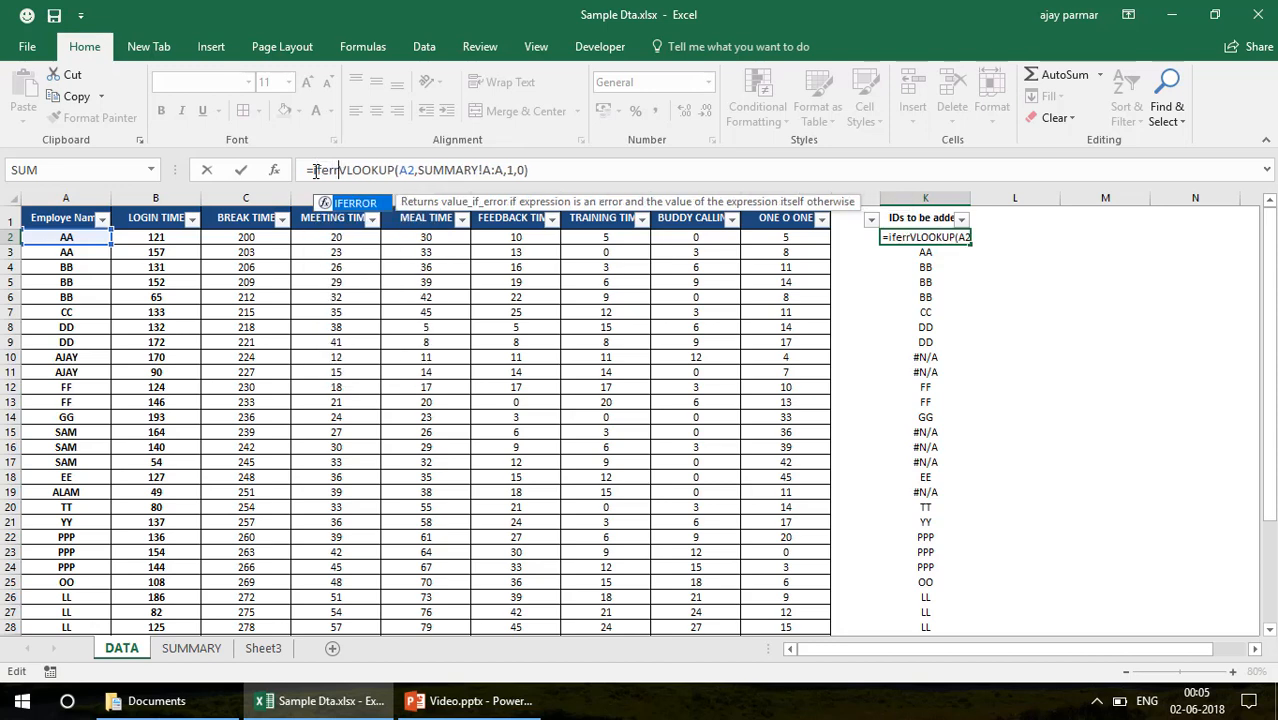
{"action": "type", "text": "("}
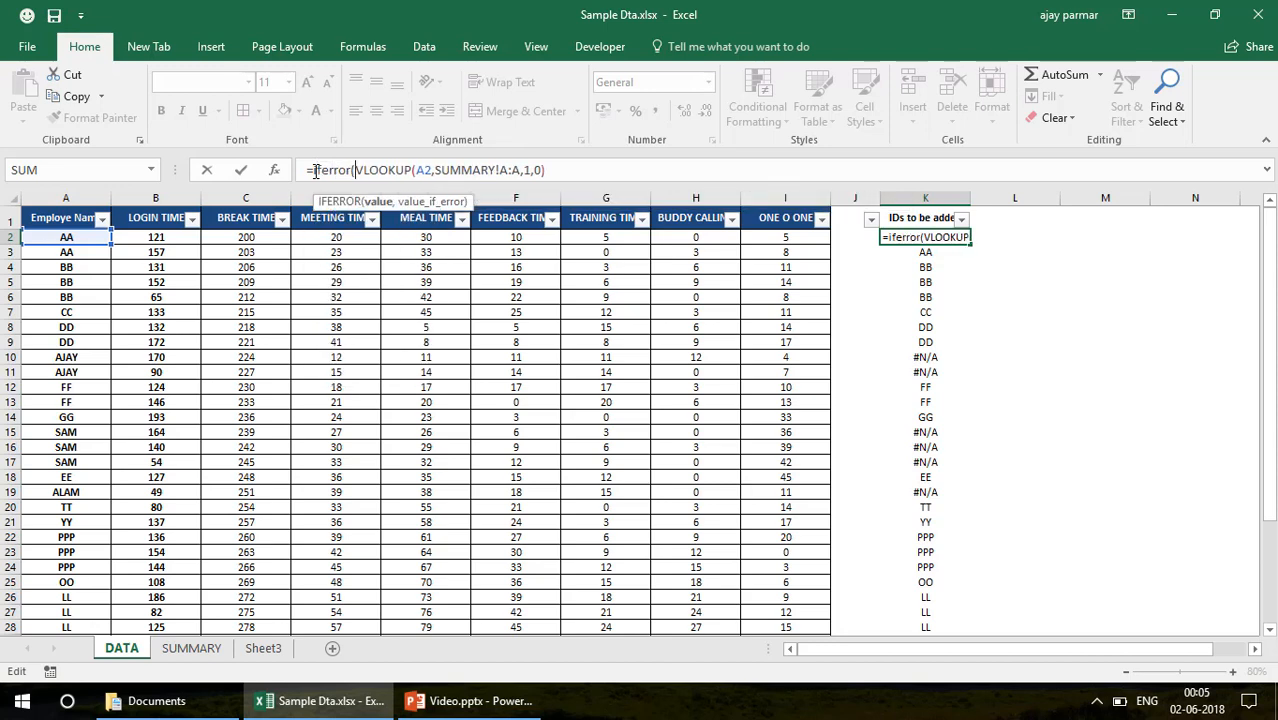
{"action": "left_click", "coordinate": [573, 170]}
{"action": "type", "text": ","}
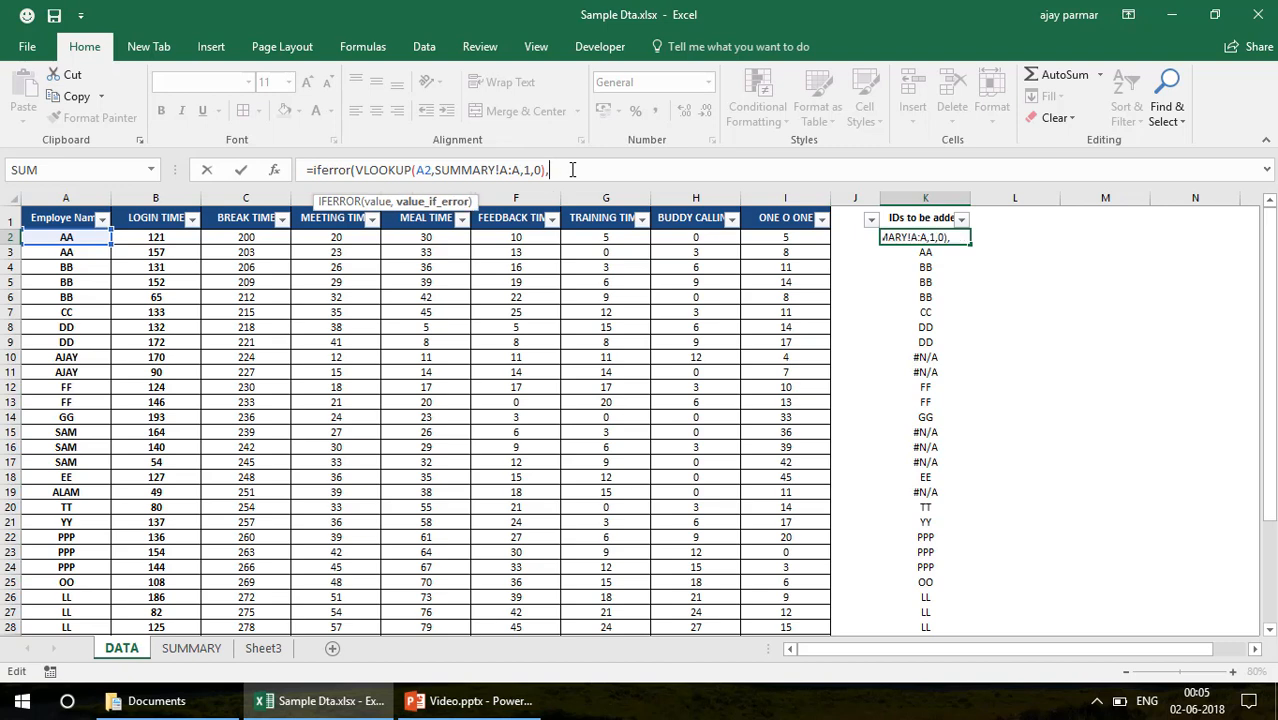
{"action": "type", "text": "\"new"}
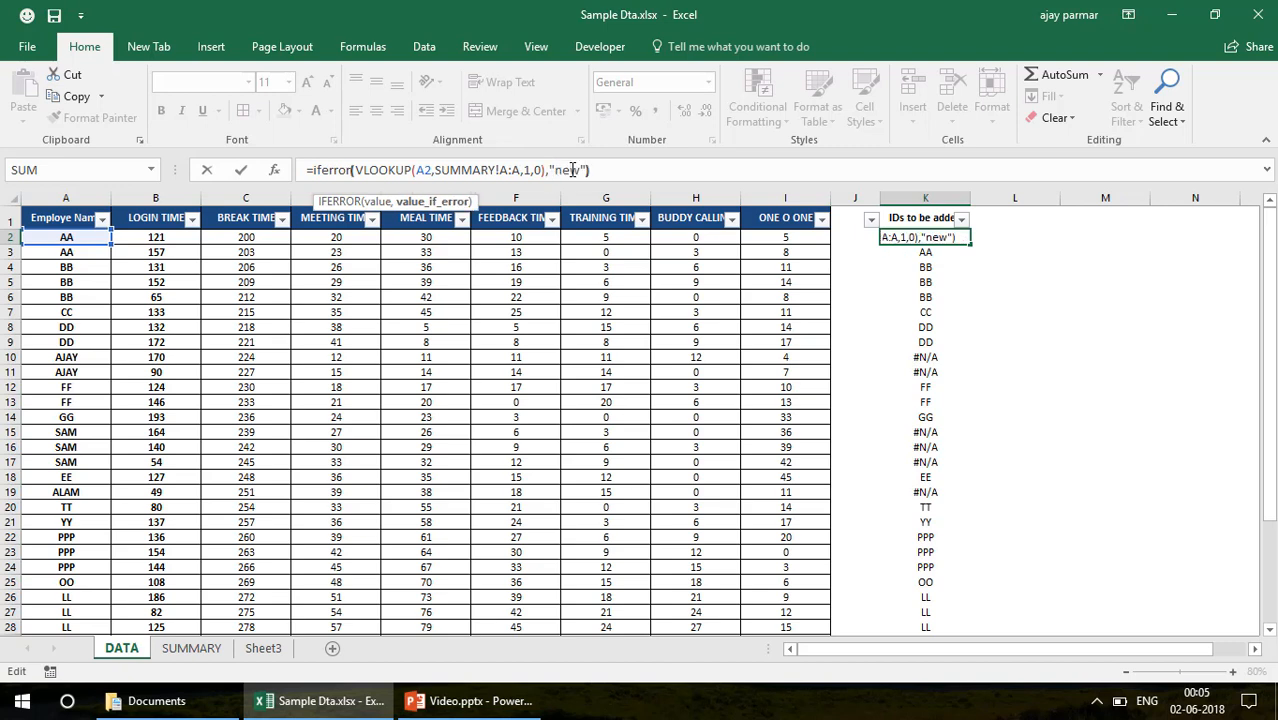
{"action": "type", "text": "\")"}
{"action": "key", "text": "Return"}
{"action": "key", "text": "Up"}
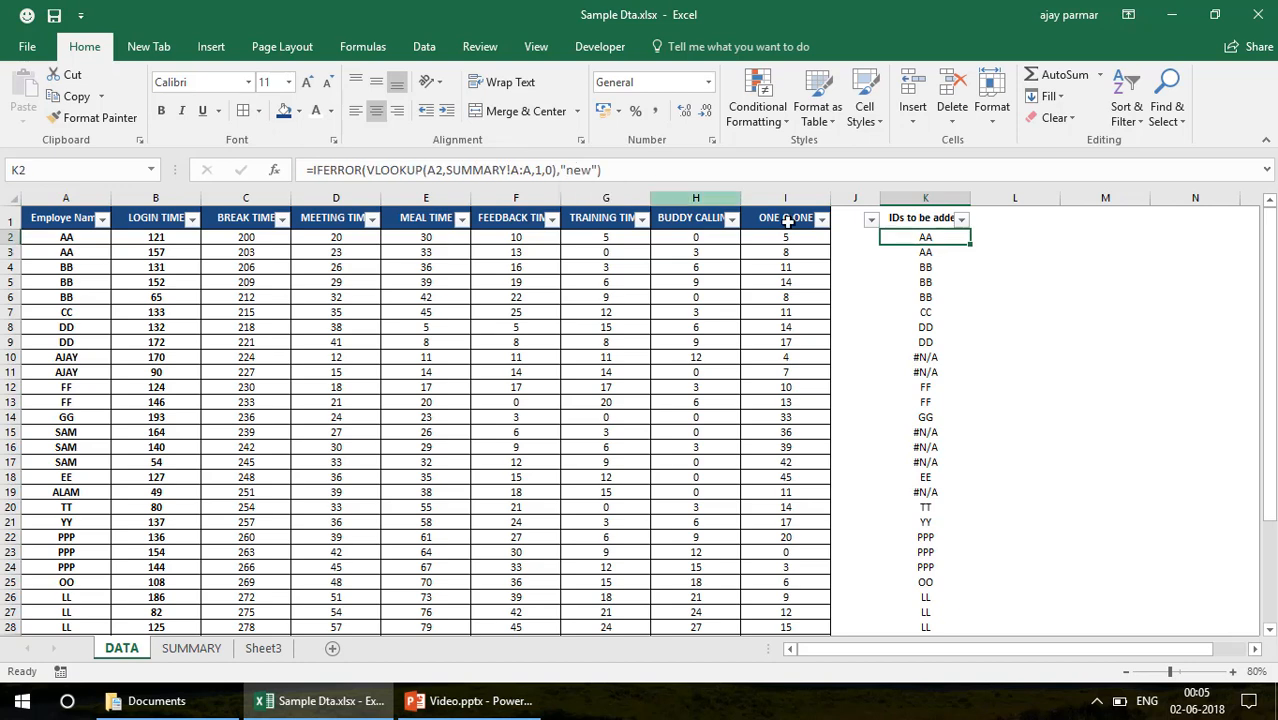
{"action": "double_click", "coordinate": [971, 243]}
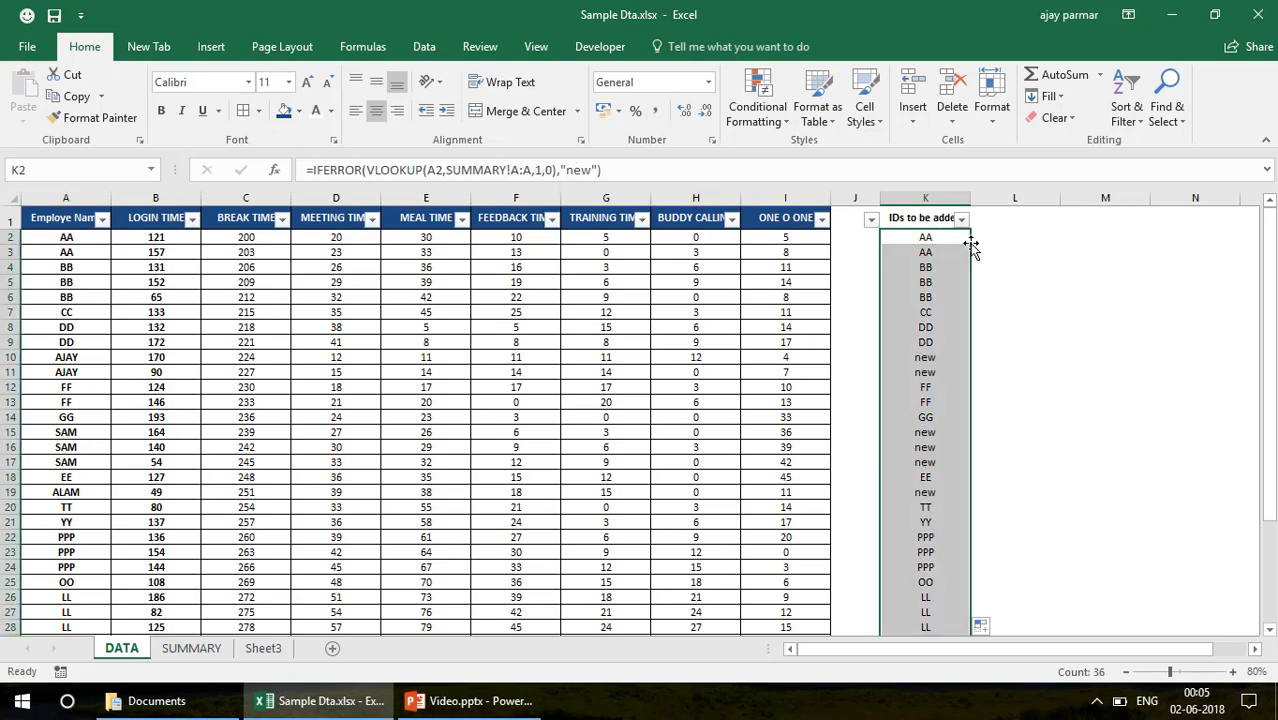
Turn off the filter on the DATA header row and check the IFERROR formula in K15
{"action": "key", "text": "alt+d"}
{"action": "key", "text": "f"}
{"action": "key", "text": "f"}
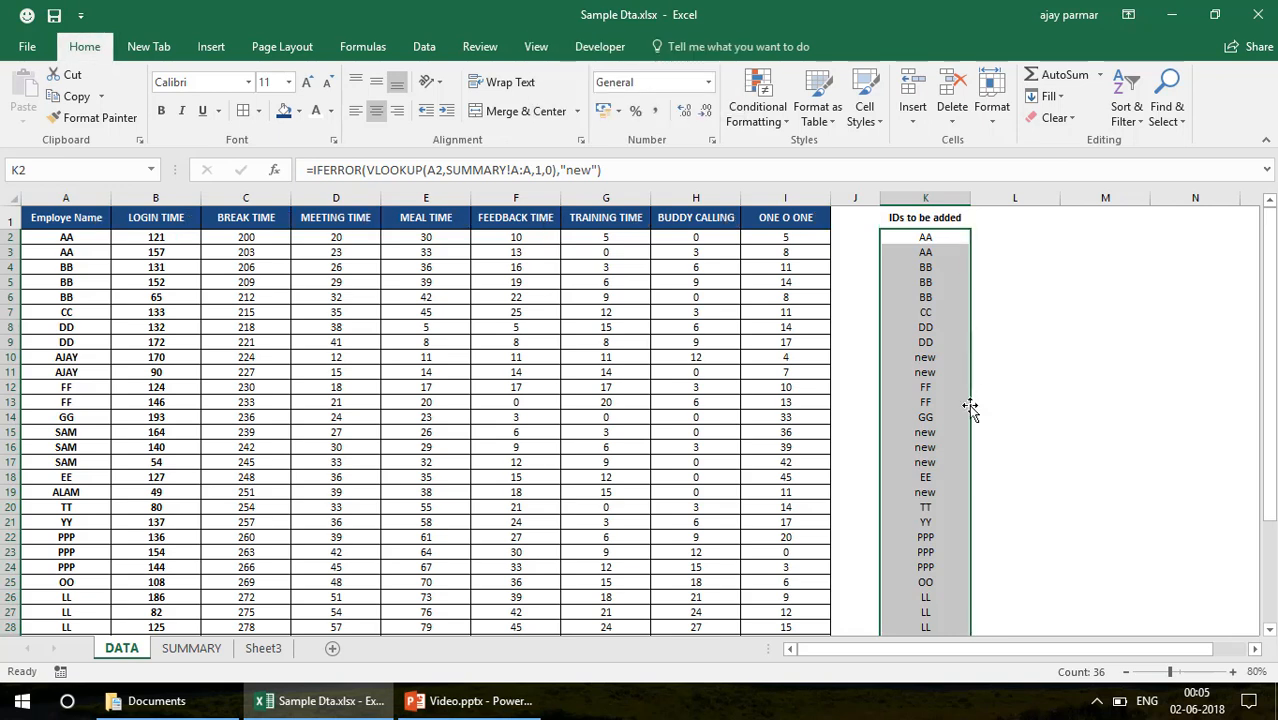
{"action": "left_click", "coordinate": [942, 429]}
{"action": "key", "text": "Down"}
{"action": "key", "text": "Down"}
{"action": "left_click", "coordinate": [942, 429]}
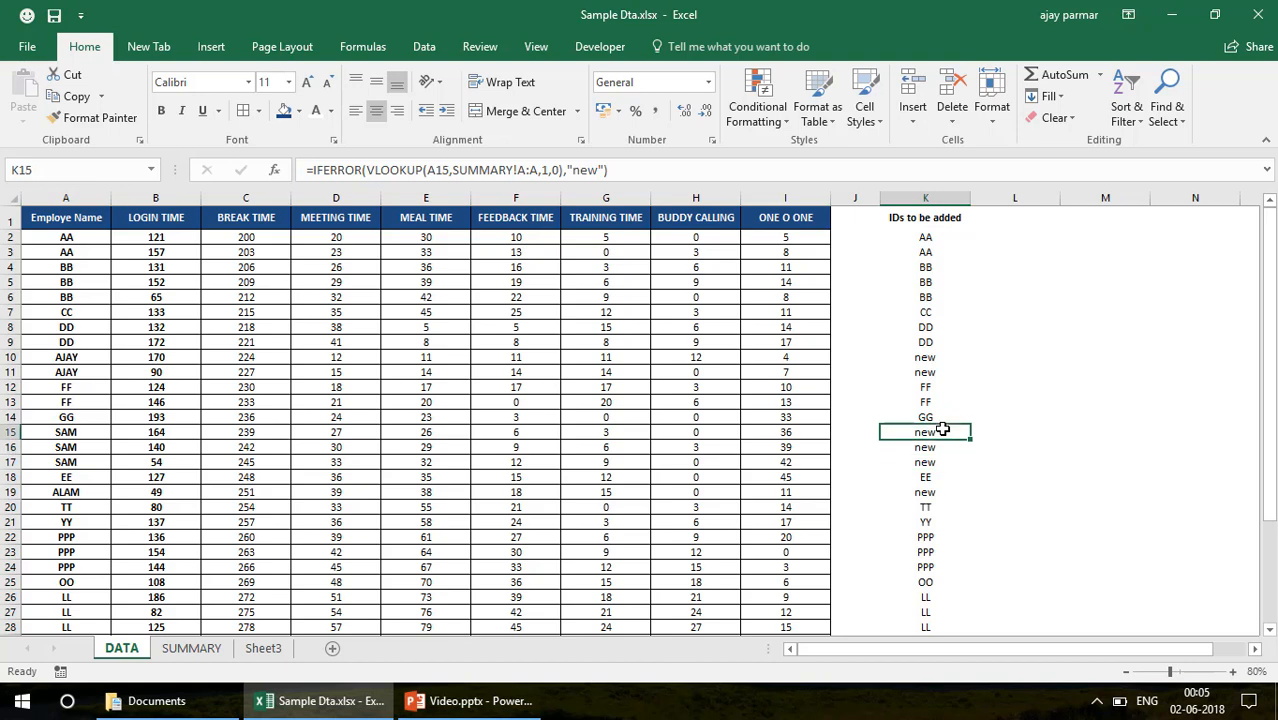
Enter =COUNTIF(DATA!K:K,"new") in SUMMARY J1 and centre the cell horizontally
{"action": "left_click", "coordinate": [190, 648]}
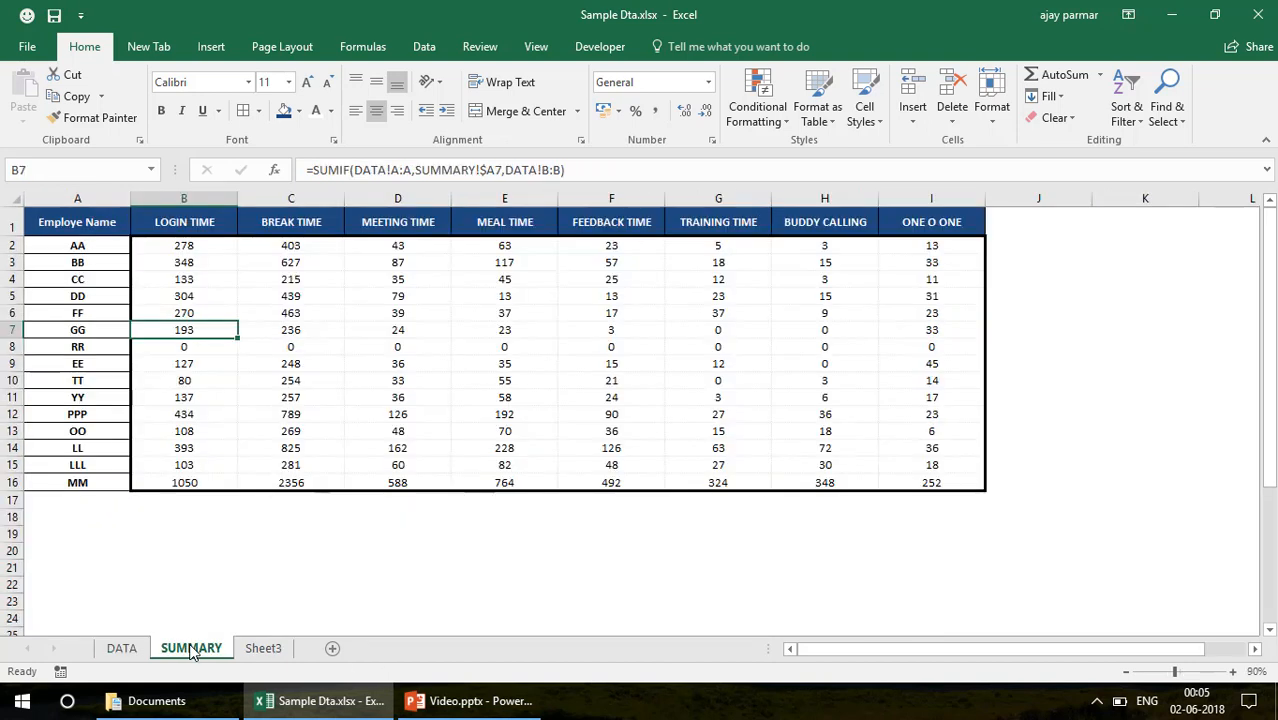
{"action": "left_click", "coordinate": [1073, 219]}
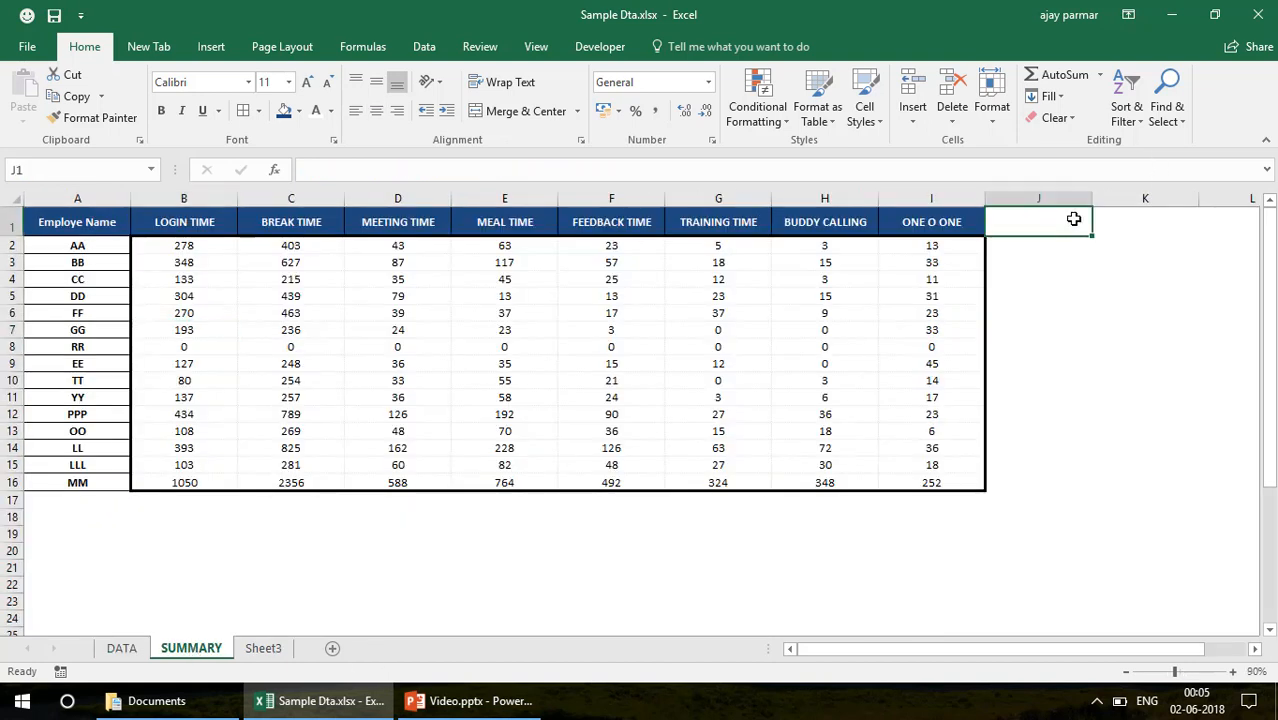
{"action": "type", "text": "=c"}
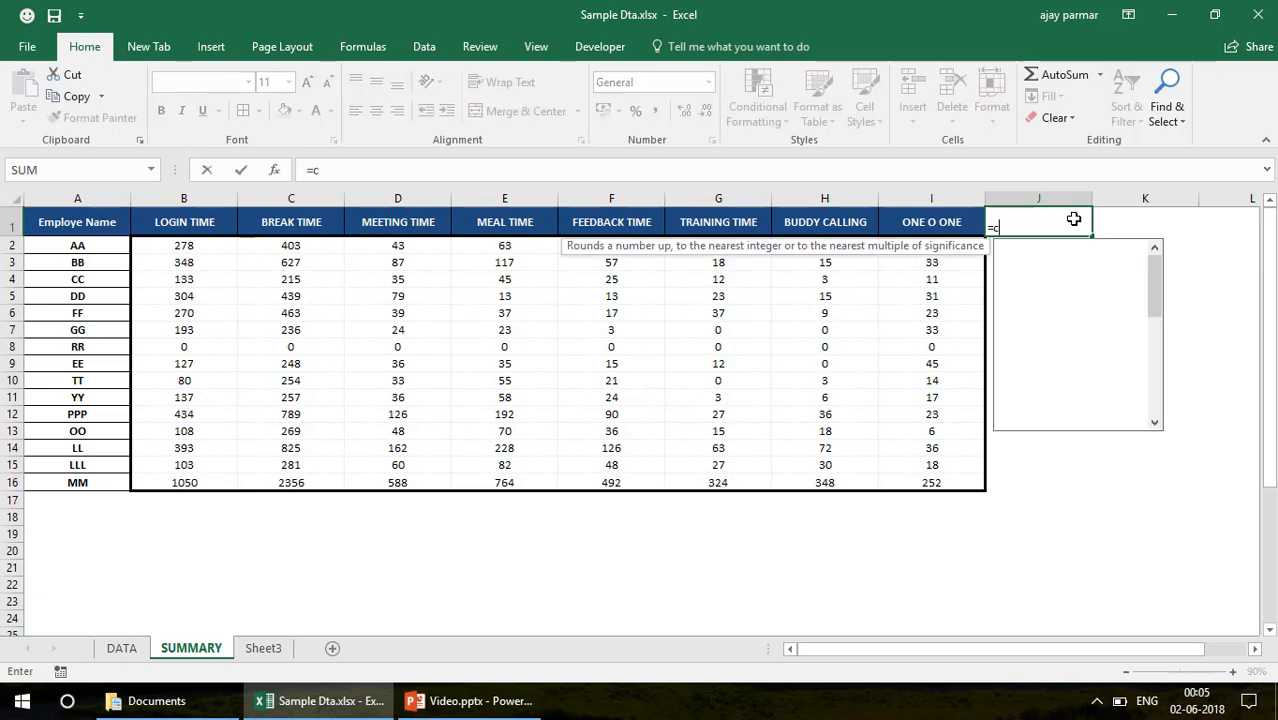
{"action": "type", "text": "ountif("}
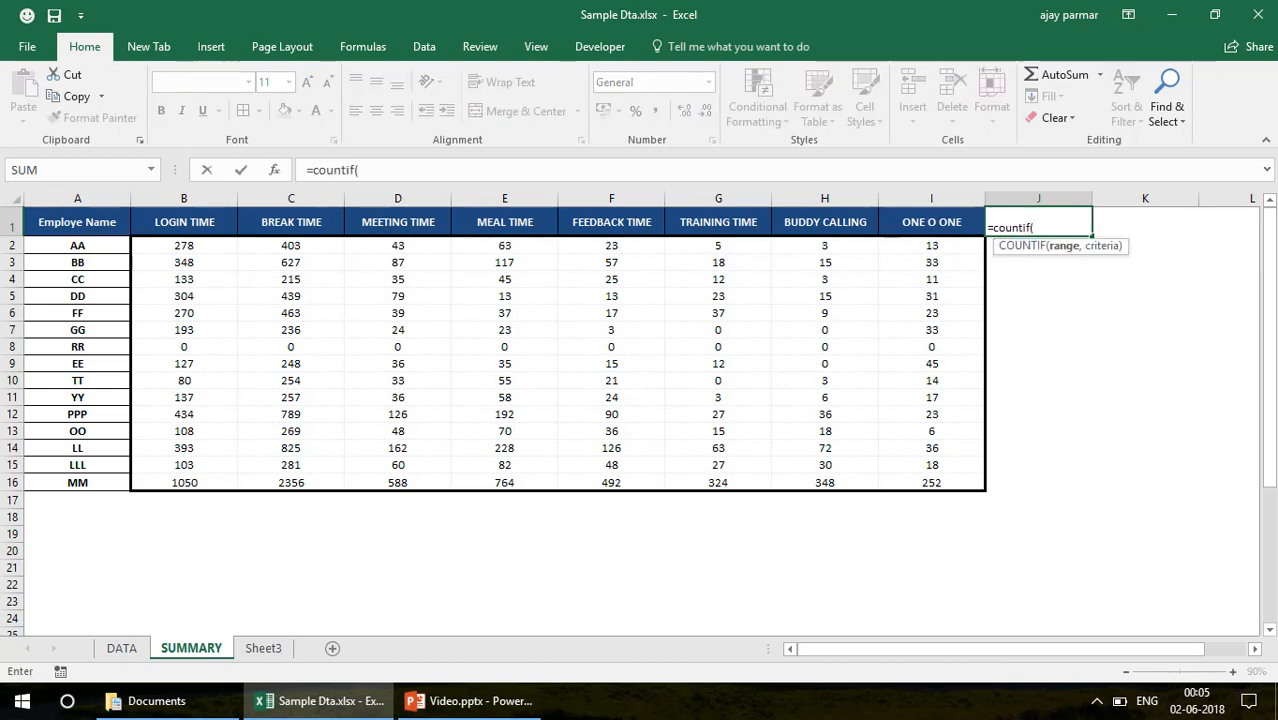
{"action": "left_click", "coordinate": [122, 650]}
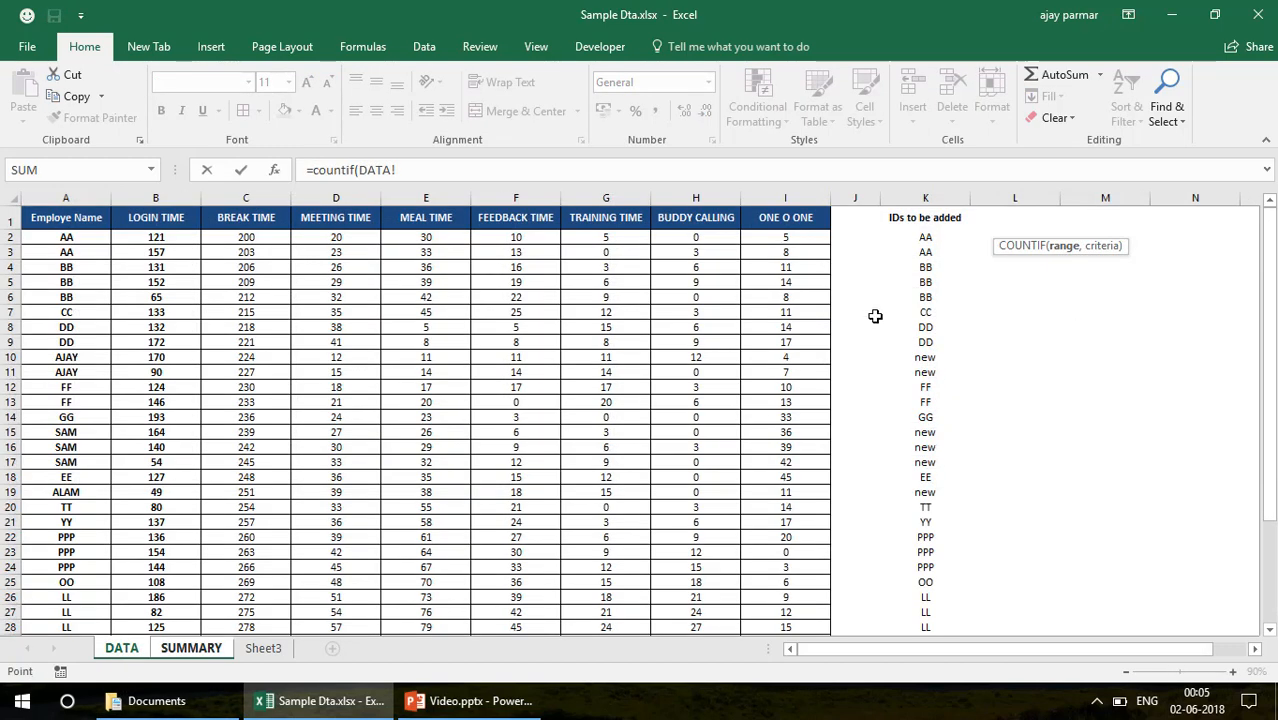
{"action": "left_click", "coordinate": [923, 197]}
{"action": "type", "text": ",\"new"}
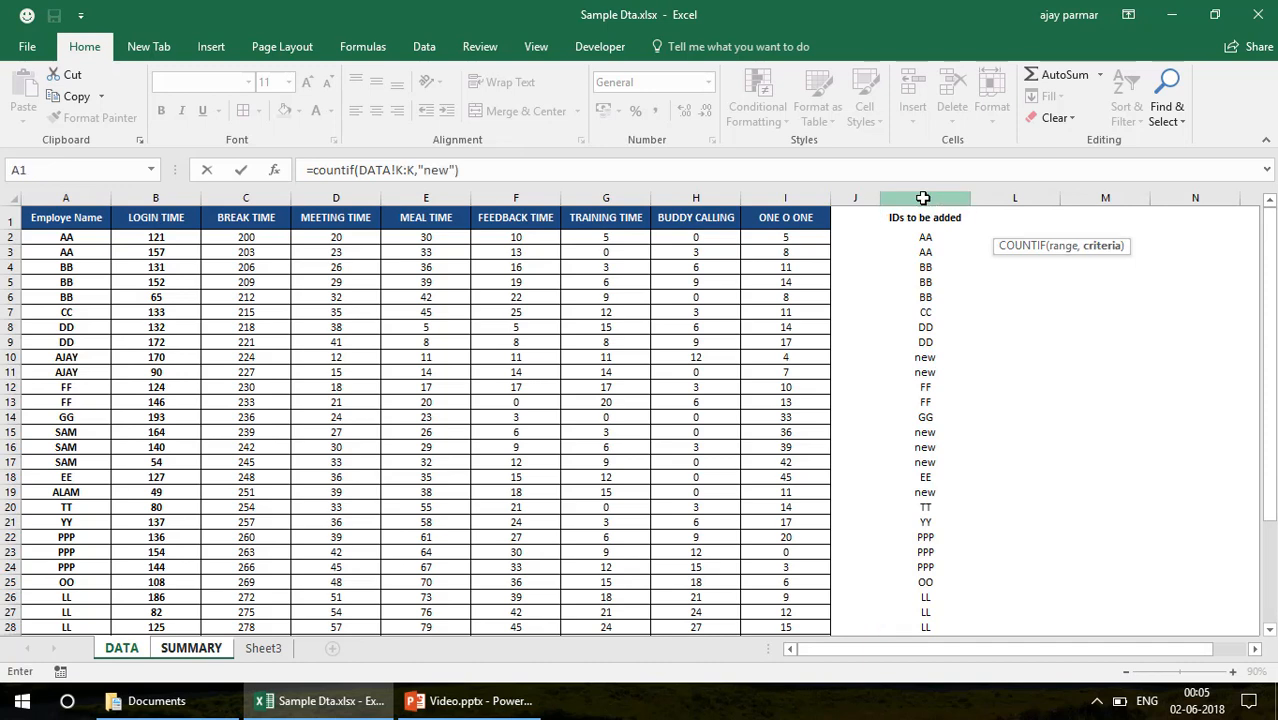
{"action": "key", "text": "Return"}
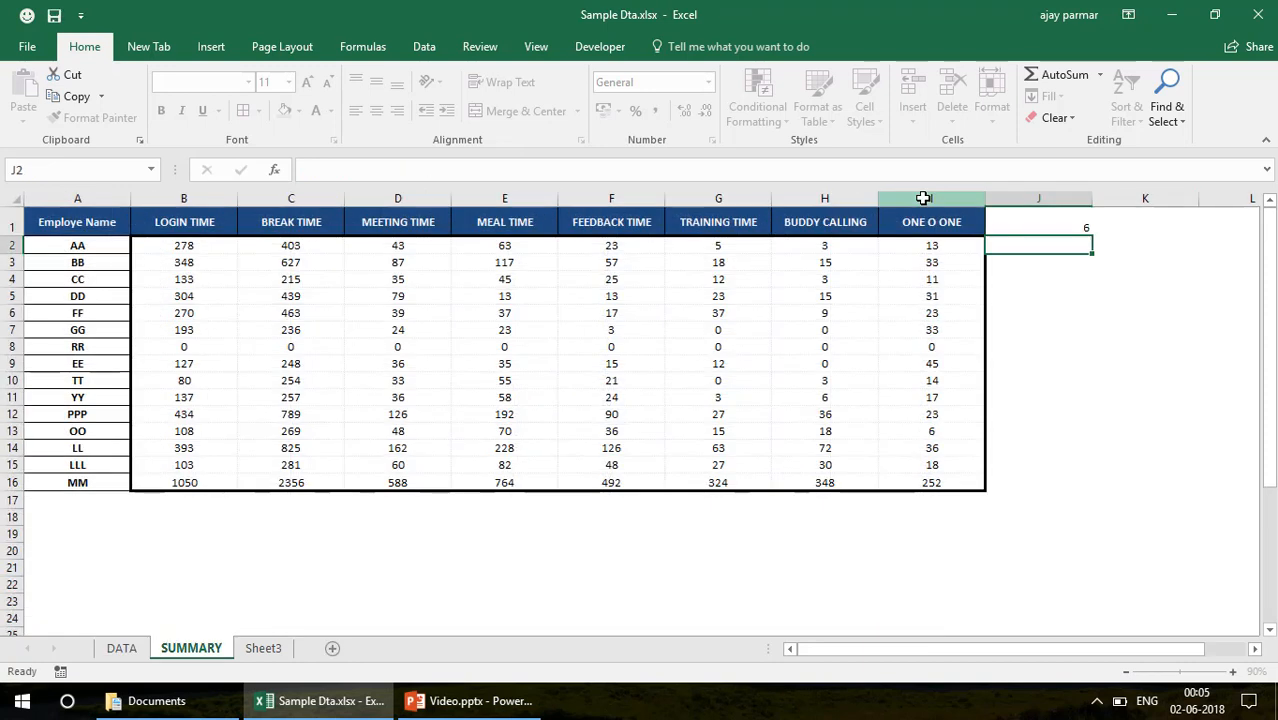
{"action": "key", "text": "Up"}
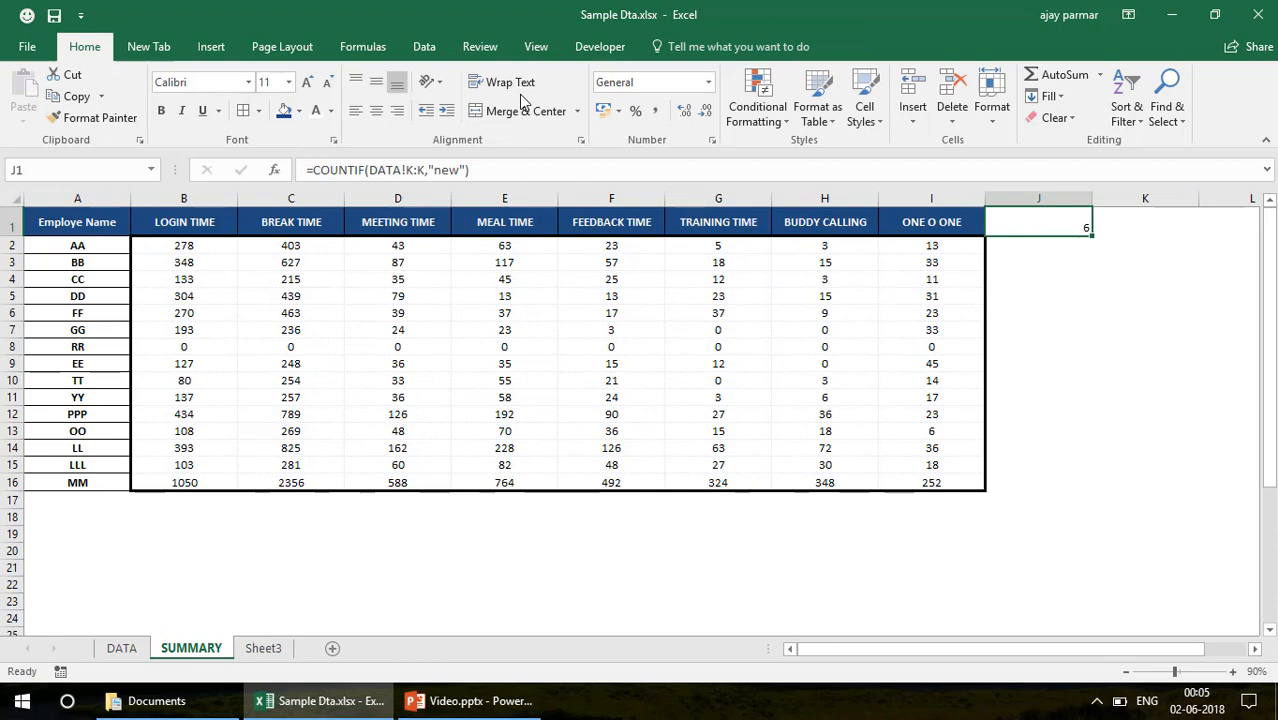
{"action": "left_click", "coordinate": [376, 110]}
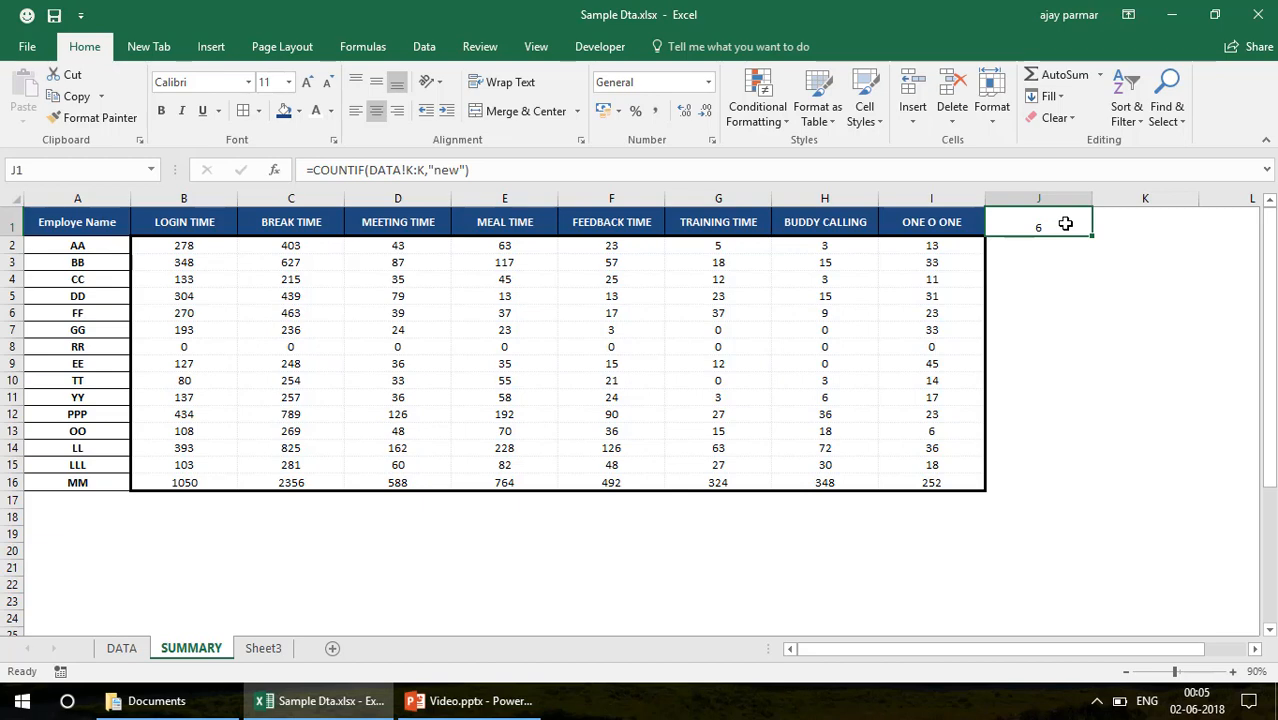
Check the names flagged new on DATA and enter the three missing employee names in SUMMARY A17:A19
{"action": "left_click", "coordinate": [121, 648]}
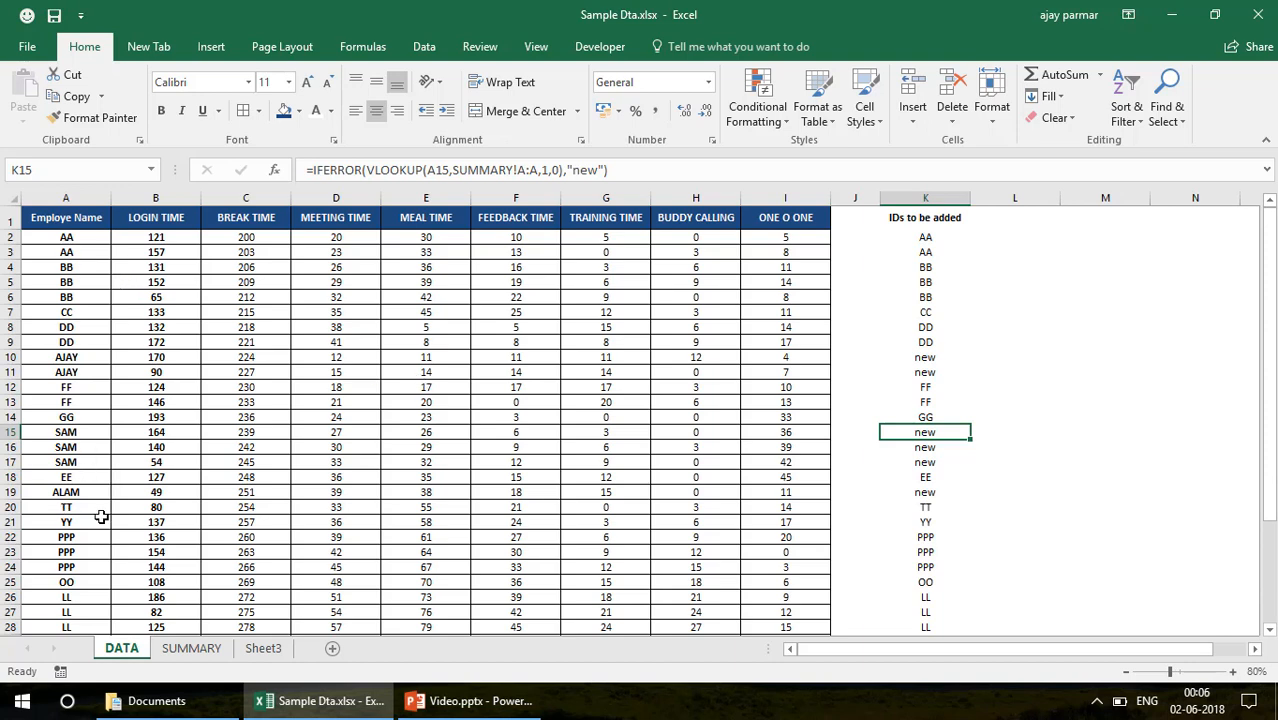
{"action": "left_click", "coordinate": [200, 648]}
{"action": "left_click", "coordinate": [97, 495]}
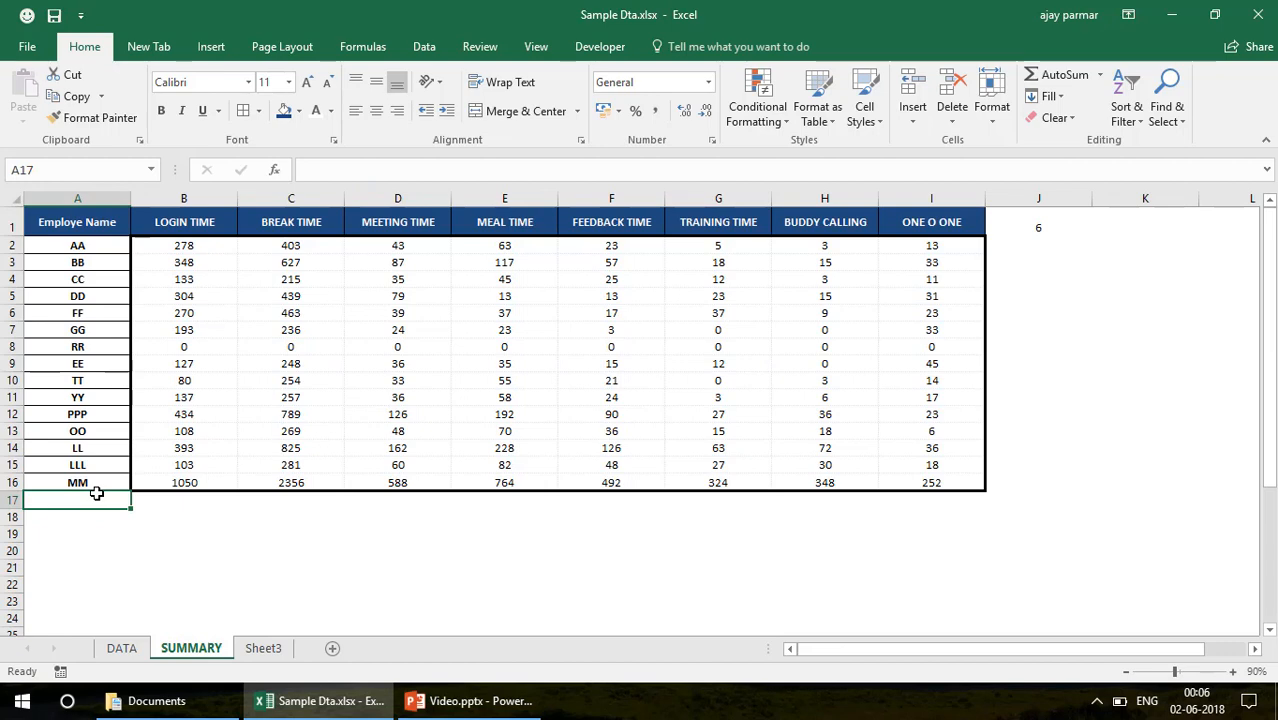
{"action": "type", "text": "ajay"}
{"action": "key", "text": "Return"}
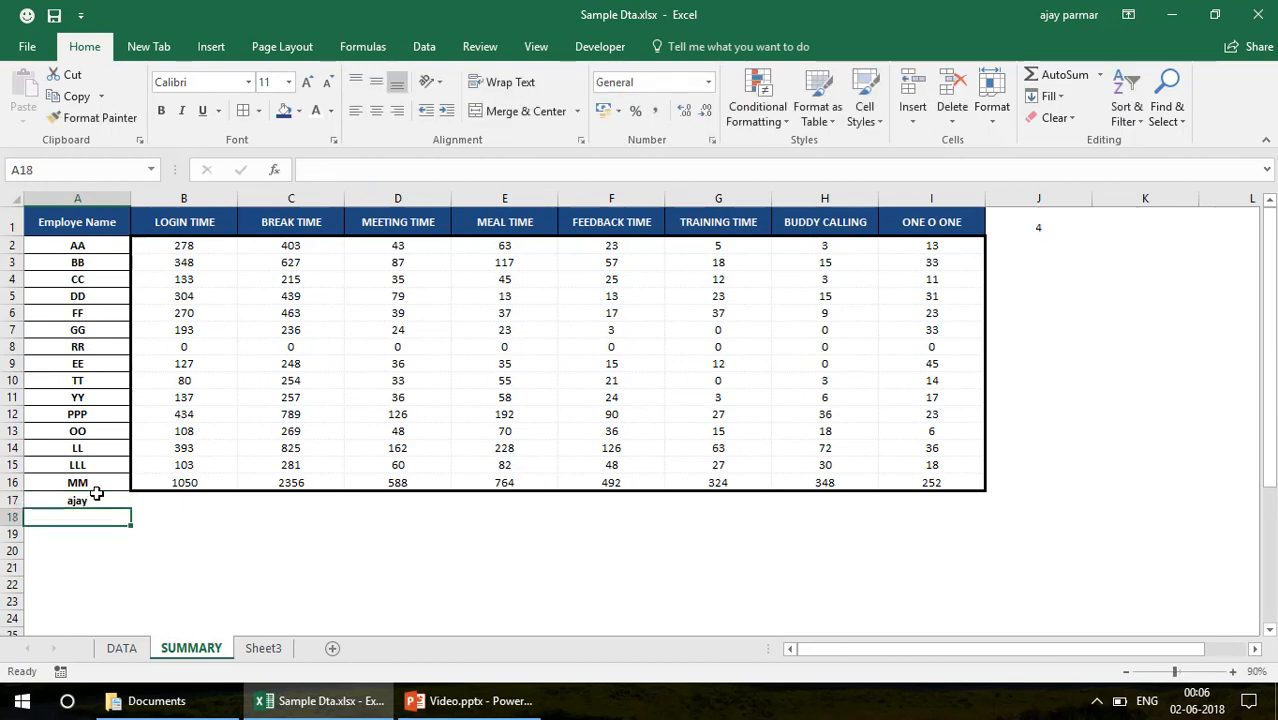
{"action": "type", "text": "sam"}
{"action": "key", "text": "Return"}
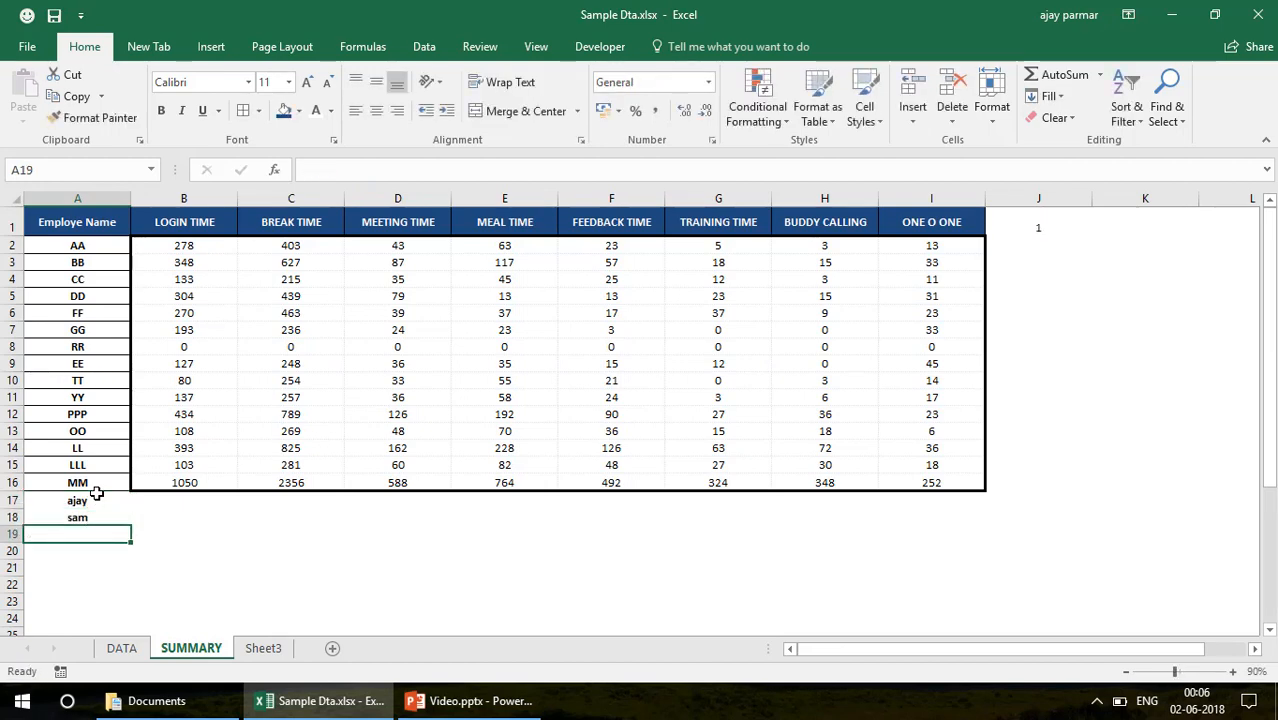
{"action": "type", "text": "alam"}
{"action": "key", "text": "Return"}
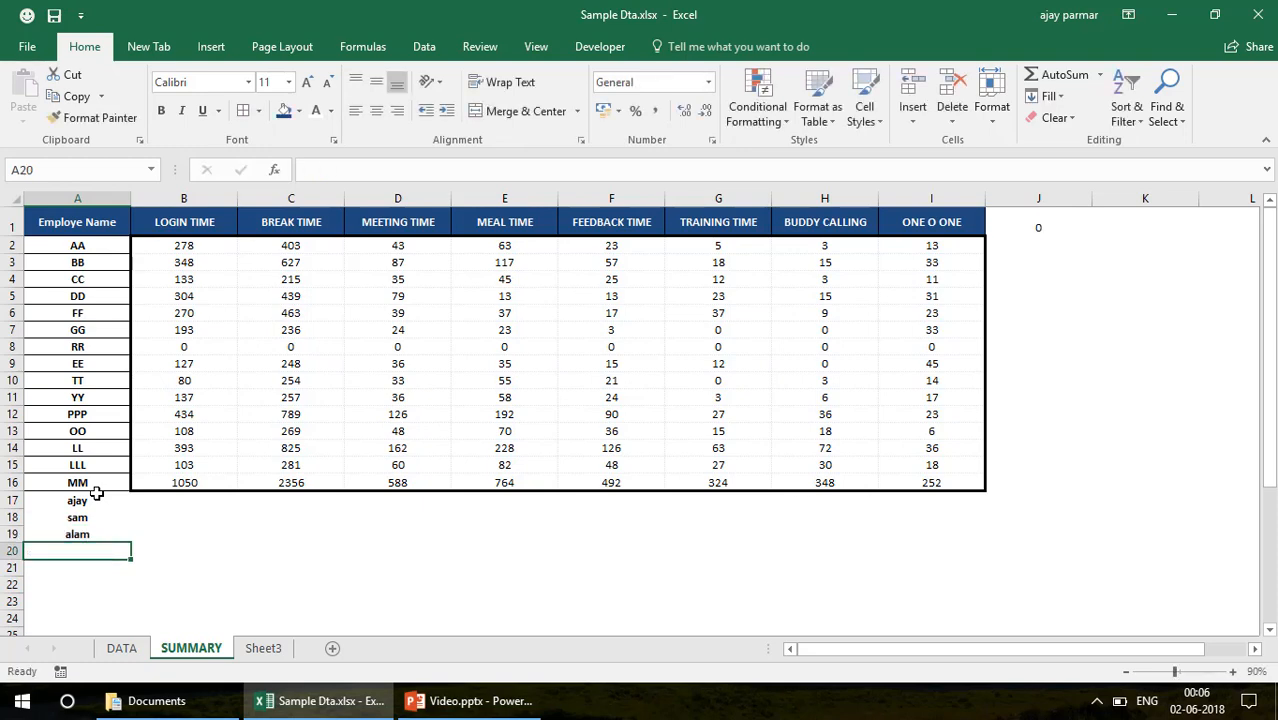
Undo the three employee name entries in SUMMARY A17:A19
{"action": "left_click", "coordinate": [1030, 244]}
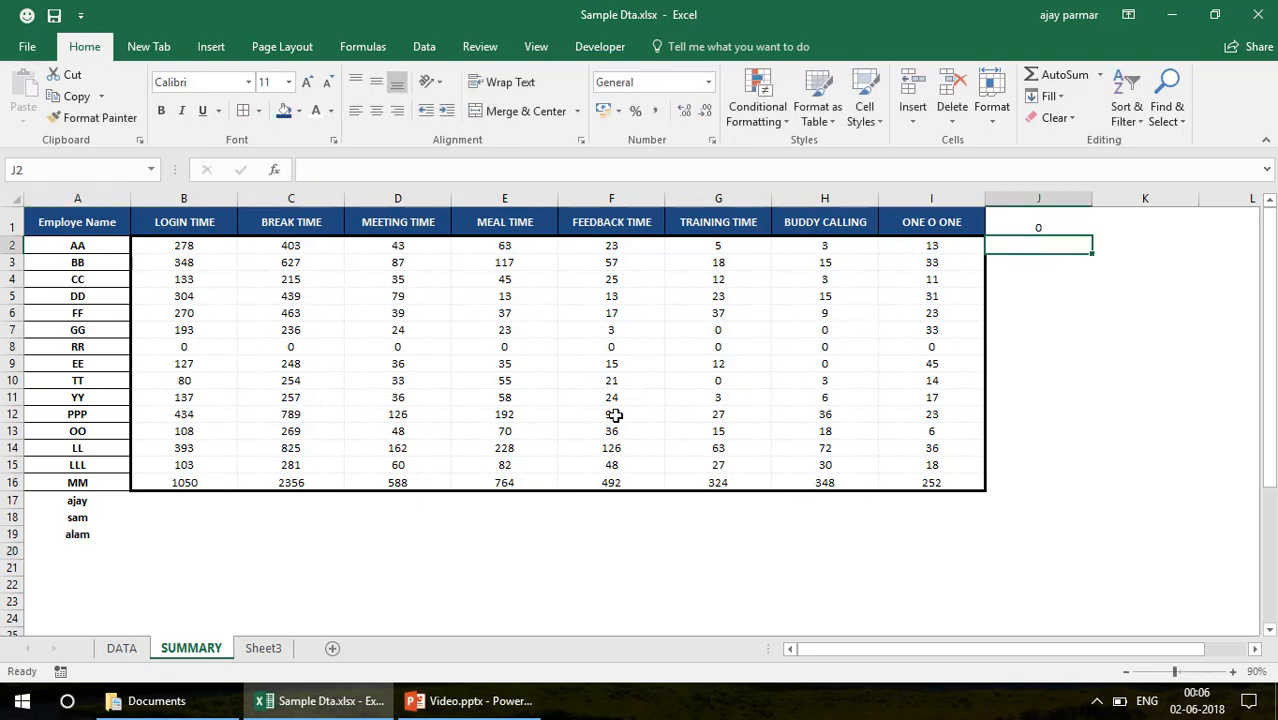
{"action": "key", "text": "ctrl+z"}
{"action": "key", "text": "ctrl+z"}
{"action": "key", "text": "ctrl+z"}
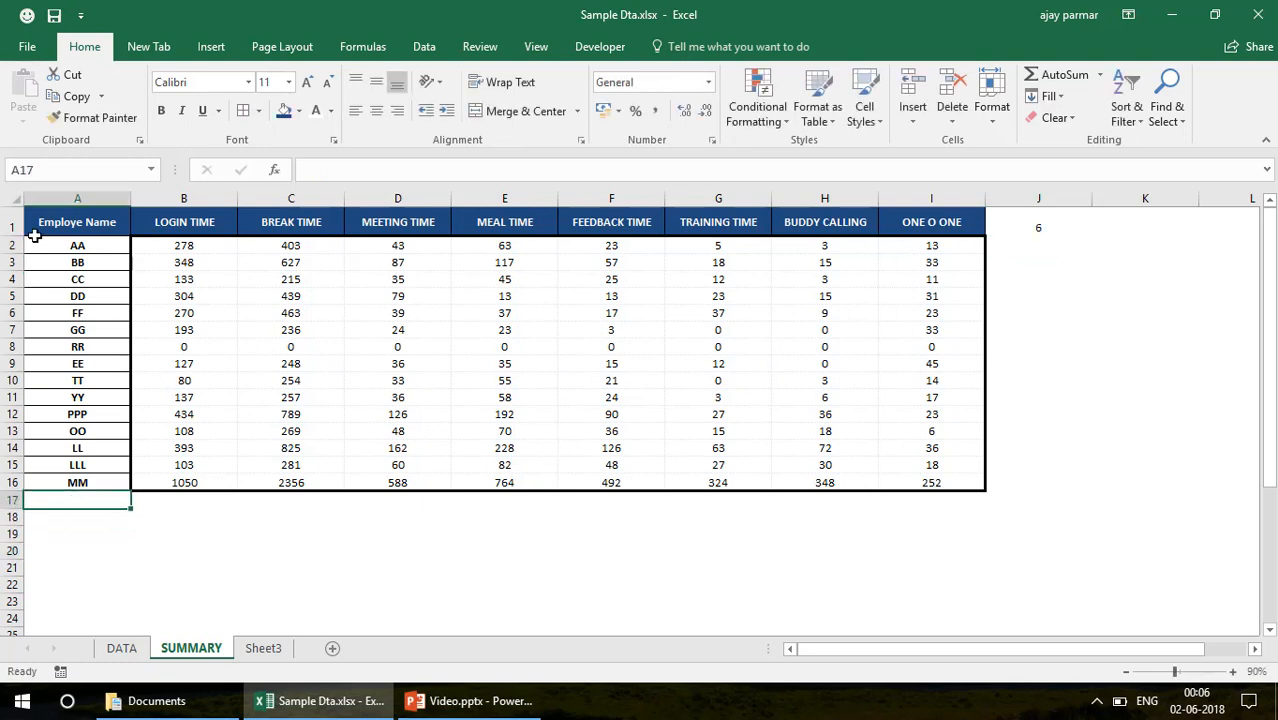
Start a formula-based conditional formatting rule for SUMMARY A1:I16 with the formula =$J$1>0
{"action": "left_click", "coordinate": [100, 220]}
{"action": "left_click", "coordinate": [959, 482], "text": "shift"}
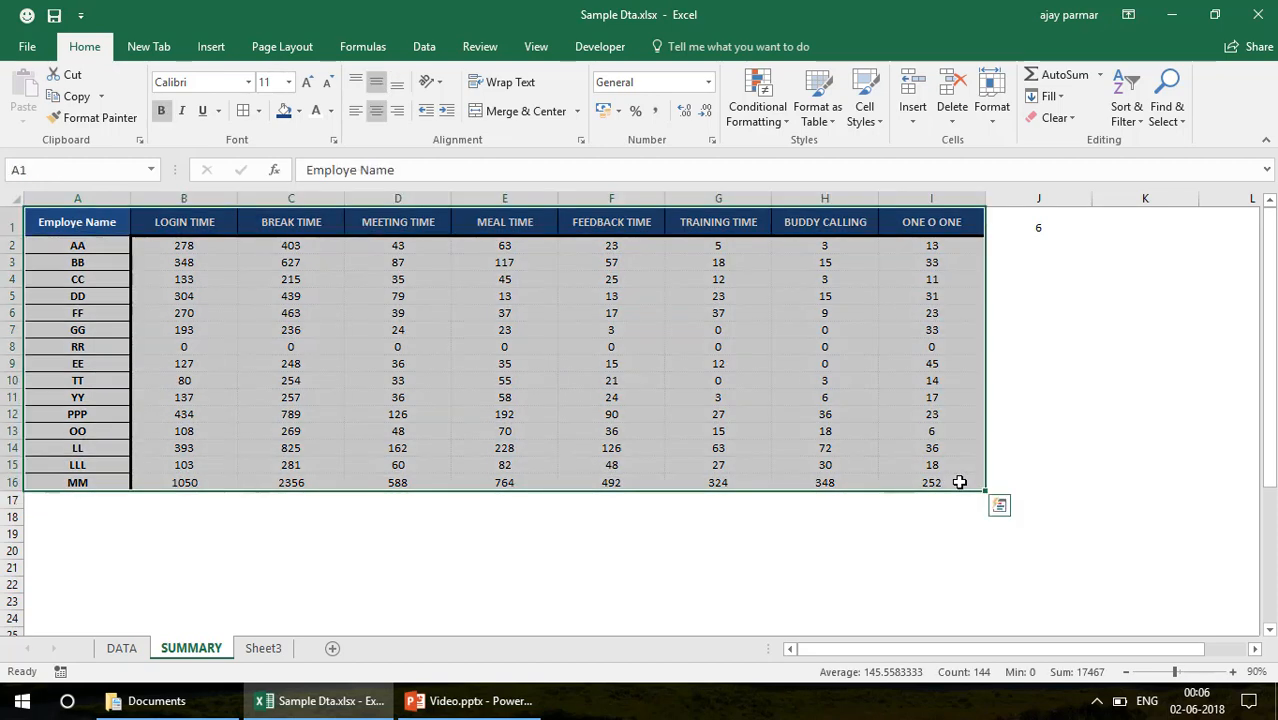
{"action": "left_click", "coordinate": [779, 127]}
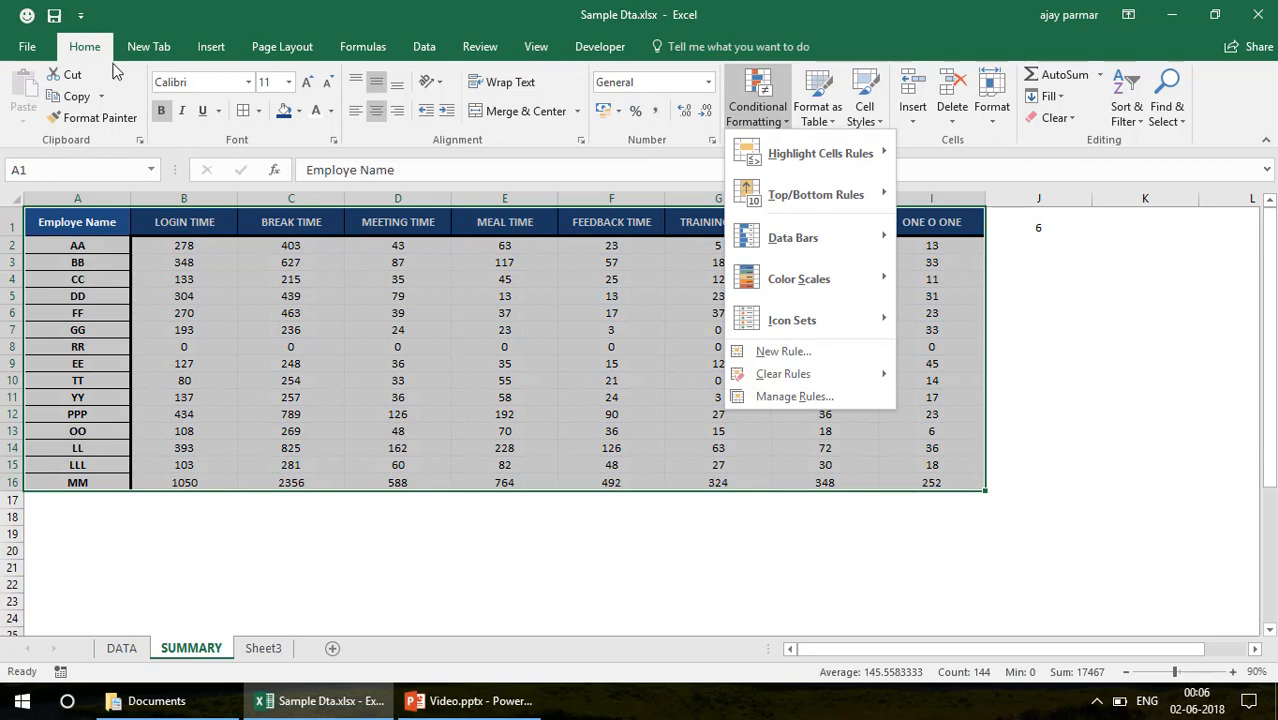
{"action": "left_click", "coordinate": [789, 350]}
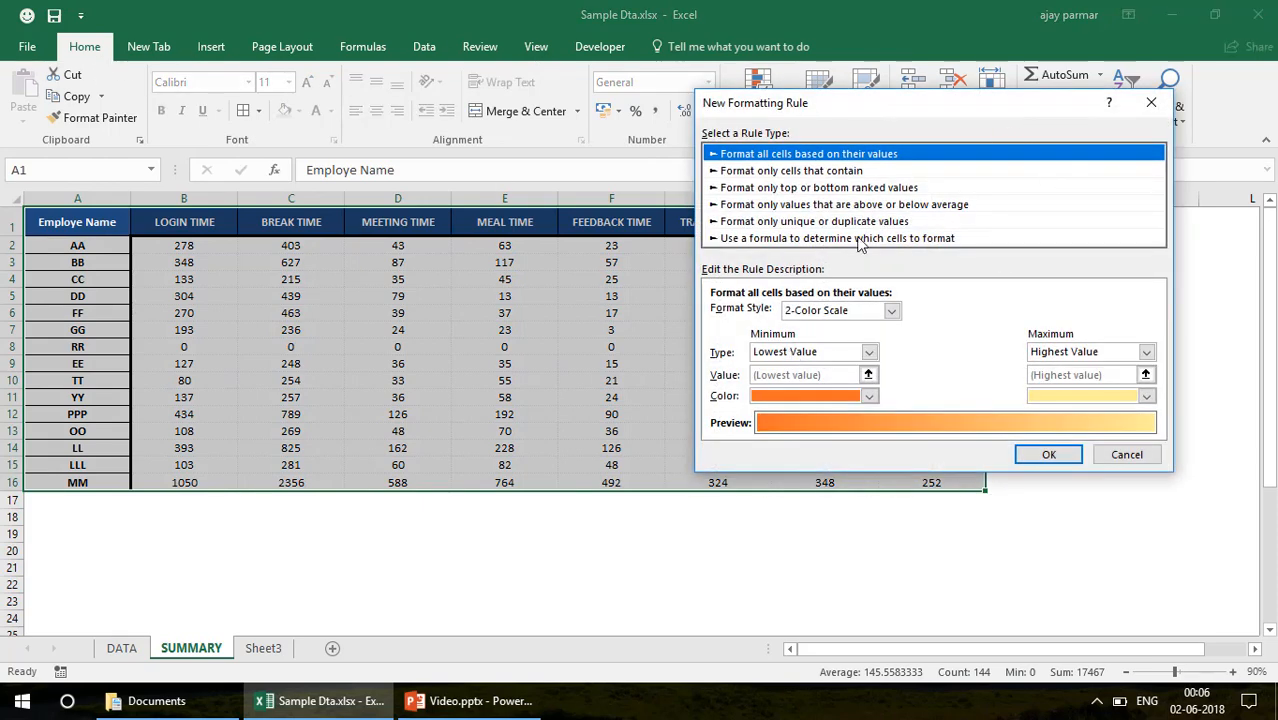
{"action": "left_click", "coordinate": [854, 242]}
{"action": "left_click_drag", "start_coordinate": [916, 120], "coordinate": [497, 166]}
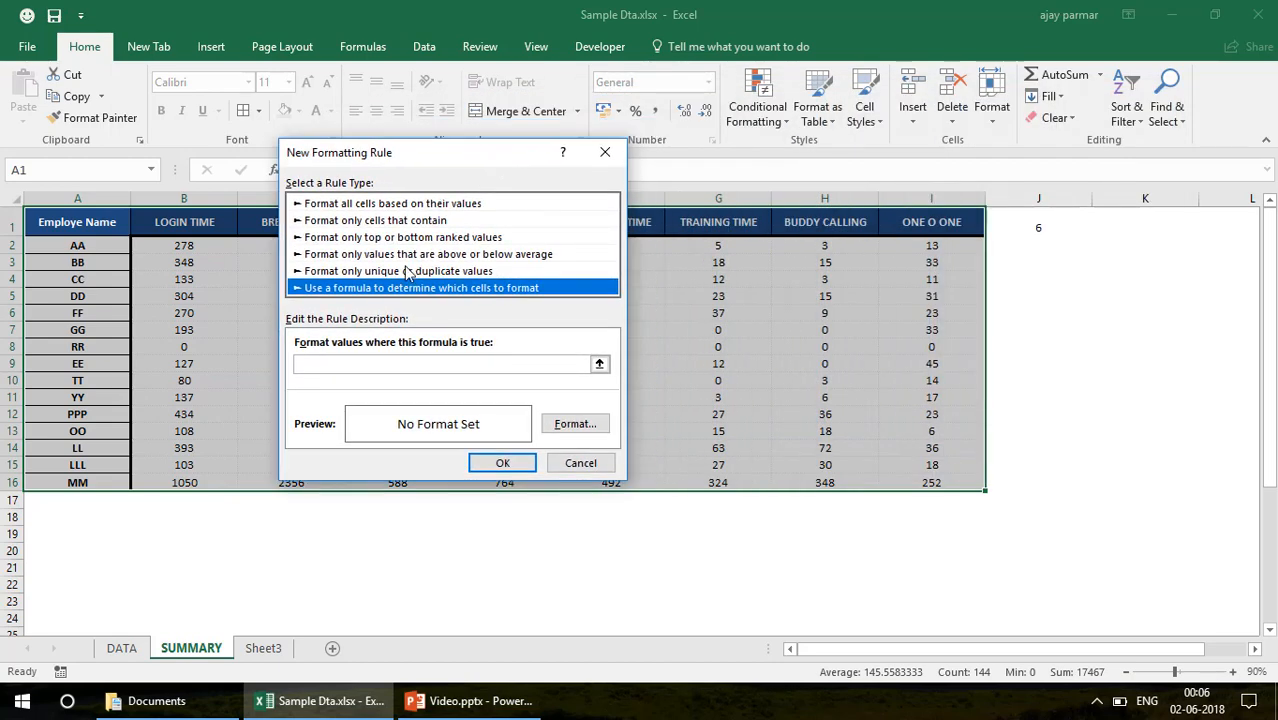
{"action": "left_click", "coordinate": [345, 363]}
{"action": "left_click", "coordinate": [1047, 226]}
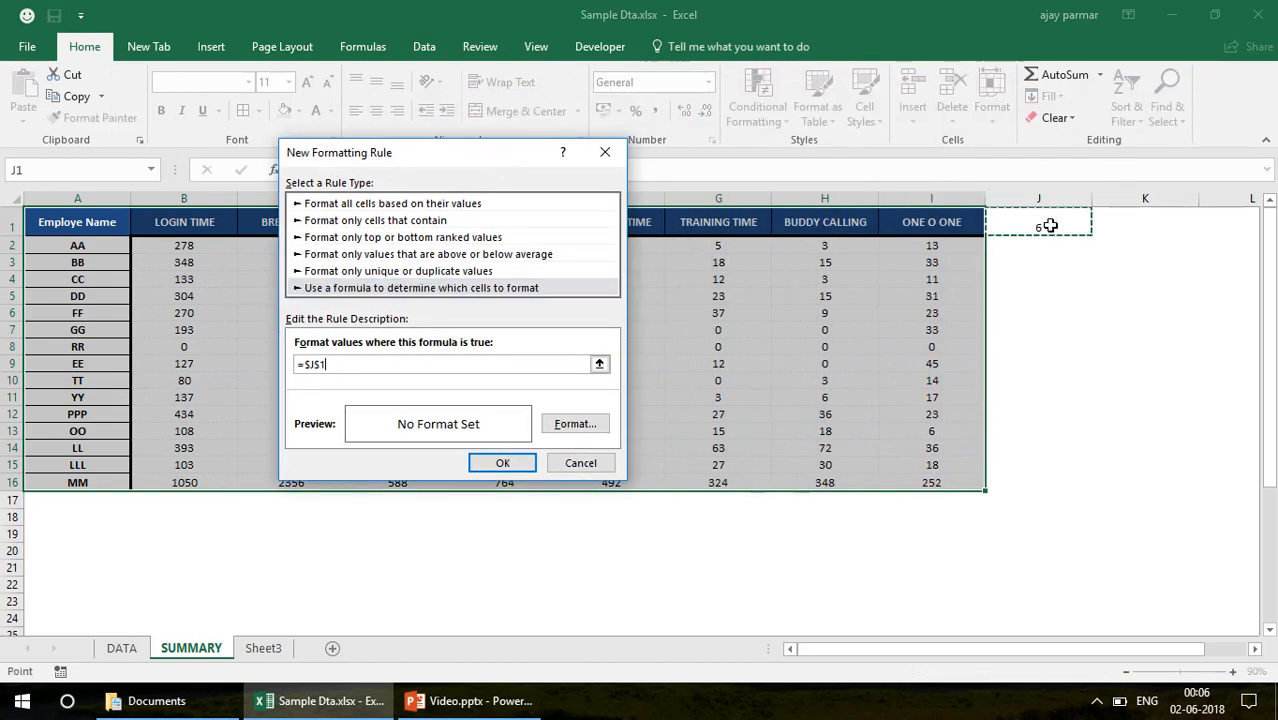
{"action": "type", "text": ">0"}
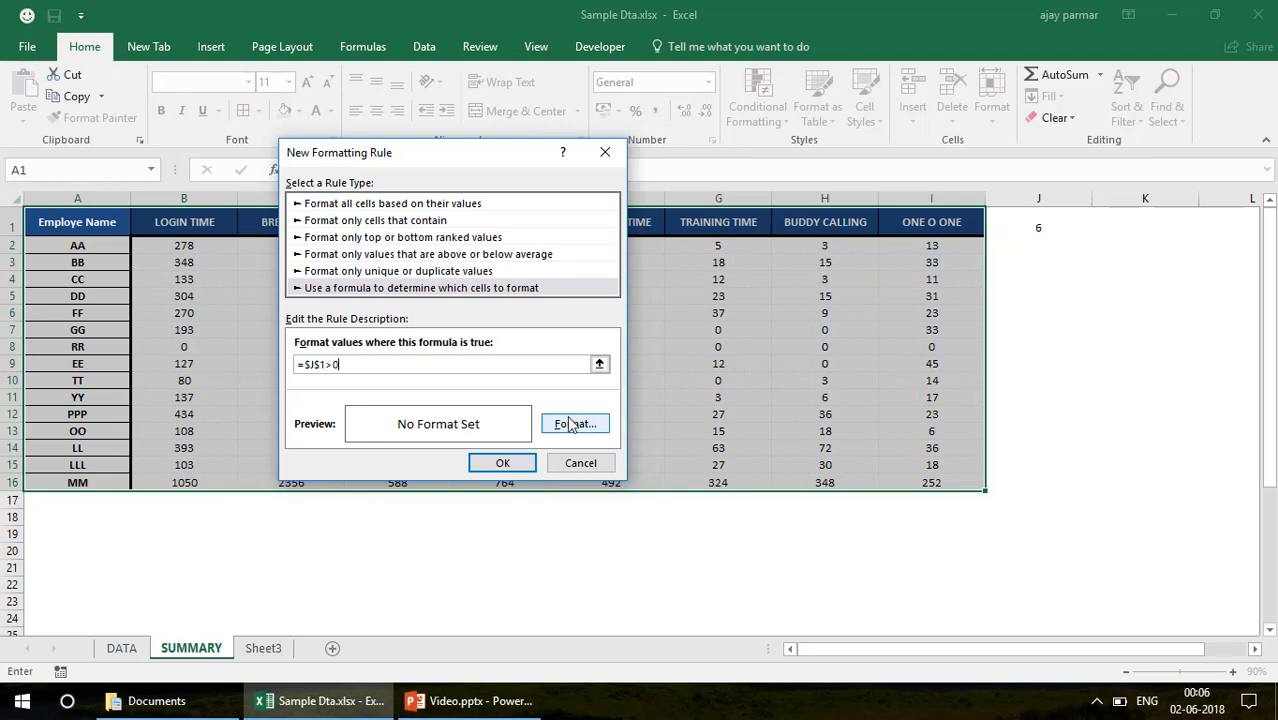
Give the formatting rule a red background fill and apply it to the summary table
{"action": "left_click", "coordinate": [574, 425]}
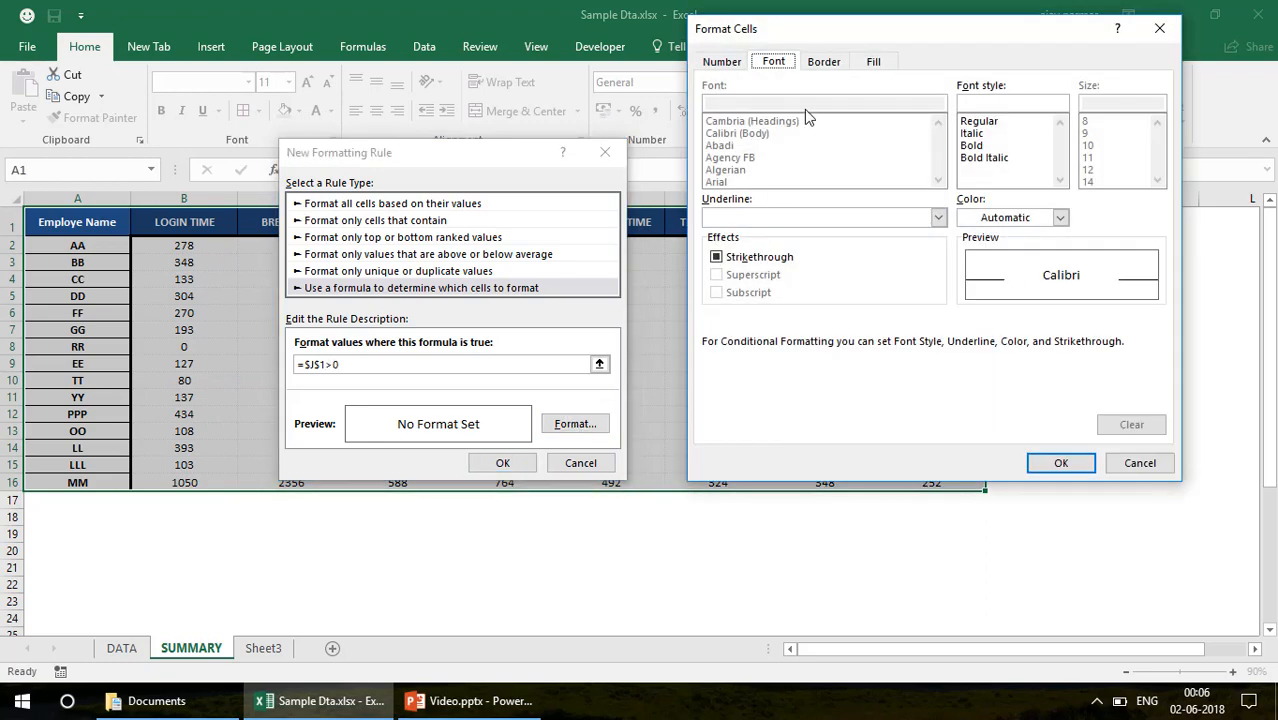
{"action": "left_click", "coordinate": [826, 62]}
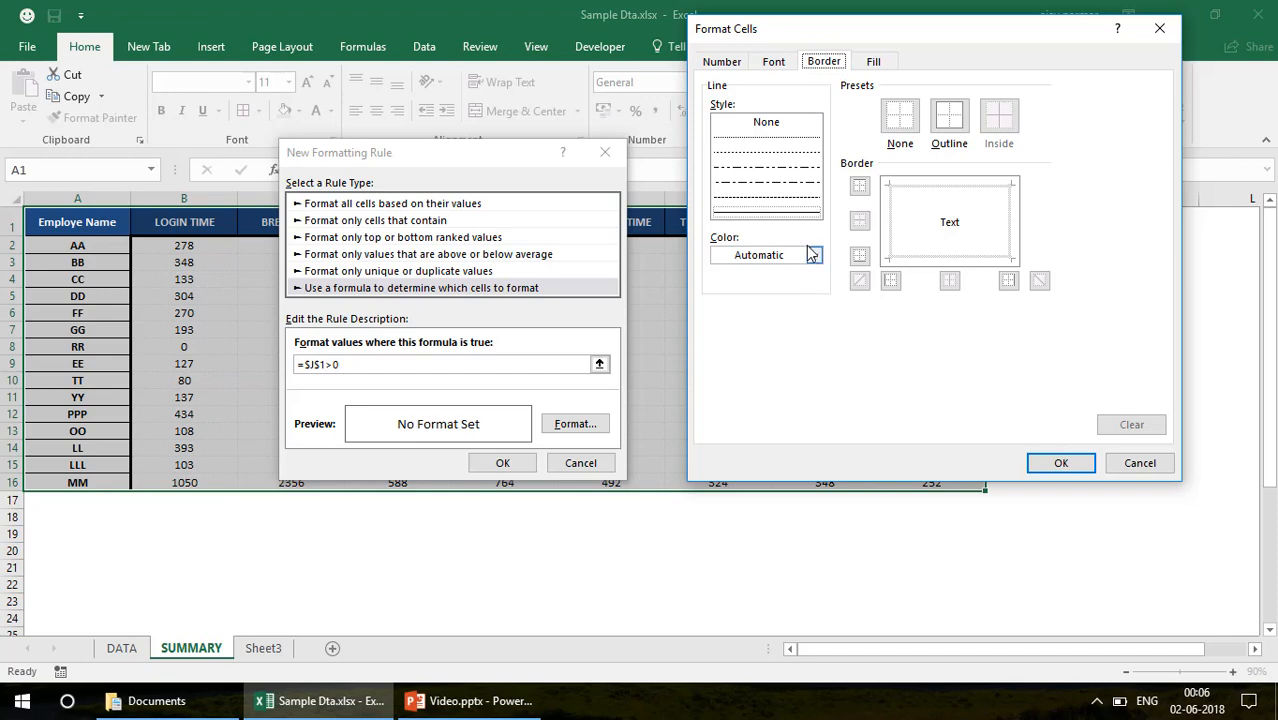
{"action": "left_click", "coordinate": [874, 64]}
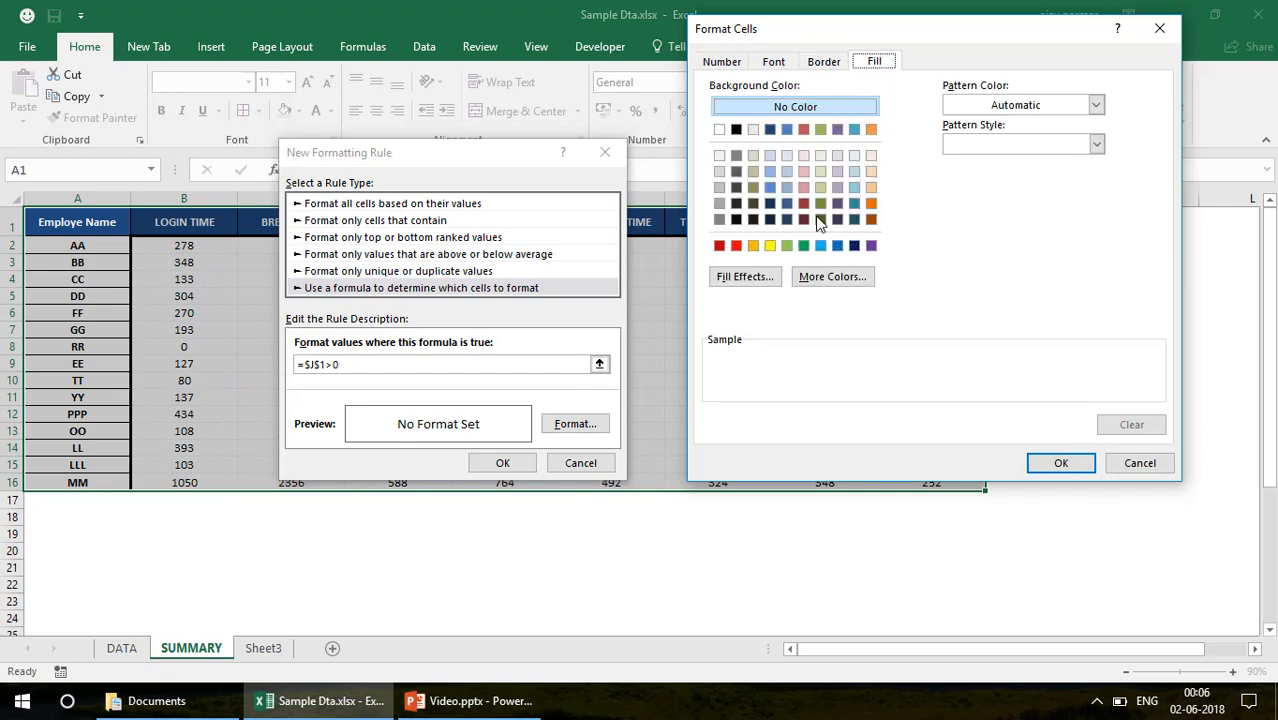
{"action": "left_click", "coordinate": [736, 246]}
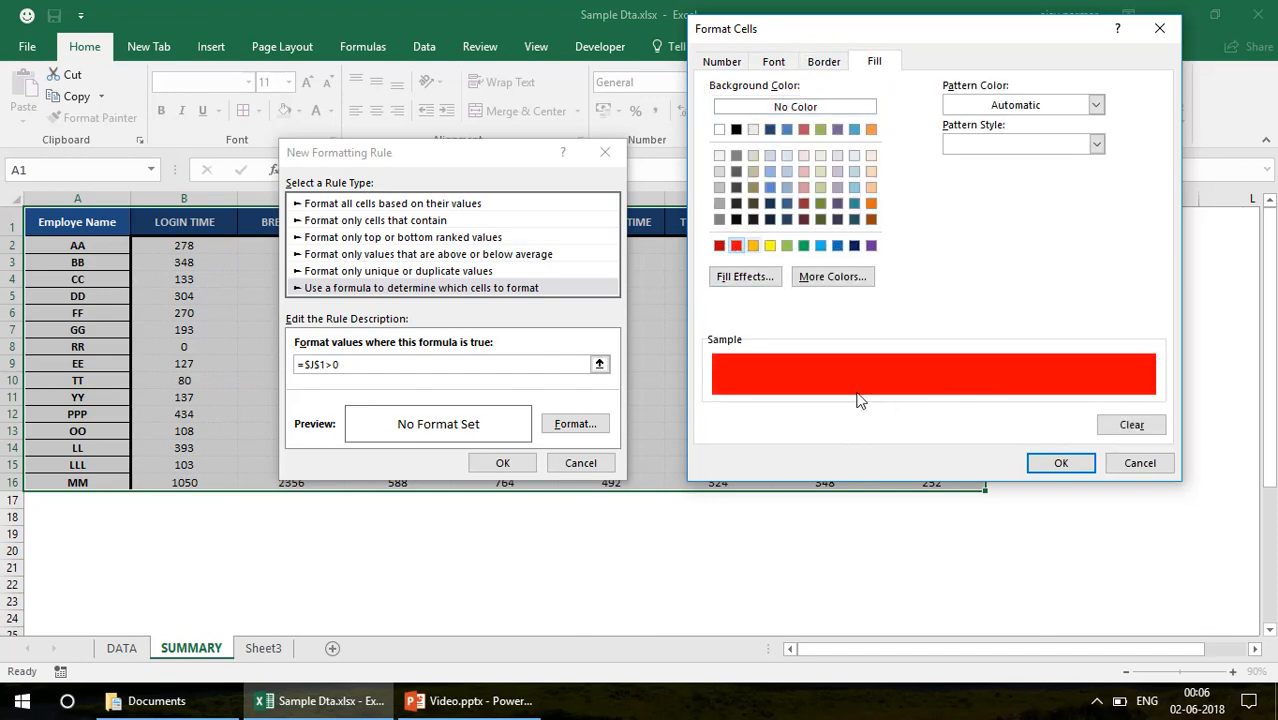
{"action": "left_click", "coordinate": [1058, 463]}
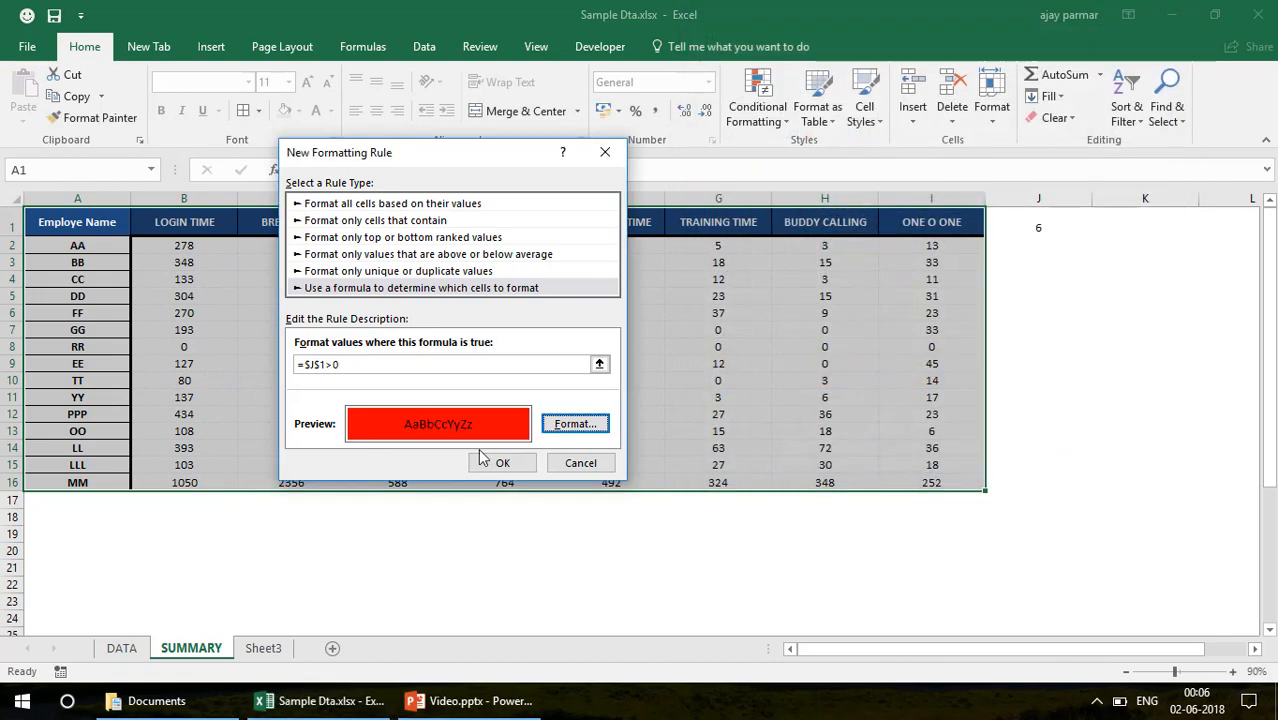
{"action": "left_click", "coordinate": [503, 464]}
{"action": "left_click", "coordinate": [336, 572]}
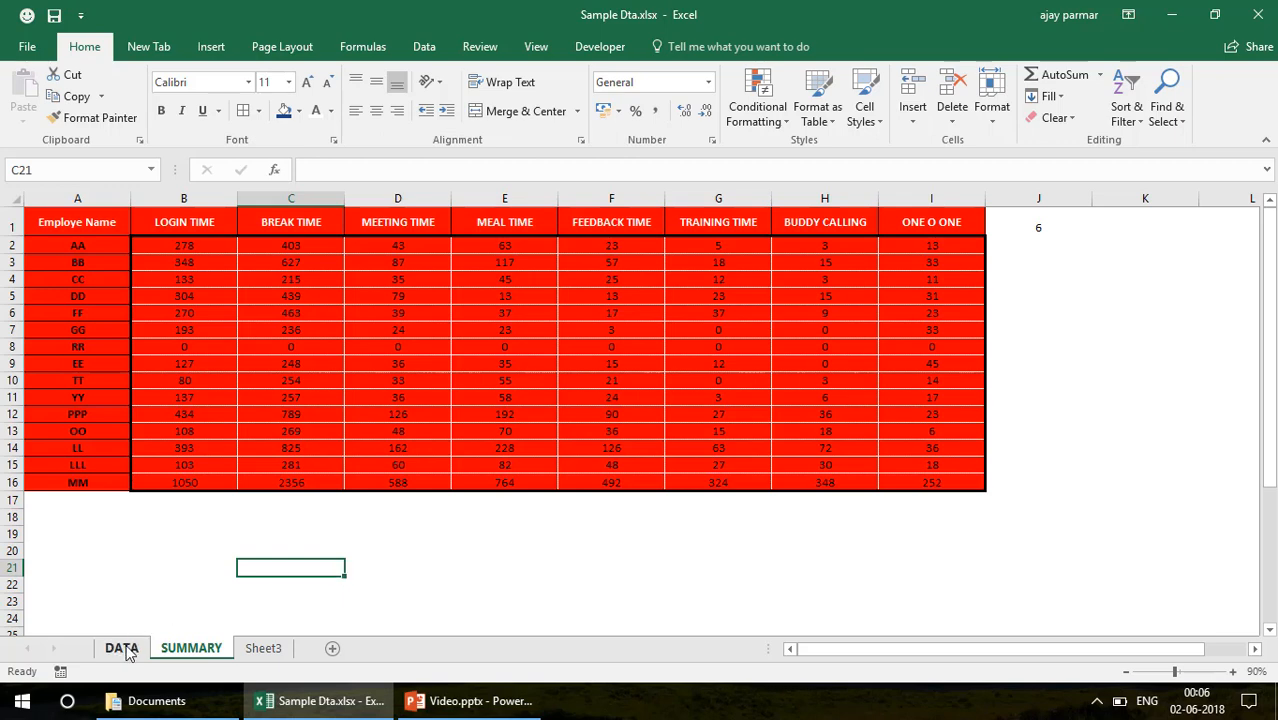
Test the formatting rule by entering the three names flagged new on DATA in SUMMARY A17:A19
{"action": "left_click", "coordinate": [105, 500]}
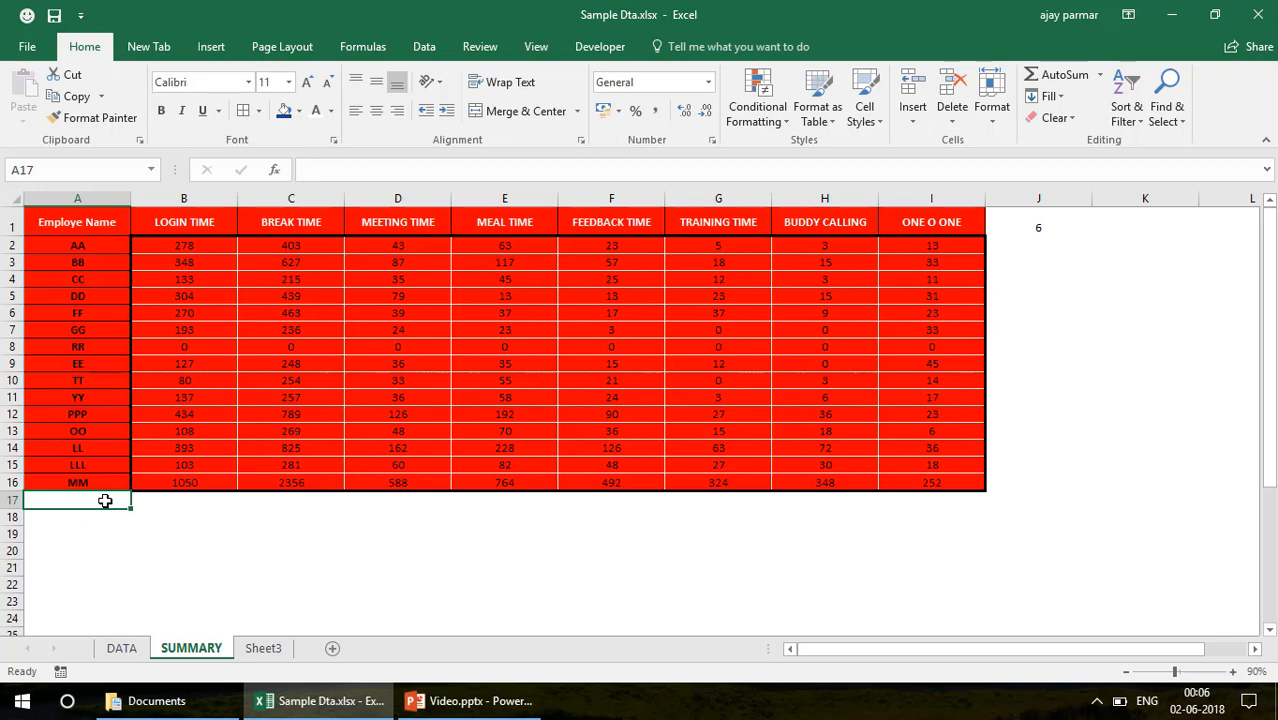
{"action": "type", "text": "aj"}
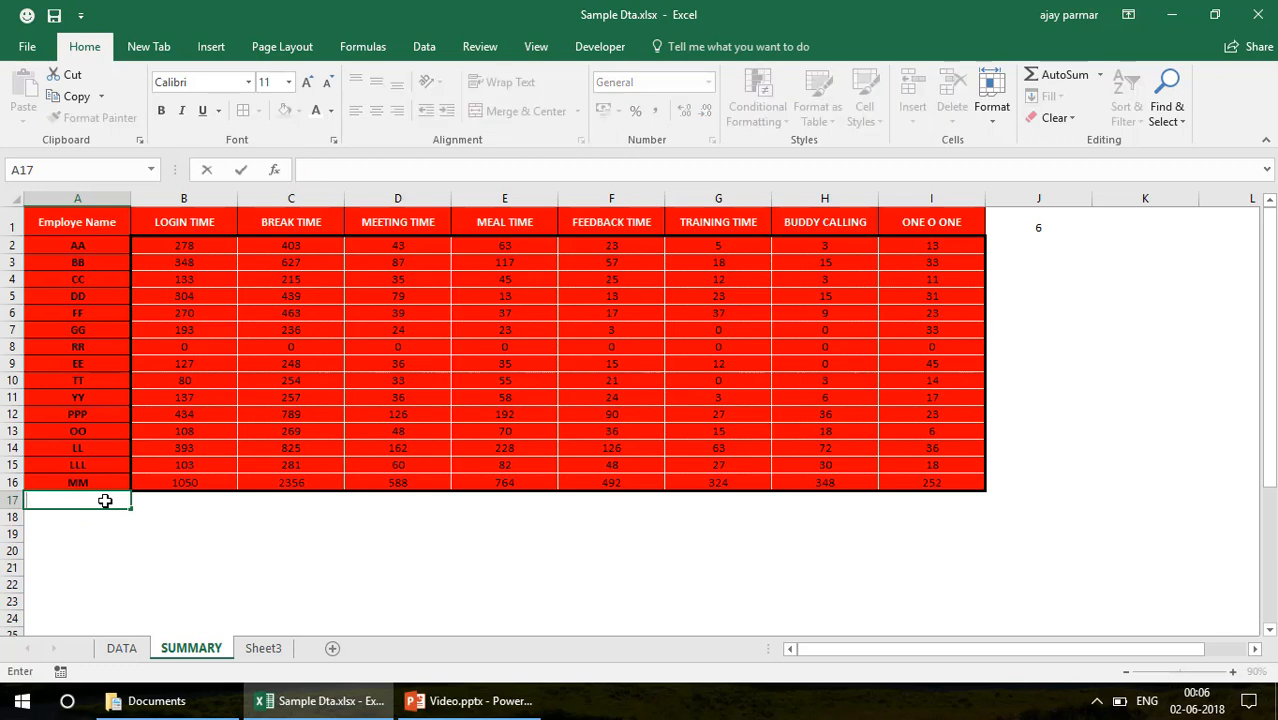
{"action": "left_click", "coordinate": [133, 654]}
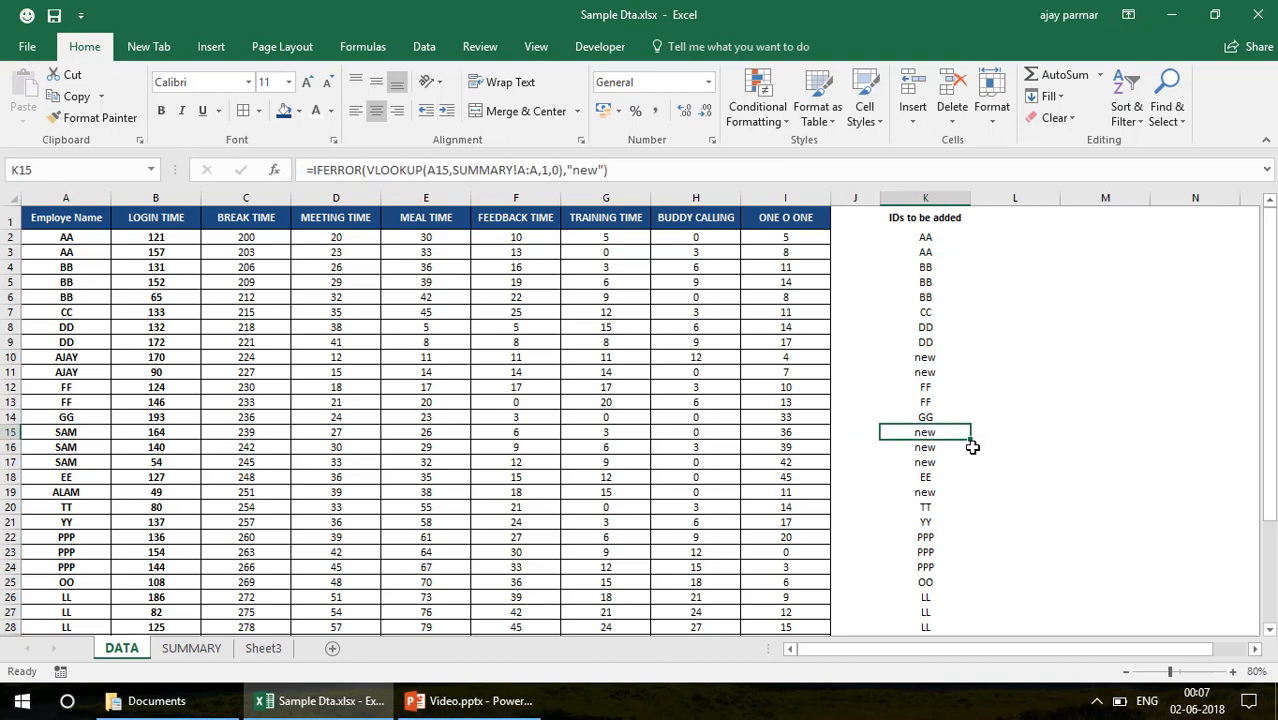
{"action": "left_click", "coordinate": [73, 430]}
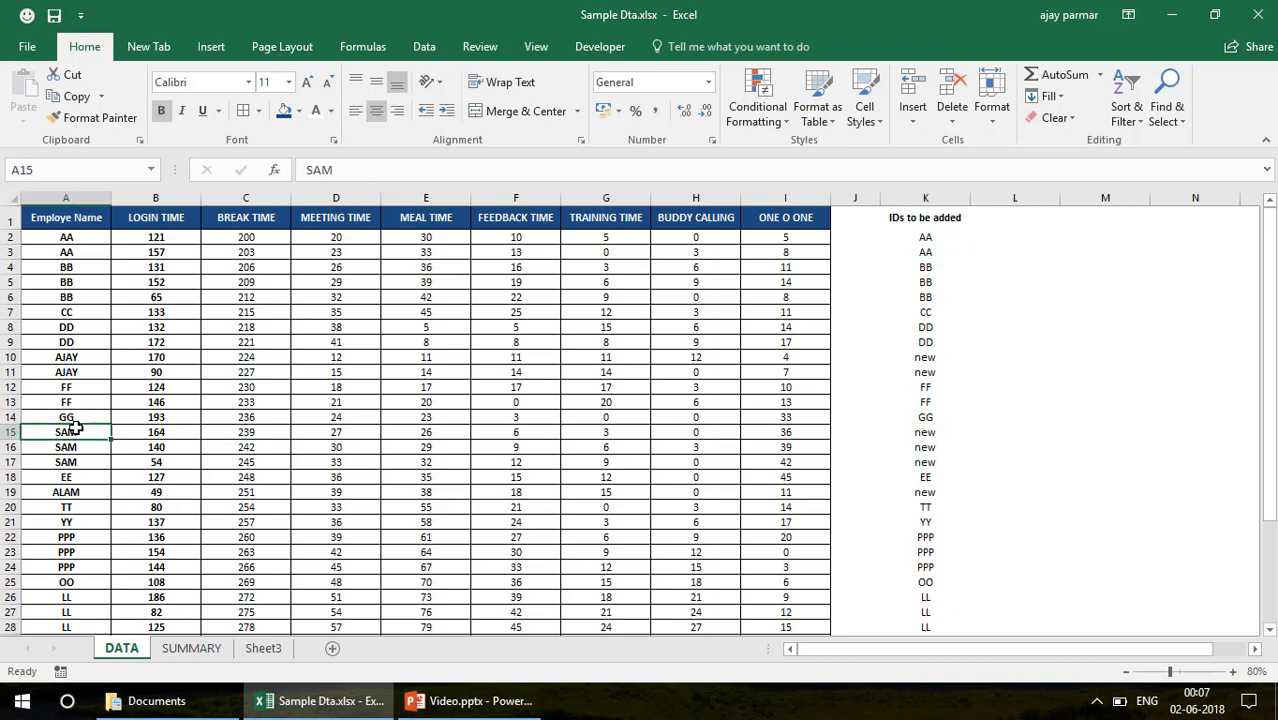
{"action": "left_click", "coordinate": [191, 648]}
{"action": "type", "text": "ajay"}
{"action": "key", "text": "Return"}
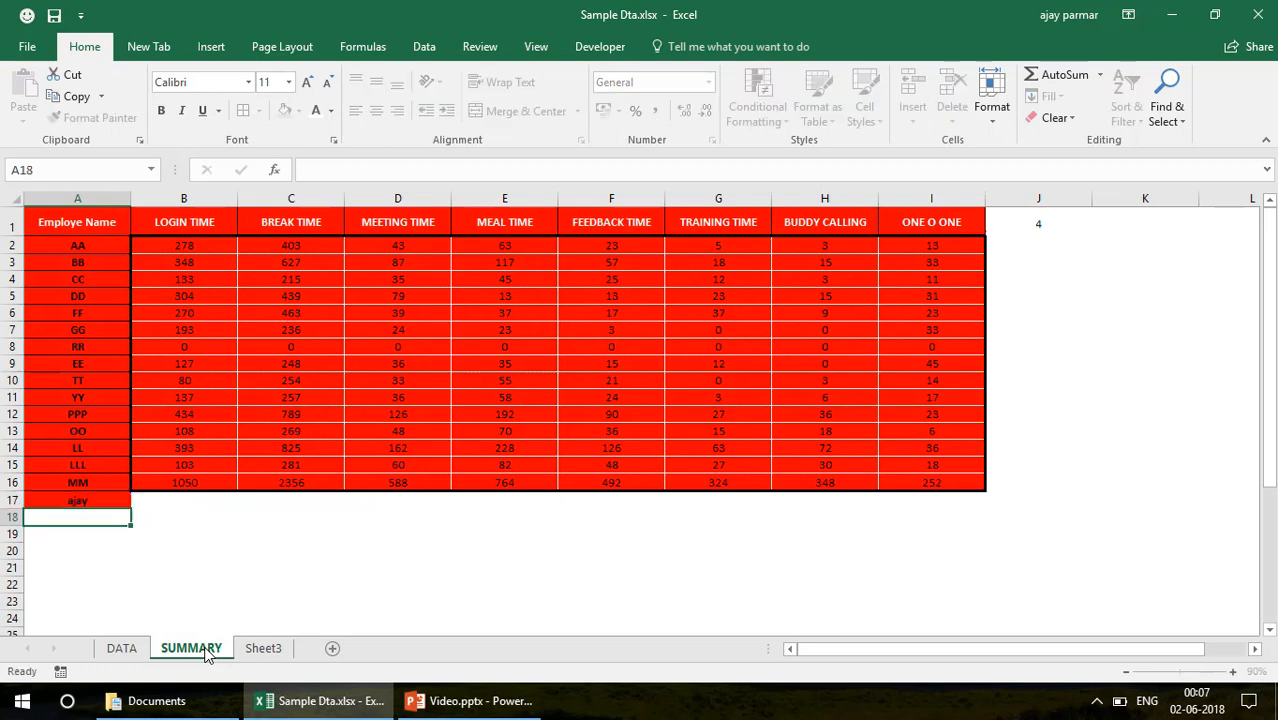
{"action": "type", "text": "sam"}
{"action": "key", "text": "Return"}
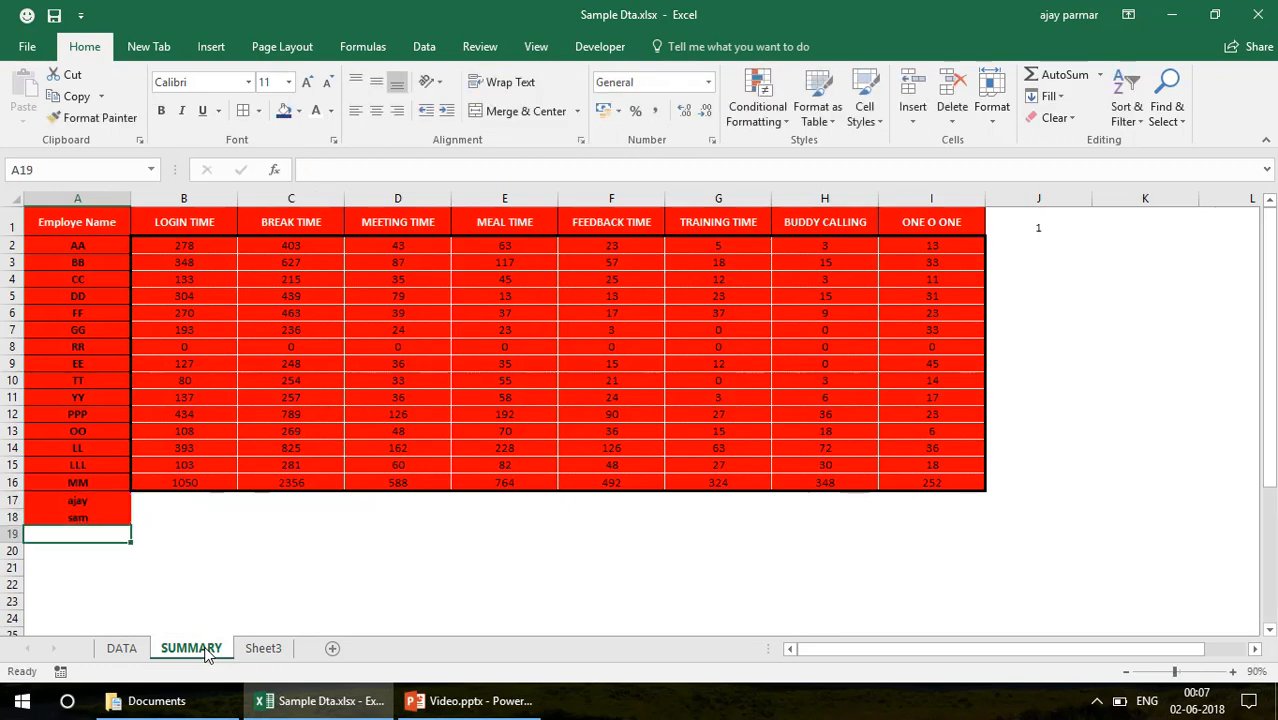
{"action": "type", "text": "alam"}
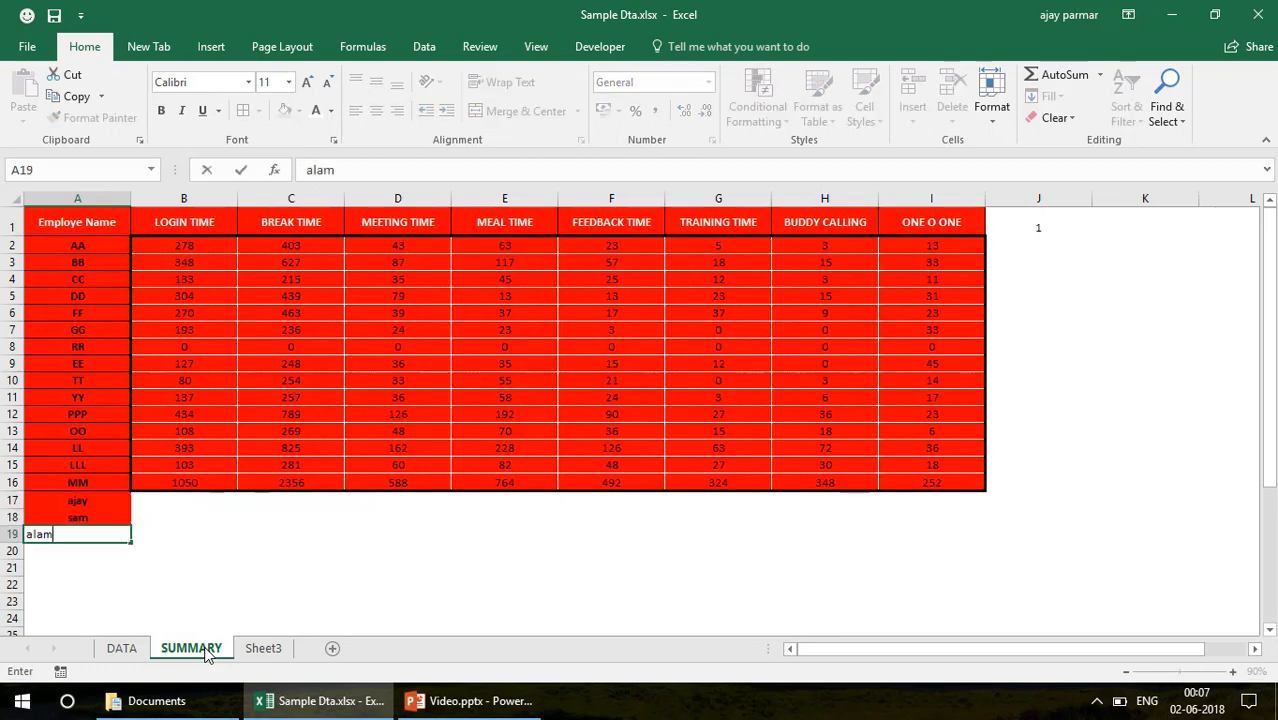
{"action": "key", "text": "Return"}
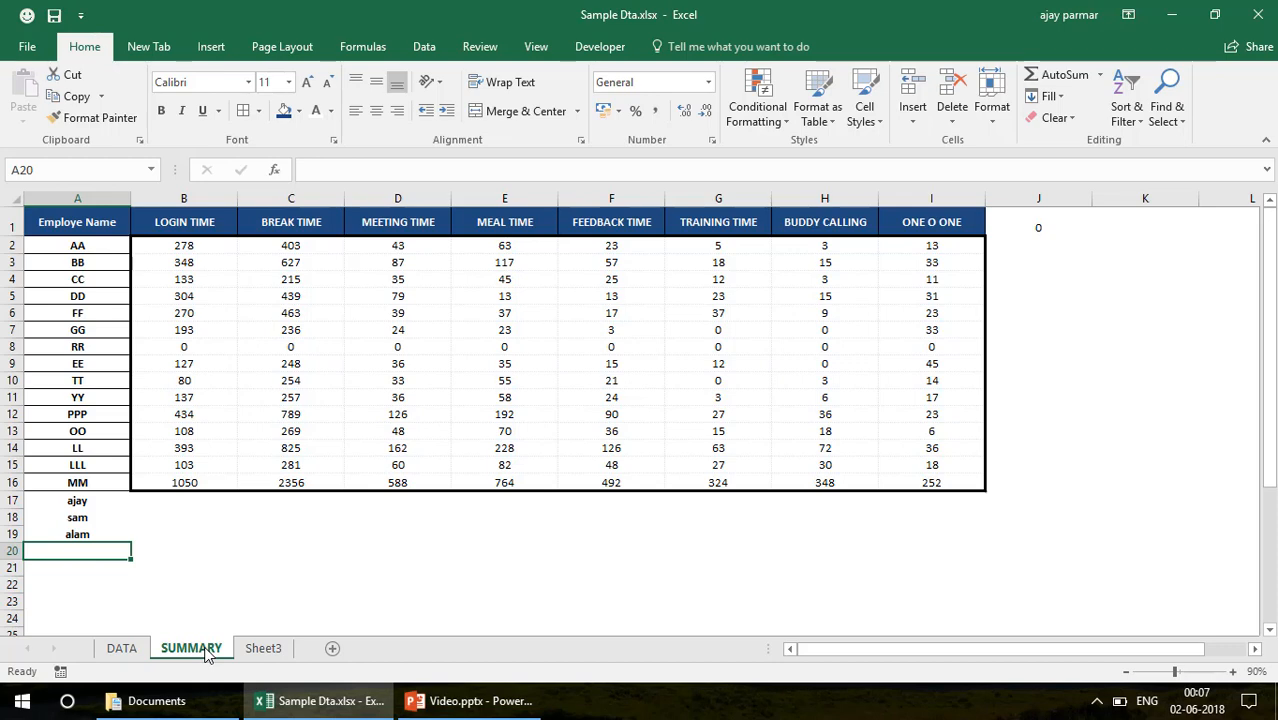
Clear the three added employee names from SUMMARY A17:A19
{"action": "key", "text": "Up"}
{"action": "key", "text": "Up"}
{"action": "key", "text": "Up"}
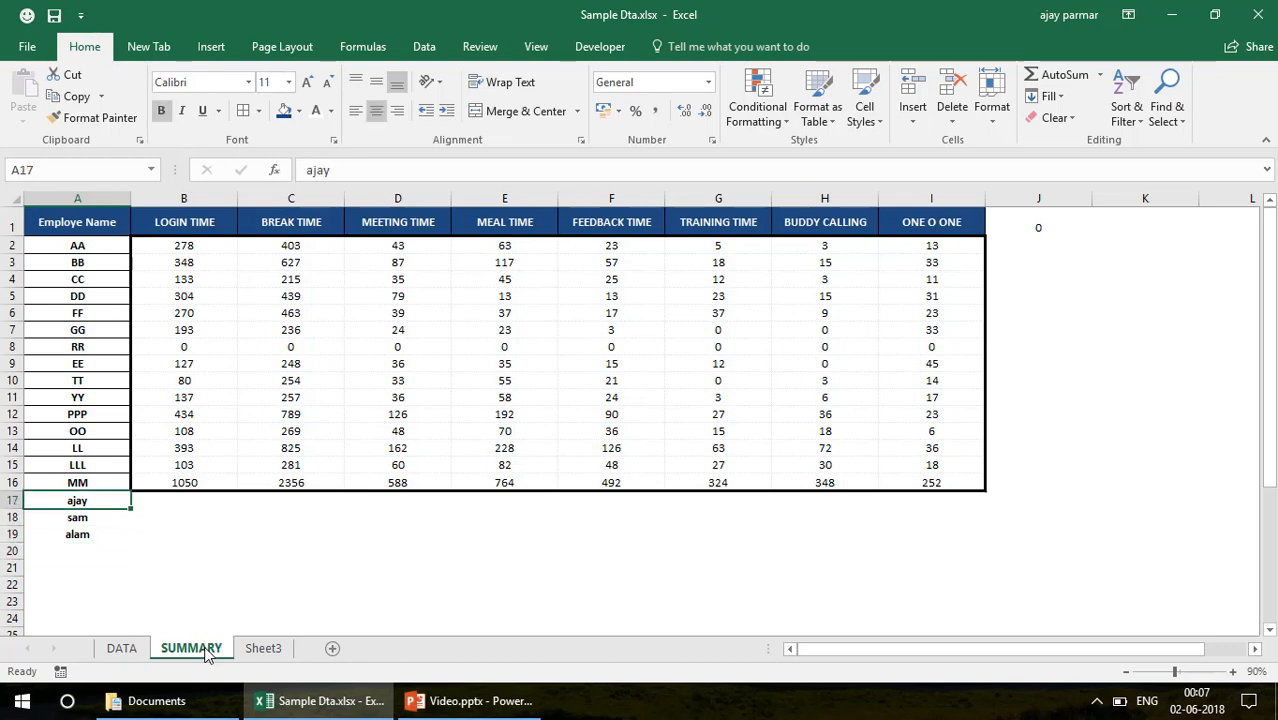
{"action": "key", "text": "shift+Down"}
{"action": "key", "text": "shift+Down"}
{"action": "key", "text": "Delete"}
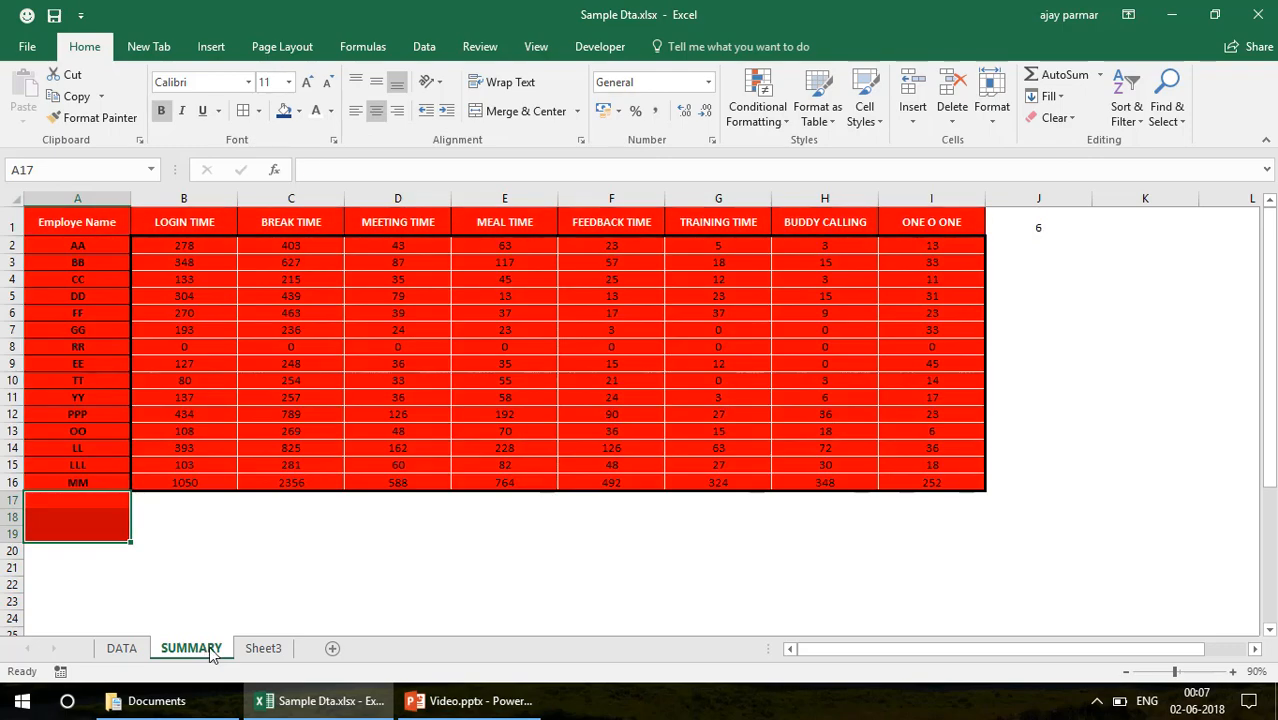
Replace the new employee's name in DATA A10:A11 with DD copied from A9
{"action": "left_click", "coordinate": [121, 648]}
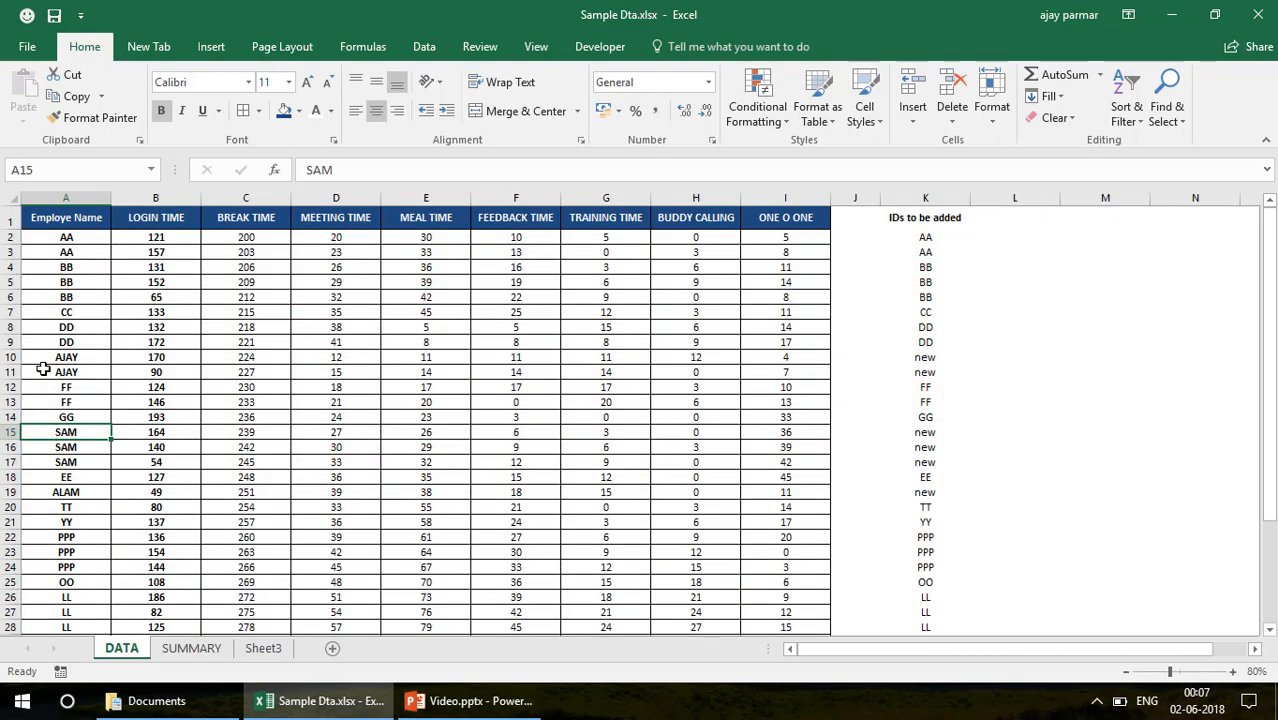
{"action": "left_click", "coordinate": [86, 360]}
{"action": "left_click", "coordinate": [91, 341]}
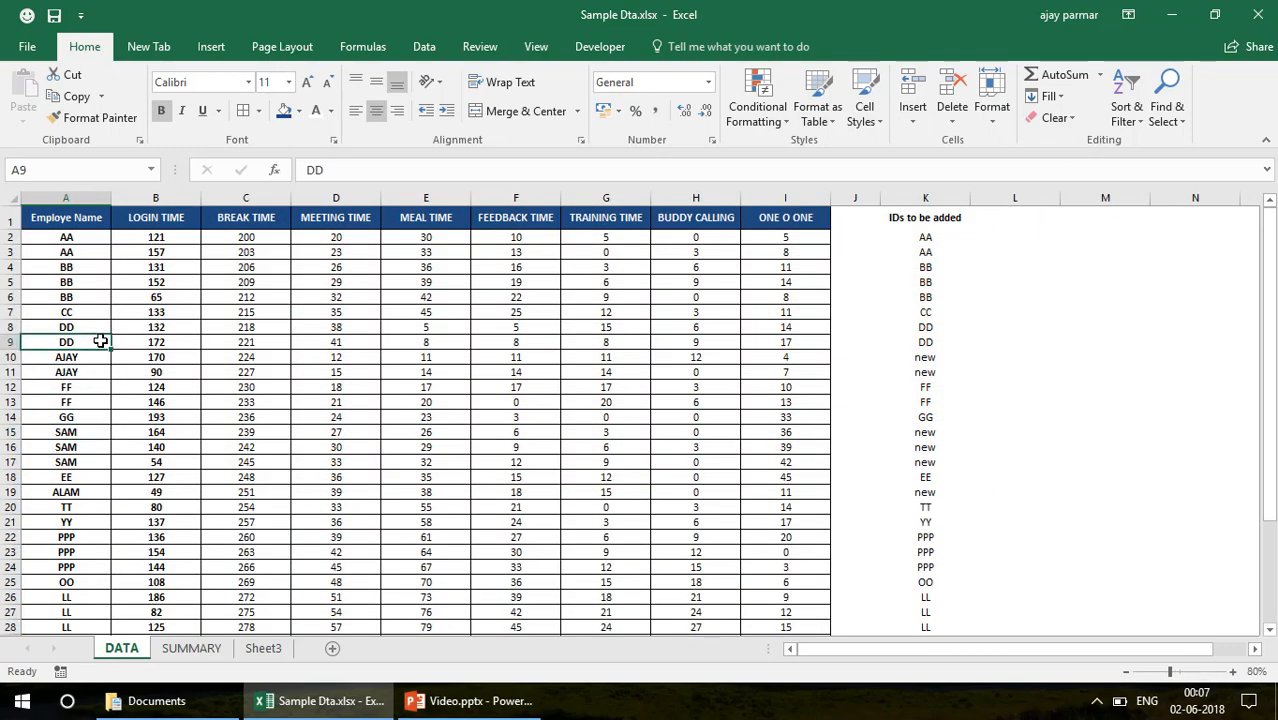
{"action": "key", "text": "ctrl+c"}
{"action": "key", "text": "Down"}
{"action": "key", "text": "ctrl+v"}
{"action": "key", "text": "Down"}
{"action": "key", "text": "ctrl+v"}
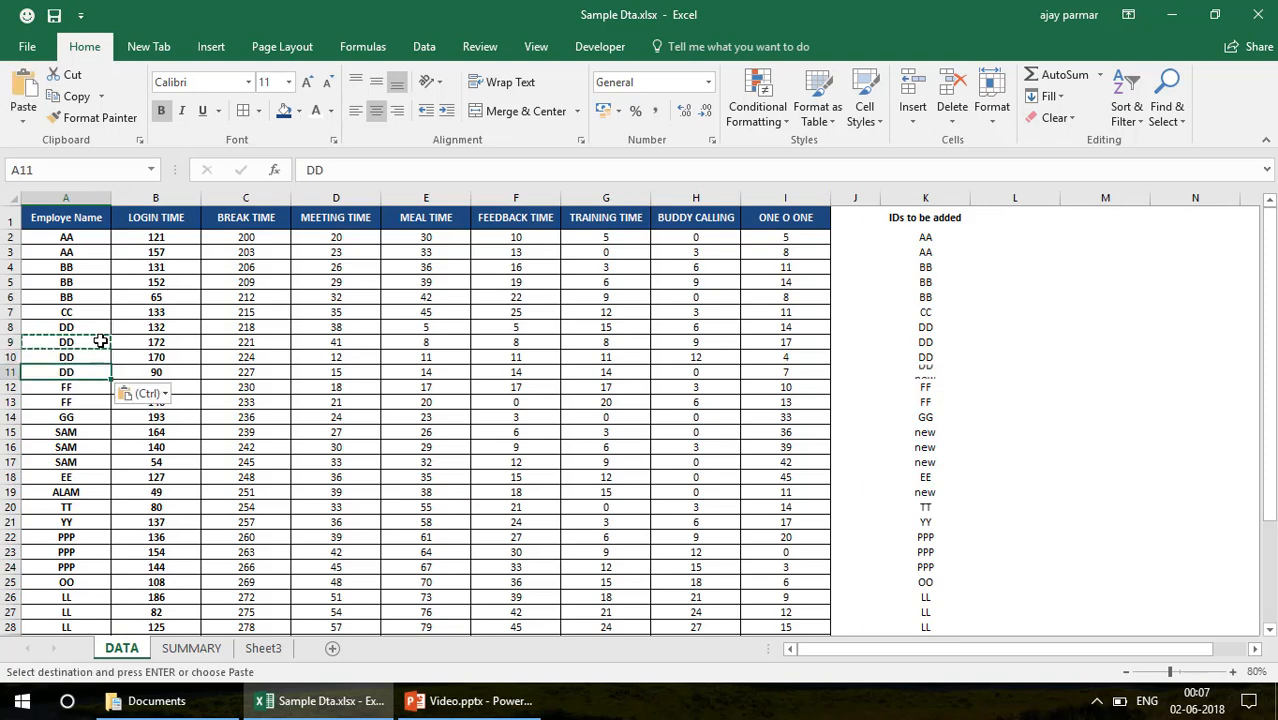
Replace the new employee's name in DATA A15:A17 with GG copied from A14
{"action": "key", "text": "Down"}
{"action": "key", "text": "Down"}
{"action": "key", "text": "Down"}
{"action": "key", "text": "ctrl+c"}
{"action": "key", "text": "Down"}
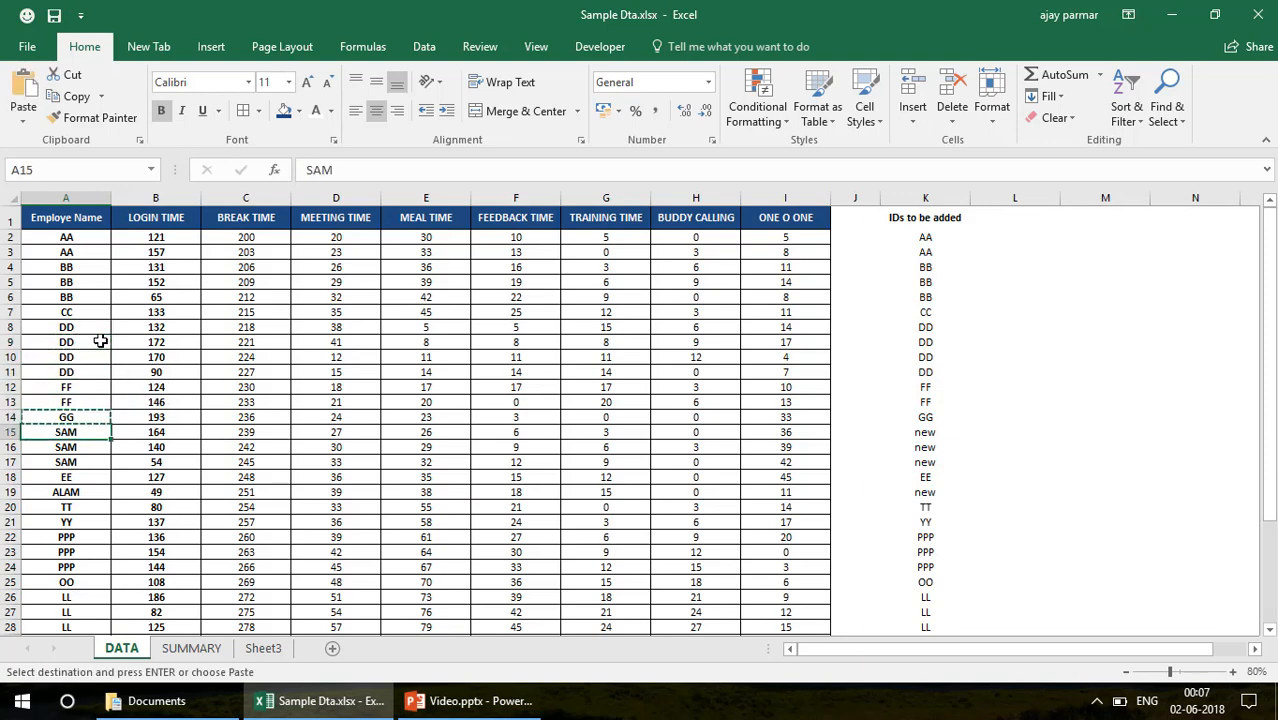
{"action": "key", "text": "ctrl+v"}
{"action": "key", "text": "Down"}
{"action": "key", "text": "ctrl+v"}
{"action": "key", "text": "Down"}
{"action": "key", "text": "ctrl+v"}
Replace the new employee's name in DATA A19 with EE copied from A18
{"action": "key", "text": "Down"}
{"action": "key", "text": "Down"}
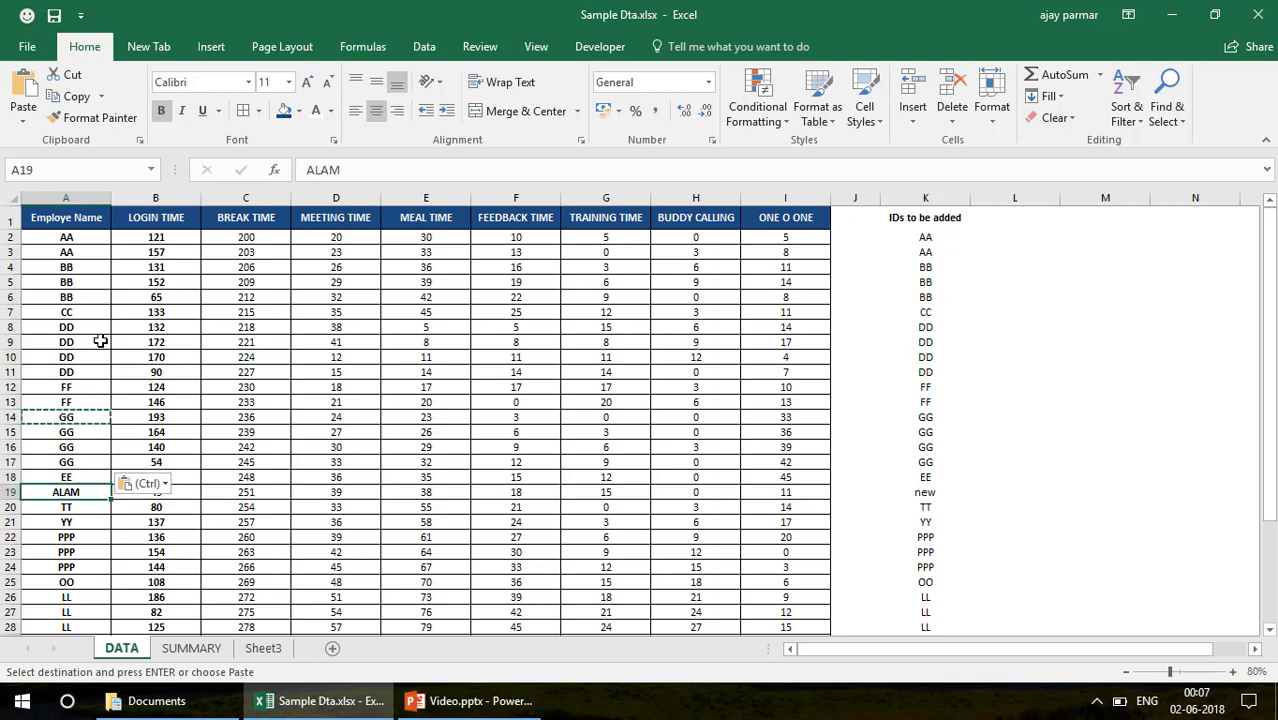
{"action": "key", "text": "Up"}
{"action": "key", "text": "ctrl+c"}
{"action": "key", "text": "Down"}
{"action": "key", "text": "ctrl+v"}
{"action": "key", "text": "Down"}
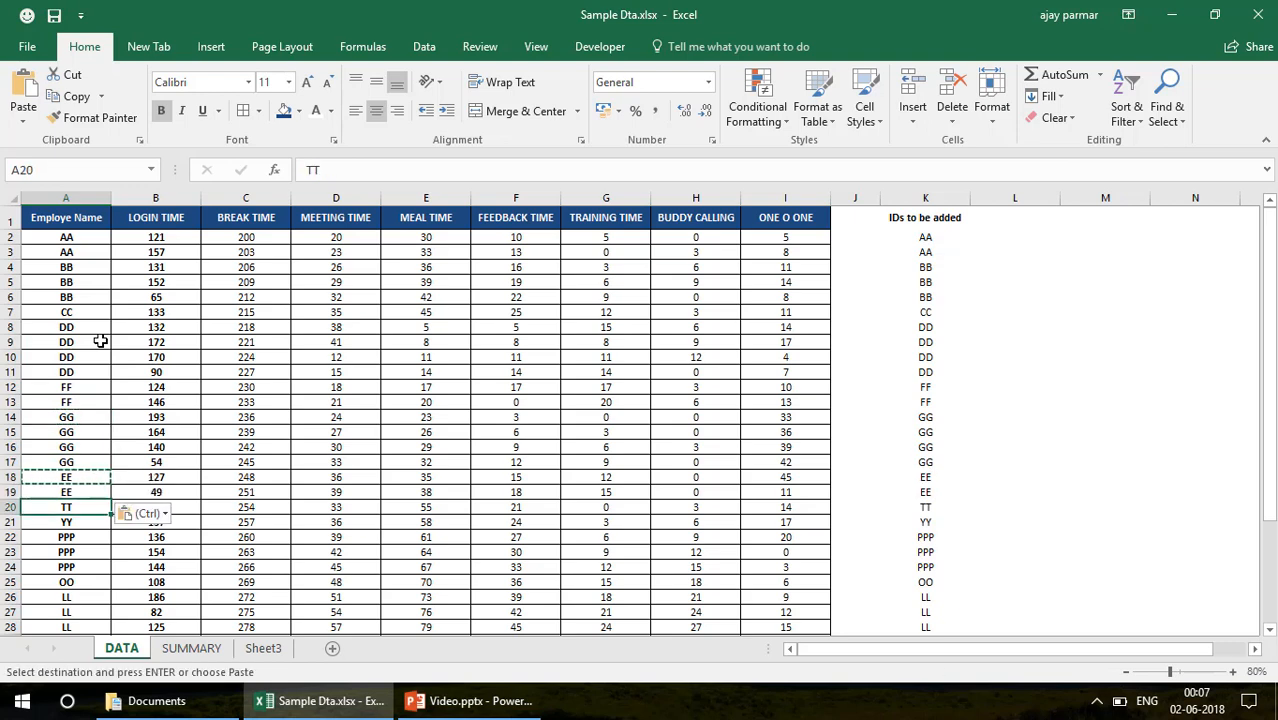
Check the missing-name count and the table colouring on the SUMMARY sheet
{"action": "left_click", "coordinate": [195, 656]}
{"action": "left_click", "coordinate": [195, 660]}
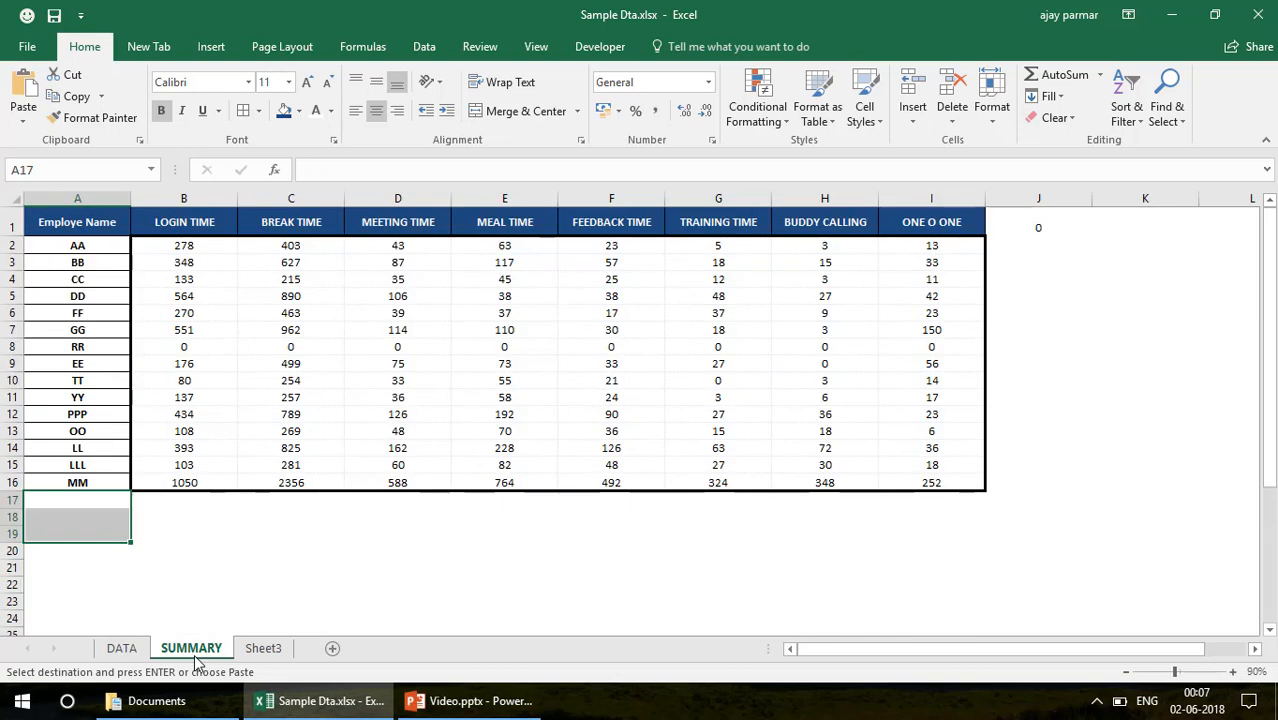
{"action": "left_click", "coordinate": [107, 265]}
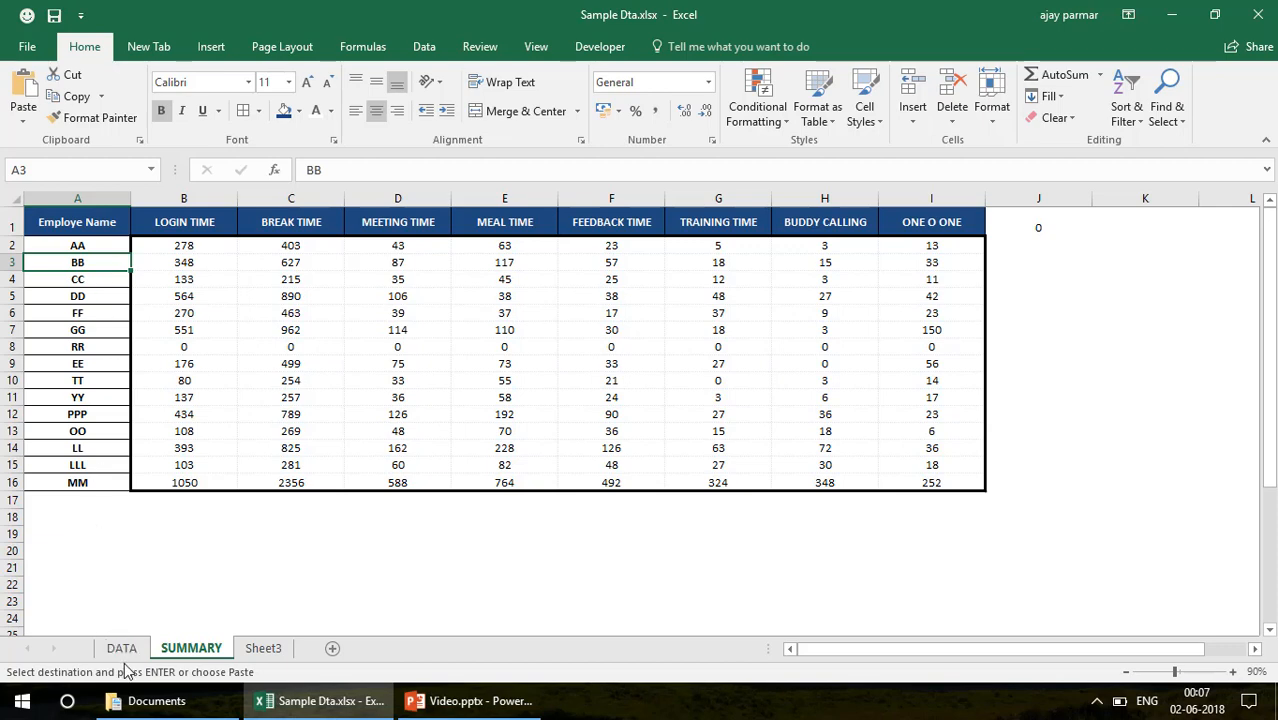
Undo the last name replacements in DATA A16:A17 and A19 to bring the new employees' names back
{"action": "key", "text": "ctrl+v"}
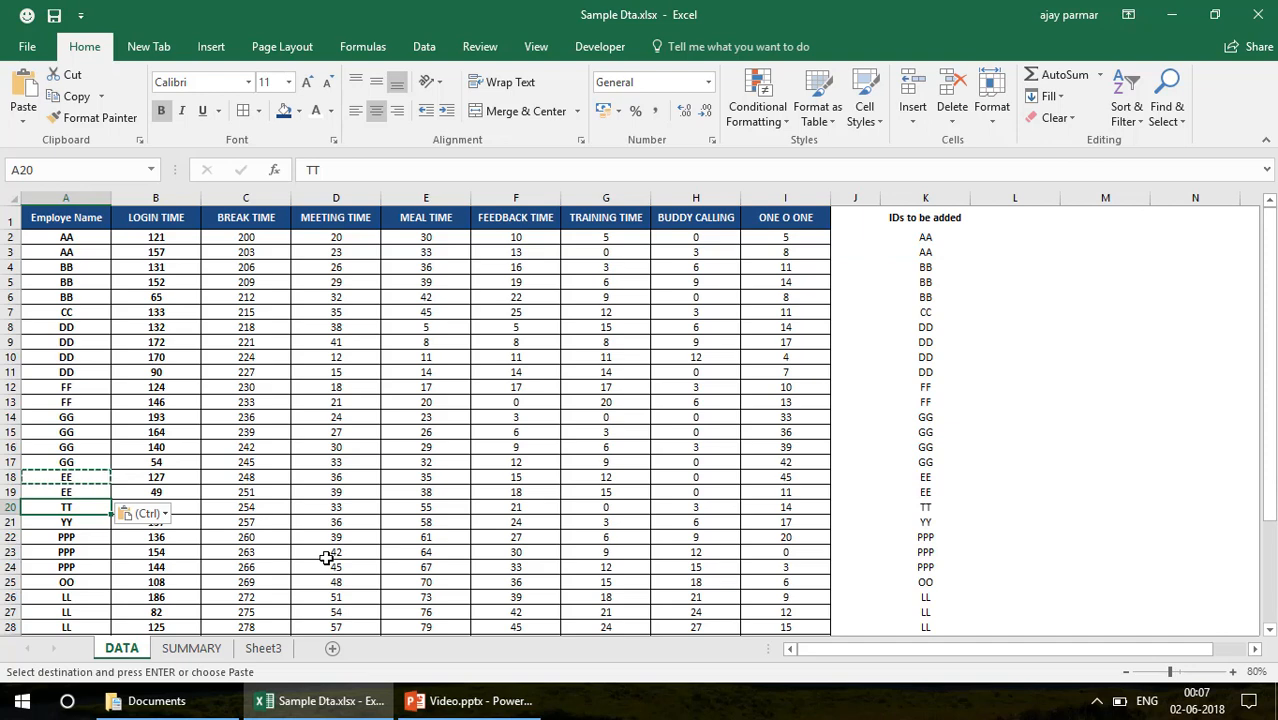
{"action": "key", "text": "ctrl+z"}
{"action": "key", "text": "ctrl+z"}
{"action": "key", "text": "ctrl+z"}
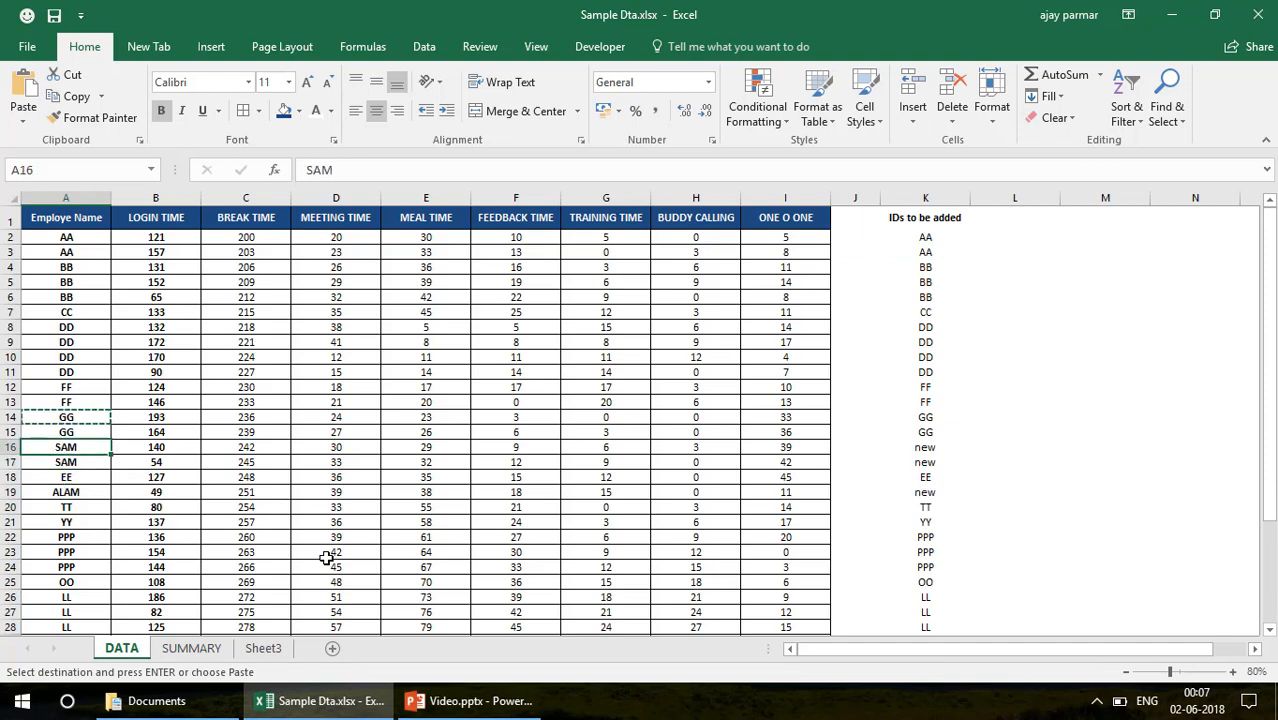
Clear the conditional formatting rules from the entire SUMMARY sheet
{"action": "left_click", "coordinate": [191, 648]}
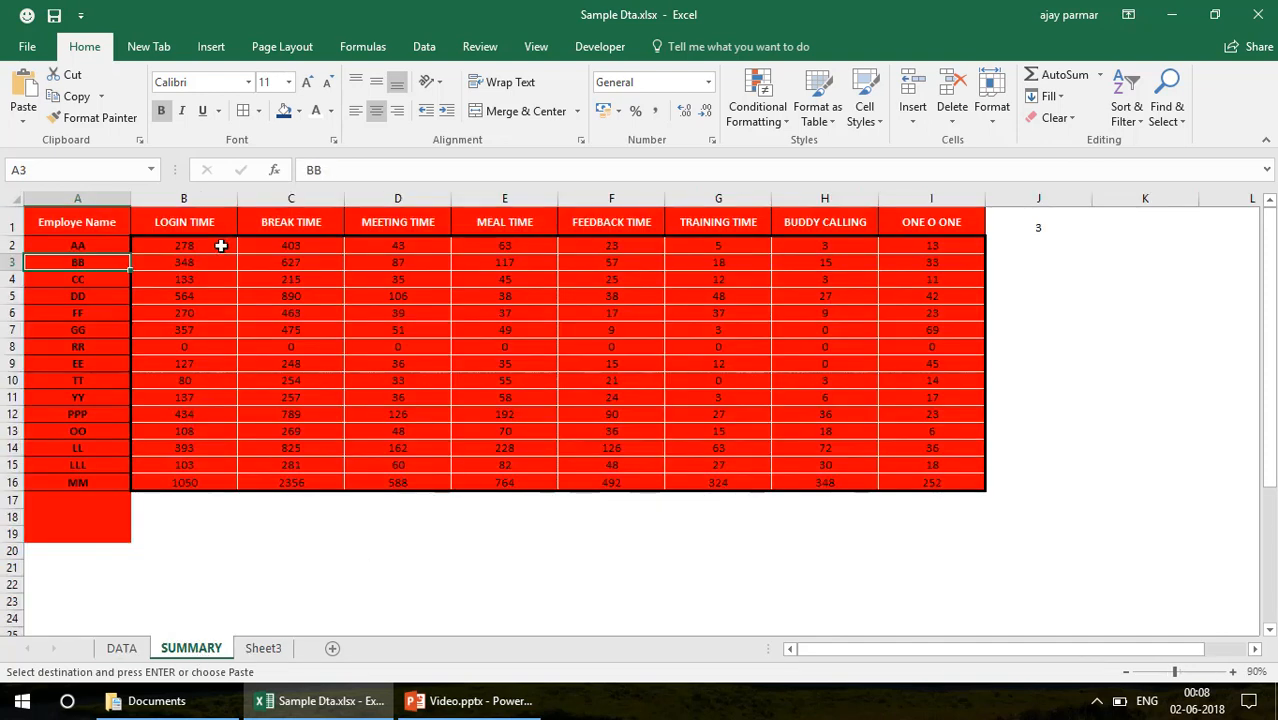
{"action": "left_click", "coordinate": [40, 216]}
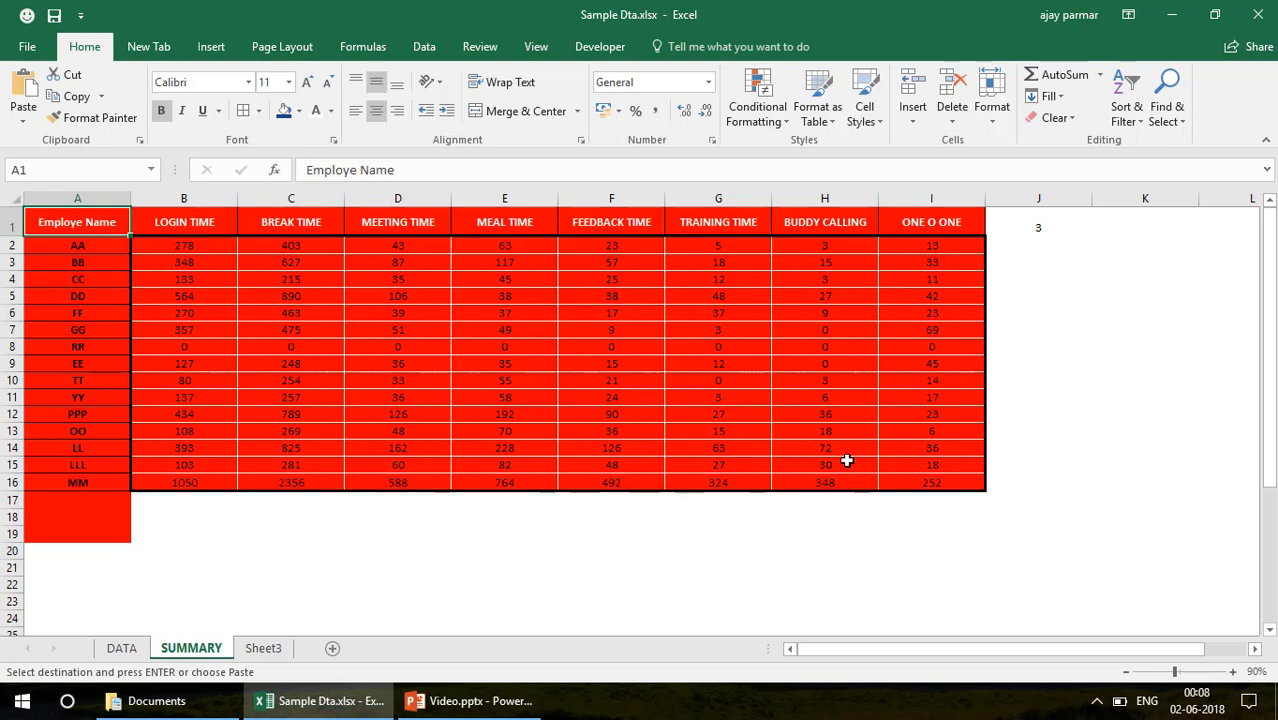
{"action": "left_click", "coordinate": [938, 477], "text": "shift"}
{"action": "left_click", "coordinate": [945, 521], "text": "shift"}
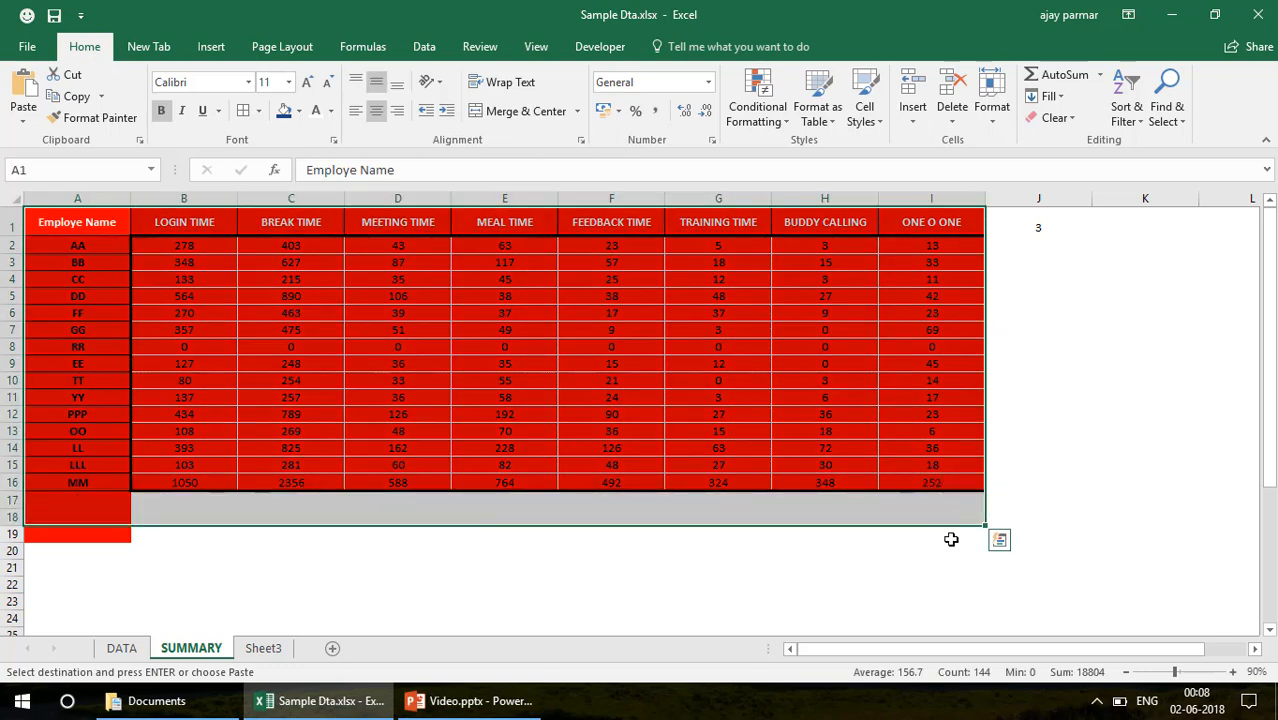
{"action": "left_click", "coordinate": [948, 563], "text": "shift"}
{"action": "left_click", "coordinate": [777, 127]}
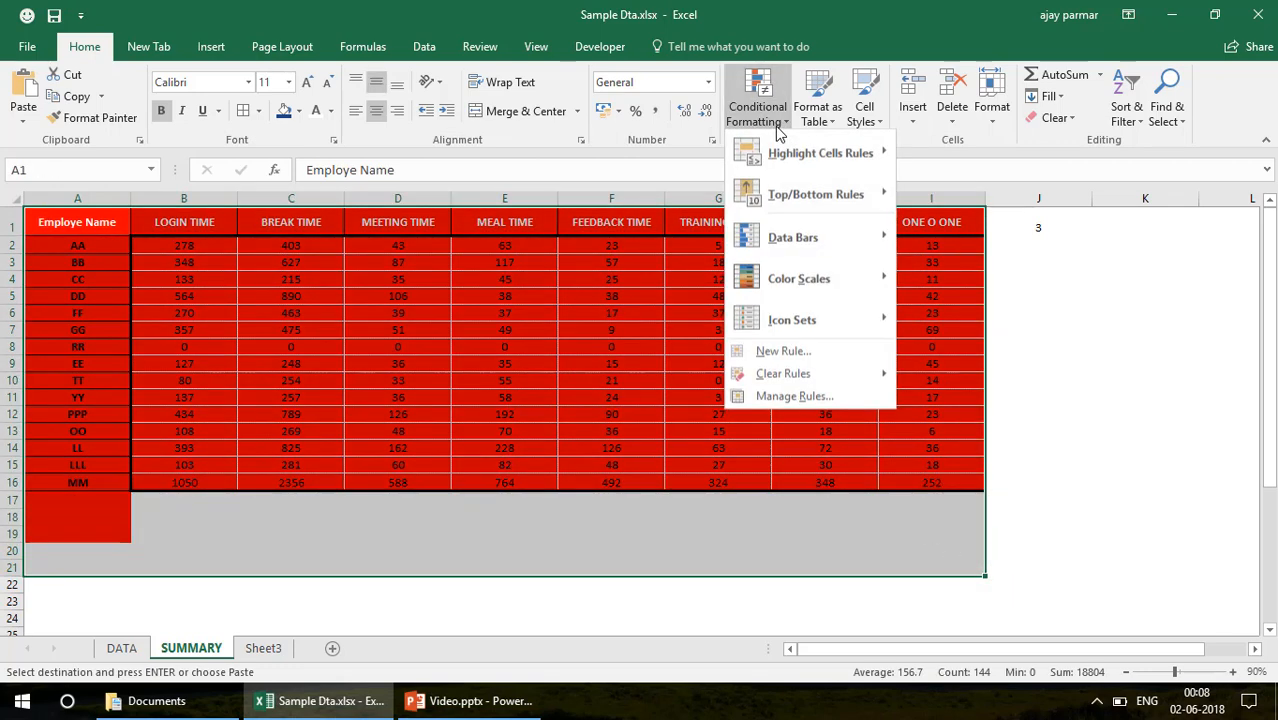
{"action": "mouse_move", "coordinate": [819, 377]}
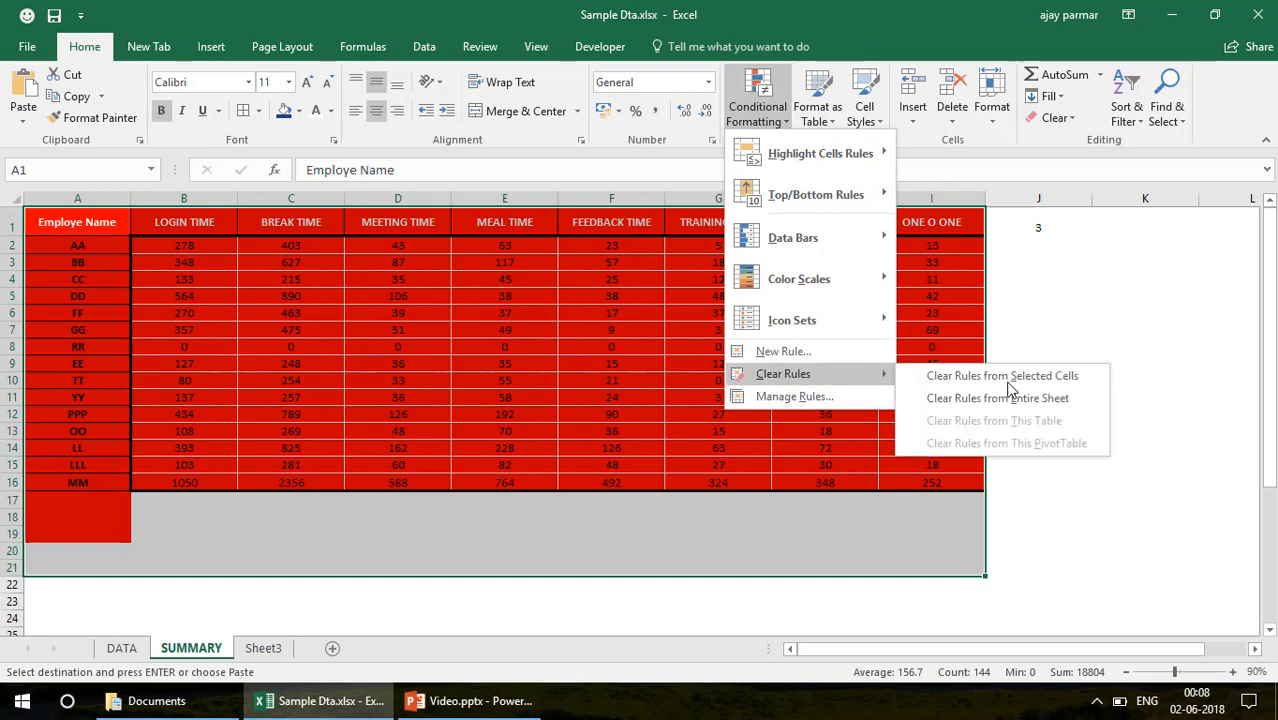
{"action": "left_click", "coordinate": [1000, 398]}
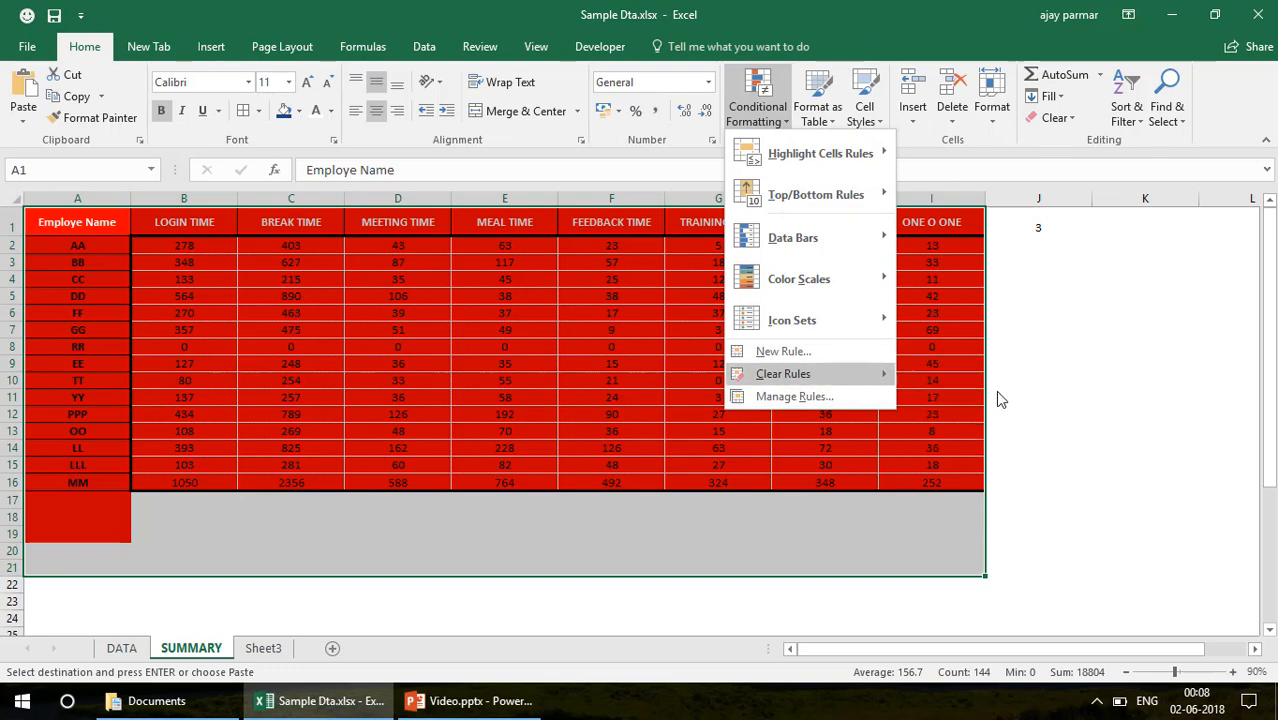
{"action": "left_click", "coordinate": [514, 345]}
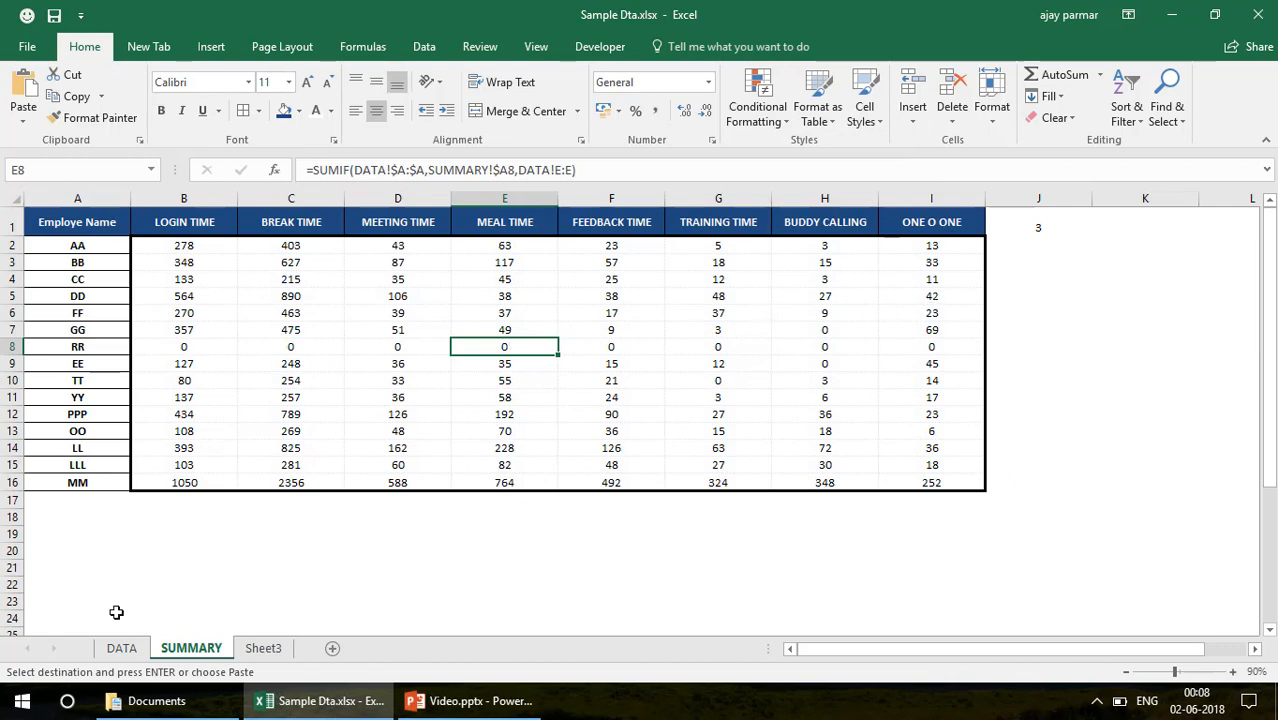
Try out filters on header row 1 of the DATA sheet and remove them again
{"action": "left_click", "coordinate": [122, 648]}
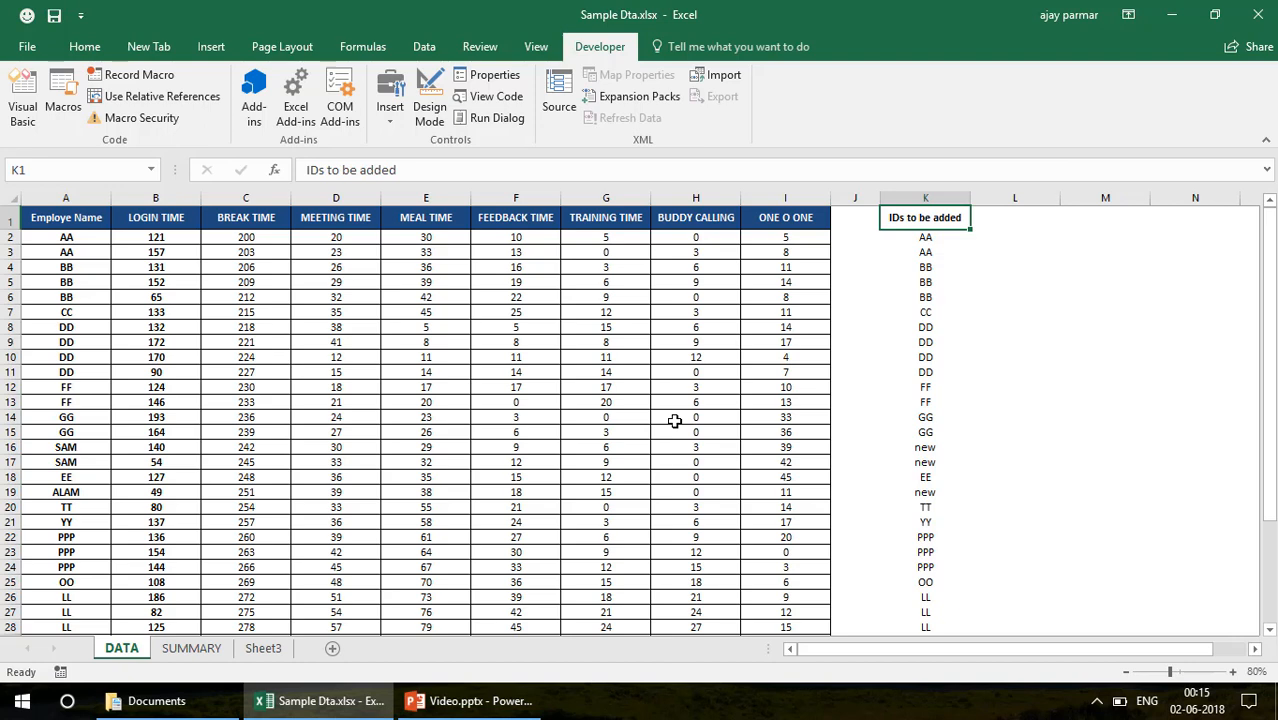
{"action": "left_click", "coordinate": [5, 217]}
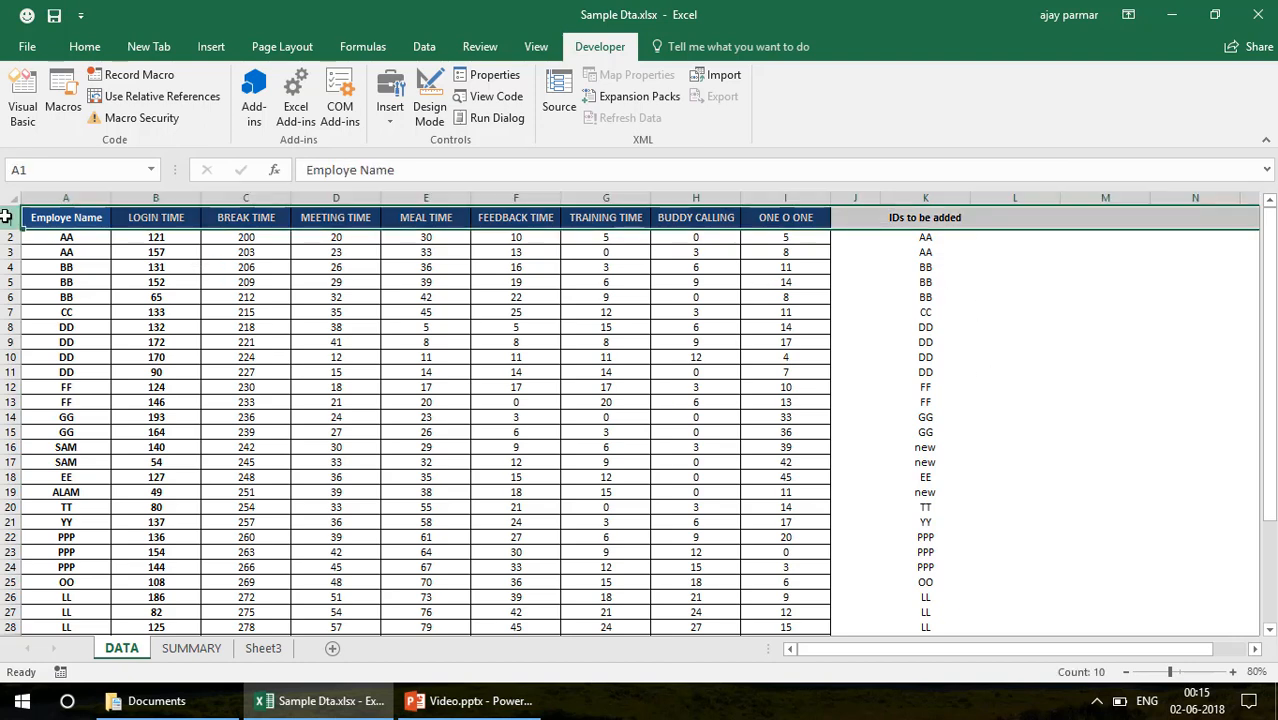
{"action": "key", "text": "alt+d"}
{"action": "key", "text": "f"}
{"action": "key", "text": "f"}
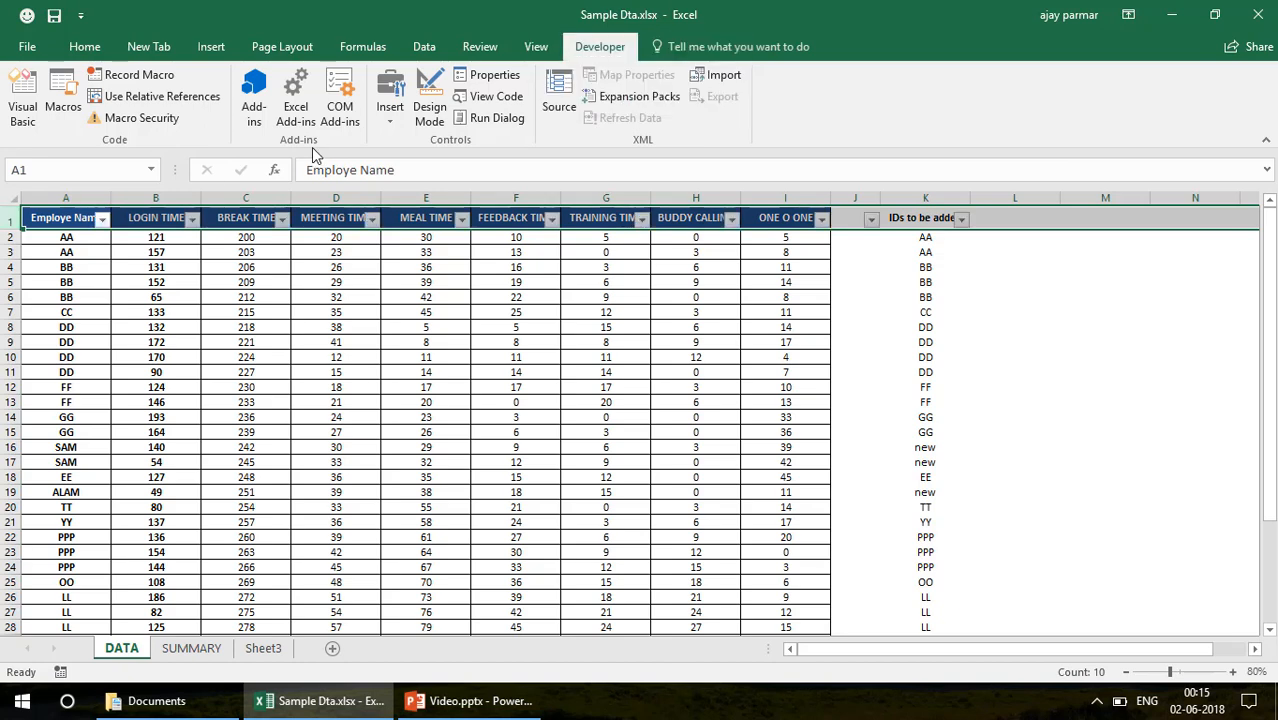
{"action": "key", "text": "alt+d"}
{"action": "key", "text": "f"}
{"action": "key", "text": "f"}
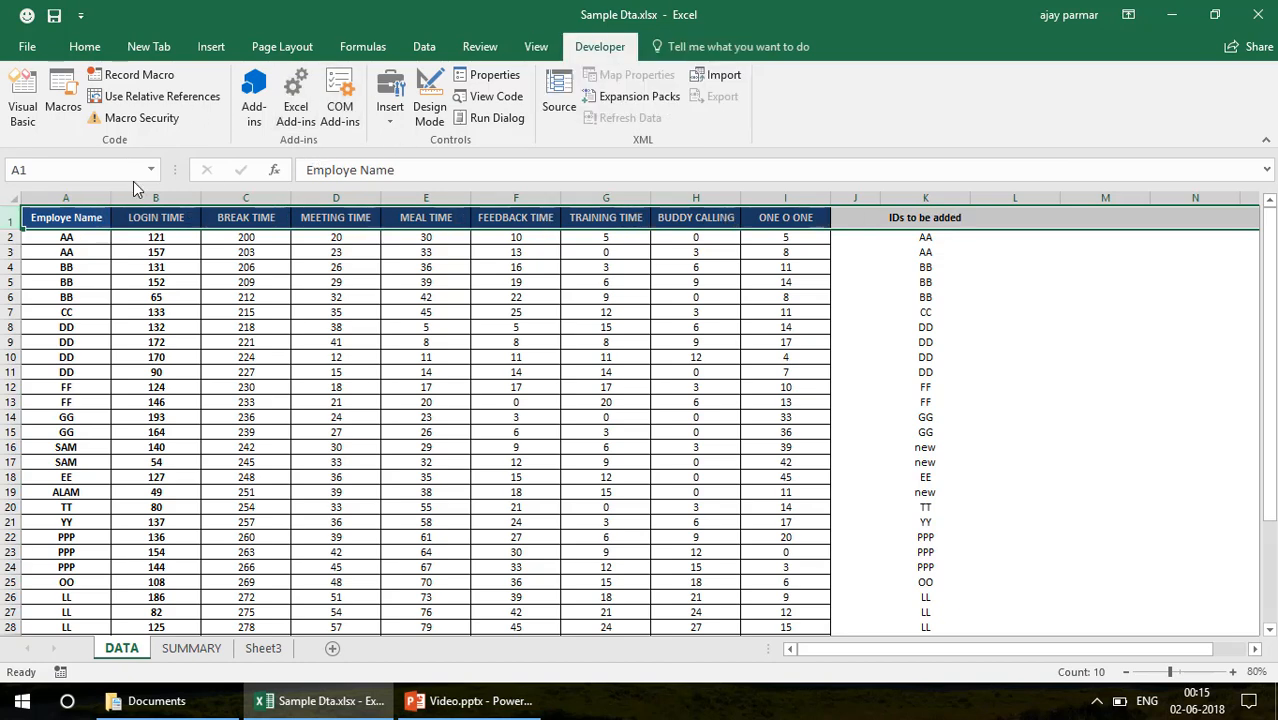
Start recording a macro stored in This Workbook, with DATA A1 selected and the default macro name kept
{"action": "left_click", "coordinate": [81, 217]}
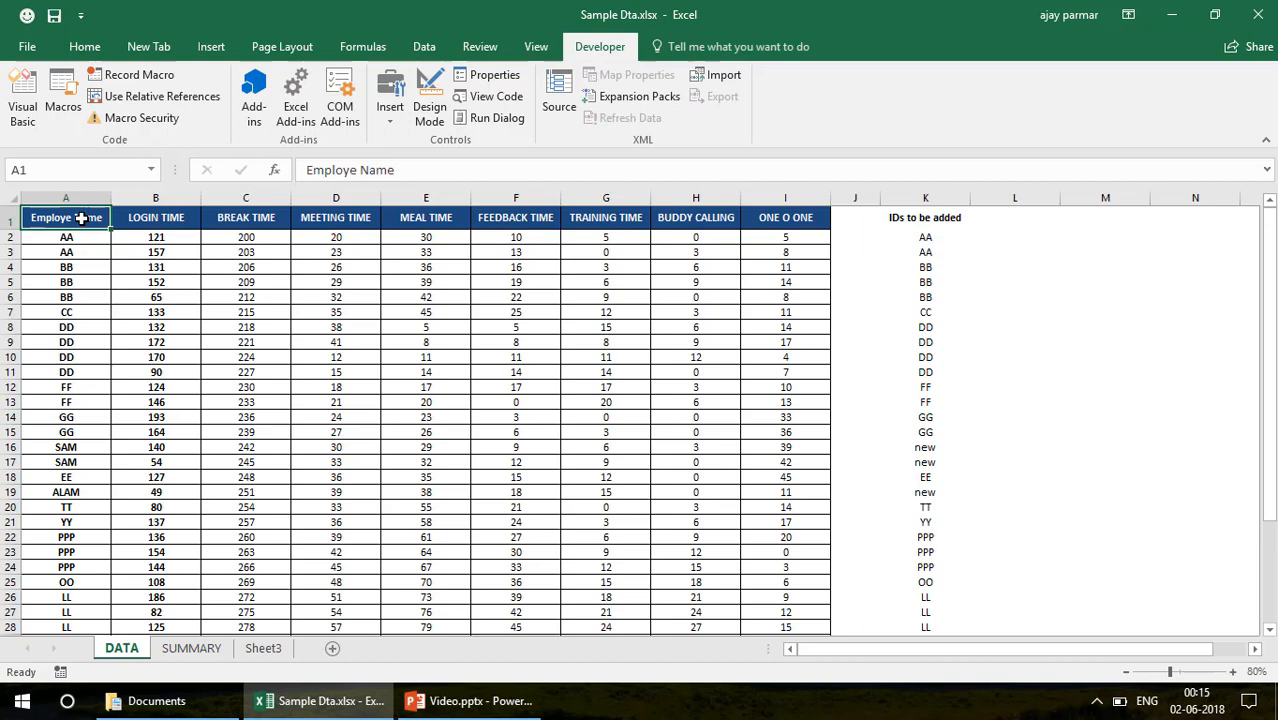
{"action": "left_click", "coordinate": [132, 75]}
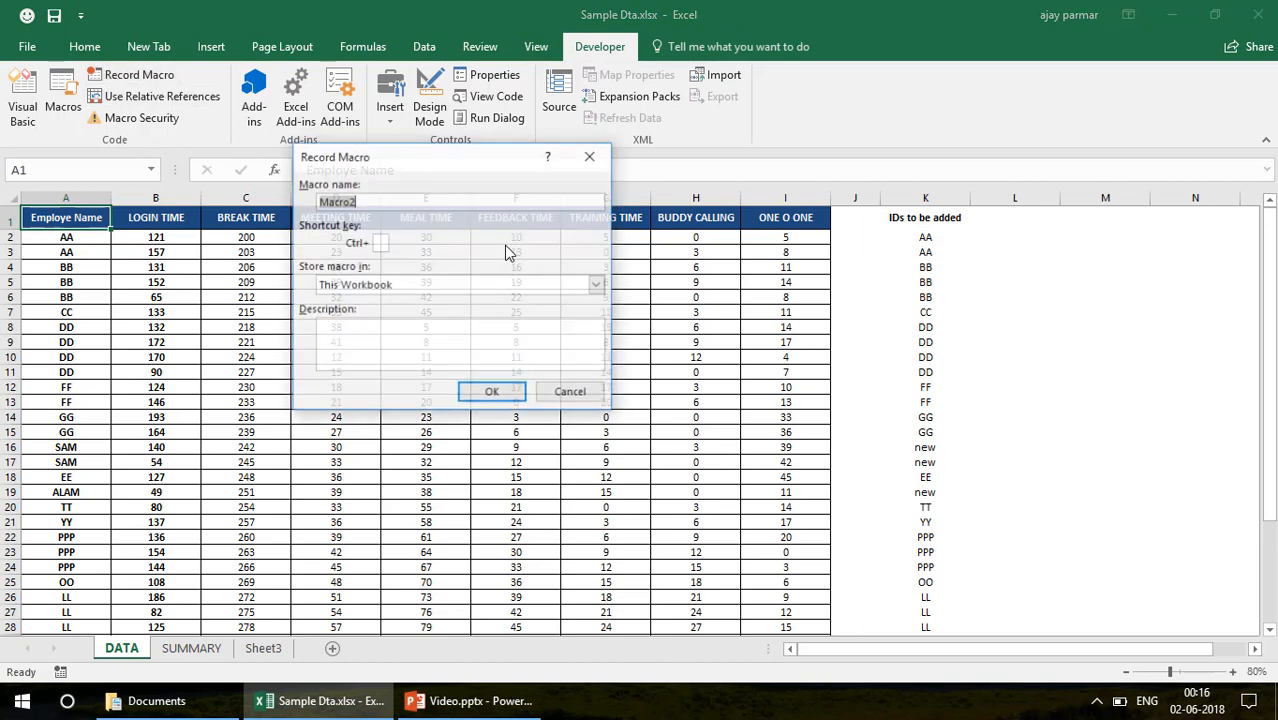
{"action": "left_click", "coordinate": [492, 393]}
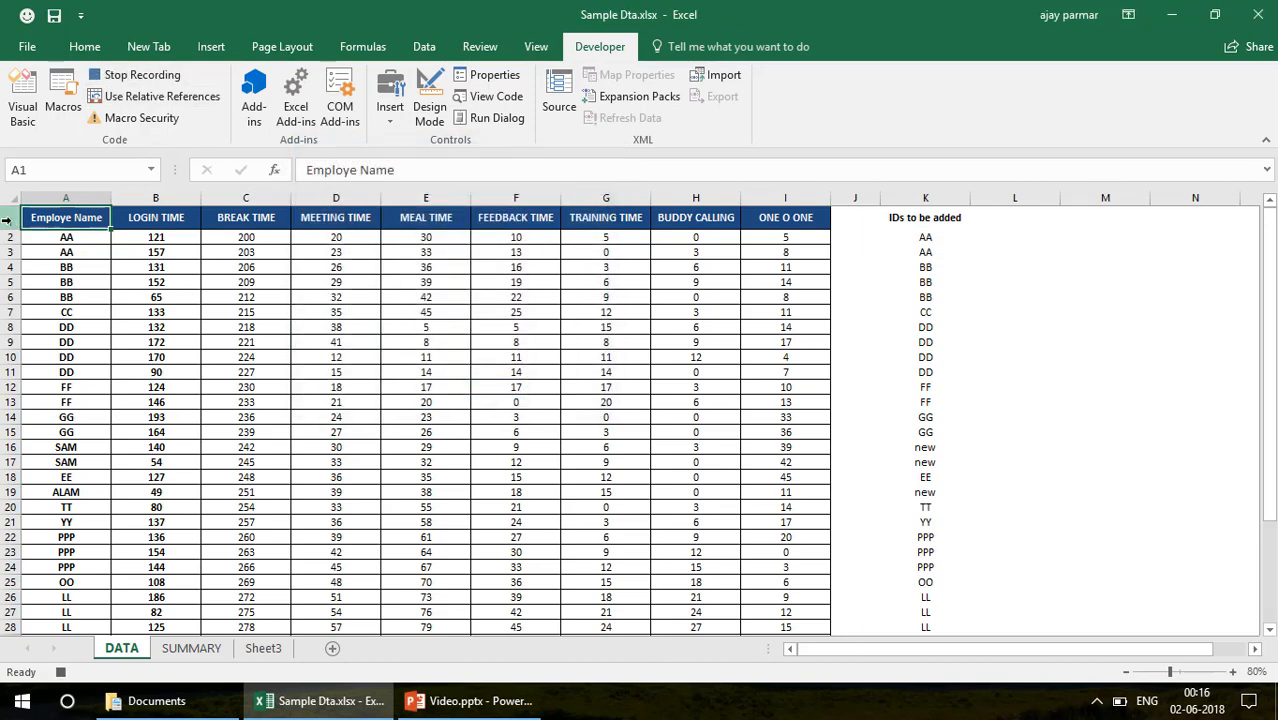
Add filters to header row 1 of the DATA sheet
{"action": "left_click", "coordinate": [11, 220]}
{"action": "key", "text": "alt+d"}
{"action": "key", "text": "f"}
{"action": "key", "text": "f"}
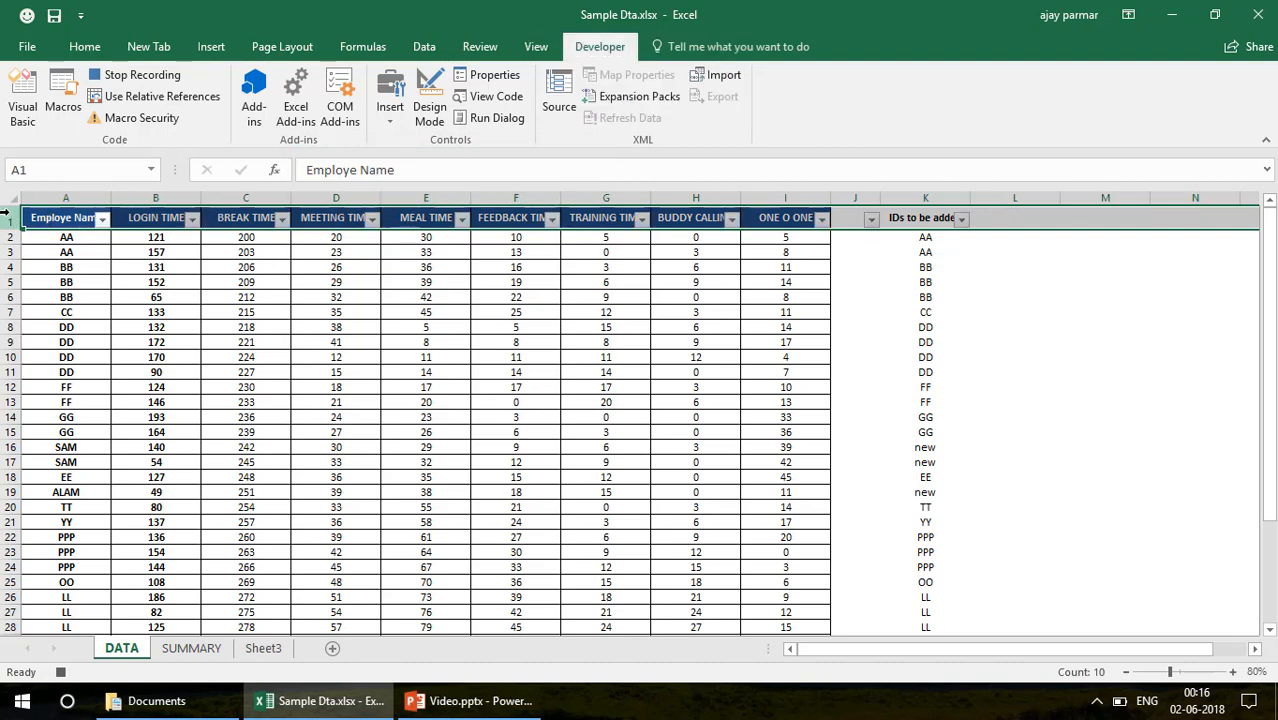
Filter the "IDs to be added" column to rows that equal "new"
{"action": "left_click", "coordinate": [961, 219]}
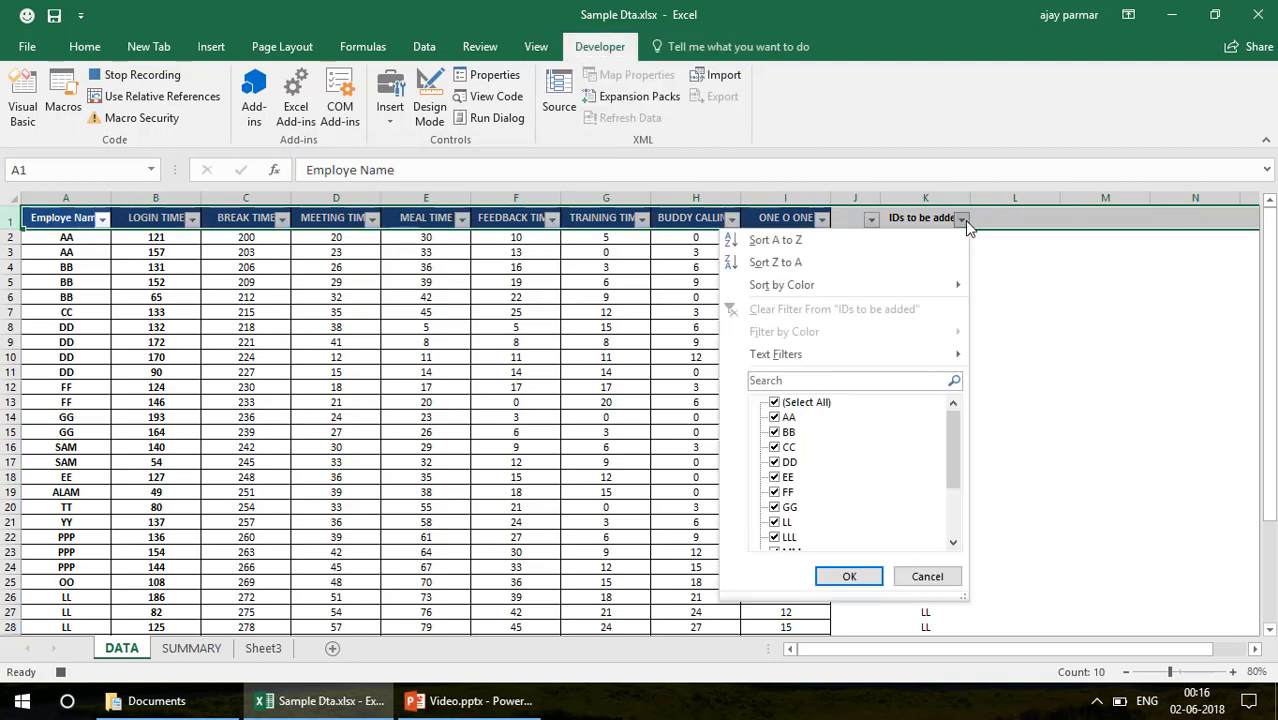
{"action": "mouse_move", "coordinate": [812, 354]}
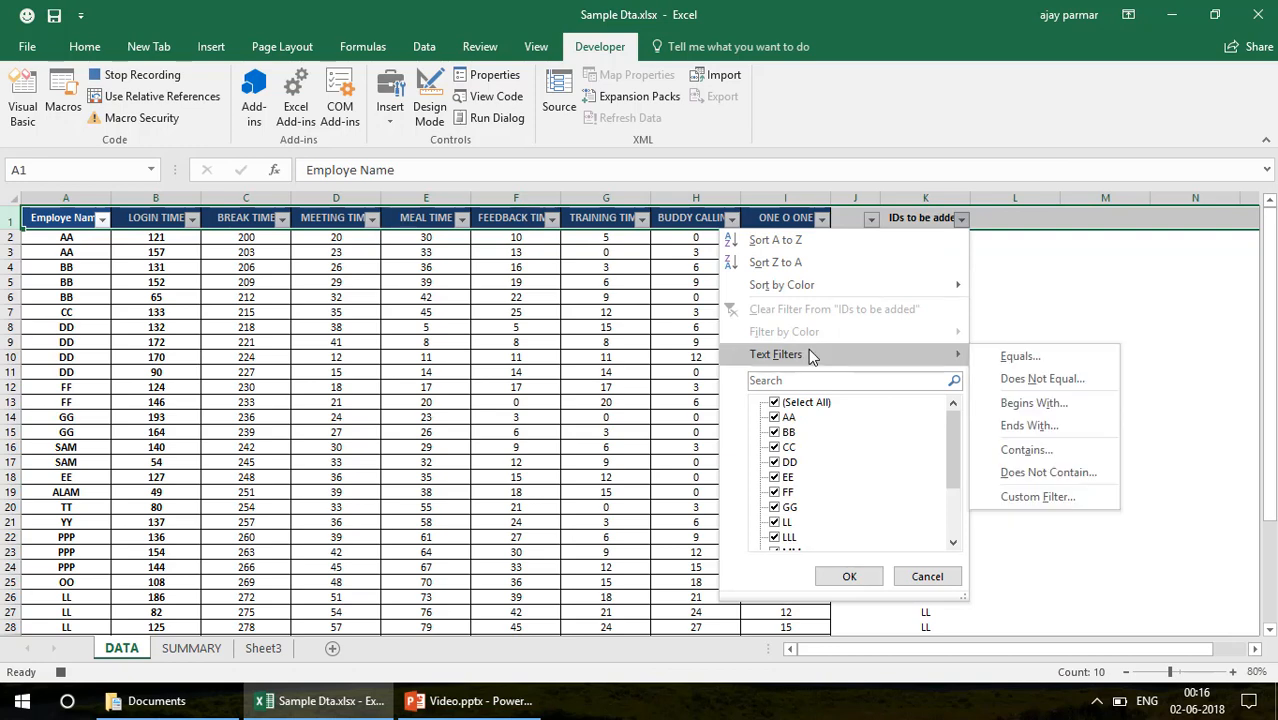
{"action": "left_click", "coordinate": [1018, 356]}
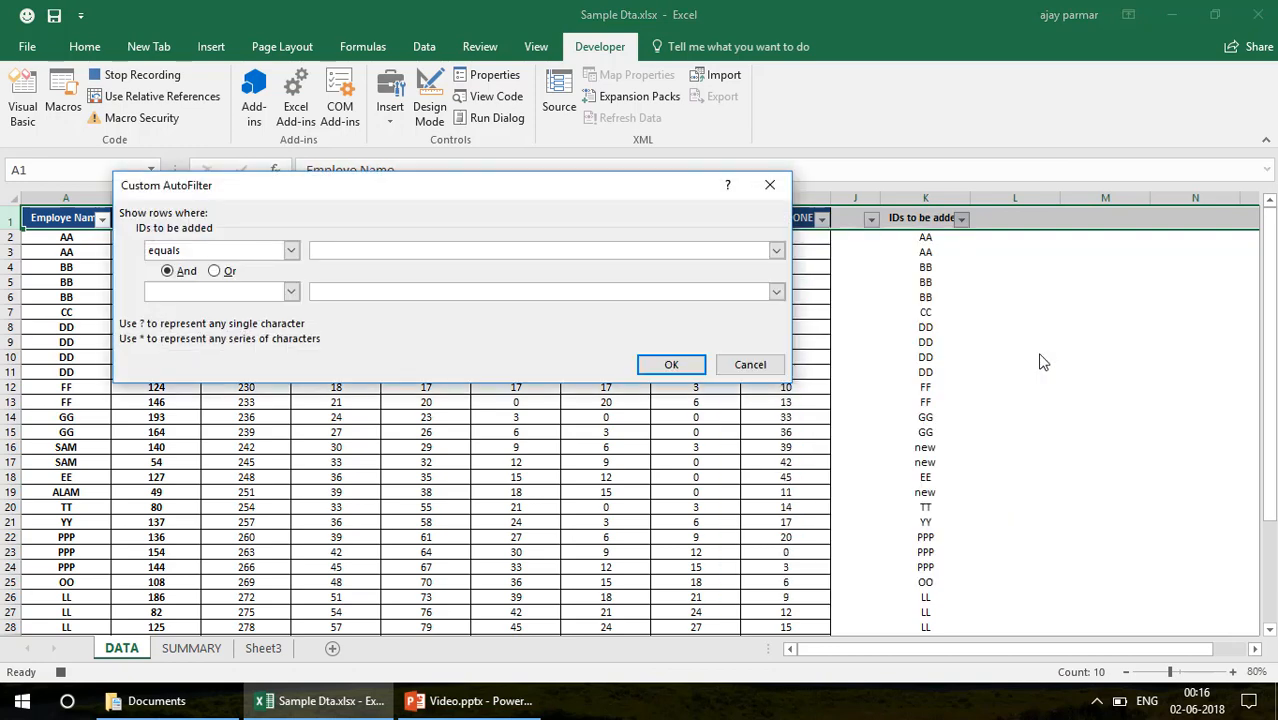
{"action": "type", "text": "new"}
{"action": "key", "text": "Return"}
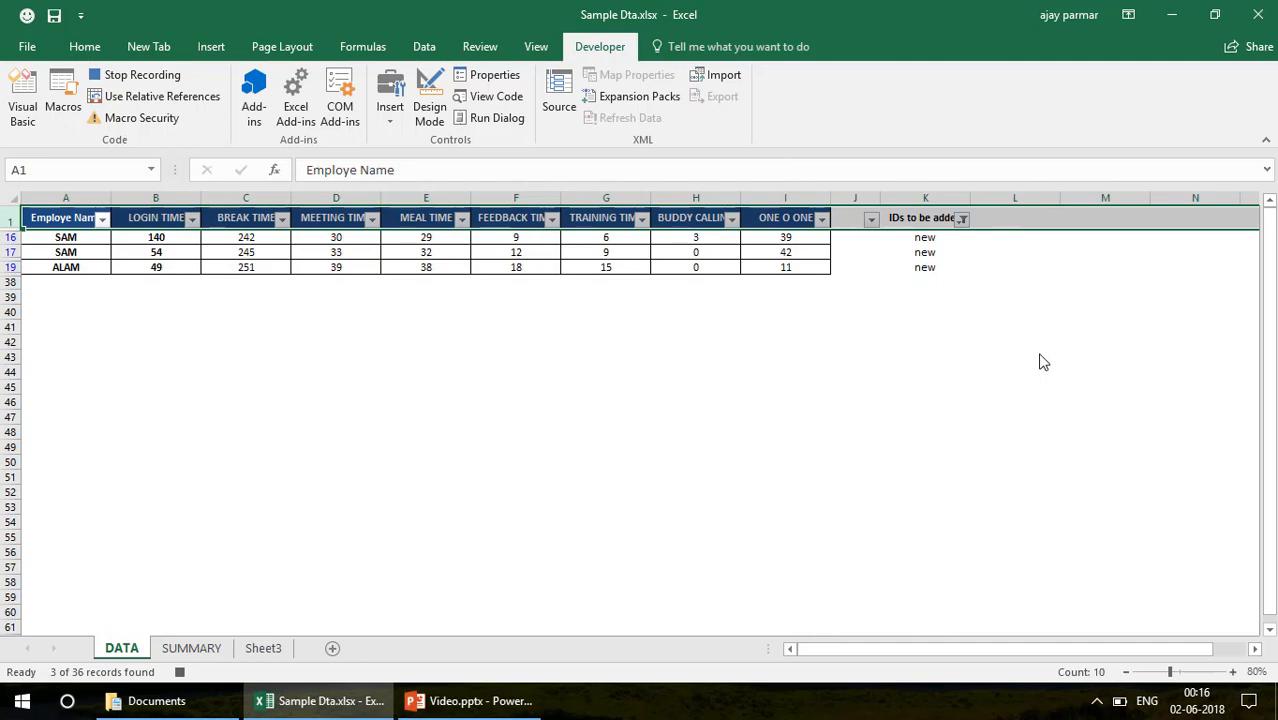
Copy the filtered Employe Name column A from DATA into column K of SUMMARY
{"action": "left_click", "coordinate": [71, 198]}
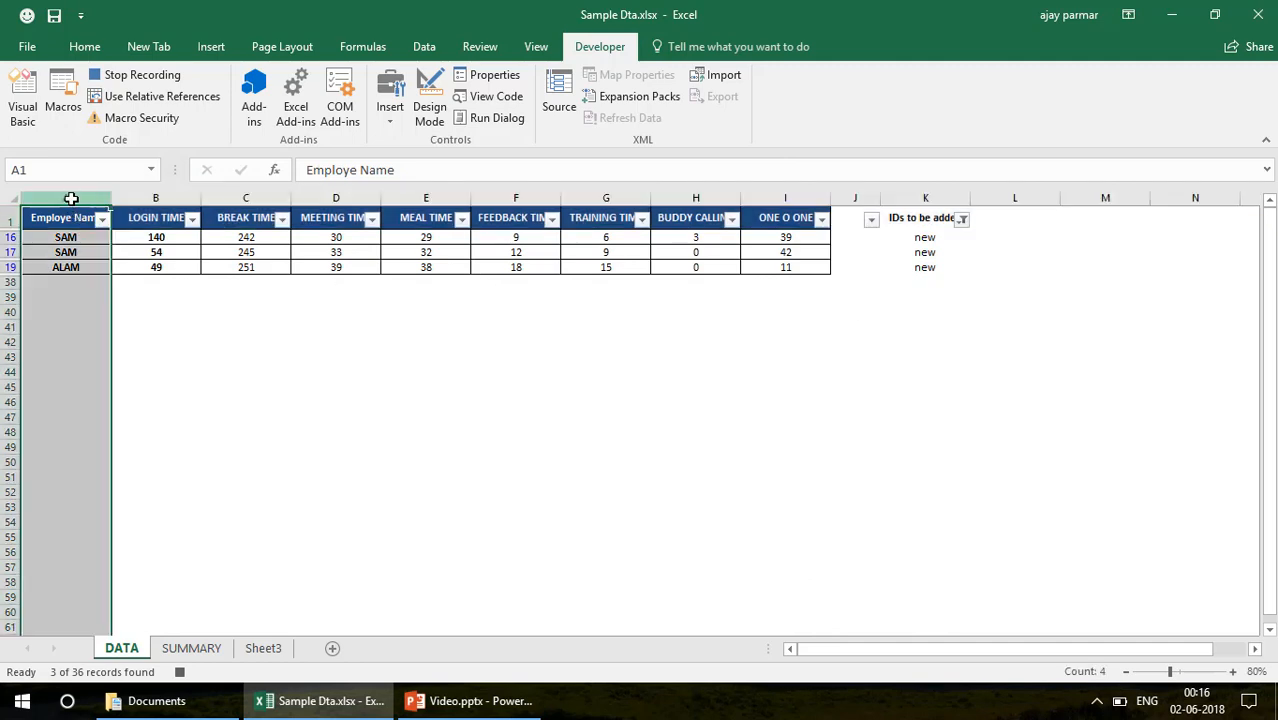
{"action": "key", "text": "ctrl+c"}
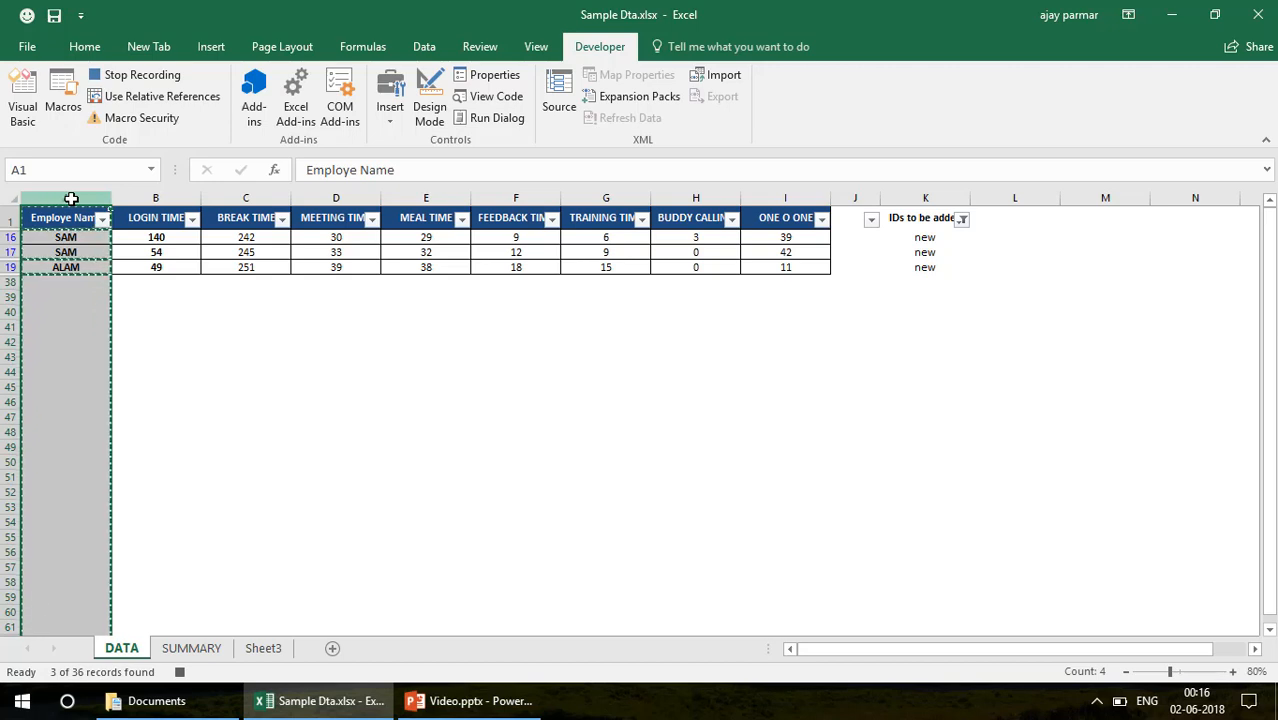
{"action": "left_click", "coordinate": [183, 652]}
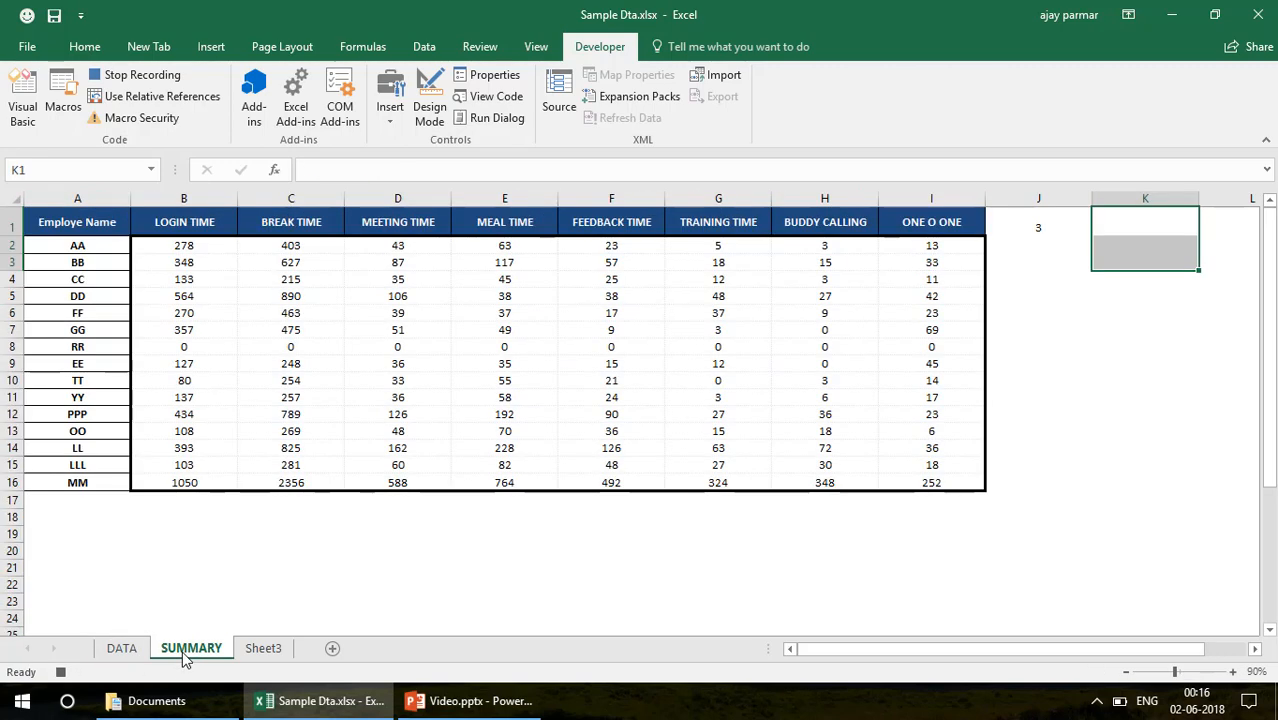
{"action": "left_click", "coordinate": [1140, 202]}
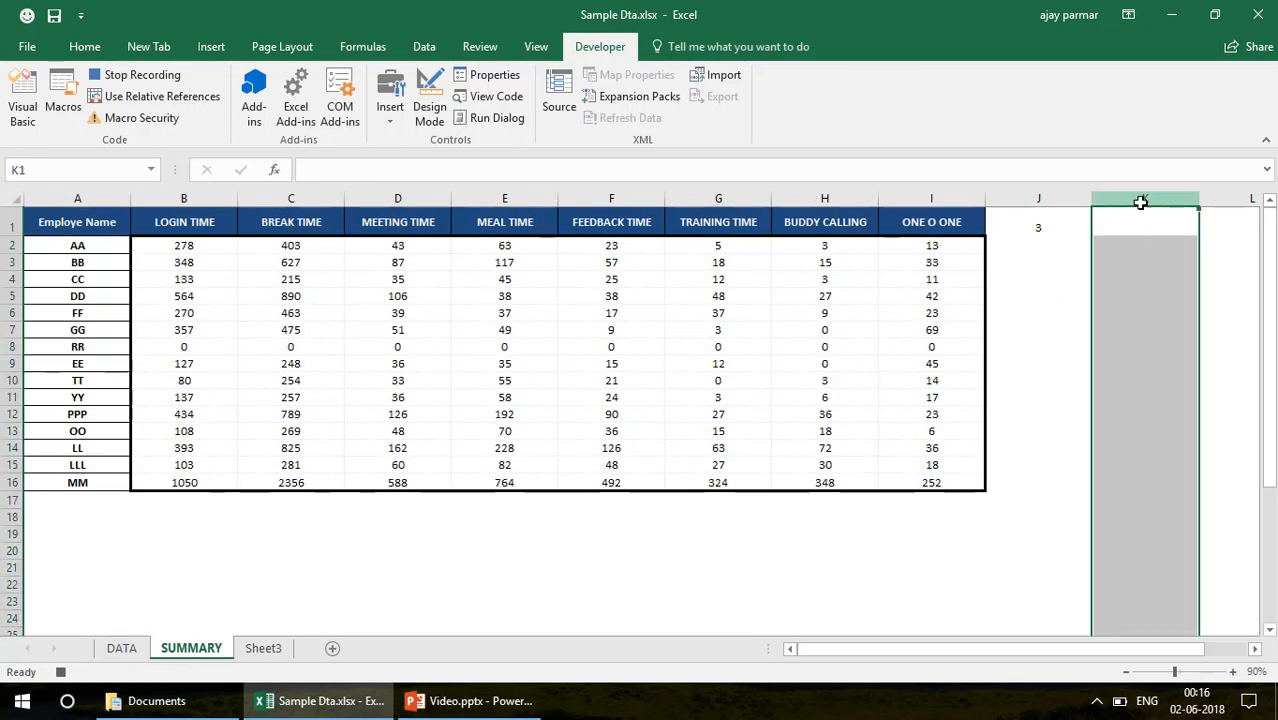
{"action": "key", "text": "ctrl+v"}
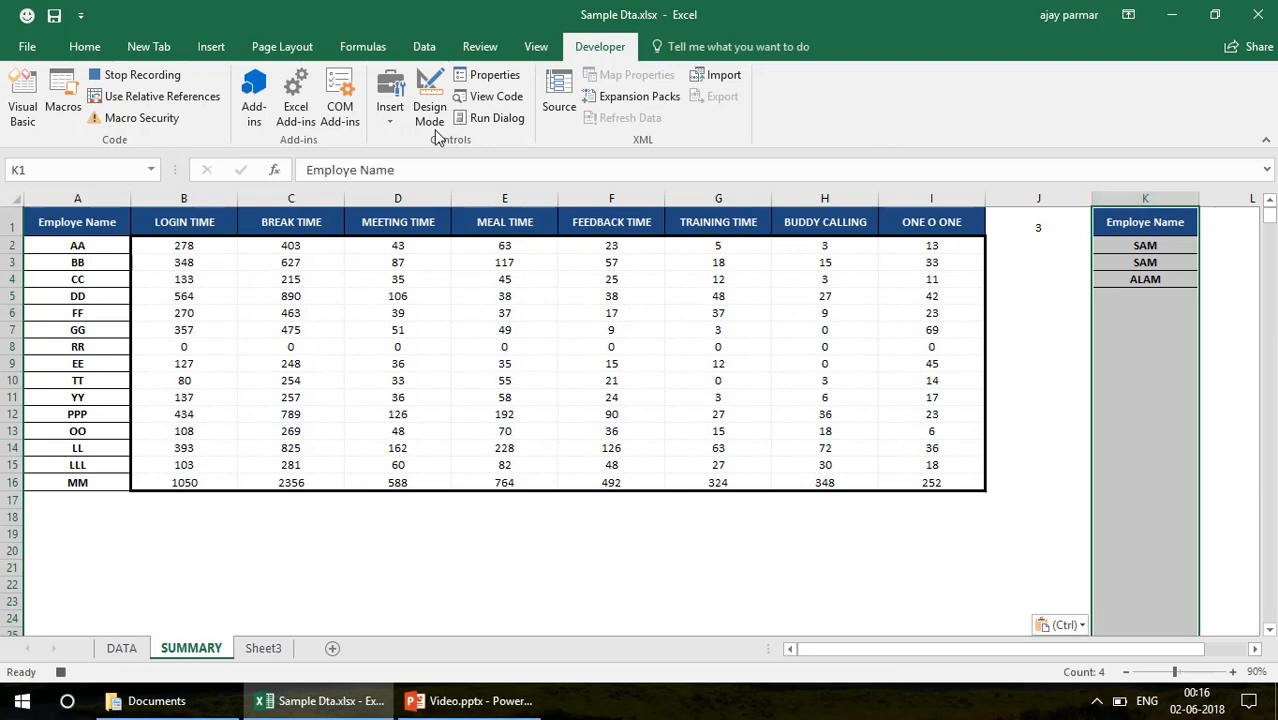
Remove duplicates from SUMMARY column K only, continuing with the current selection and treating the first row as a header
{"action": "left_click", "coordinate": [420, 47]}
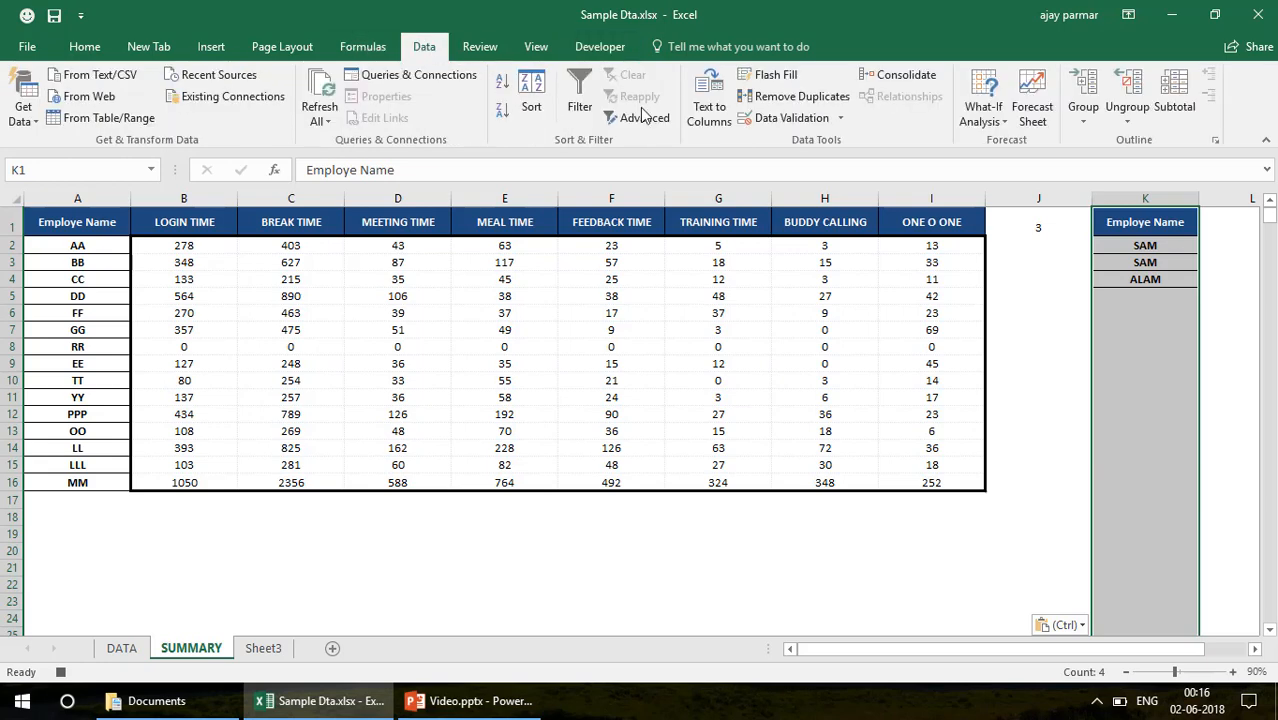
{"action": "left_click", "coordinate": [794, 97]}
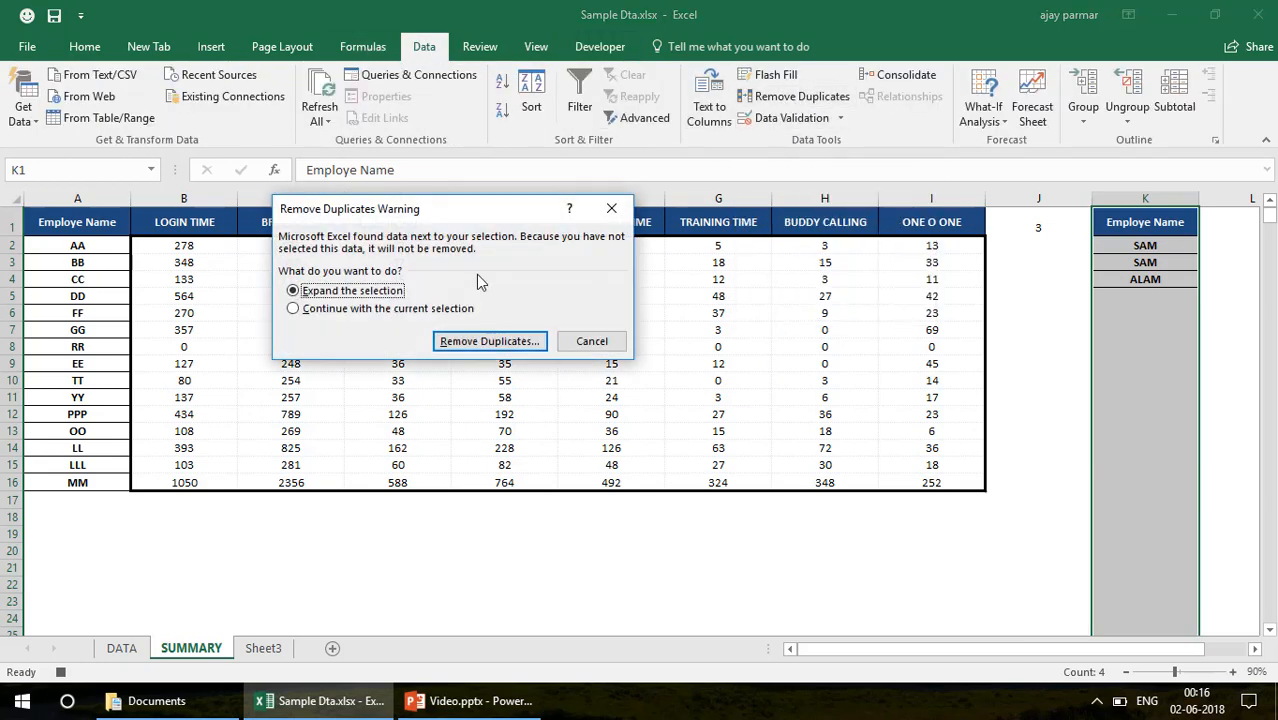
{"action": "left_click", "coordinate": [322, 312]}
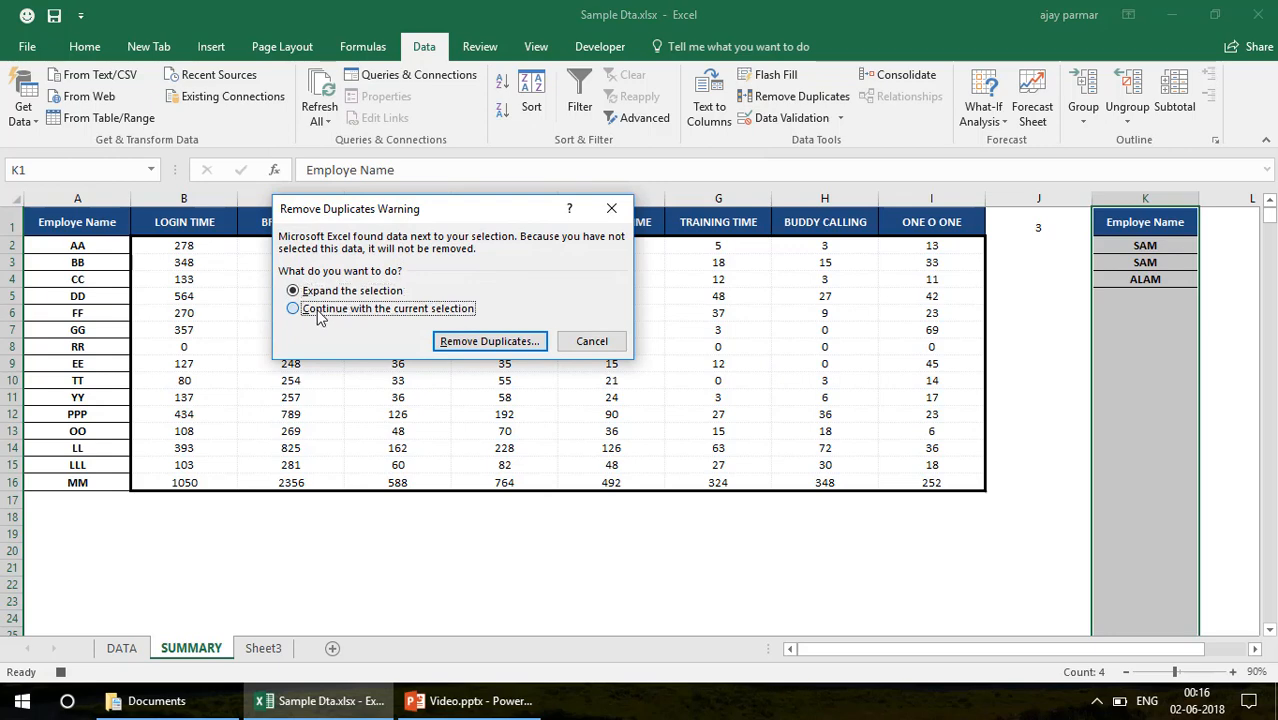
{"action": "left_click", "coordinate": [478, 345]}
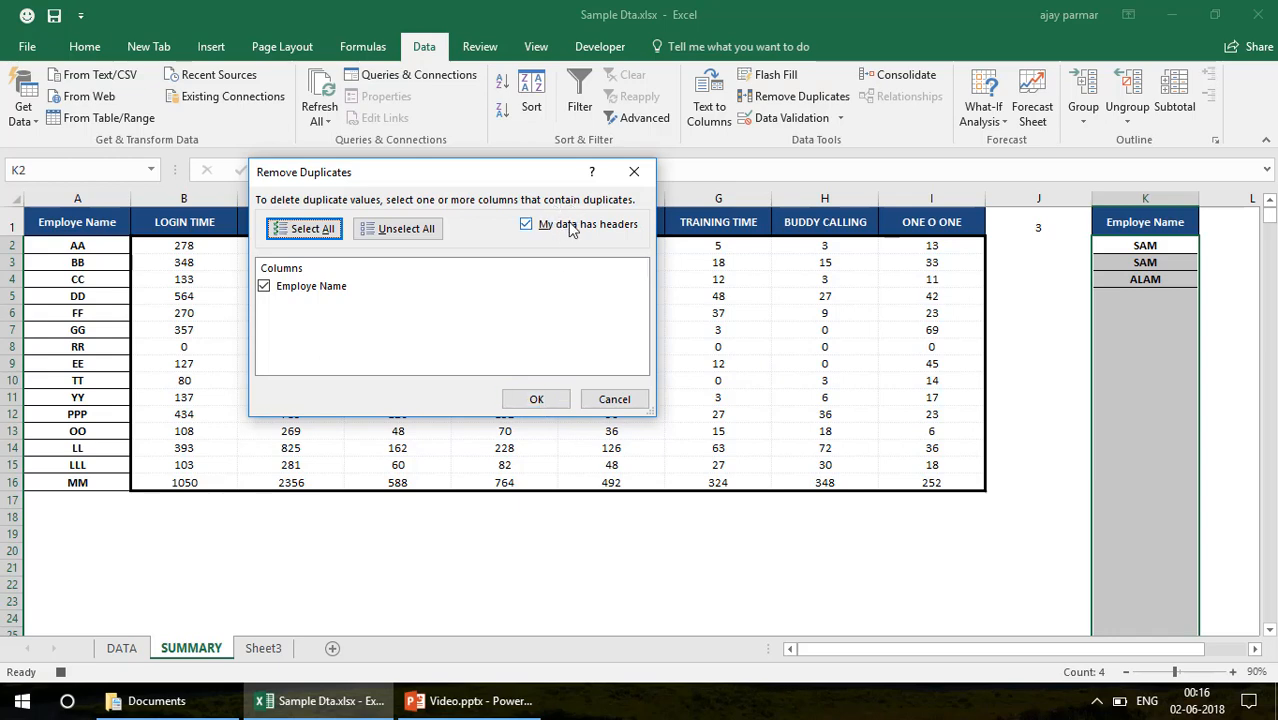
{"action": "left_click", "coordinate": [531, 403]}
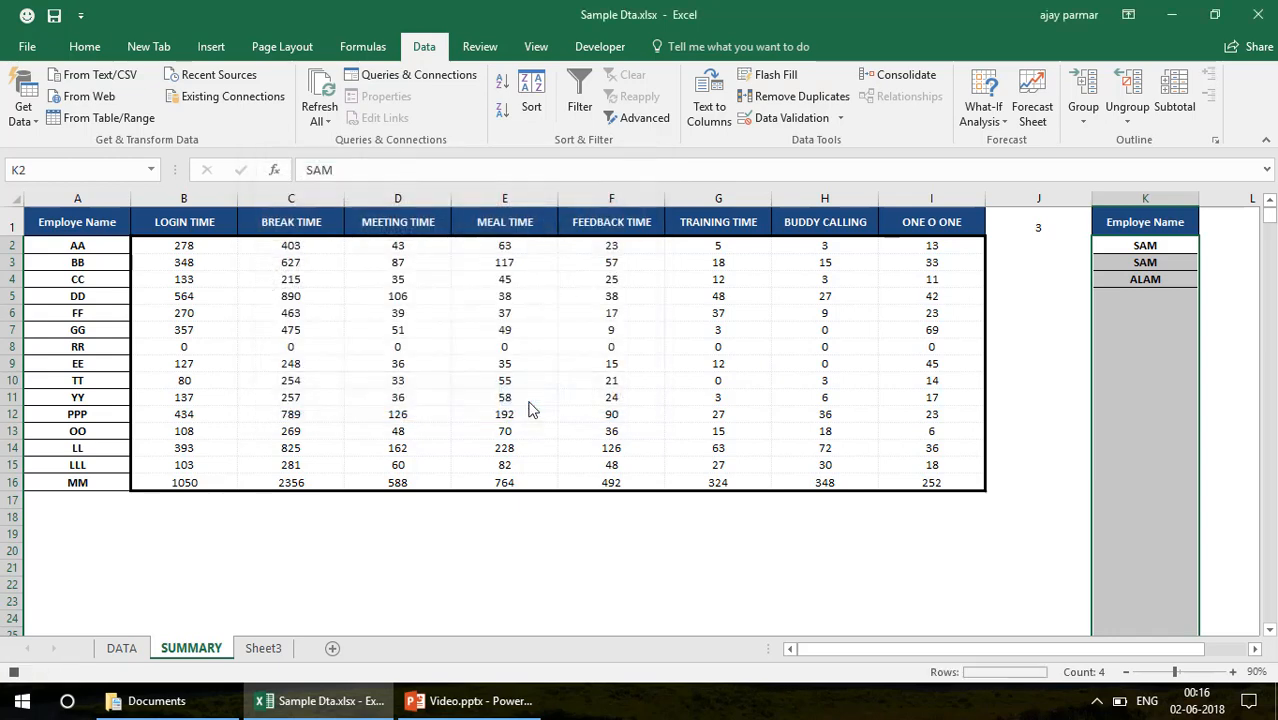
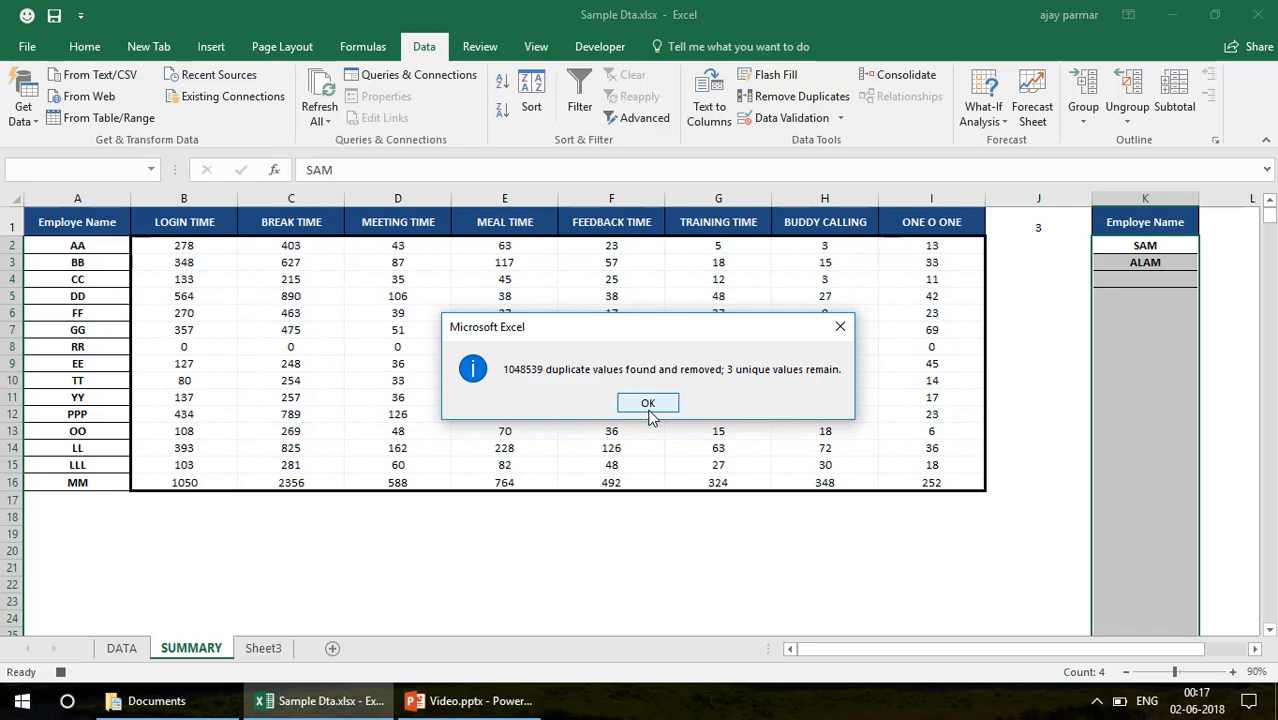
Finish the duplicate removal, select K2 on SUMMARY, and open the recorded Macro2 code in the Visual Basic editor
{"action": "left_click", "coordinate": [648, 403]}
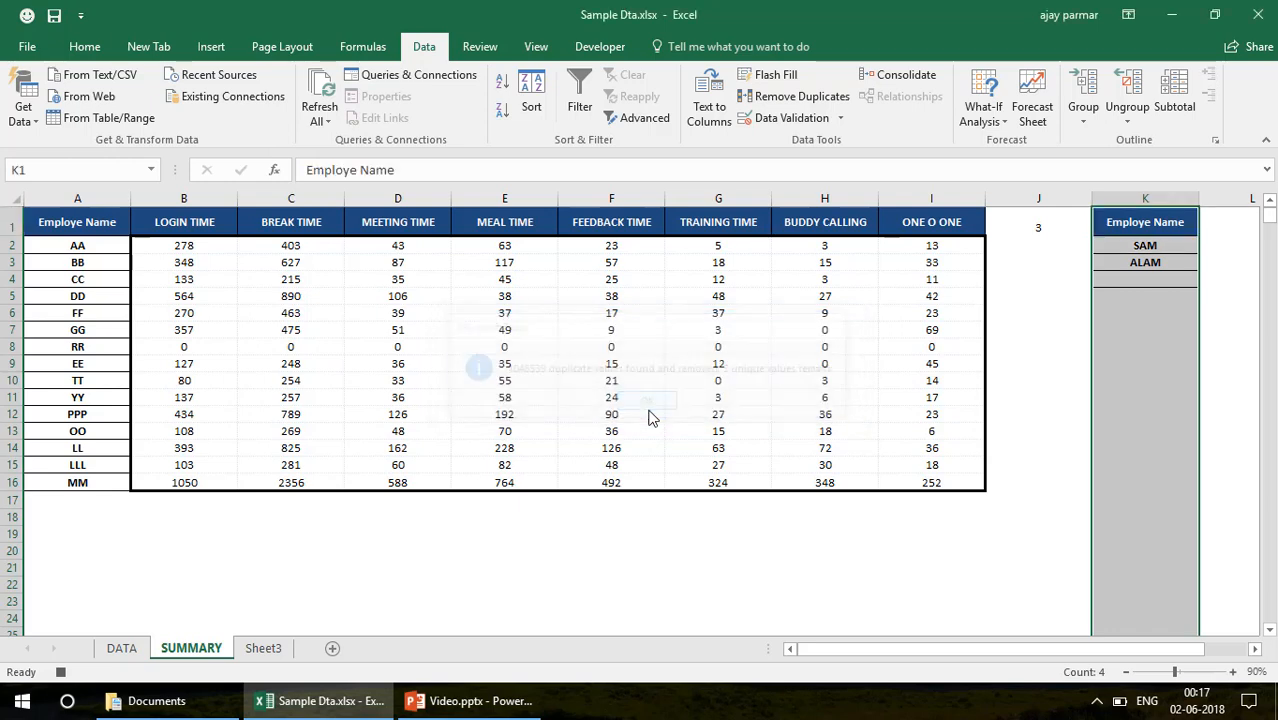
{"action": "left_click", "coordinate": [1130, 246]}
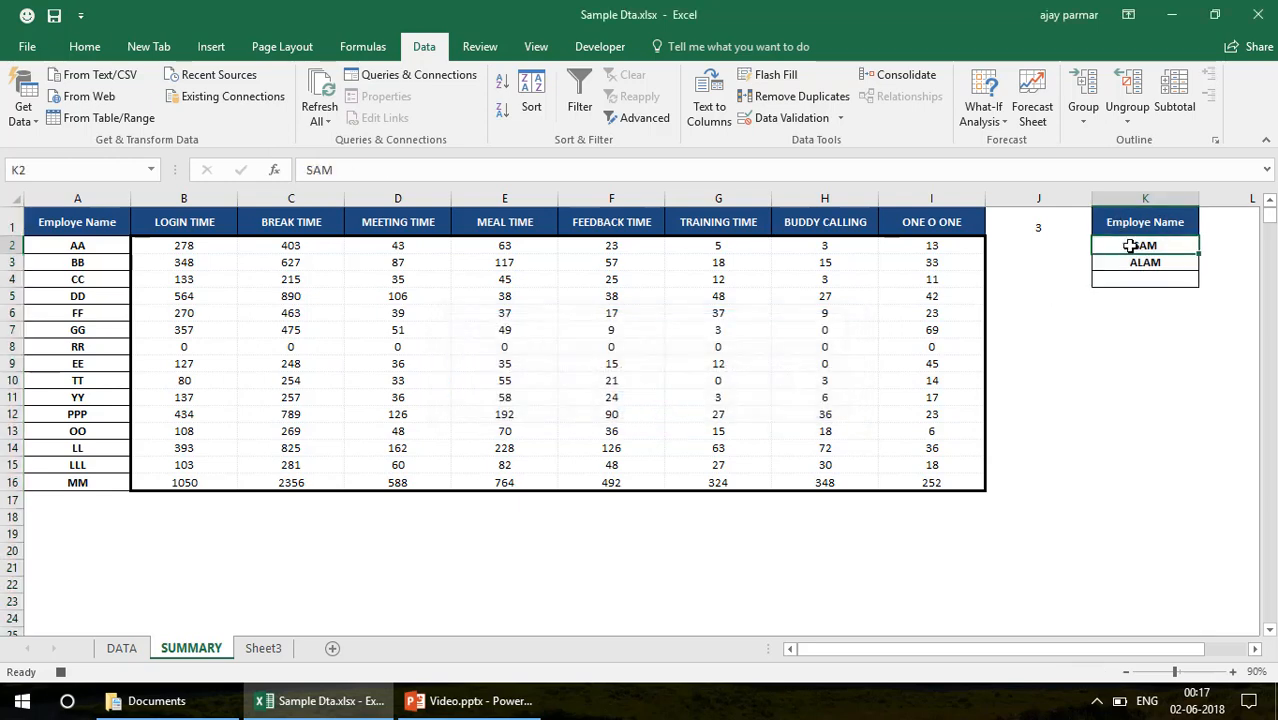
{"action": "left_click", "coordinate": [613, 47]}
{"action": "left_click", "coordinate": [16, 96]}
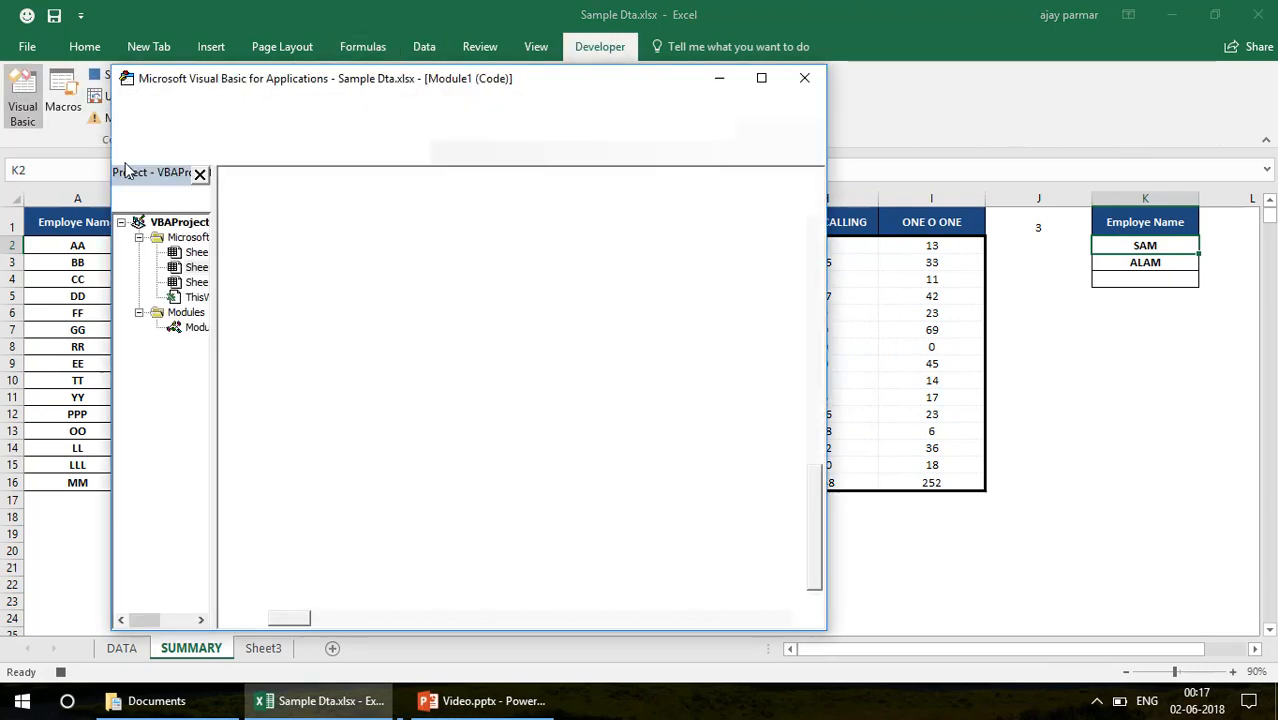
{"action": "left_click", "coordinate": [348, 380]}
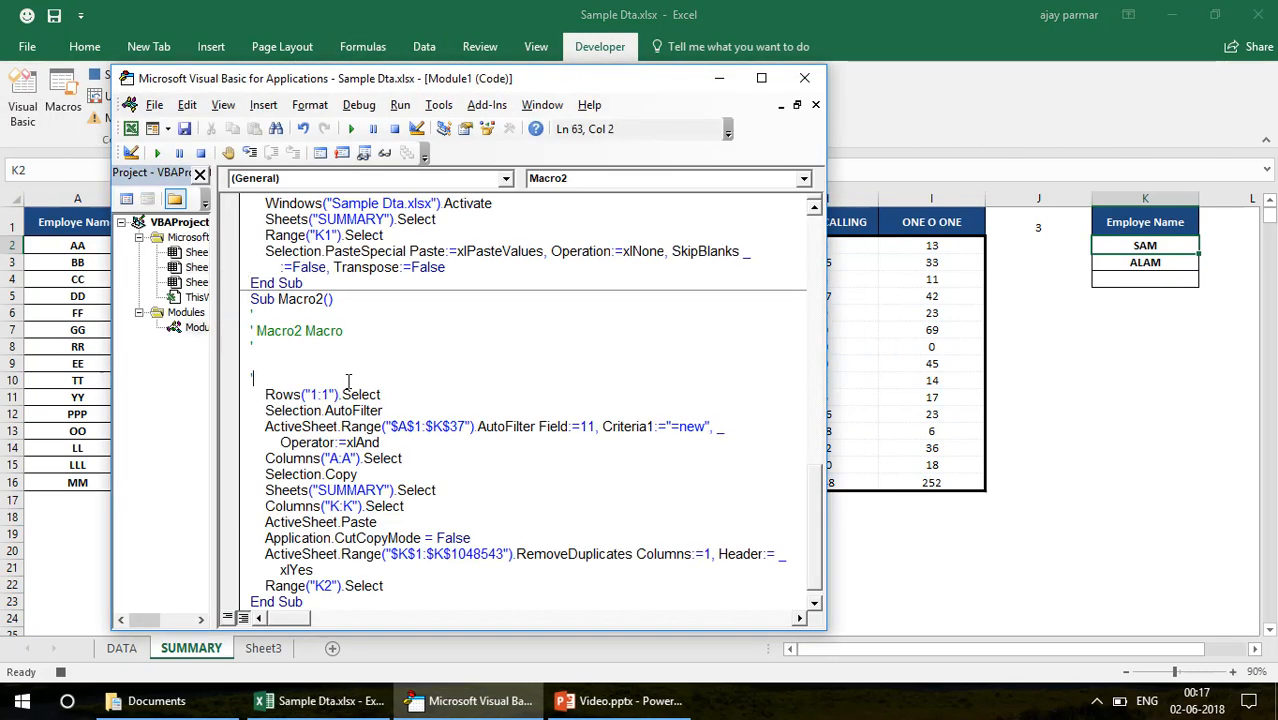
Add blank lines before End Sub in Macro2 and delete the comment lines under its Sub line
{"action": "key", "text": "ctrl+End"}
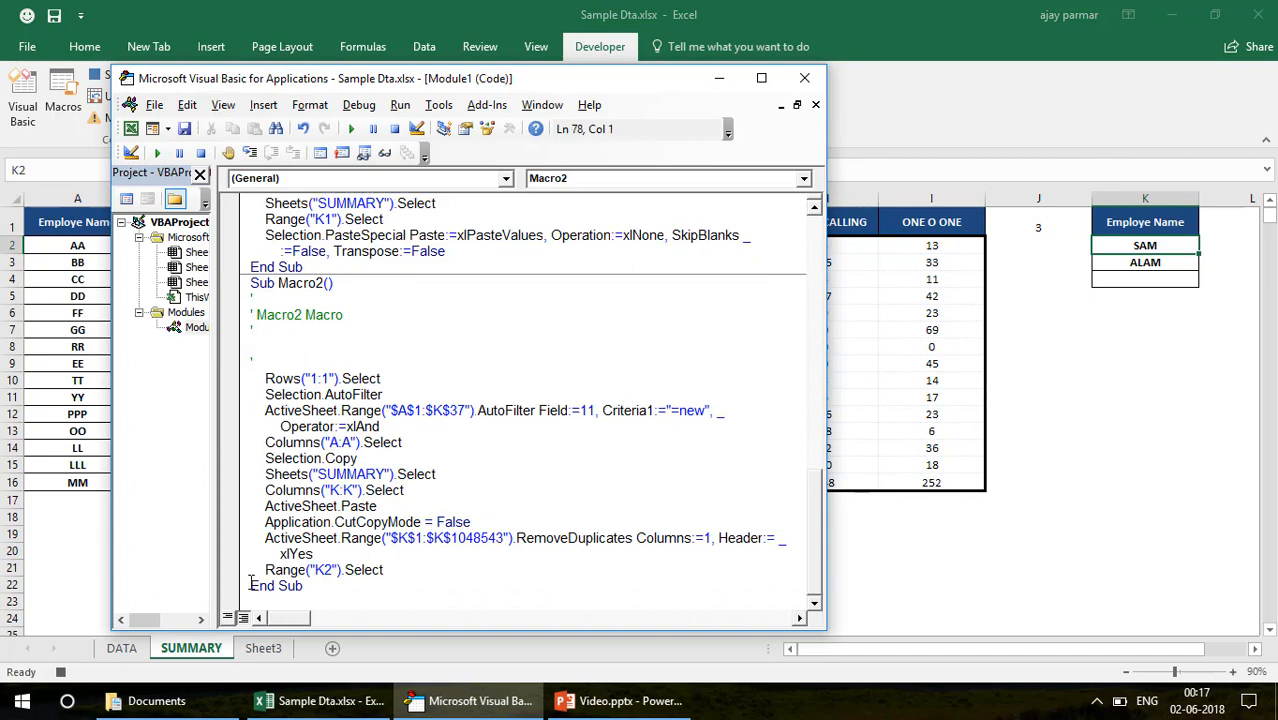
{"action": "key", "text": "Return"}
{"action": "key", "text": "Return"}
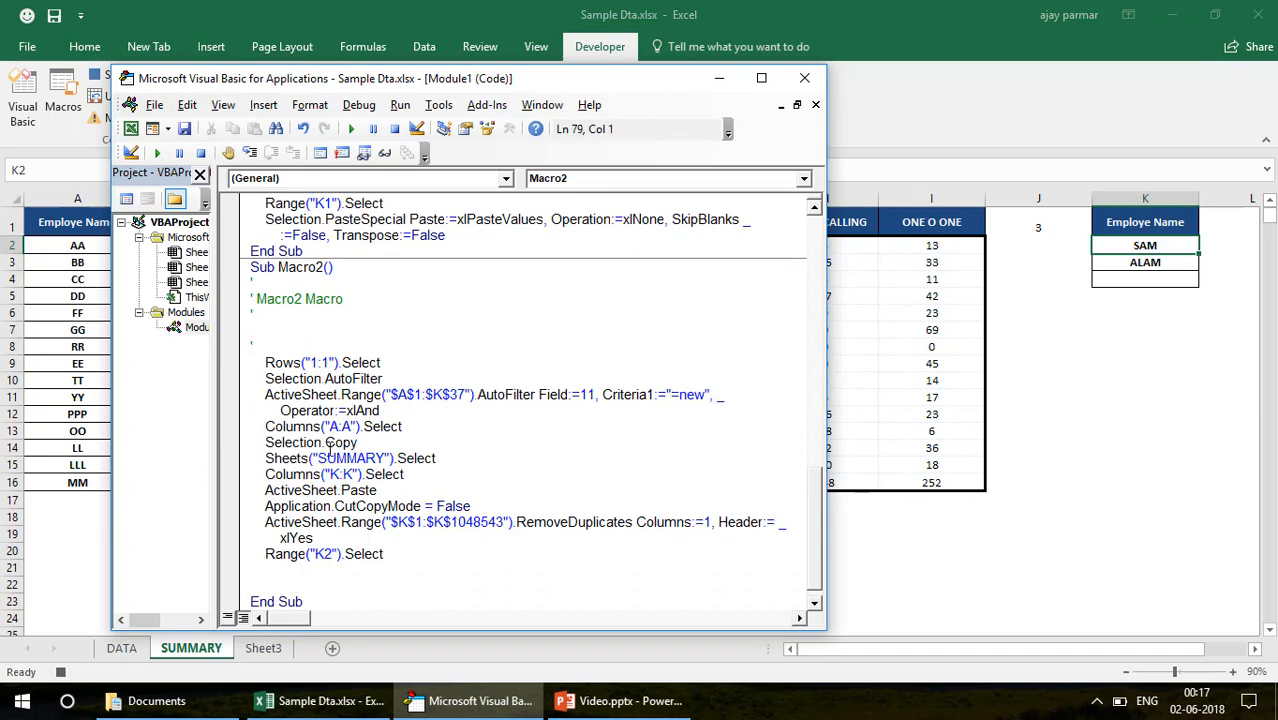
{"action": "left_click", "coordinate": [249, 297], "text": "shift"}
{"action": "key", "text": "Delete"}
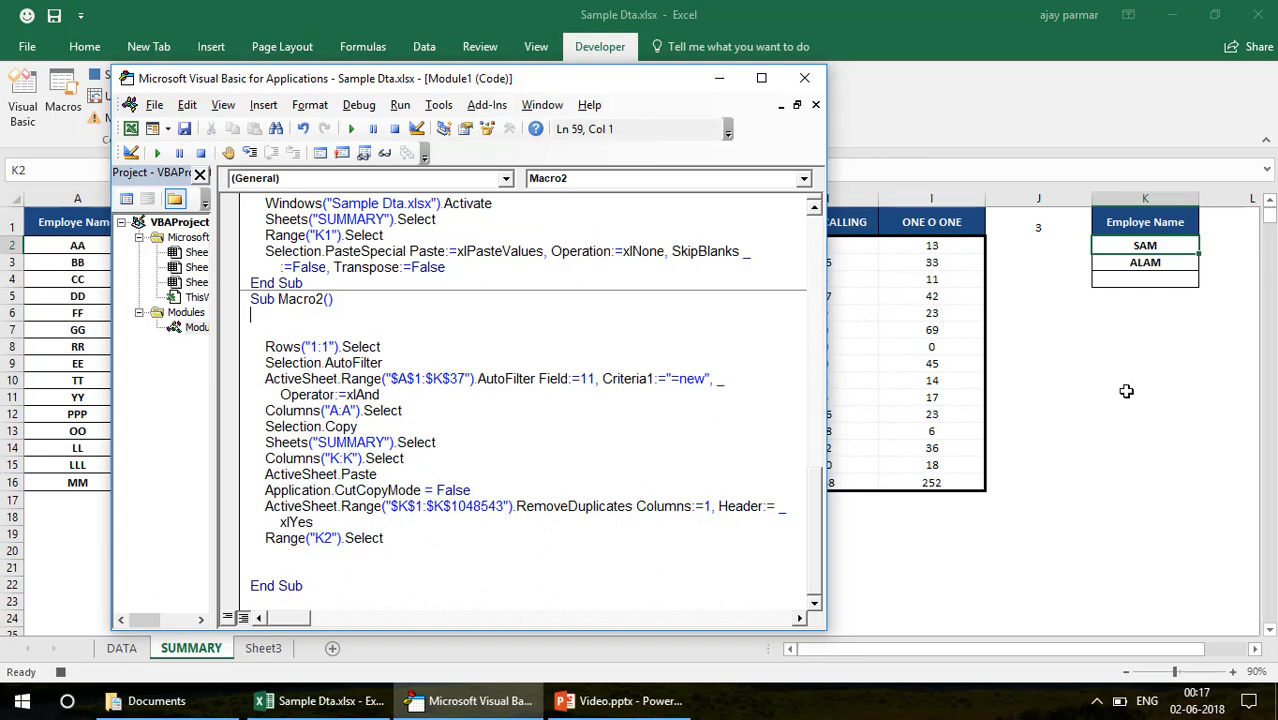
Clear and delete column K of the SUMMARY sheet
{"action": "left_click", "coordinate": [1124, 395]}
{"action": "left_click", "coordinate": [1153, 196]}
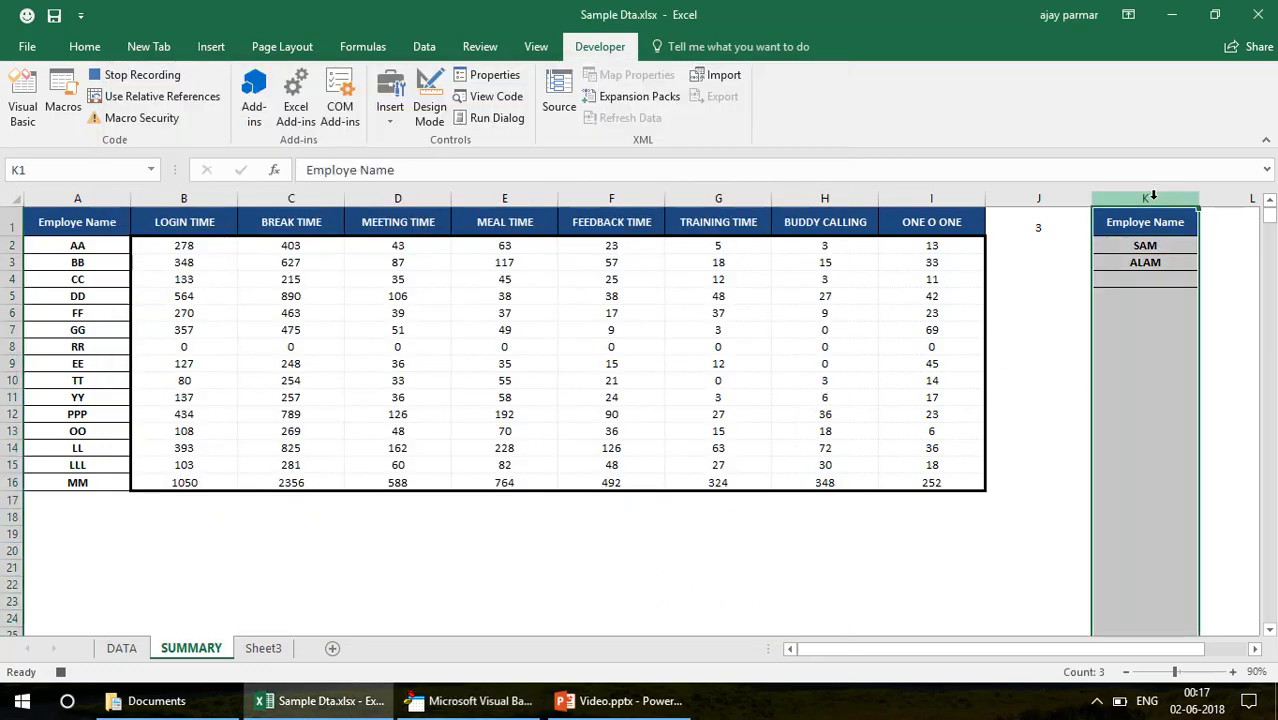
{"action": "key", "text": "Delete"}
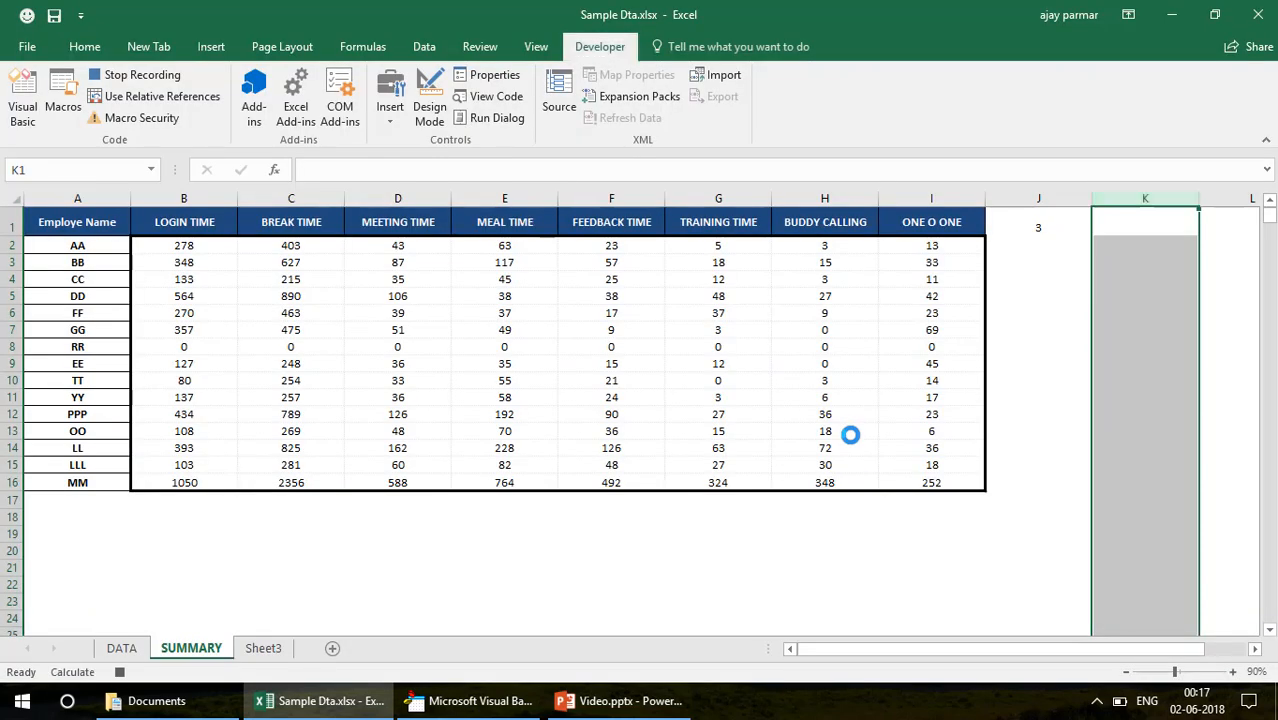
Examine the COUNTIF formula in SUMMARY cell J1 and the filtered rows on the DATA sheet, ending on SUMMARY
{"action": "left_click", "coordinate": [1044, 222]}
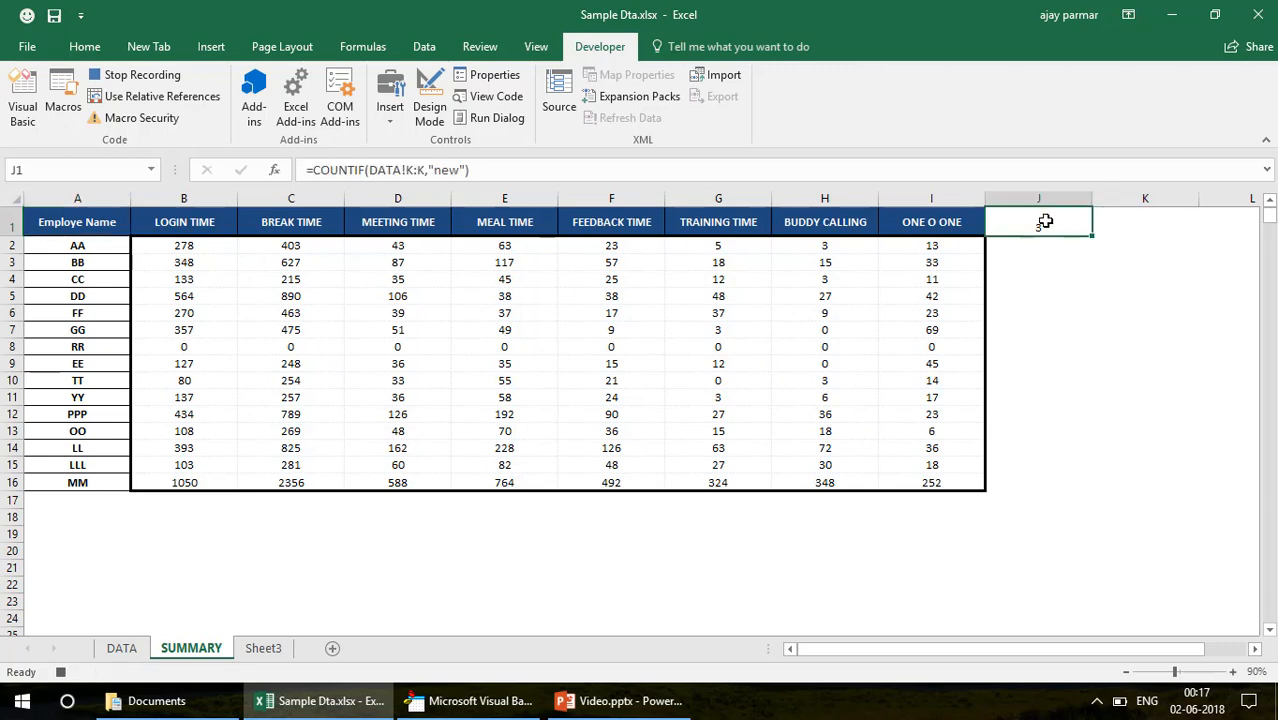
{"action": "left_click", "coordinate": [1134, 242]}
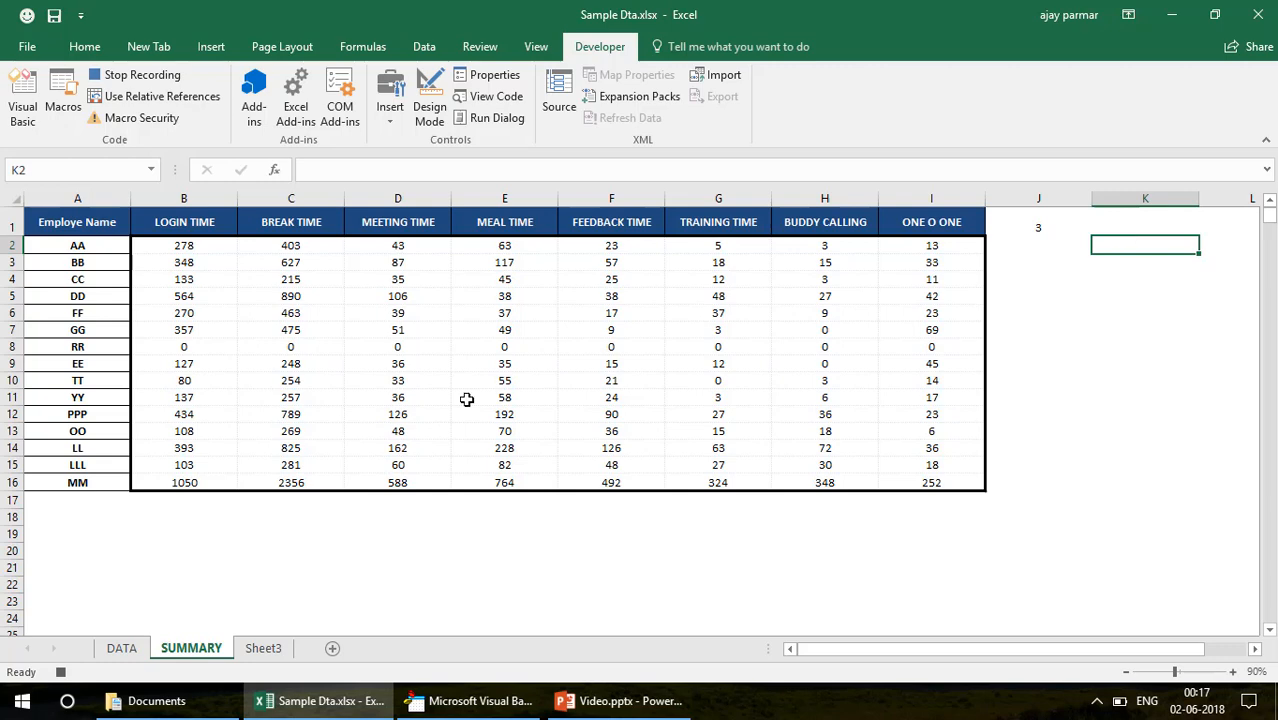
{"action": "left_click", "coordinate": [122, 649]}
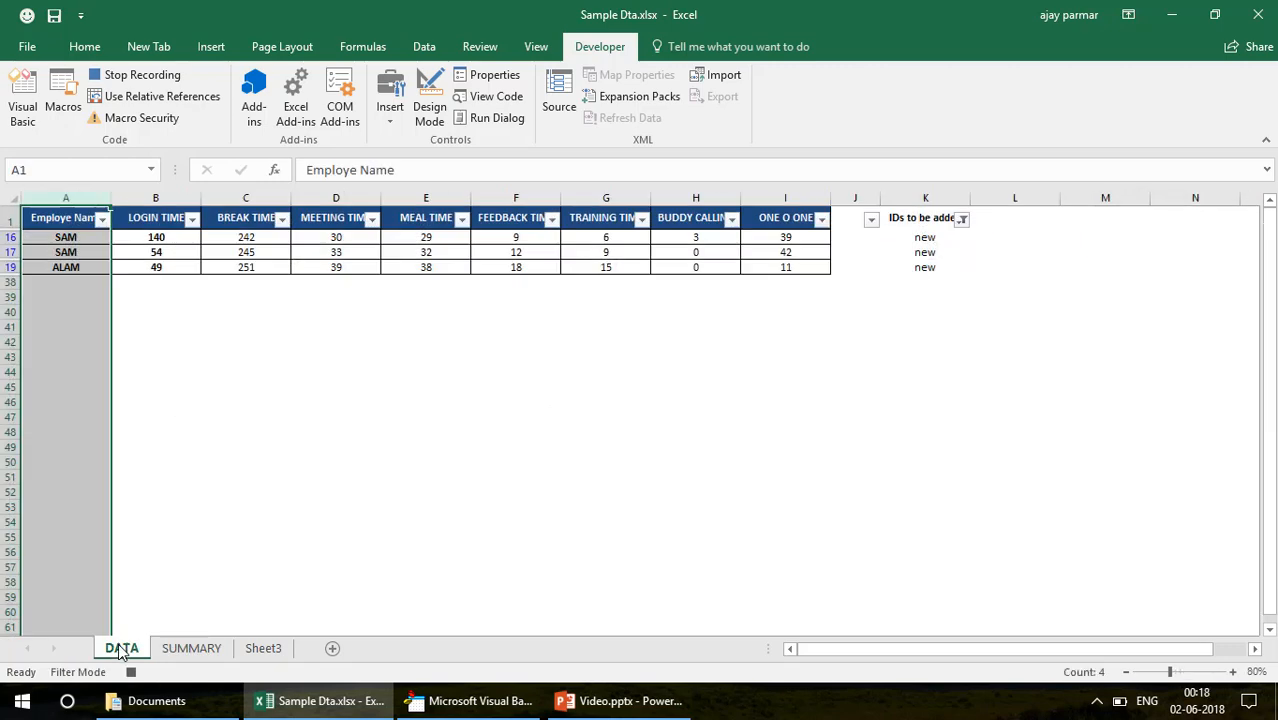
{"action": "left_click", "coordinate": [133, 489]}
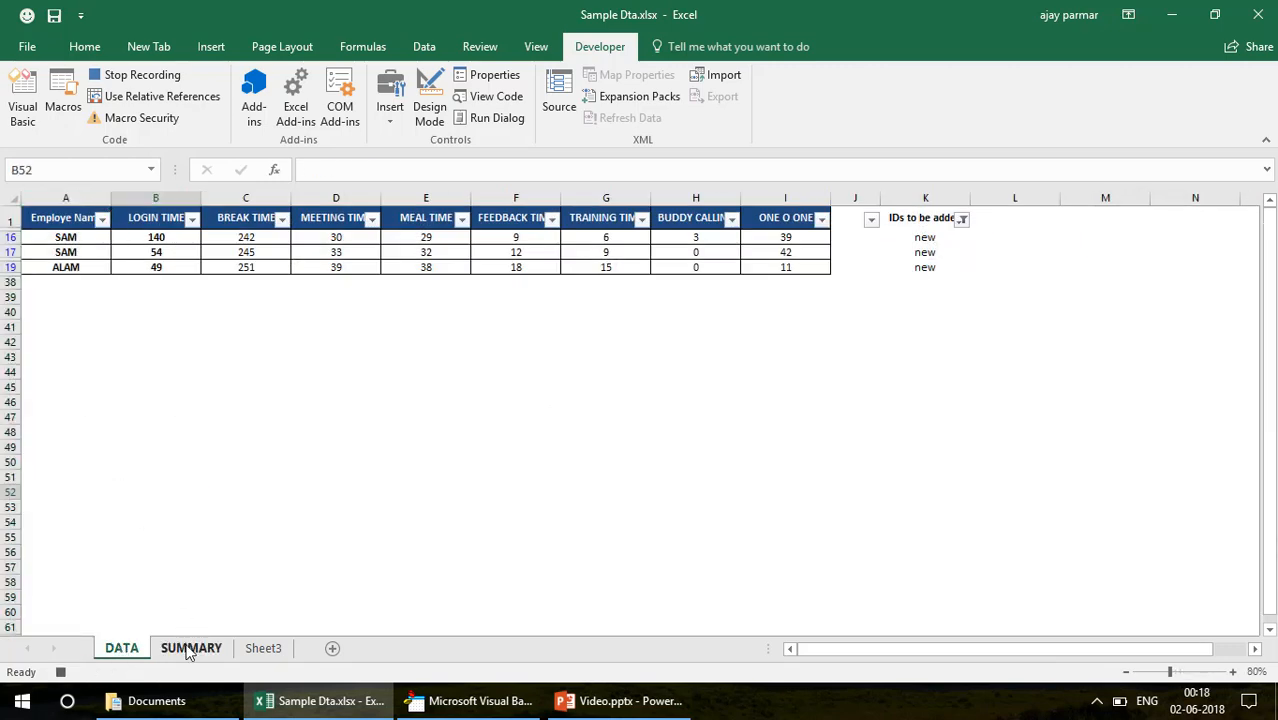
{"action": "left_click", "coordinate": [188, 648]}
Return to the Visual Basic editor, widen the project list and open the code module of Sheet3
{"action": "left_click", "coordinate": [460, 716]}
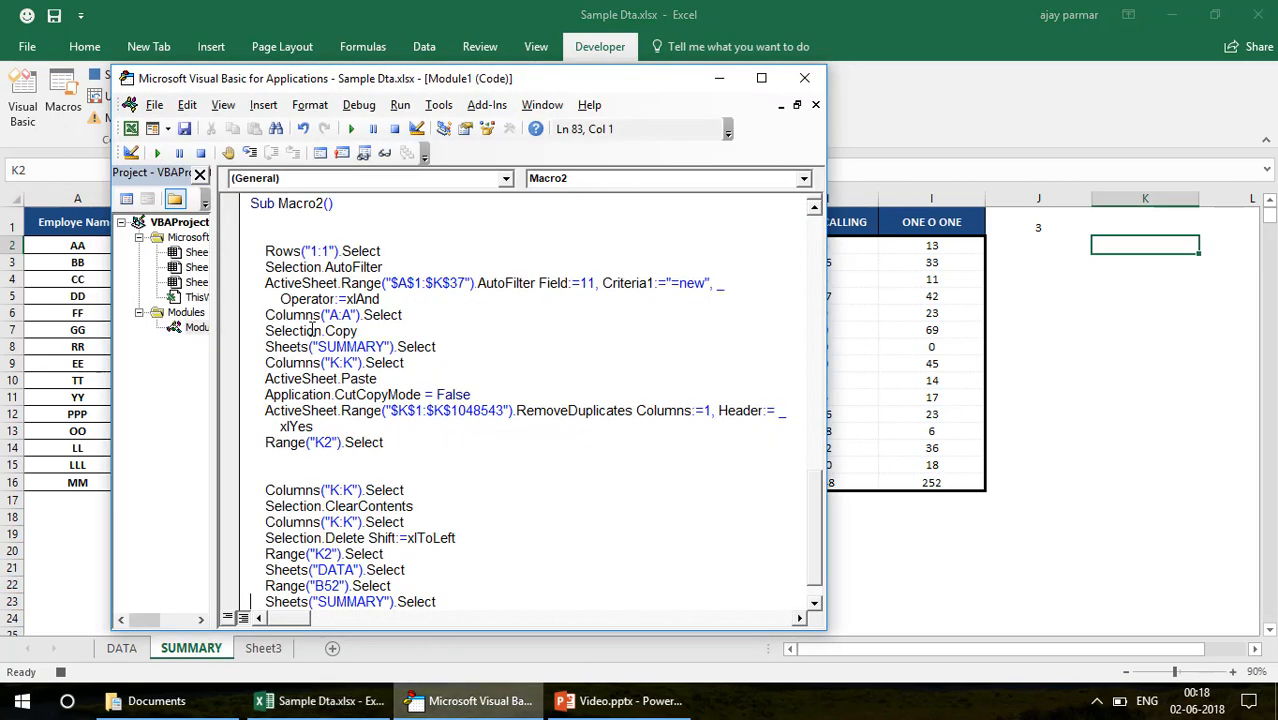
{"action": "left_click_drag", "start_coordinate": [295, 340], "coordinate": [300, 340]}
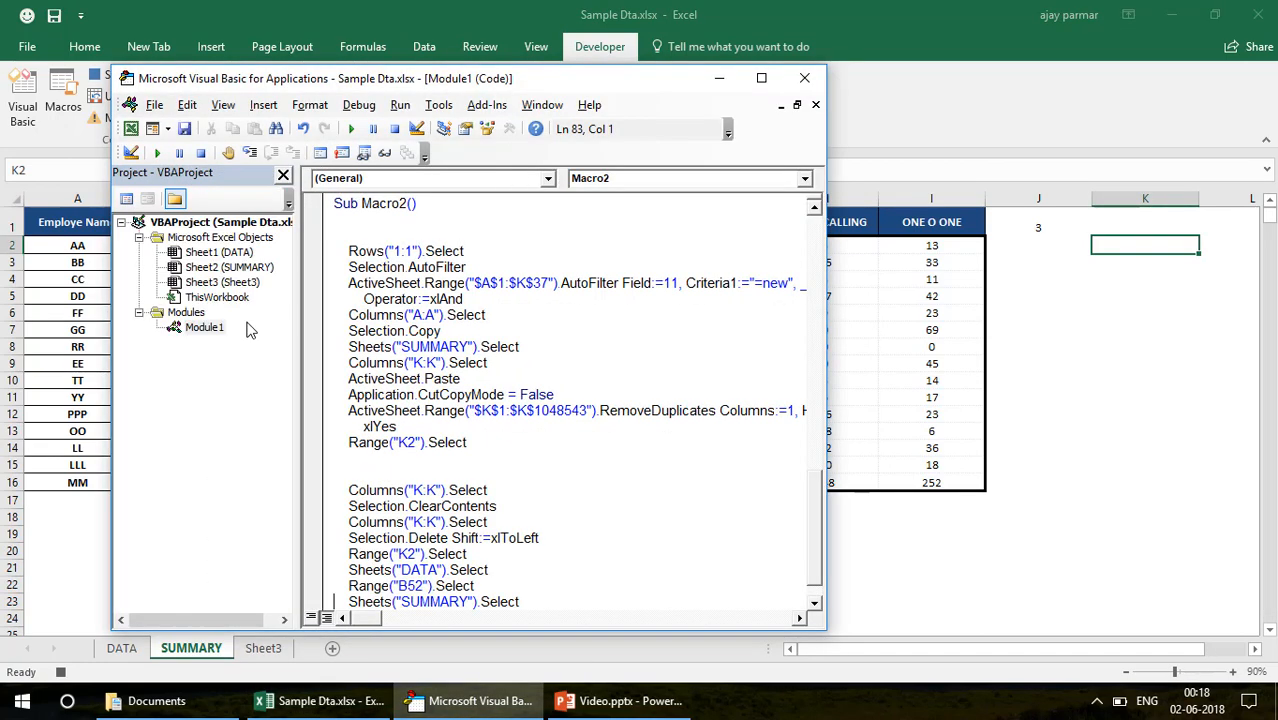
{"action": "double_click", "coordinate": [224, 283]}
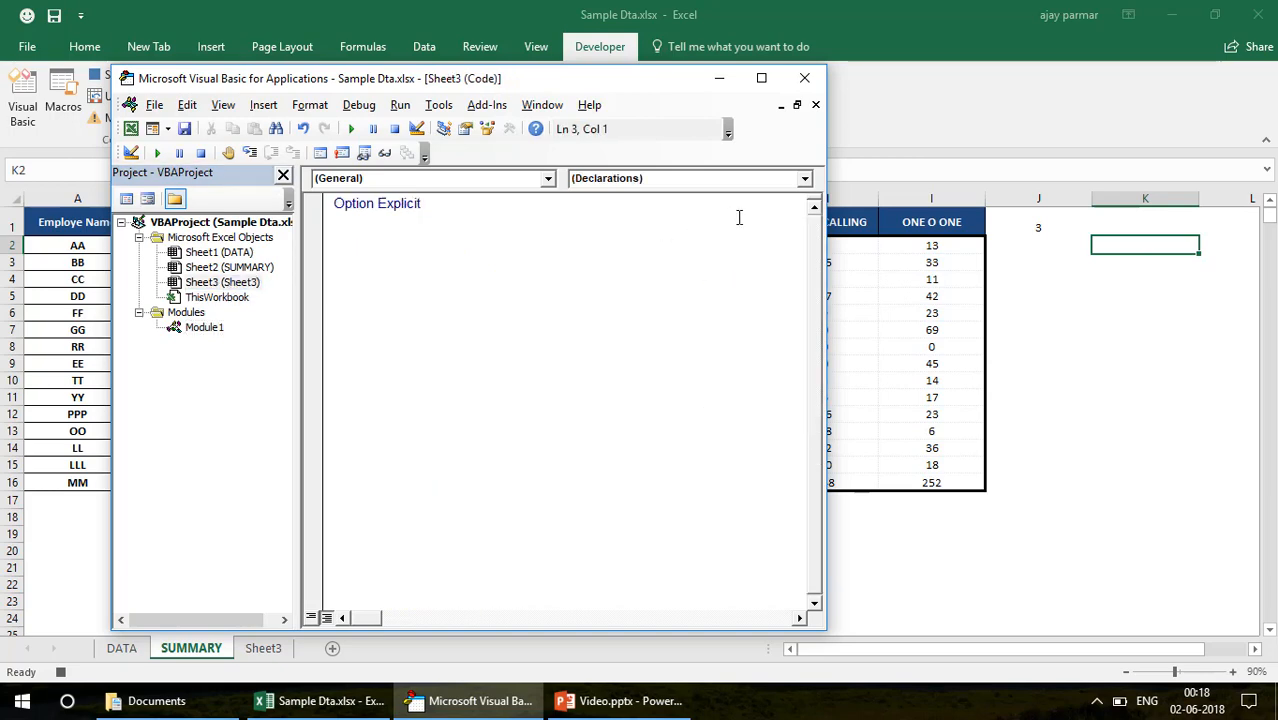
Add a Worksheet Activate event procedure to the Sheet3 code module
{"action": "left_click", "coordinate": [805, 178]}
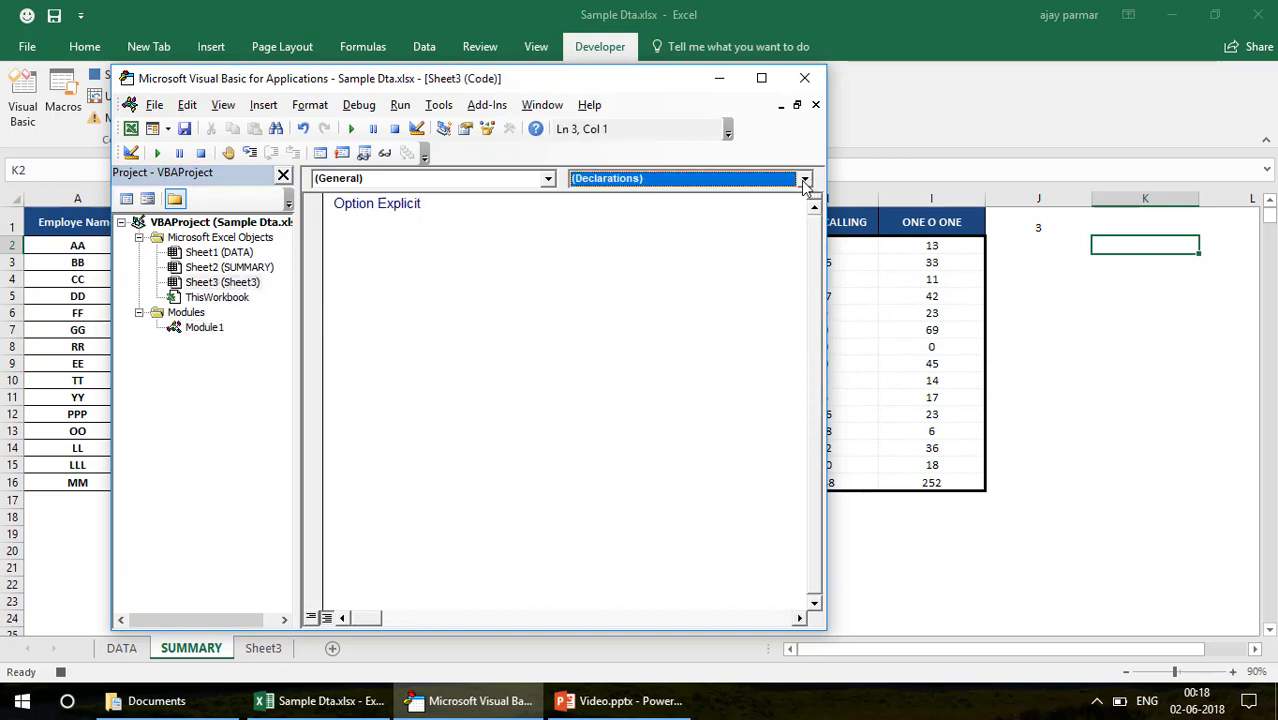
{"action": "left_click", "coordinate": [549, 179]}
{"action": "left_click", "coordinate": [553, 179]}
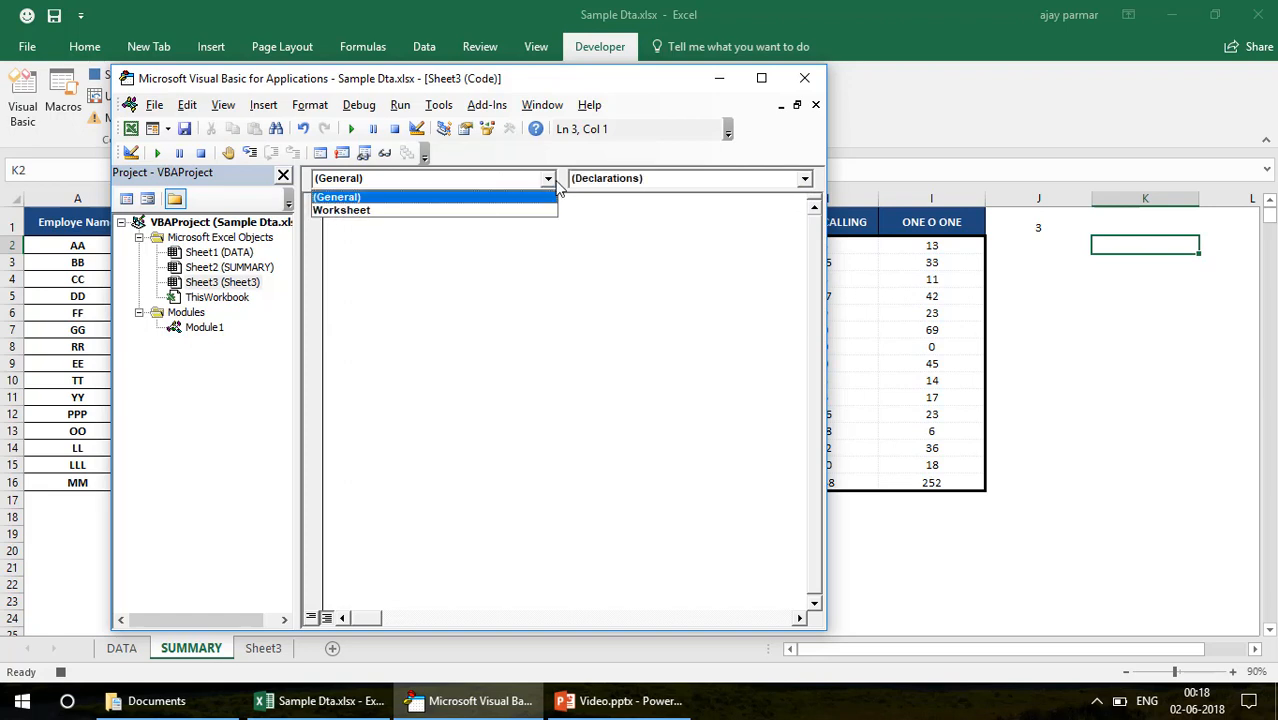
{"action": "left_click", "coordinate": [458, 212]}
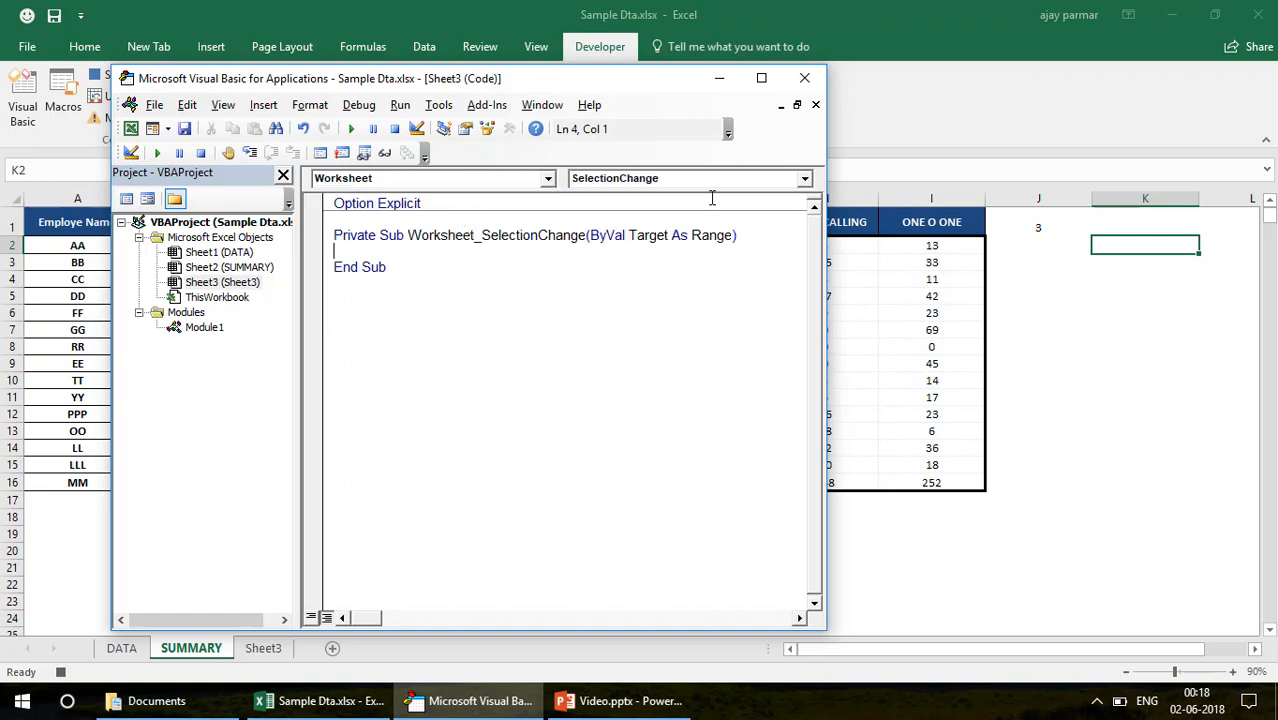
{"action": "left_click", "coordinate": [803, 182]}
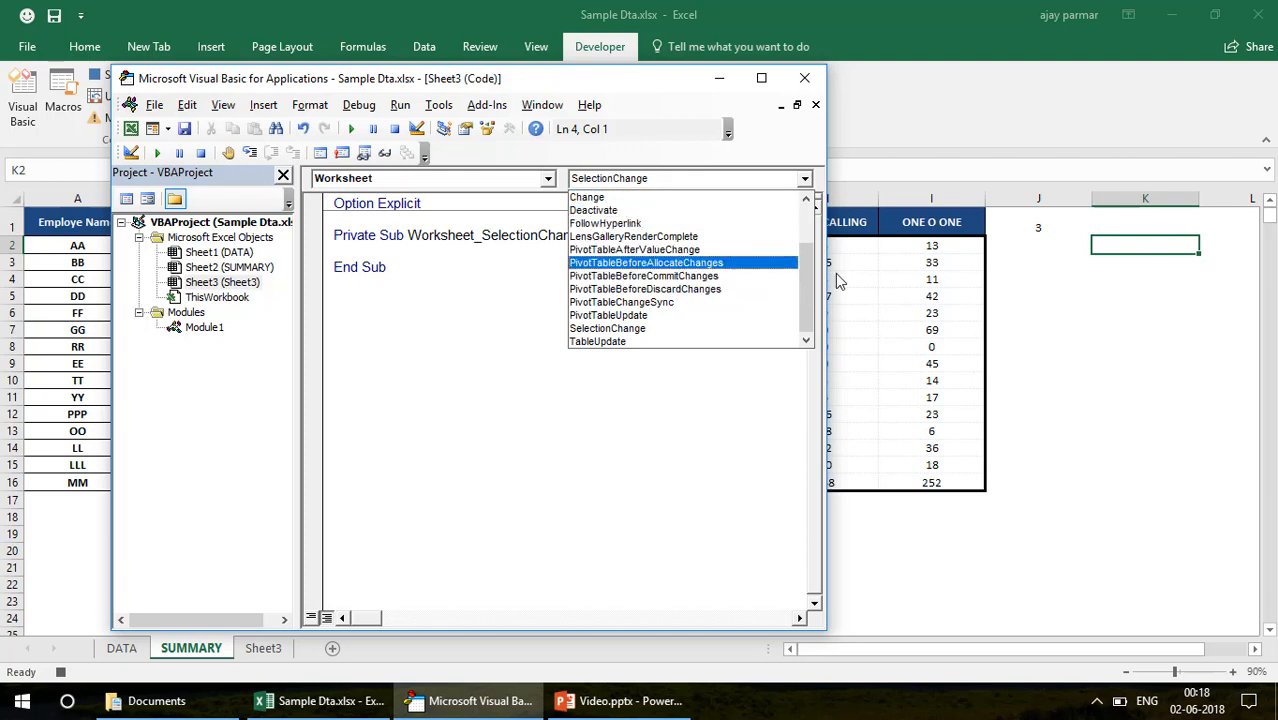
{"action": "left_click_drag", "start_coordinate": [807, 288], "coordinate": [805, 250]}
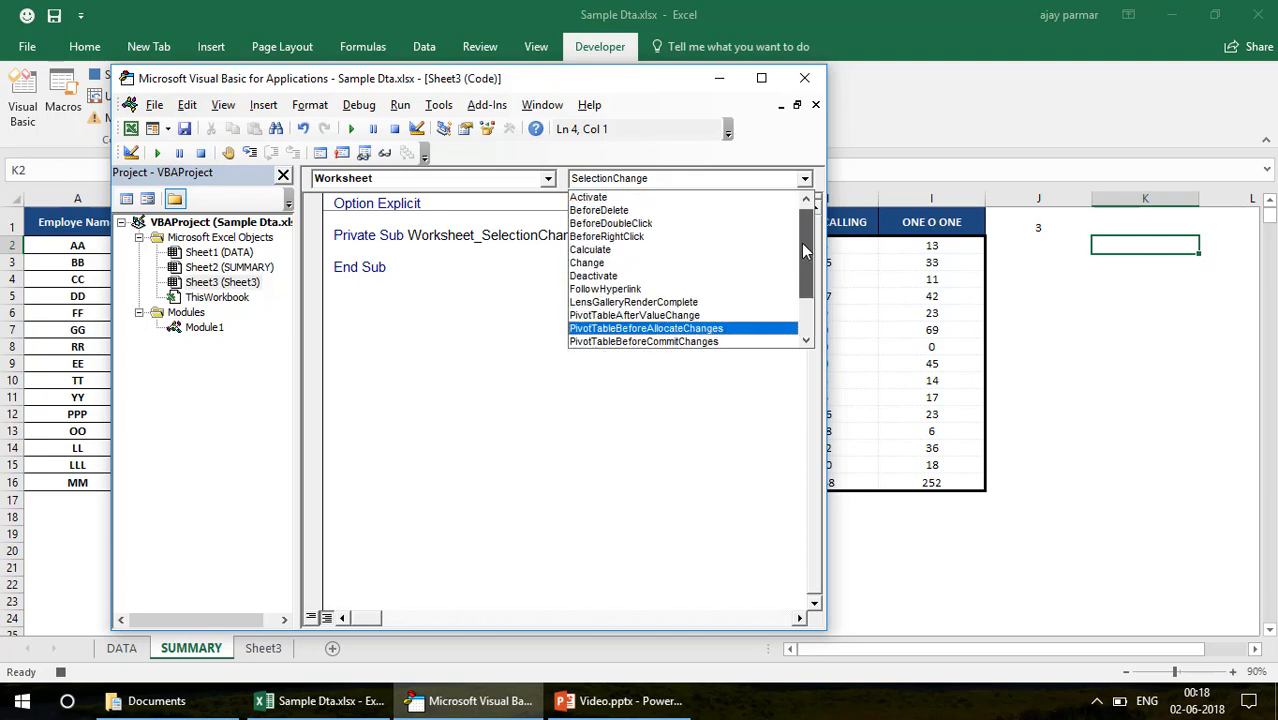
{"action": "left_click", "coordinate": [651, 199]}
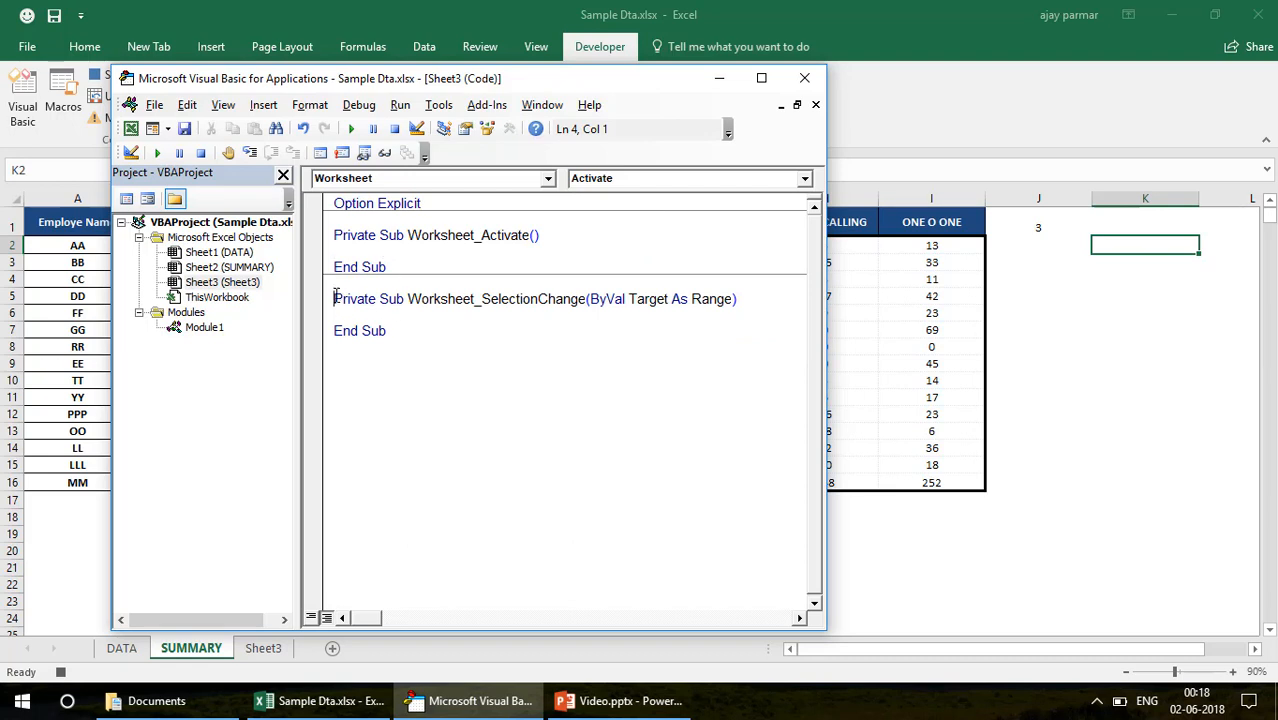
Delete the empty Worksheet_SelectionChange procedure from Sheet3 and add blank lines inside Worksheet_Activate
{"action": "key", "text": "shift+Down"}
{"action": "key", "text": "shift+Down"}
{"action": "key", "text": "shift+Down"}
{"action": "key", "text": "Delete"}
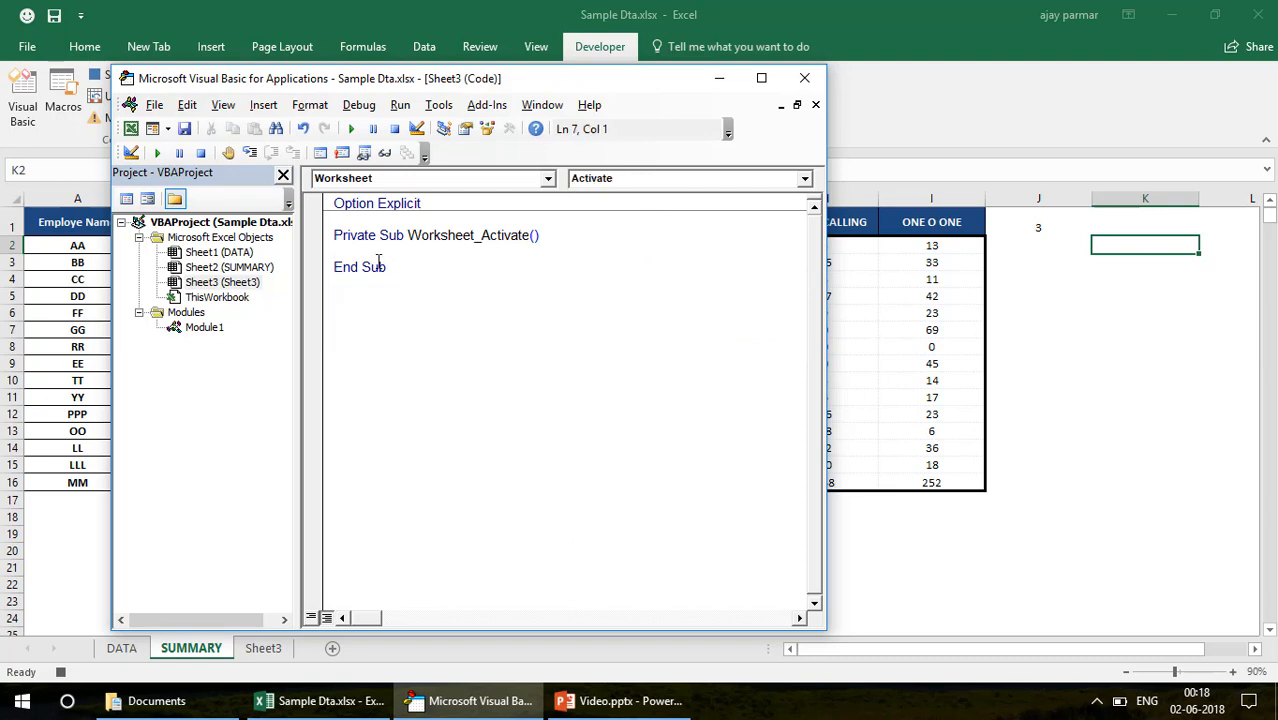
{"action": "key", "text": "Return"}
{"action": "key", "text": "Return"}
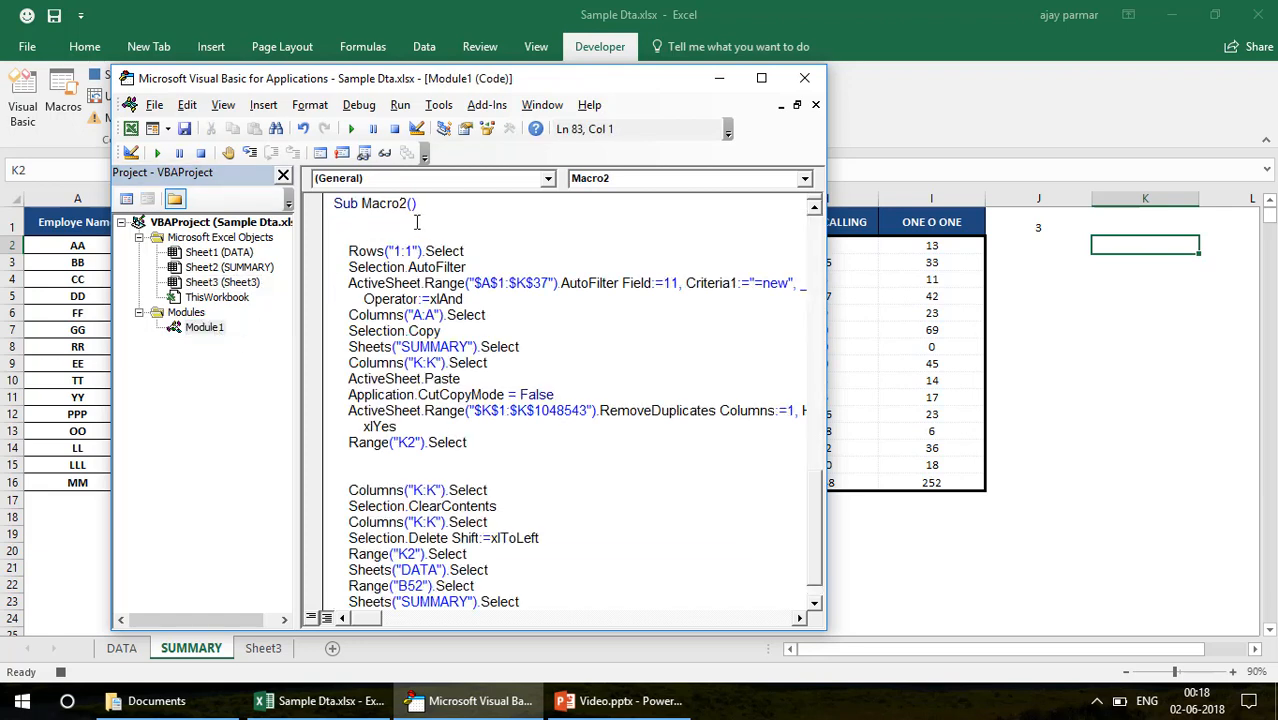
Enter "call macro3" in the Worksheet_Activate procedure of Sheet3
{"action": "double_click", "coordinate": [232, 283]}
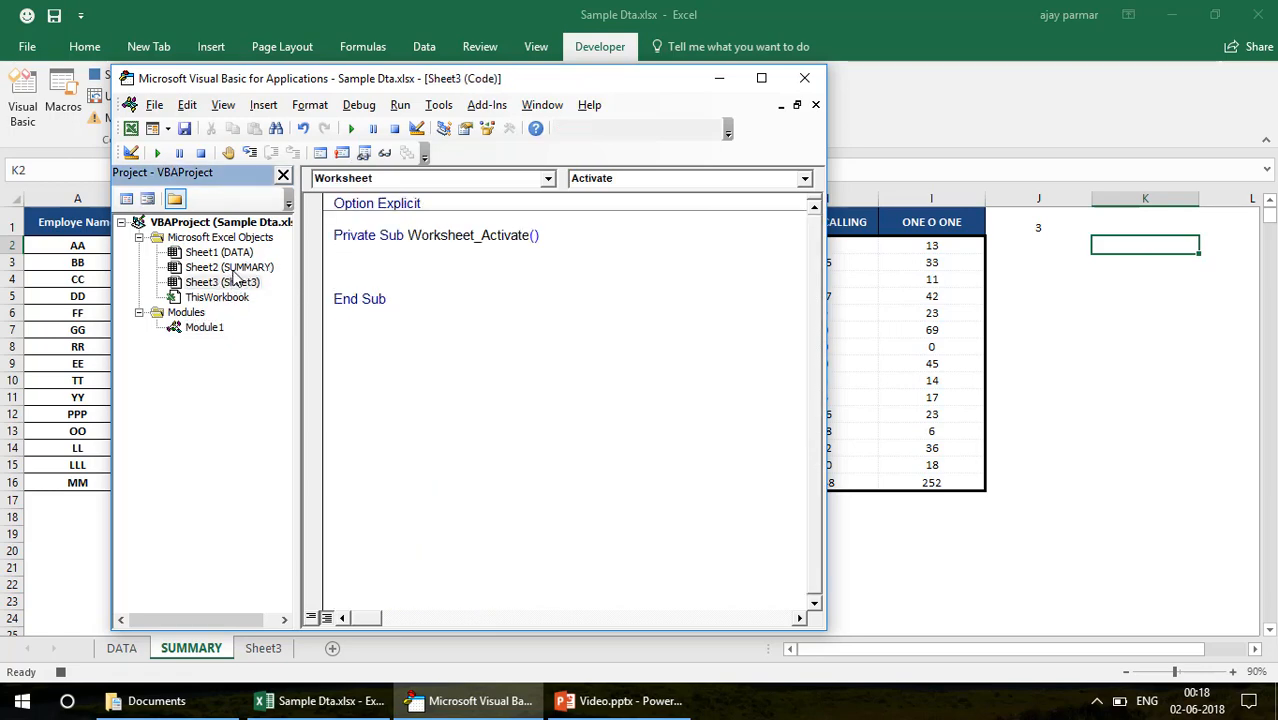
{"action": "double_click", "coordinate": [229, 267]}
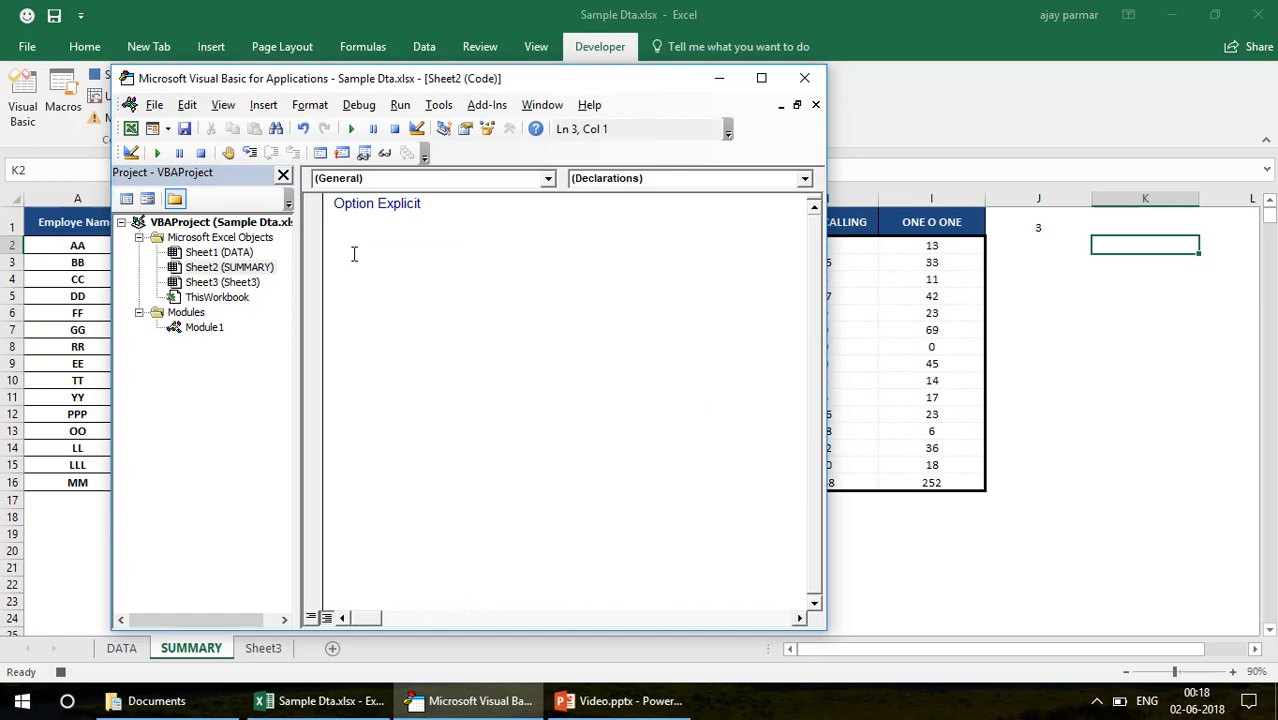
{"action": "double_click", "coordinate": [232, 283]}
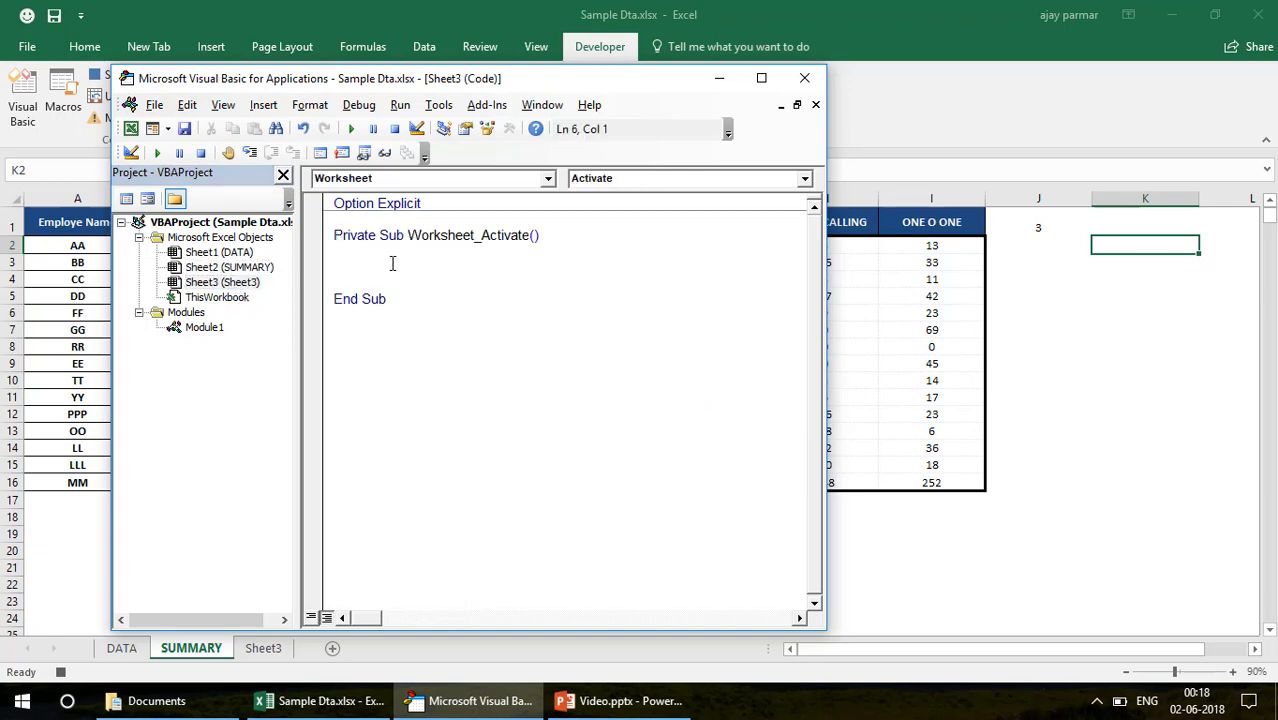
{"action": "type", "text": "call macro3"}
{"action": "key", "text": "Return"}
Set a breakpoint on the Worksheet_Activate line and activate Sheet3 in the workbook to trigger the event
{"action": "left_click_drag", "start_coordinate": [326, 283], "coordinate": [318, 238]}
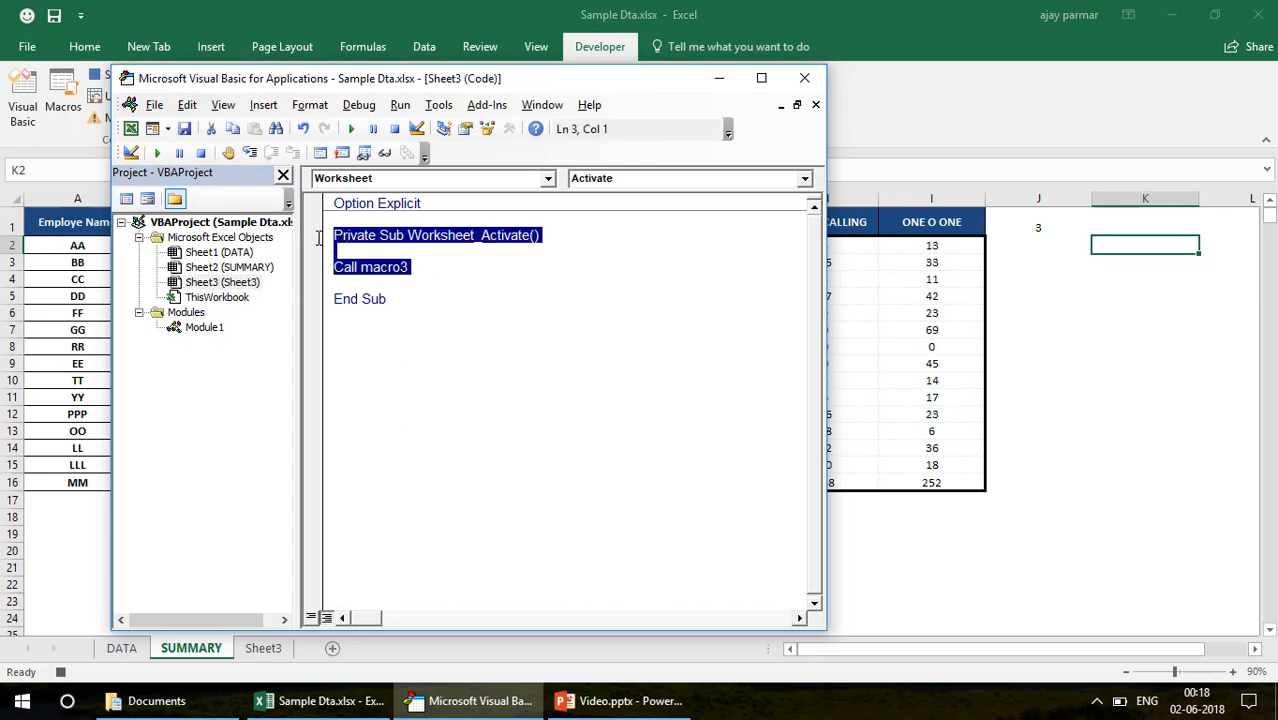
{"action": "left_click", "coordinate": [407, 296]}
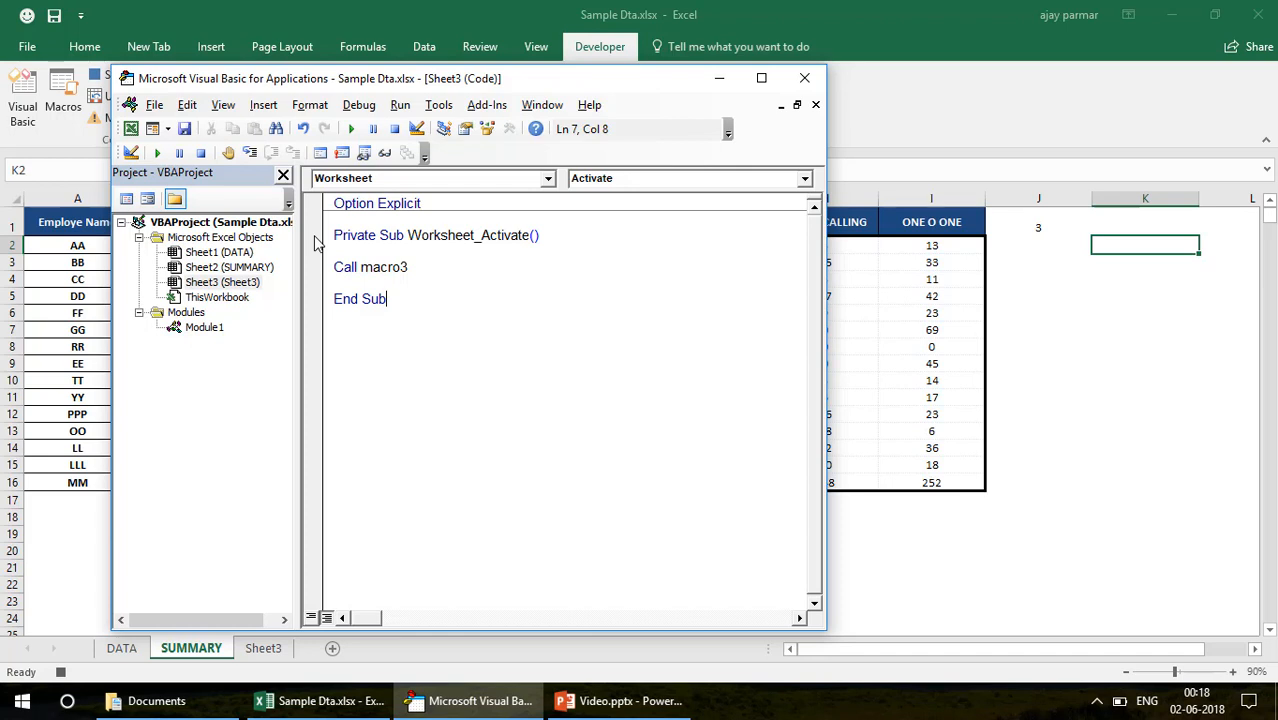
{"action": "left_click", "coordinate": [313, 237]}
{"action": "left_click", "coordinate": [97, 340]}
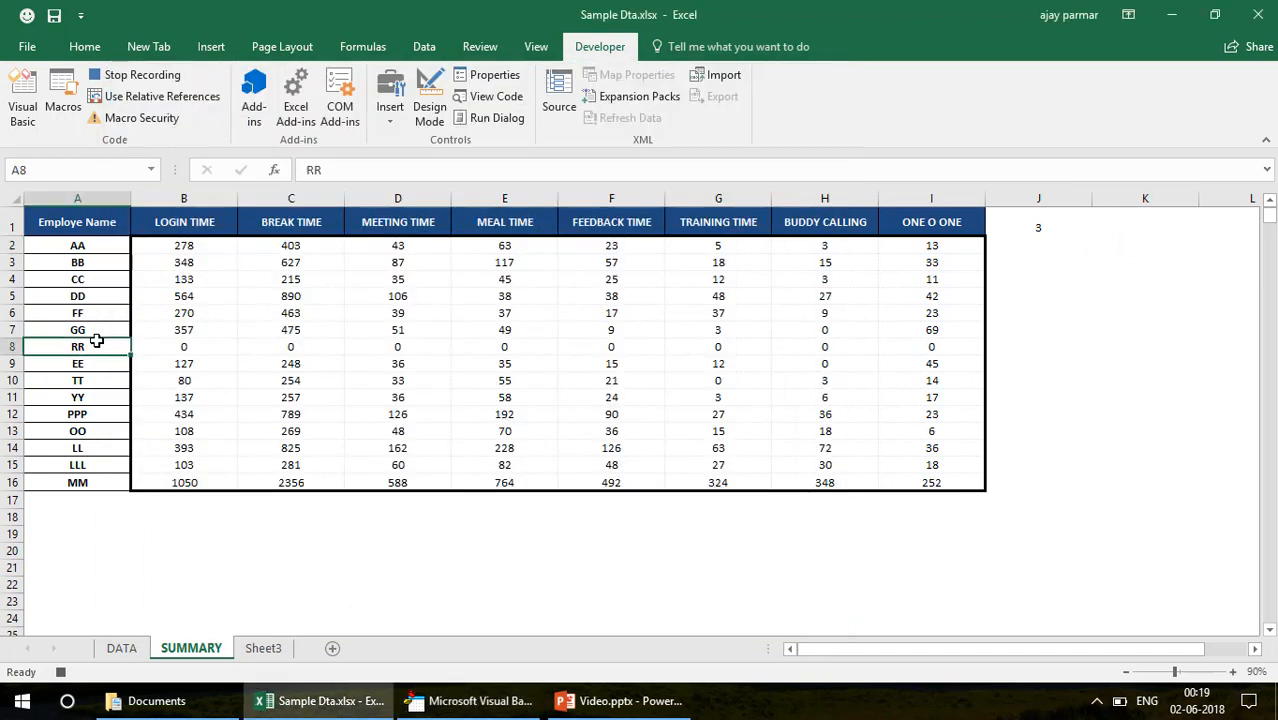
{"action": "left_click", "coordinate": [262, 648]}
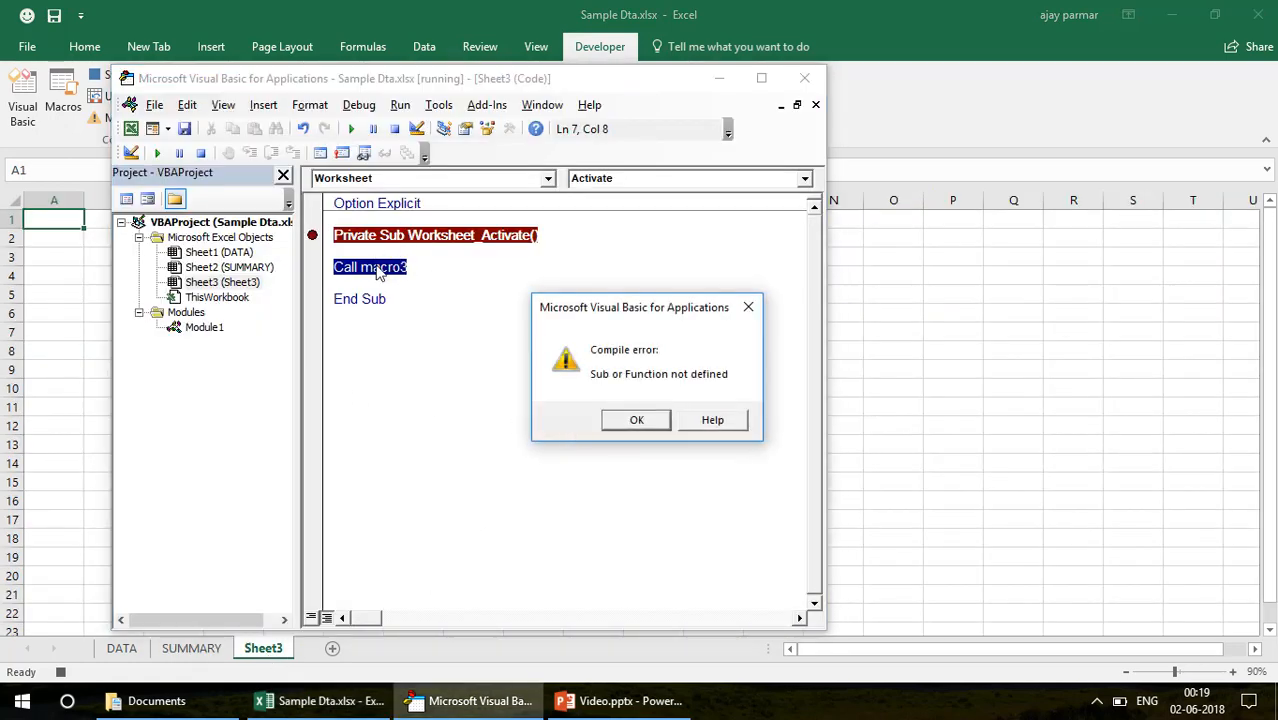
Dismiss the compile error and change the call in Worksheet_Activate to macro2
{"action": "left_click", "coordinate": [429, 268]}
{"action": "left_click", "coordinate": [640, 421]}
{"action": "left_click", "coordinate": [418, 268]}
{"action": "key", "text": "BackSpace"}
{"action": "type", "text": "1"}
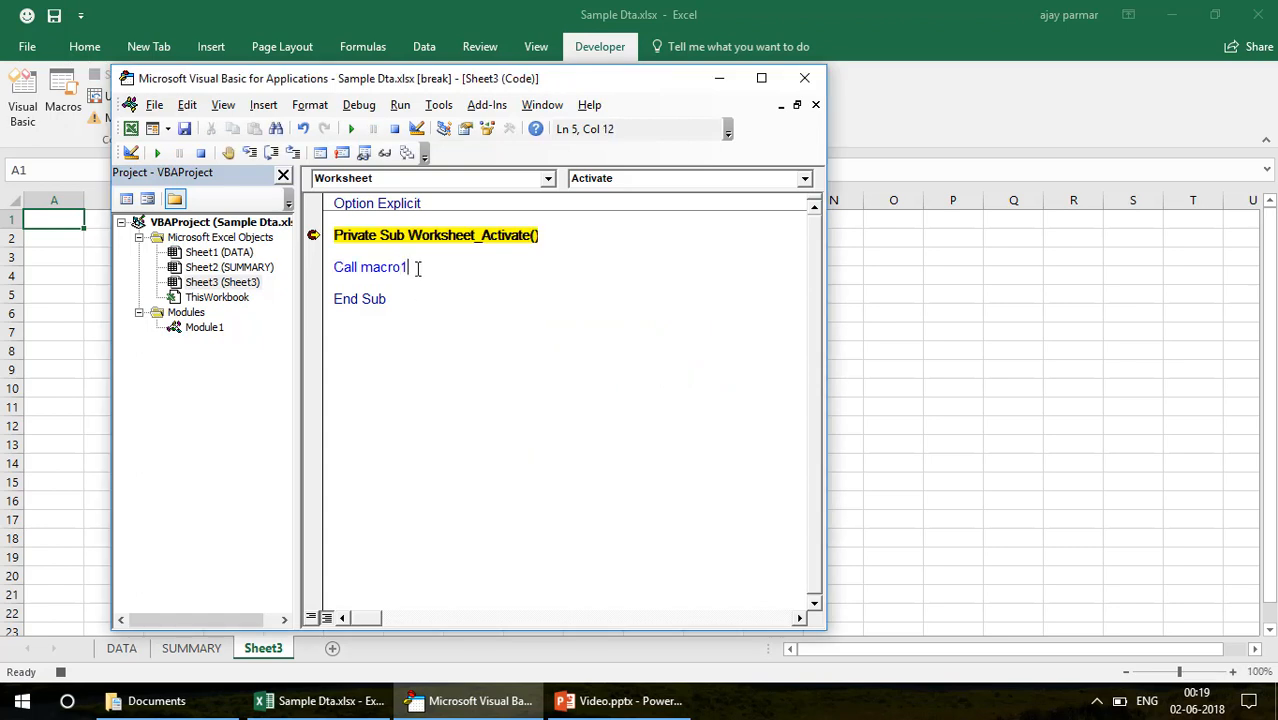
{"action": "key", "text": "BackSpace"}
{"action": "type", "text": "2"}
Step through Worksheet_Activate into Macro2, stop the run, and return to Sheet3 in the workbook
{"action": "key", "text": "F8"}
{"action": "key", "text": "F8"}
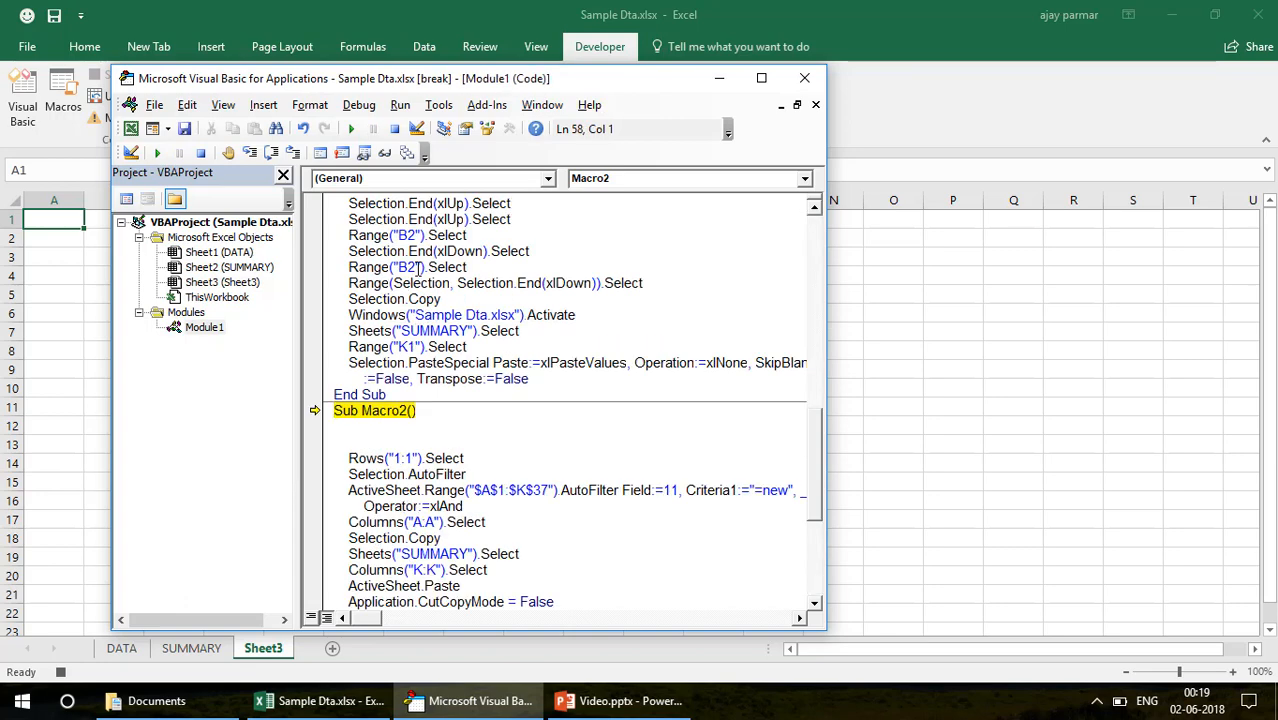
{"action": "left_click", "coordinate": [394, 128]}
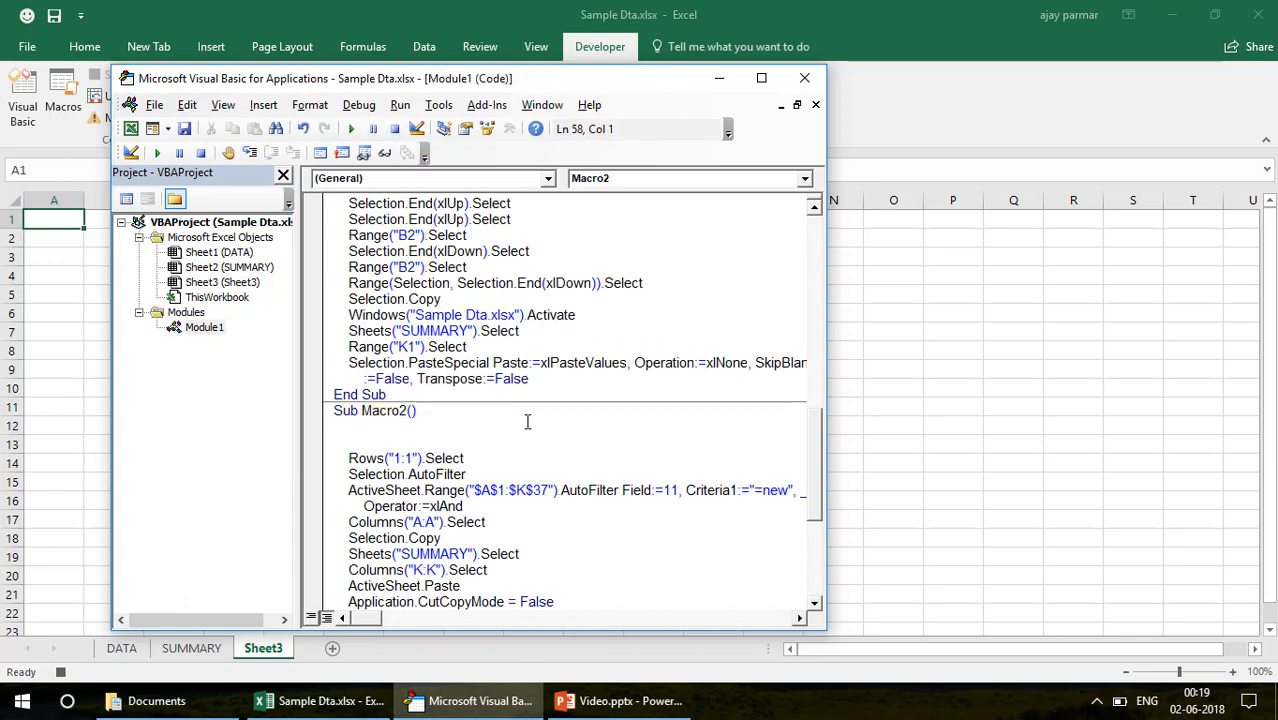
{"action": "left_click", "coordinate": [45, 293]}
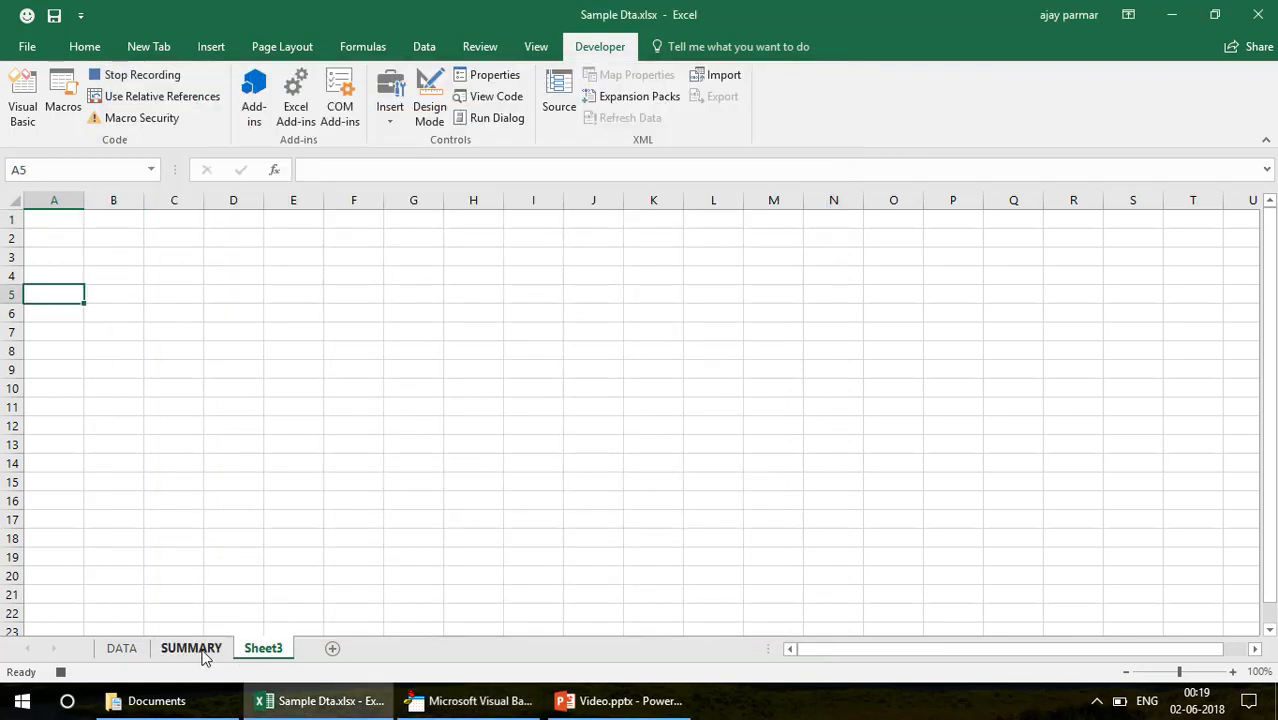
Draw a rounded rectangle about 1.03 cm high and 1.38 cm wide on the SUMMARY sheet and place it over cell J1
{"action": "left_click", "coordinate": [203, 651]}
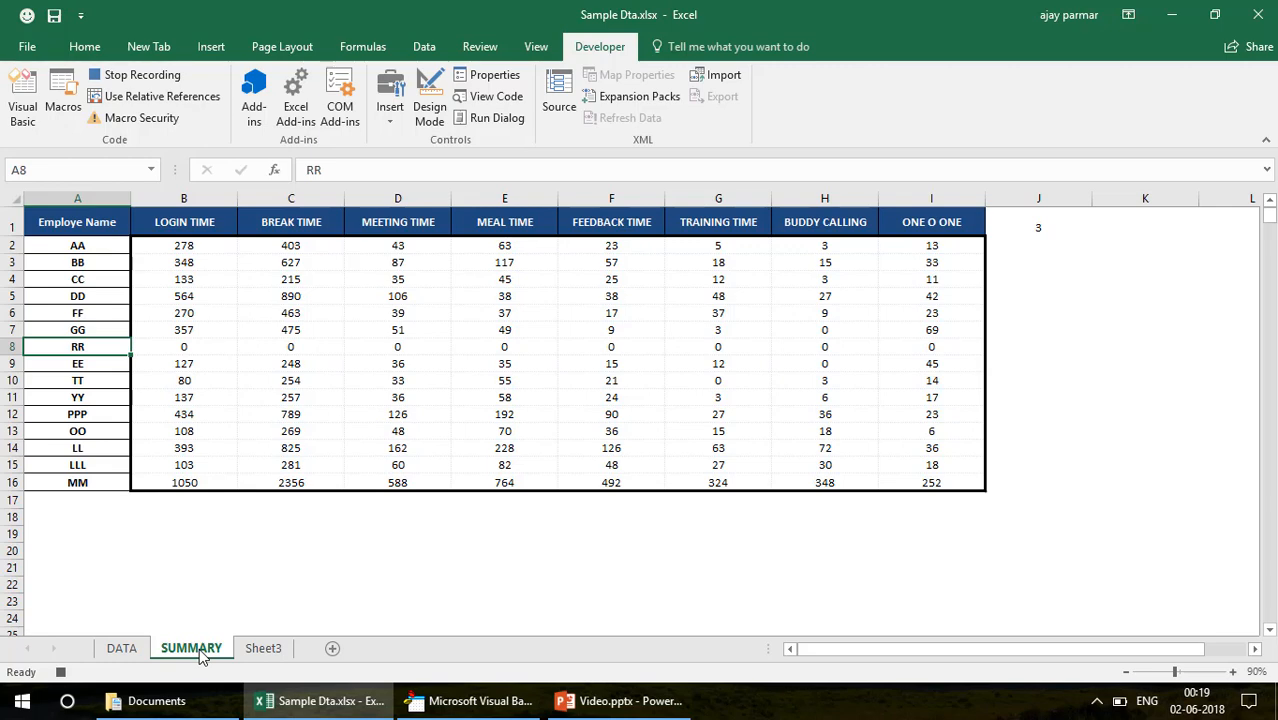
{"action": "left_click", "coordinate": [212, 52]}
{"action": "left_click", "coordinate": [270, 96]}
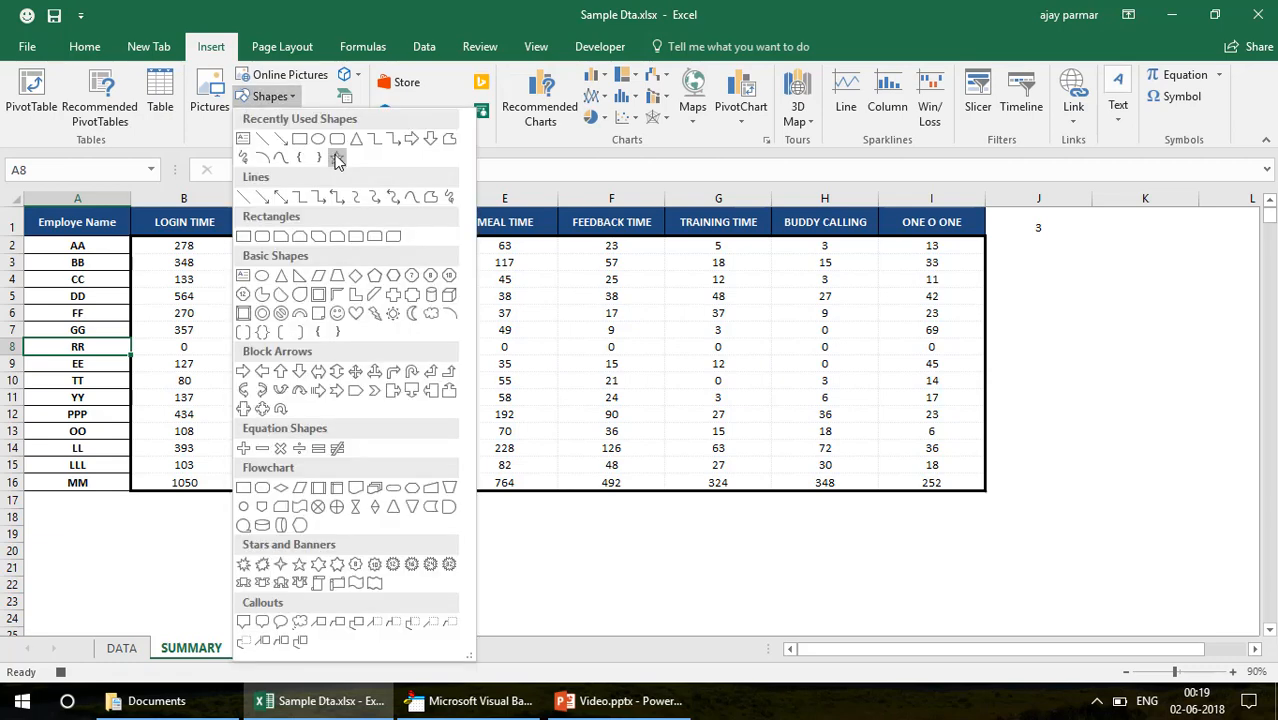
{"action": "left_click", "coordinate": [337, 140]}
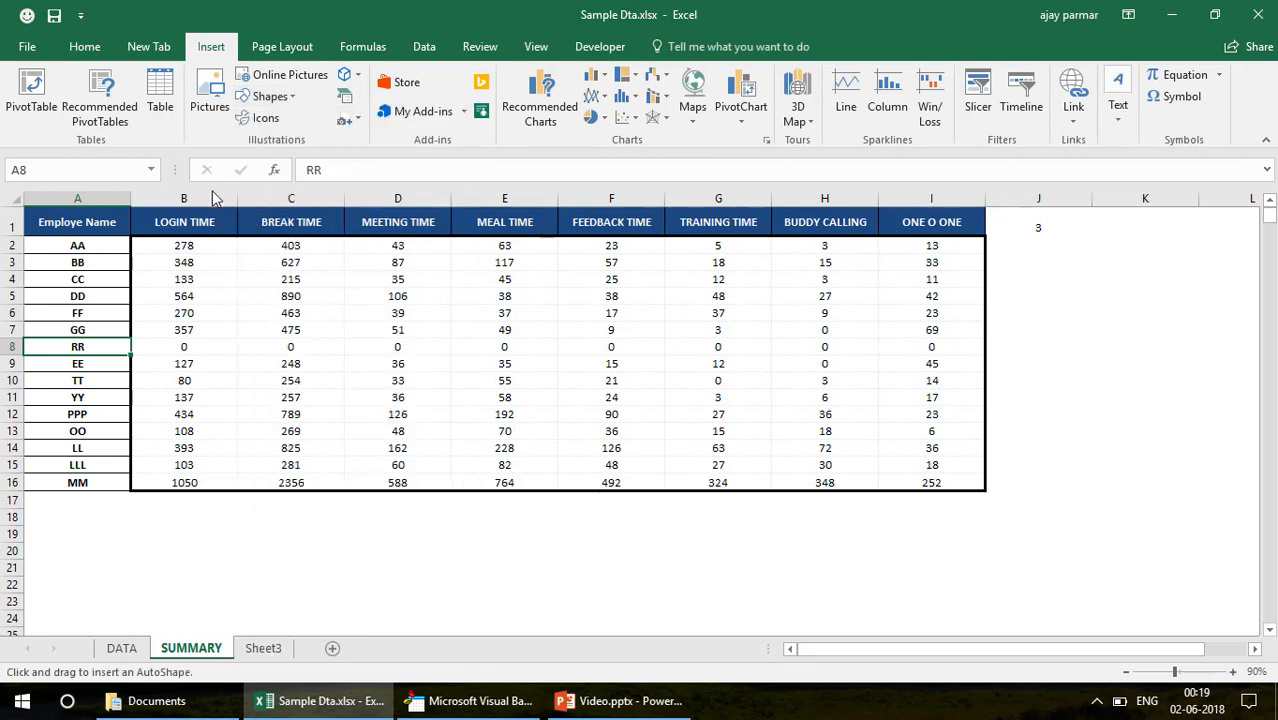
{"action": "mouse_move", "coordinate": [47, 214]}
{"action": "left_mouse_down"}
{"action": "mouse_move", "coordinate": [92, 229]}
{"action": "mouse_move", "coordinate": [96, 246]}
{"action": "mouse_move", "coordinate": [82, 244]}
{"action": "mouse_move", "coordinate": [945, 250]}
{"action": "mouse_move", "coordinate": [1043, 229]}
{"action": "left_mouse_up"}
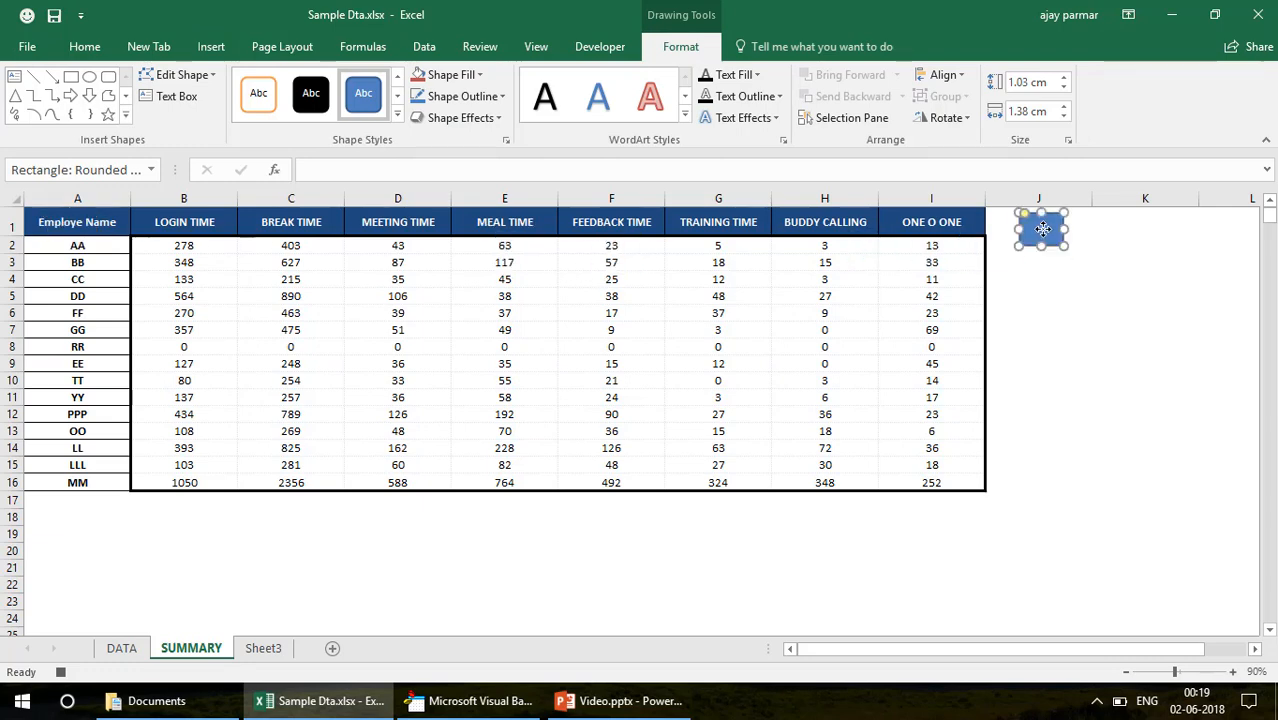
Assign Macro2 to the rounded rectangle on the SUMMARY sheet and deselect the shape
{"action": "right_click", "coordinate": [1043, 229]}
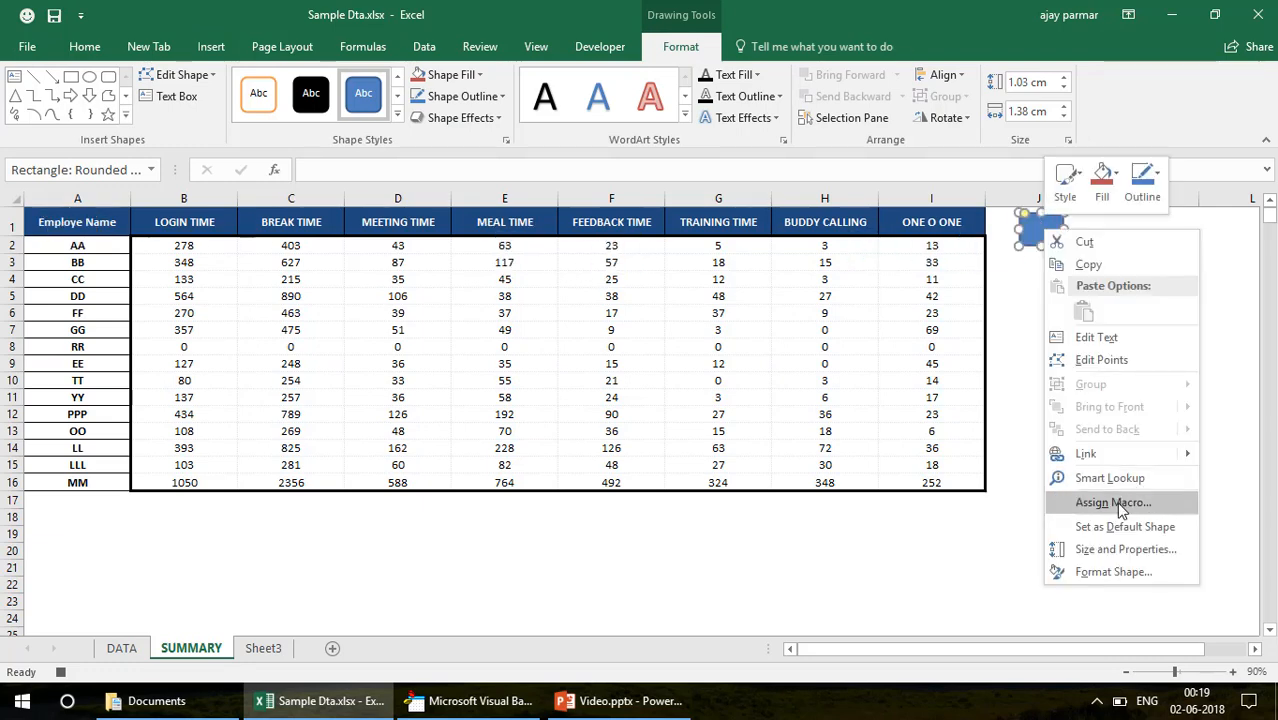
{"action": "left_click", "coordinate": [1112, 502]}
{"action": "left_click", "coordinate": [981, 409]}
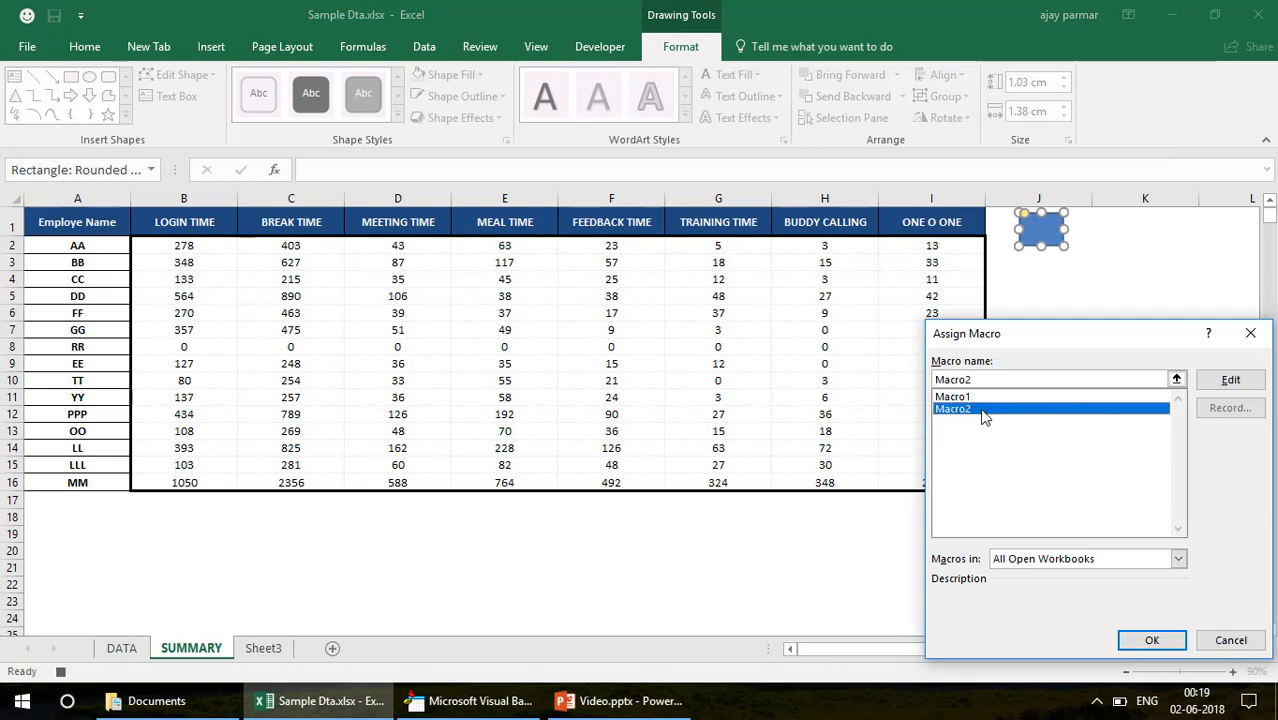
{"action": "key", "text": "Return"}
{"action": "left_click", "coordinate": [1122, 278]}
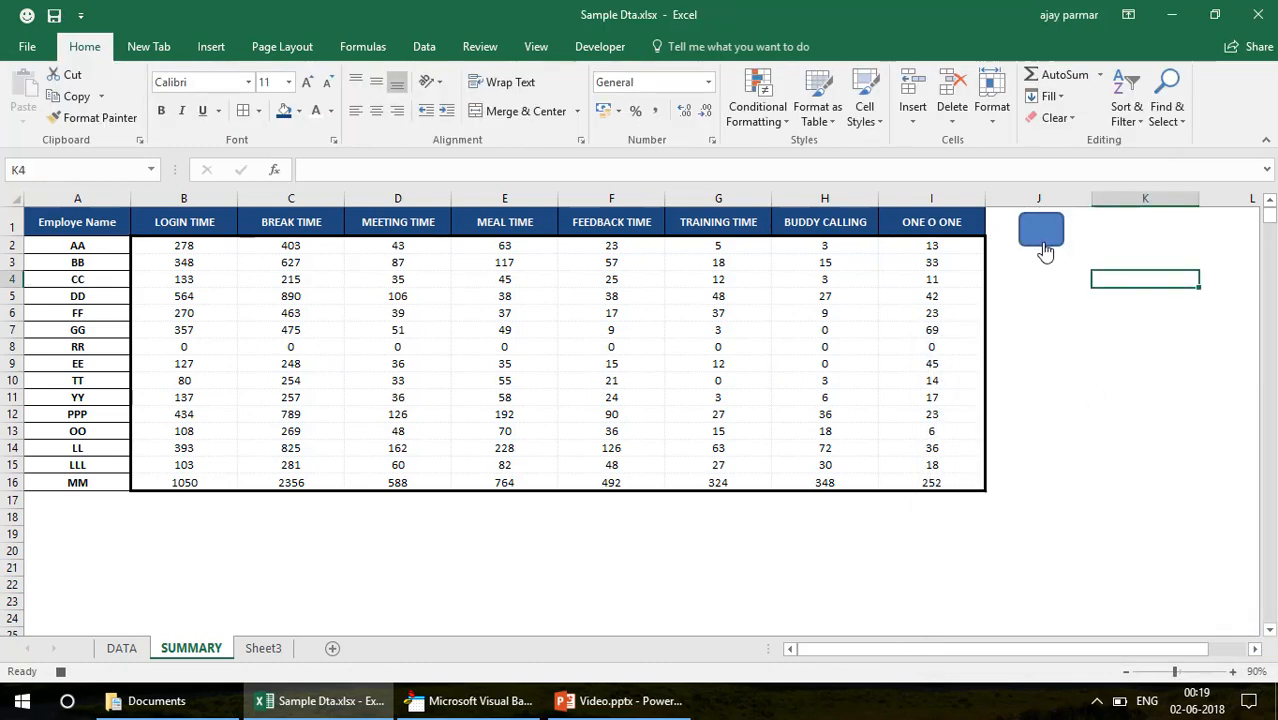
Show the start of Macro2 in Module1 and arrange a wider, shorter code window over the workbook
{"action": "left_click", "coordinate": [470, 701]}
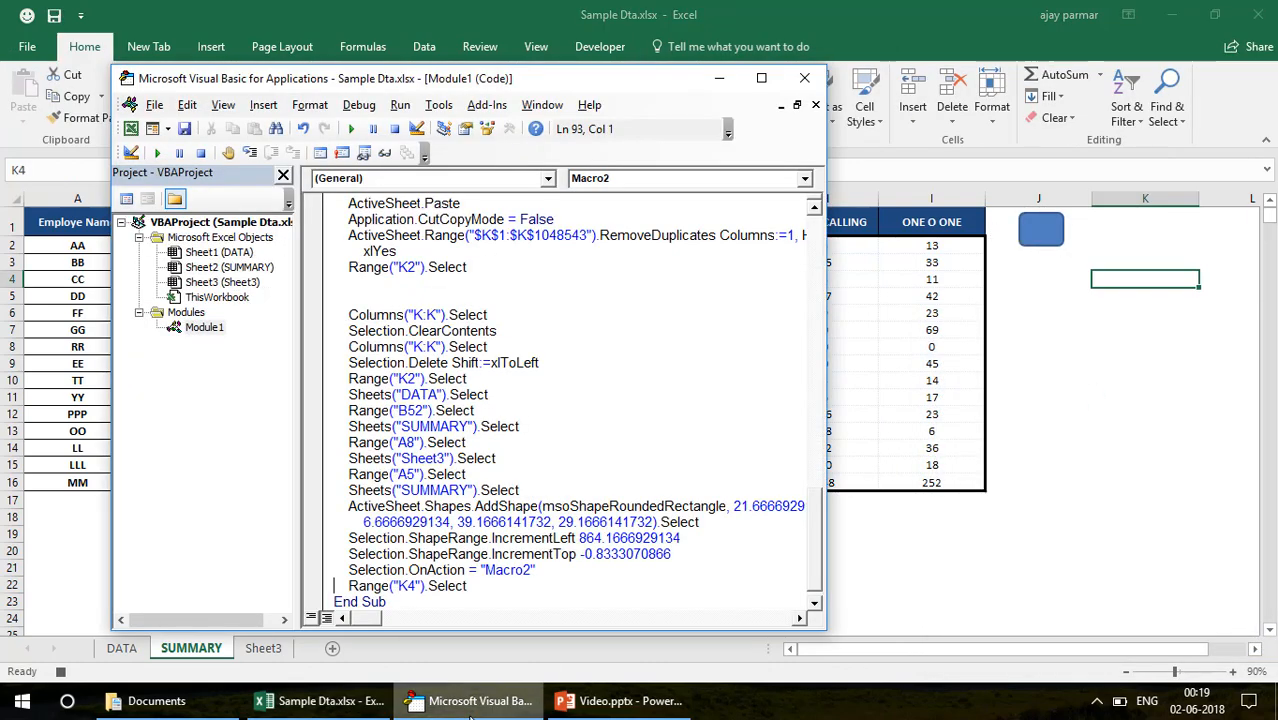
{"action": "double_click", "coordinate": [202, 328]}
{"action": "left_click_drag", "start_coordinate": [823, 540], "coordinate": [826, 478]}
{"action": "left_click", "coordinate": [706, 437]}
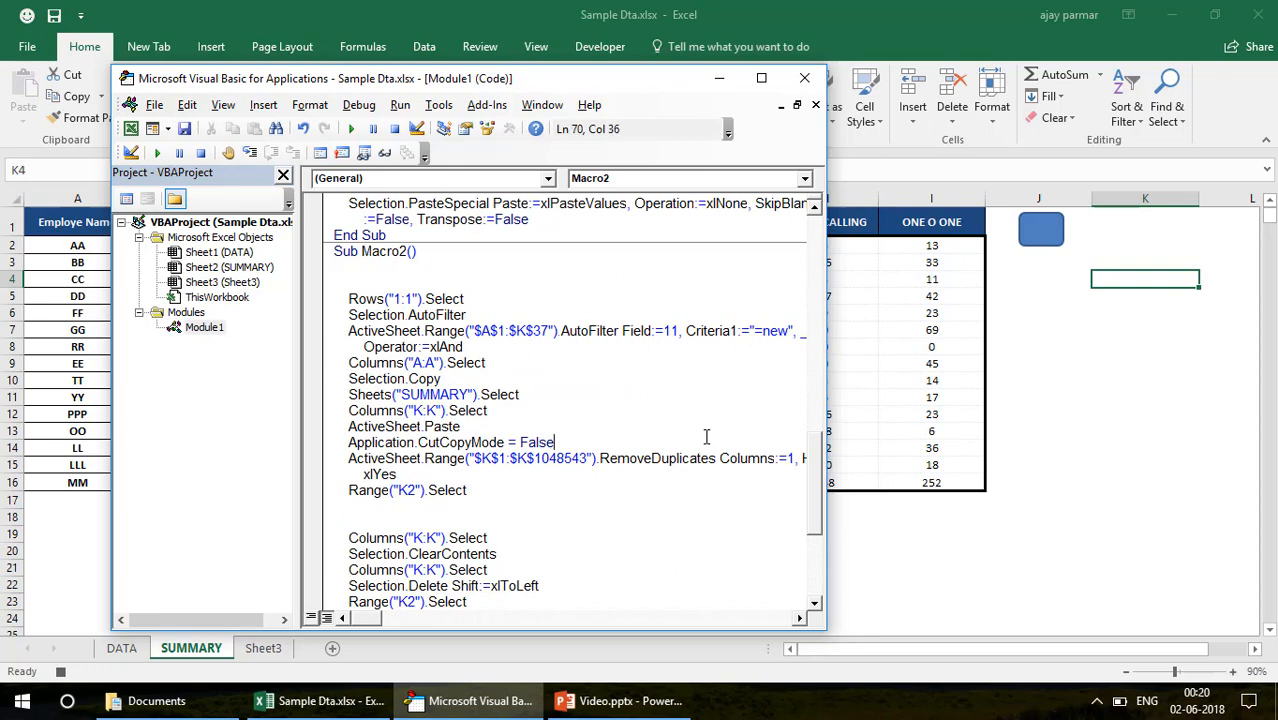
{"action": "left_click", "coordinate": [355, 298]}
{"action": "left_click_drag", "start_coordinate": [548, 68], "coordinate": [549, 169]}
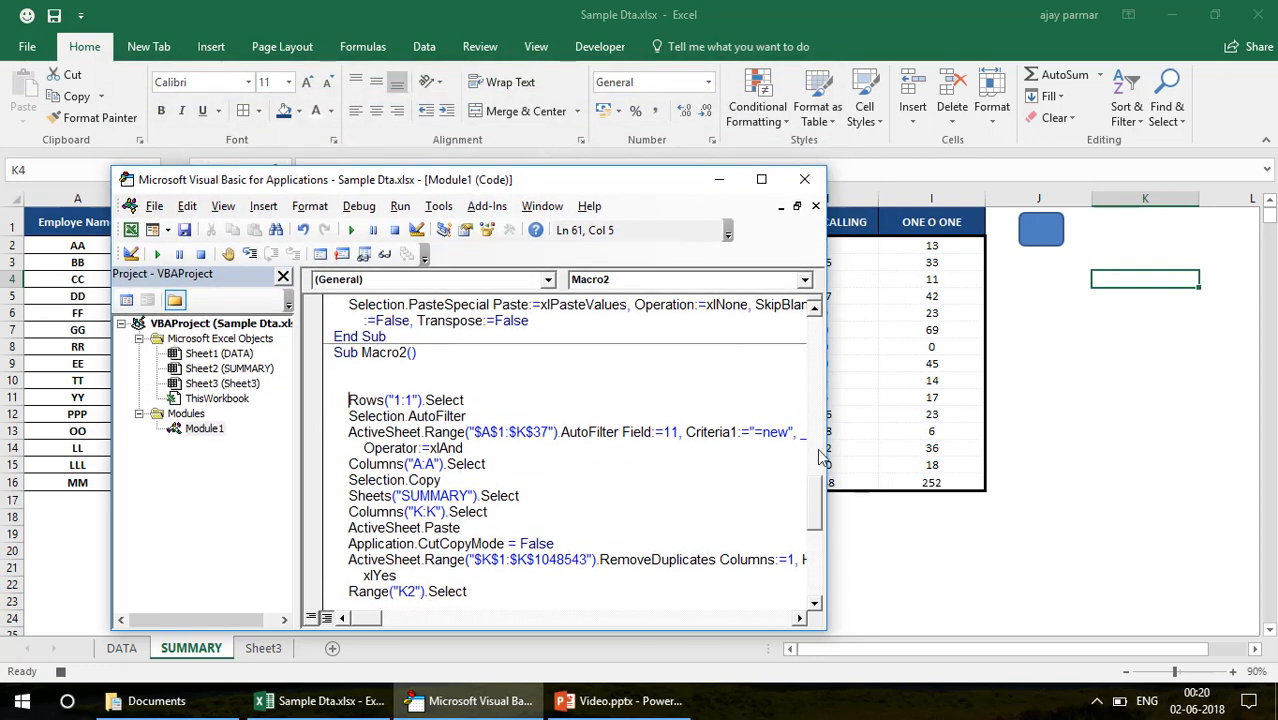
{"action": "left_click_drag", "start_coordinate": [827, 447], "coordinate": [1022, 455]}
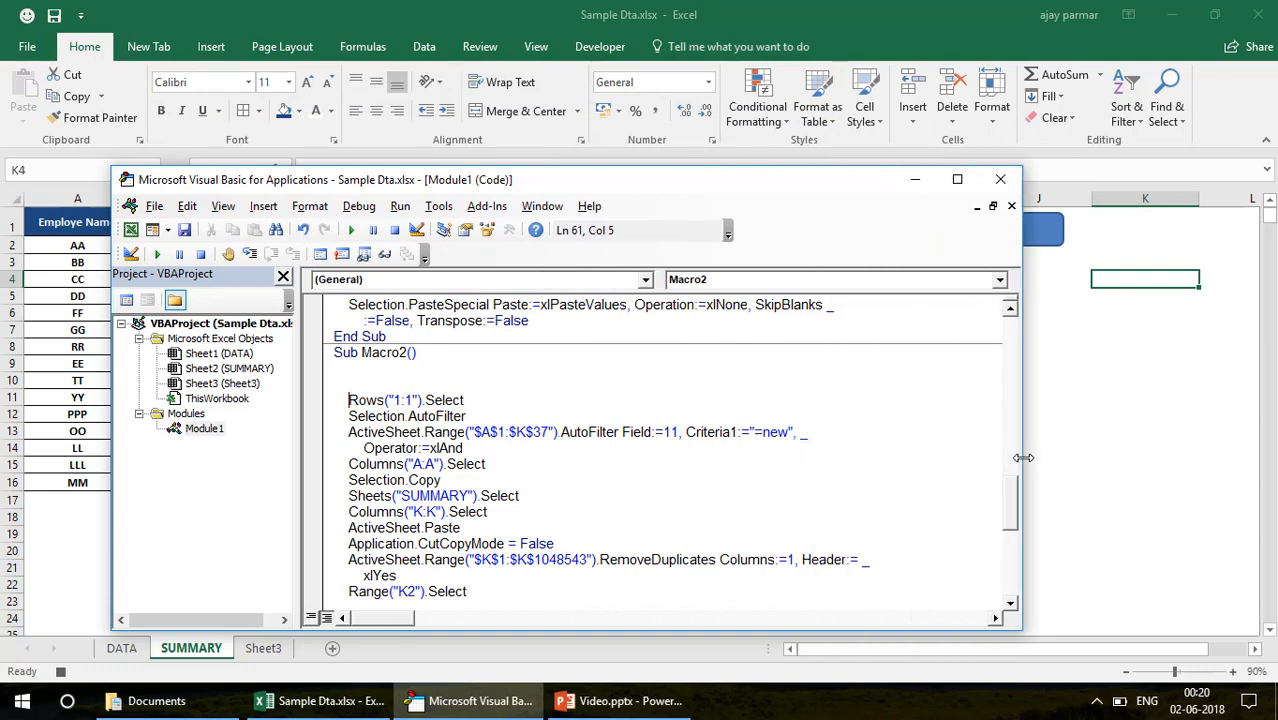
{"action": "left_click_drag", "start_coordinate": [615, 187], "coordinate": [748, 187]}
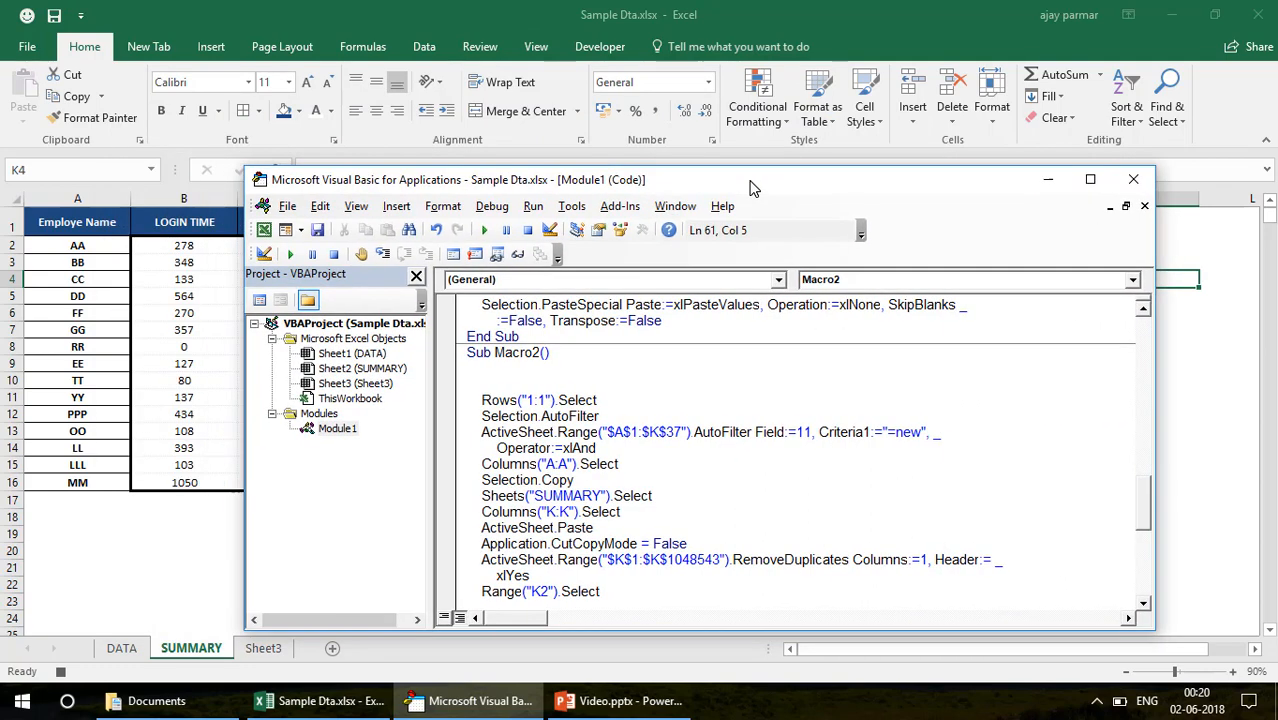
Add the line Sheets("data").Select at the start of Macro2 and begin stepping through the macro
{"action": "left_click", "coordinate": [508, 387]}
{"action": "type", "text": "sheets("}
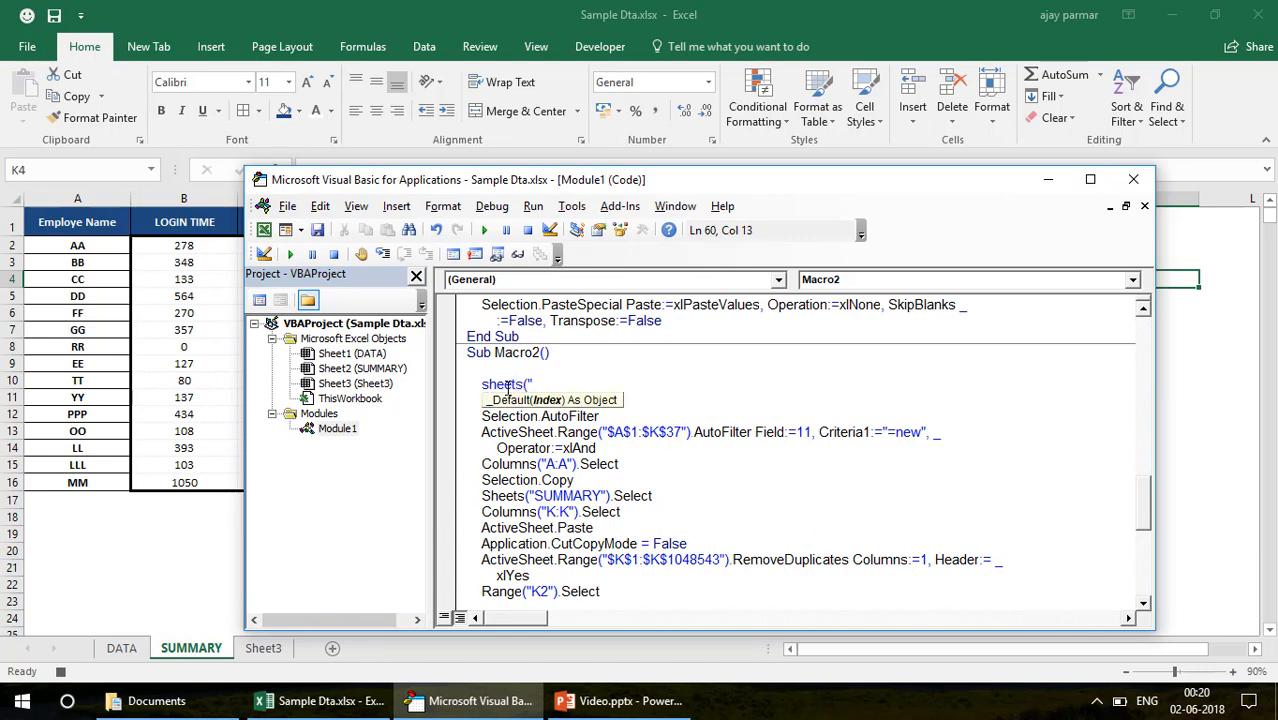
{"action": "type", "text": "\"data\")"}
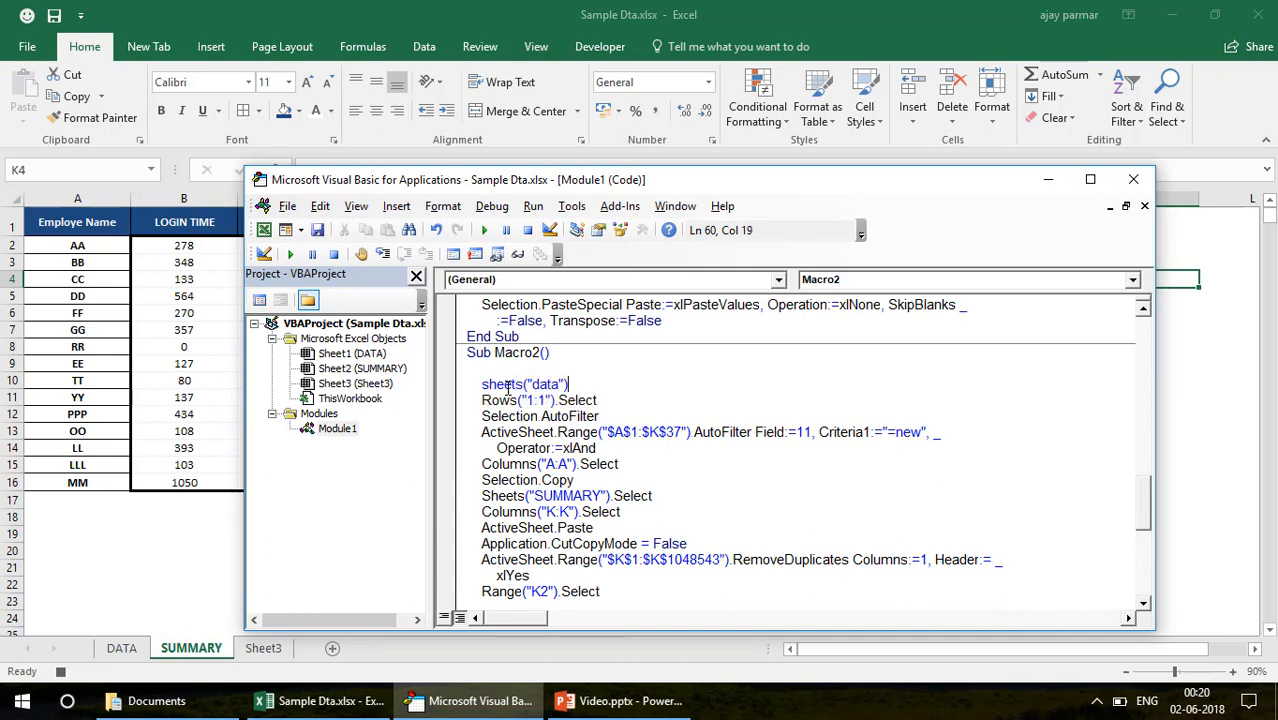
{"action": "type", "text": ".select"}
{"action": "key", "text": "Down"}
{"action": "key", "text": "F8"}
{"action": "key", "text": "F8"}
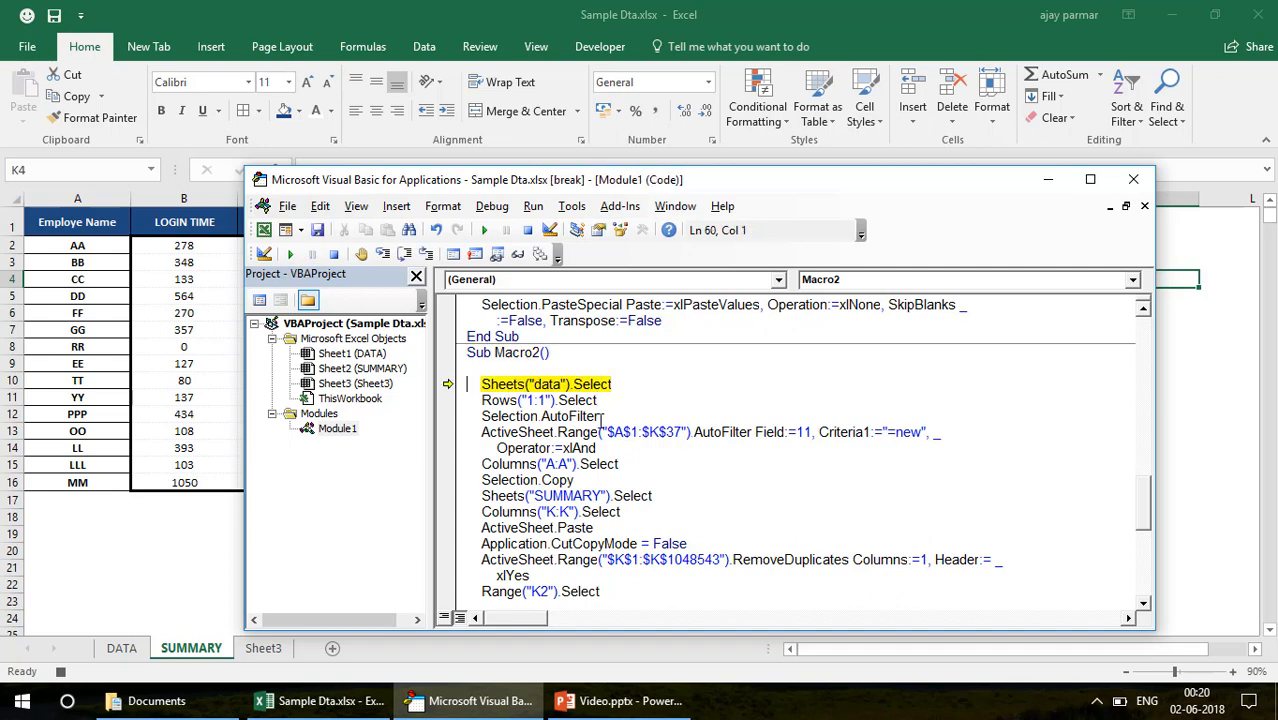
Remove the AutoFilter from the DATA sheet and return to the SUMMARY sheet
{"action": "left_click", "coordinate": [130, 648]}
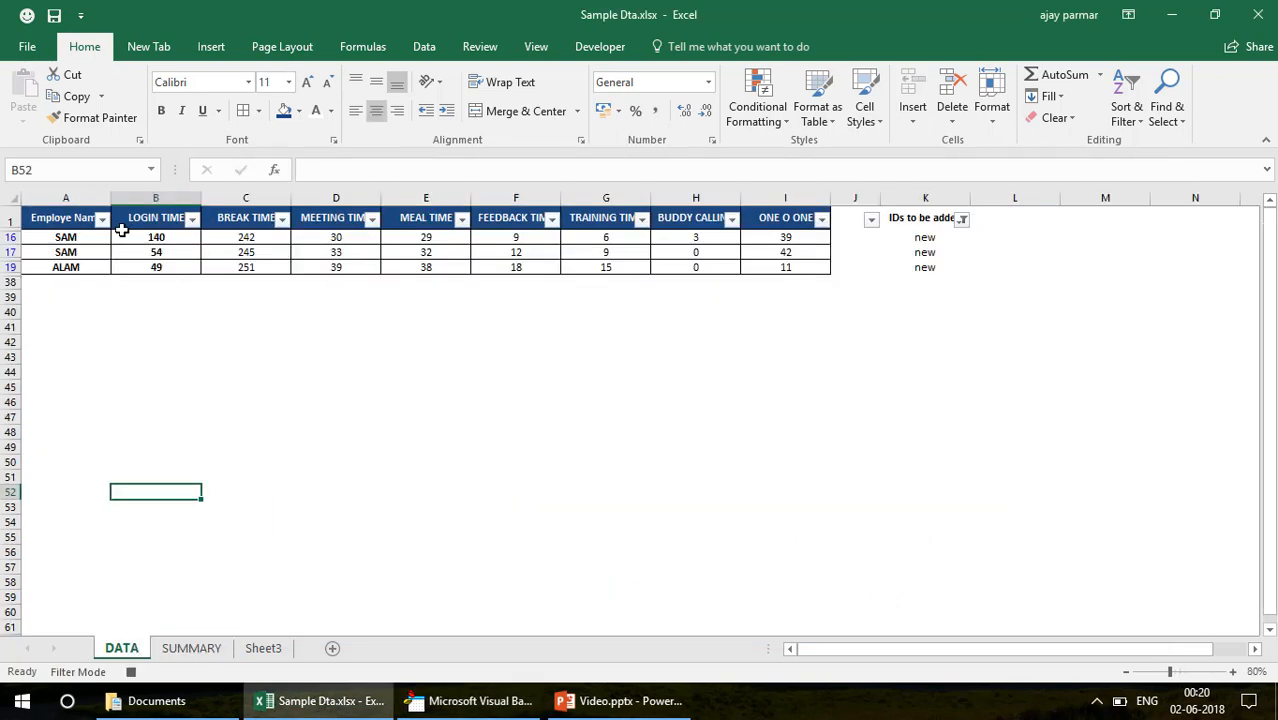
{"action": "left_click", "coordinate": [72, 220]}
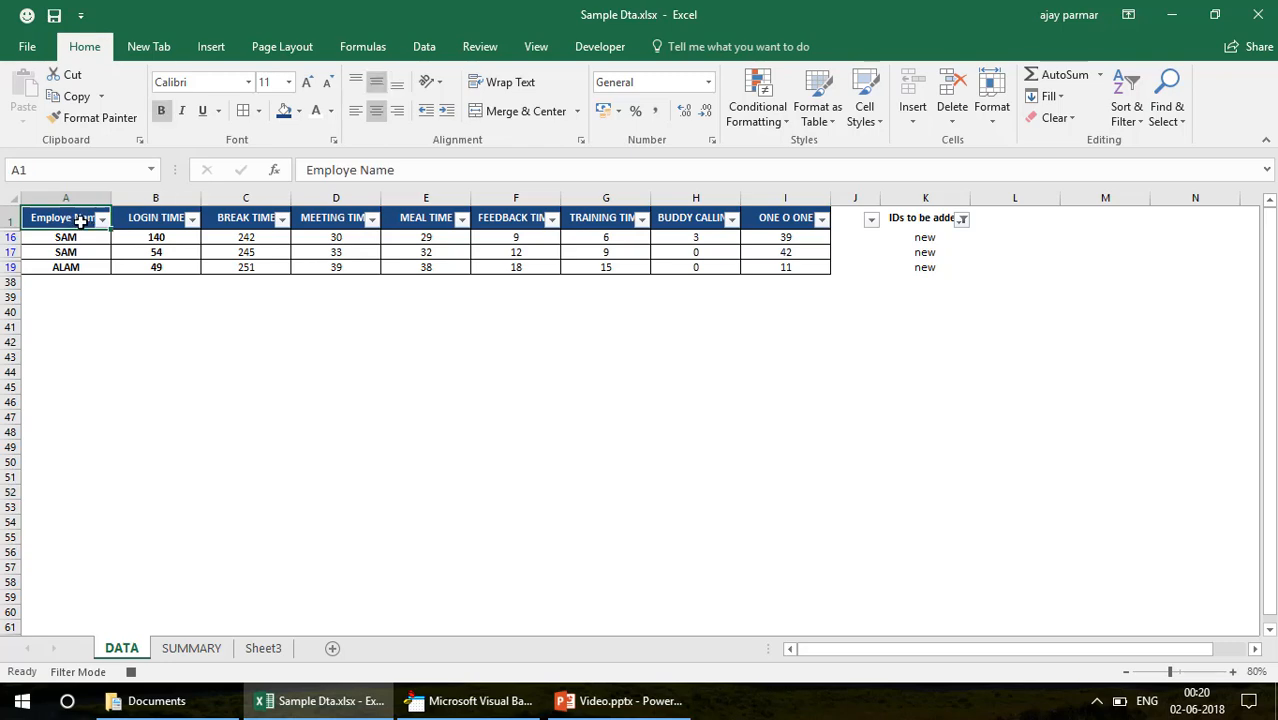
{"action": "key", "text": "alt+d"}
{"action": "key", "text": "f"}
{"action": "key", "text": "f"}
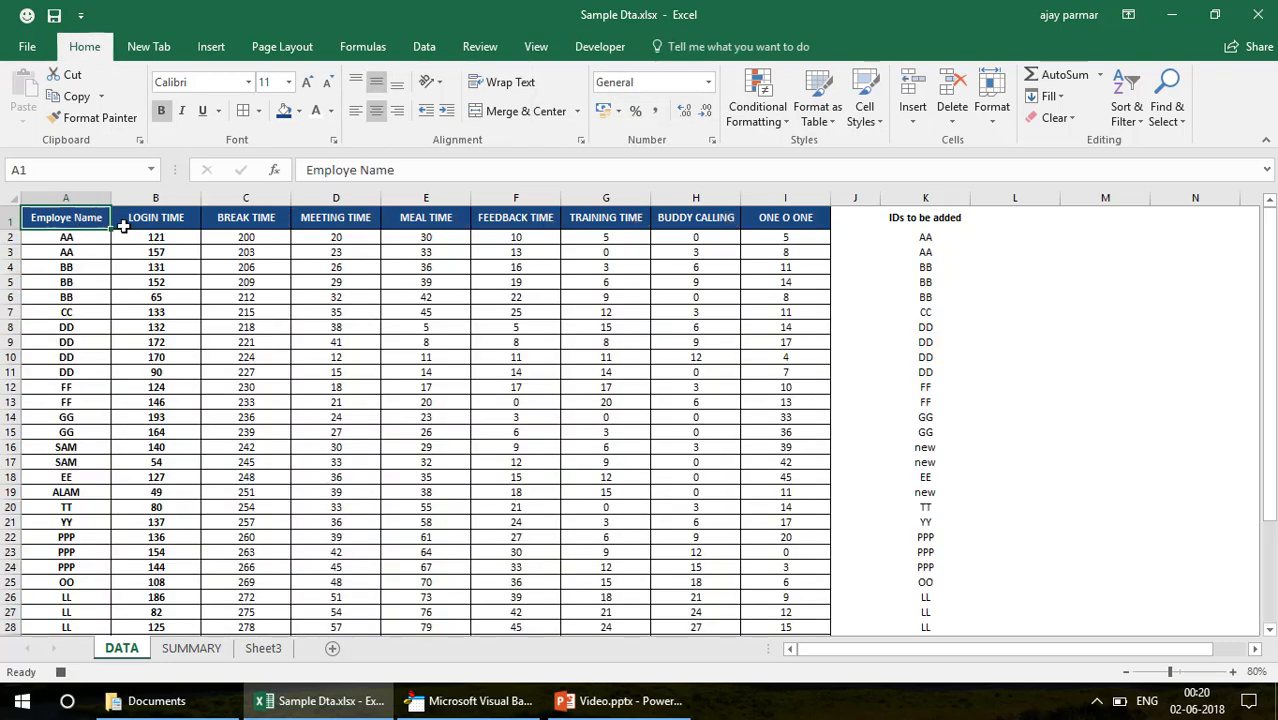
{"action": "left_click", "coordinate": [470, 700]}
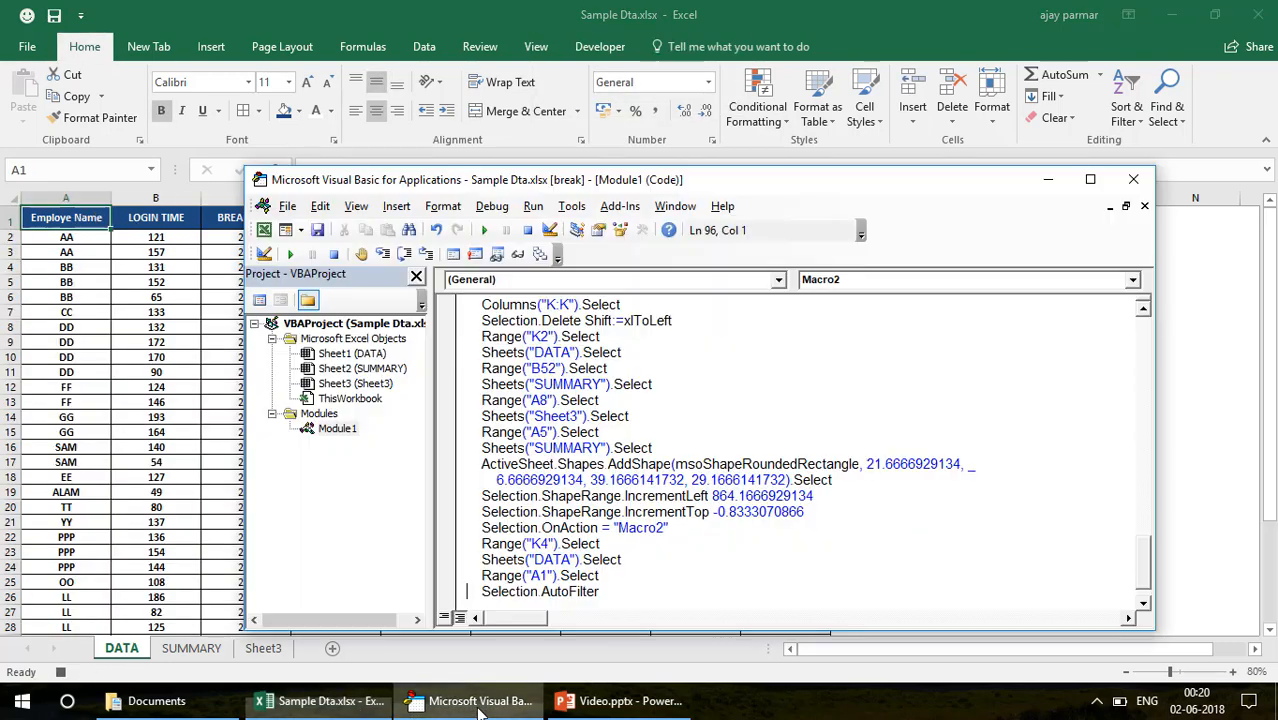
{"action": "left_click", "coordinate": [191, 648]}
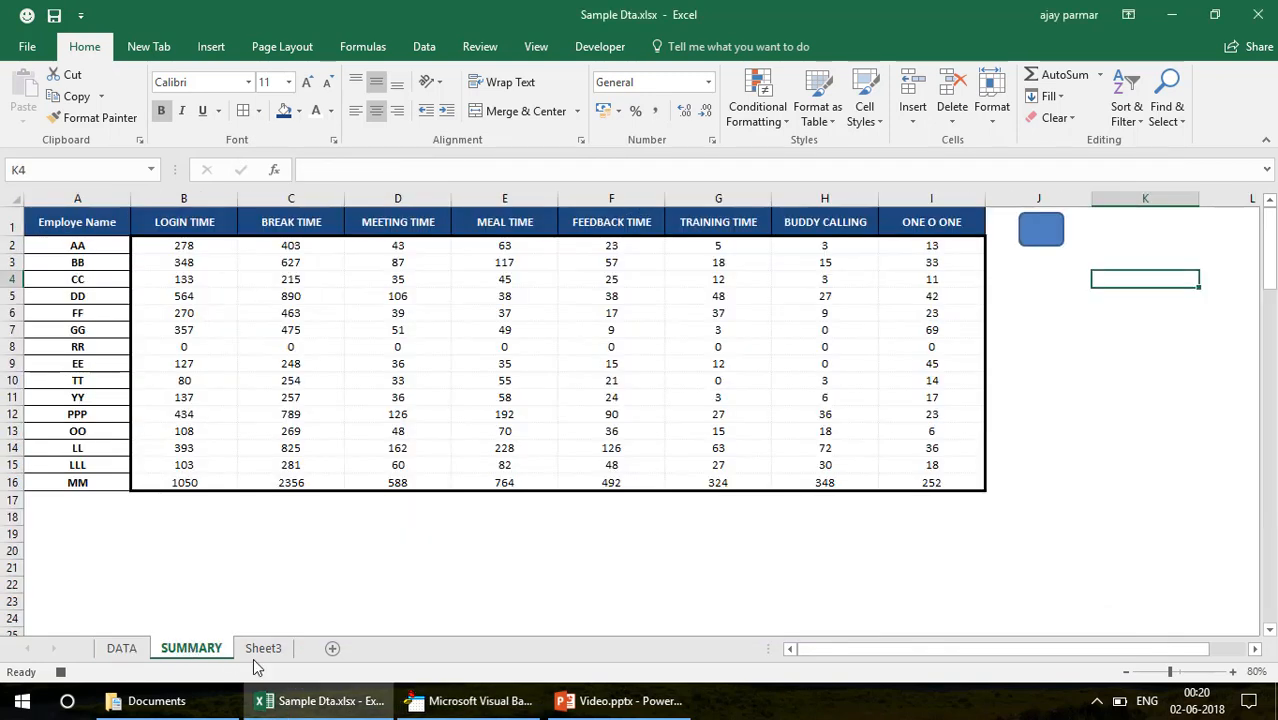
Step through Macro2 from selecting the DATA sheet to filtering column K for "new", keeping the header row in view
{"action": "left_click", "coordinate": [485, 703]}
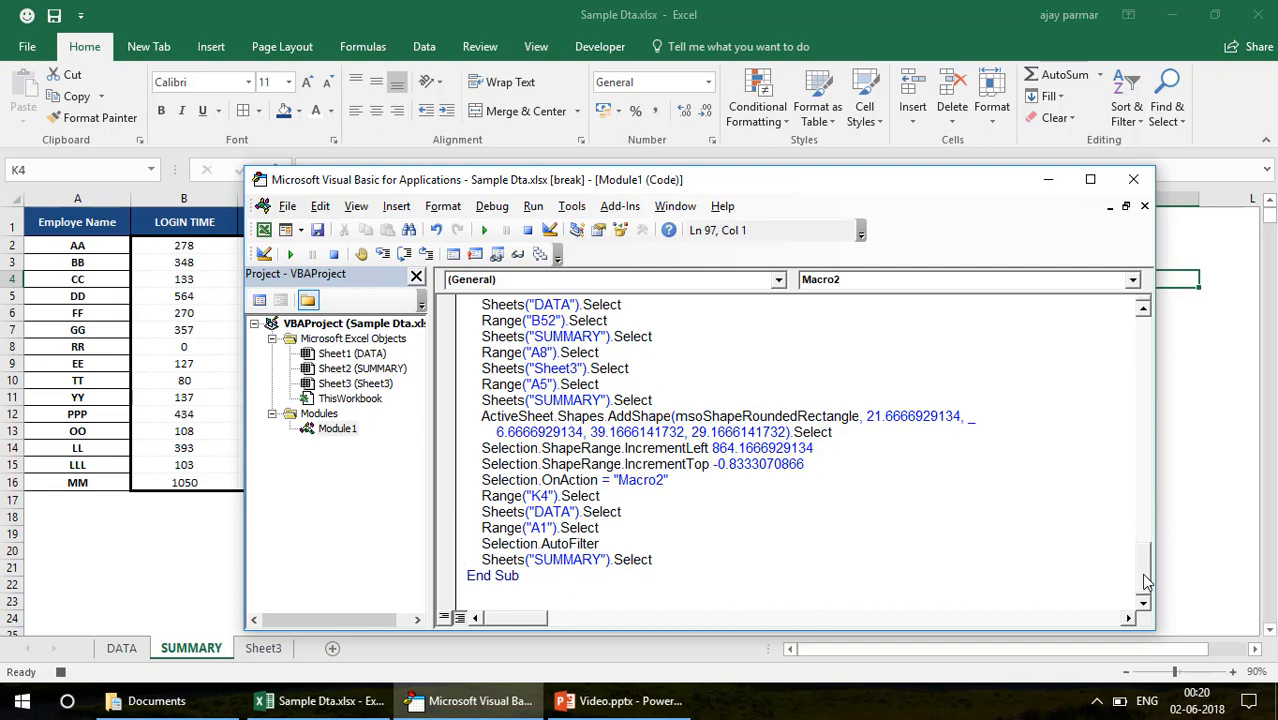
{"action": "left_click_drag", "start_coordinate": [1143, 582], "coordinate": [1145, 496]}
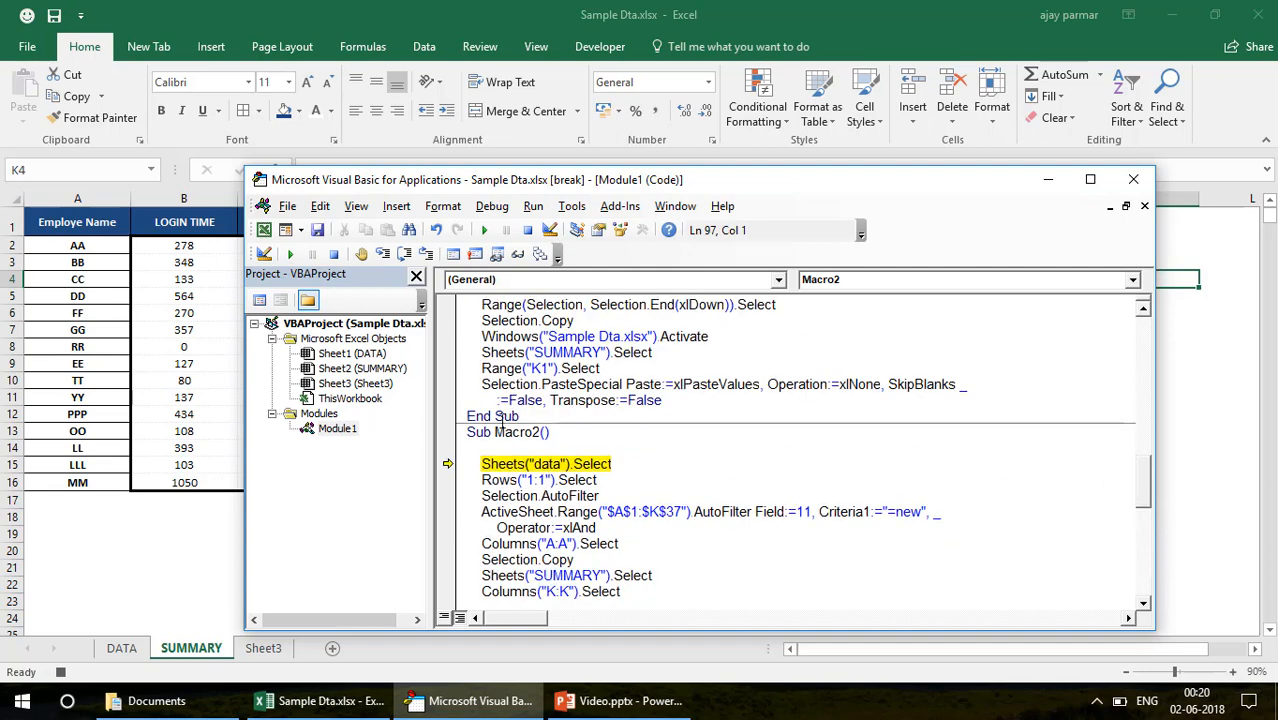
{"action": "key", "text": "F8"}
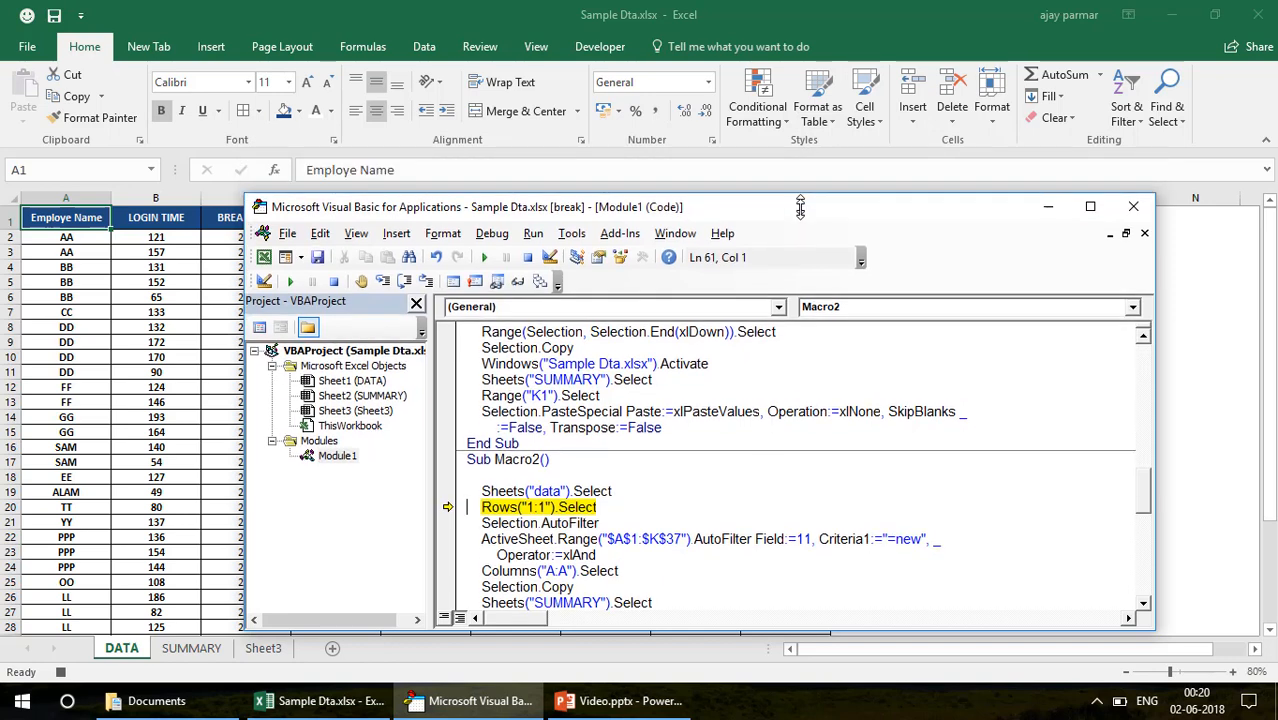
{"action": "left_click_drag", "start_coordinate": [802, 172], "coordinate": [794, 279]}
{"action": "key", "text": "F8"}
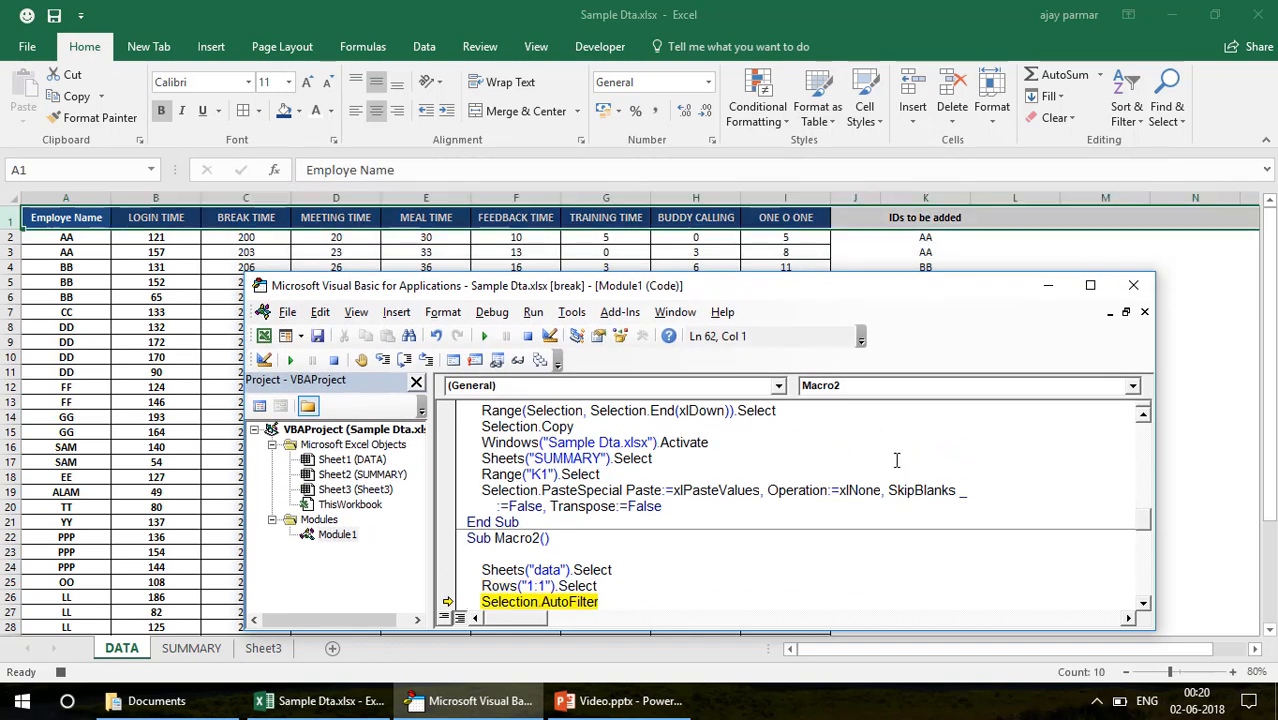
{"action": "left_click", "coordinate": [1144, 605]}
{"action": "left_click", "coordinate": [1144, 605]}
{"action": "left_click", "coordinate": [1144, 605]}
{"action": "left_click", "coordinate": [1144, 605]}
{"action": "left_click", "coordinate": [1144, 605]}
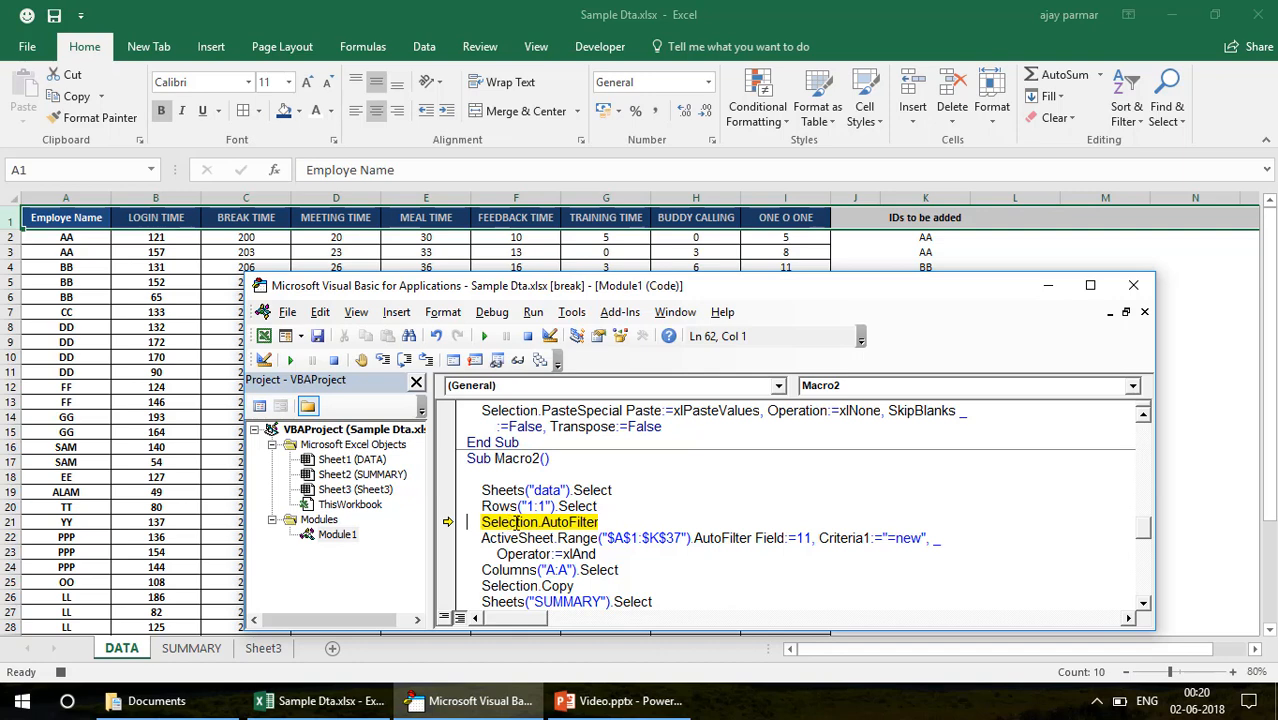
{"action": "key", "text": "F8"}
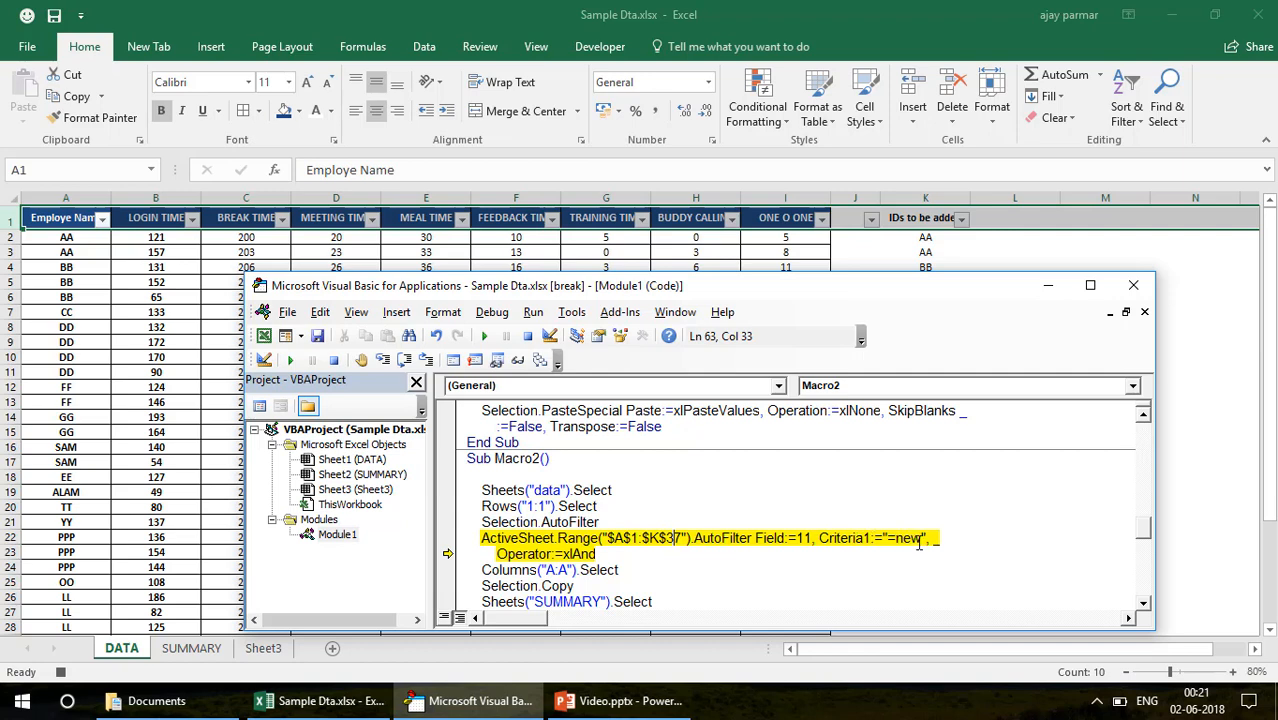
{"action": "key", "text": "F8"}
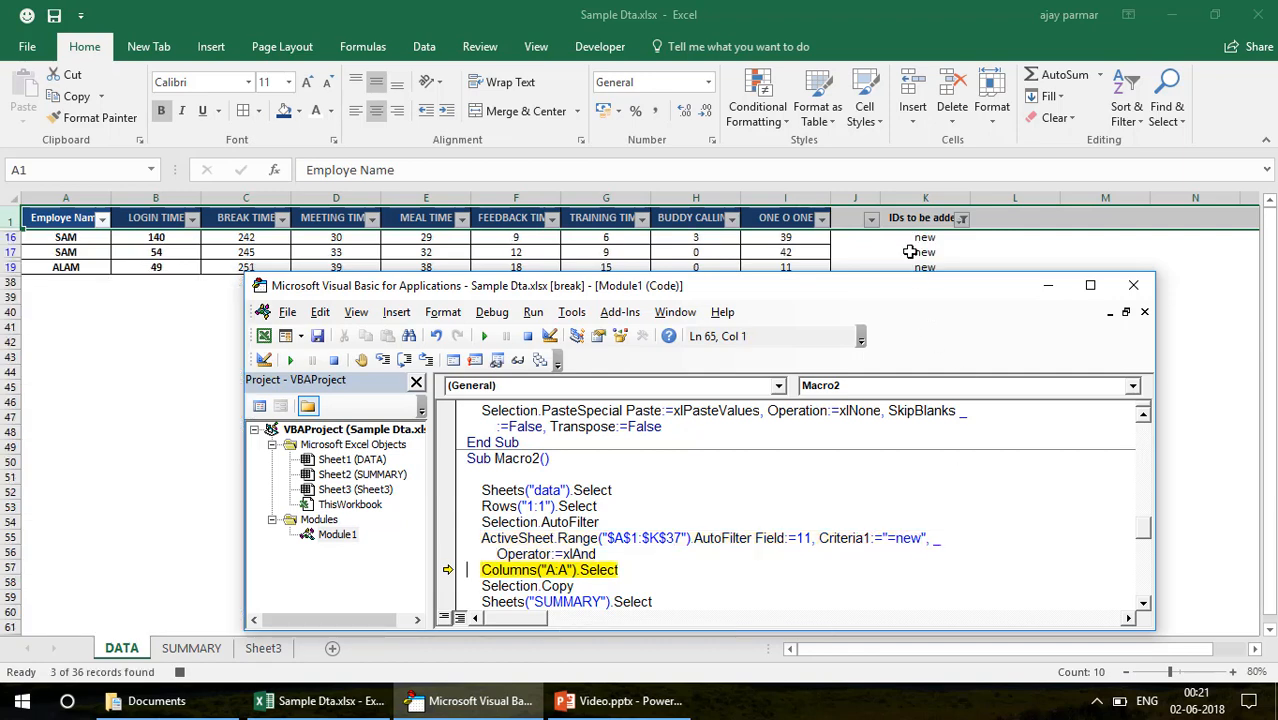
Step through the Macro2 lines that copy column A of DATA and paste it into column K of SUMMARY
{"action": "left_click", "coordinate": [1144, 605]}
{"action": "left_click", "coordinate": [1144, 605]}
{"action": "key", "text": "F8"}
{"action": "key", "text": "F8"}
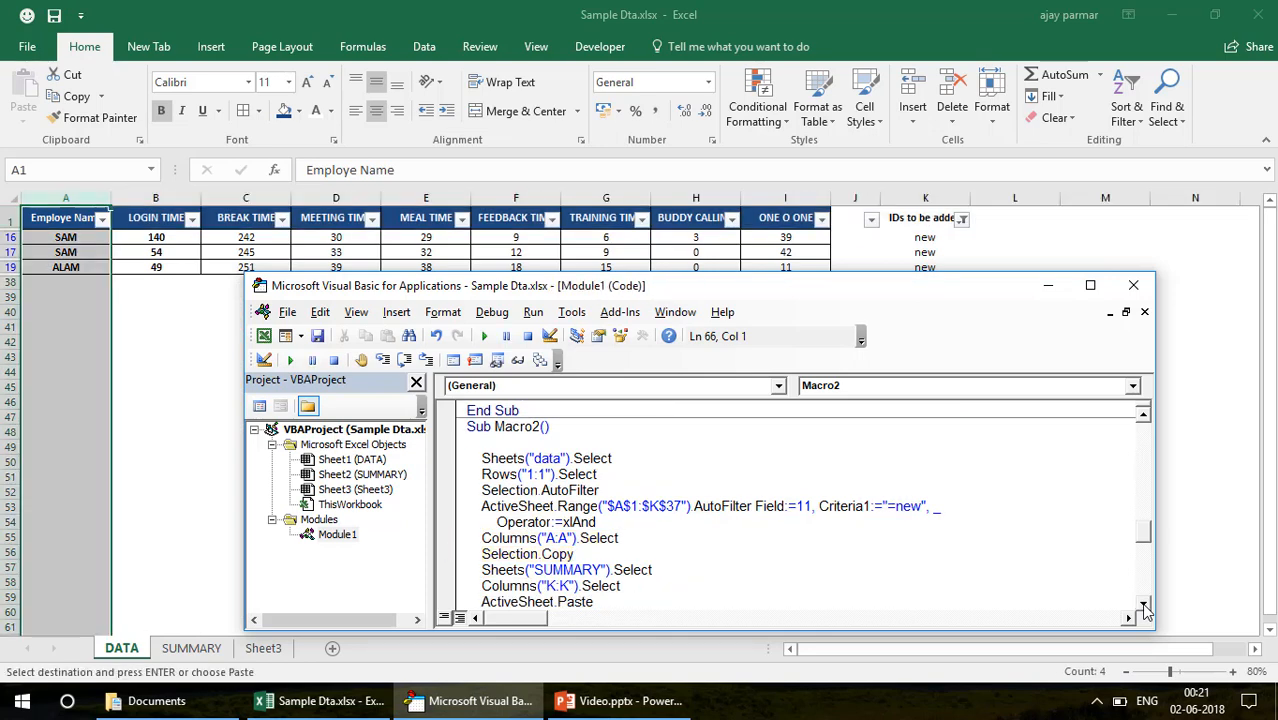
{"action": "key", "text": "F8"}
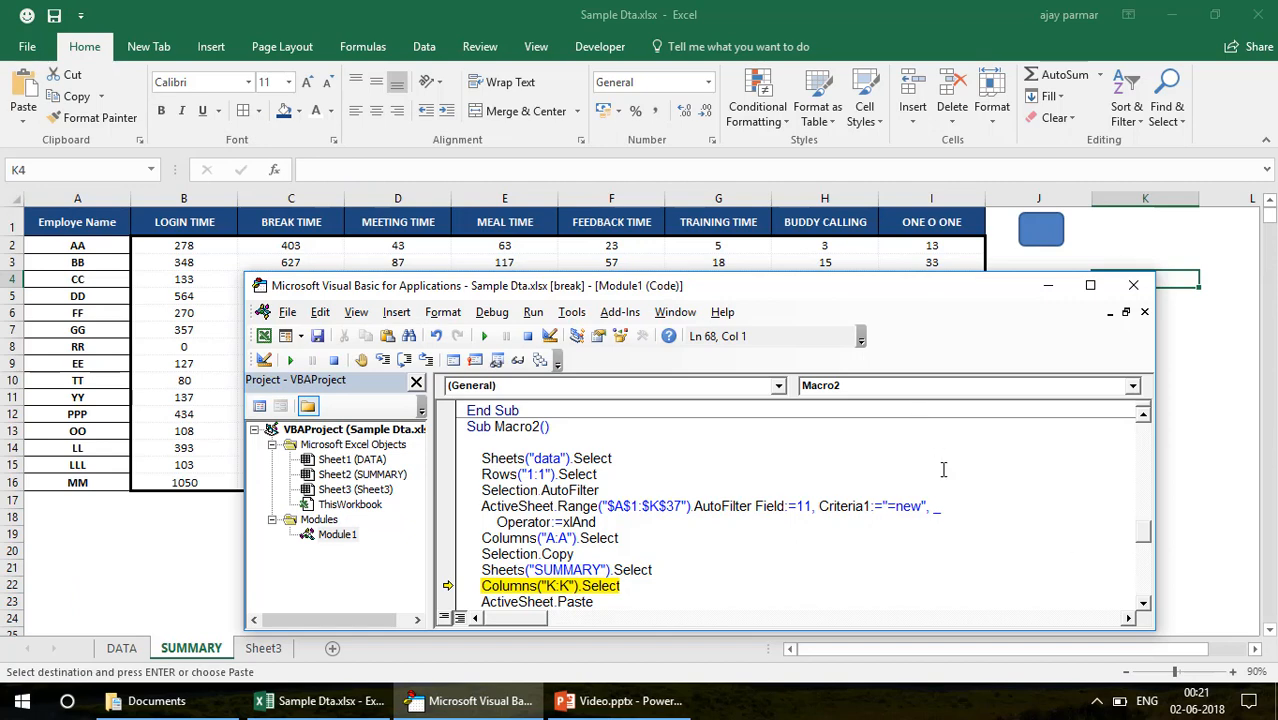
{"action": "key", "text": "F8"}
{"action": "key", "text": "F8"}
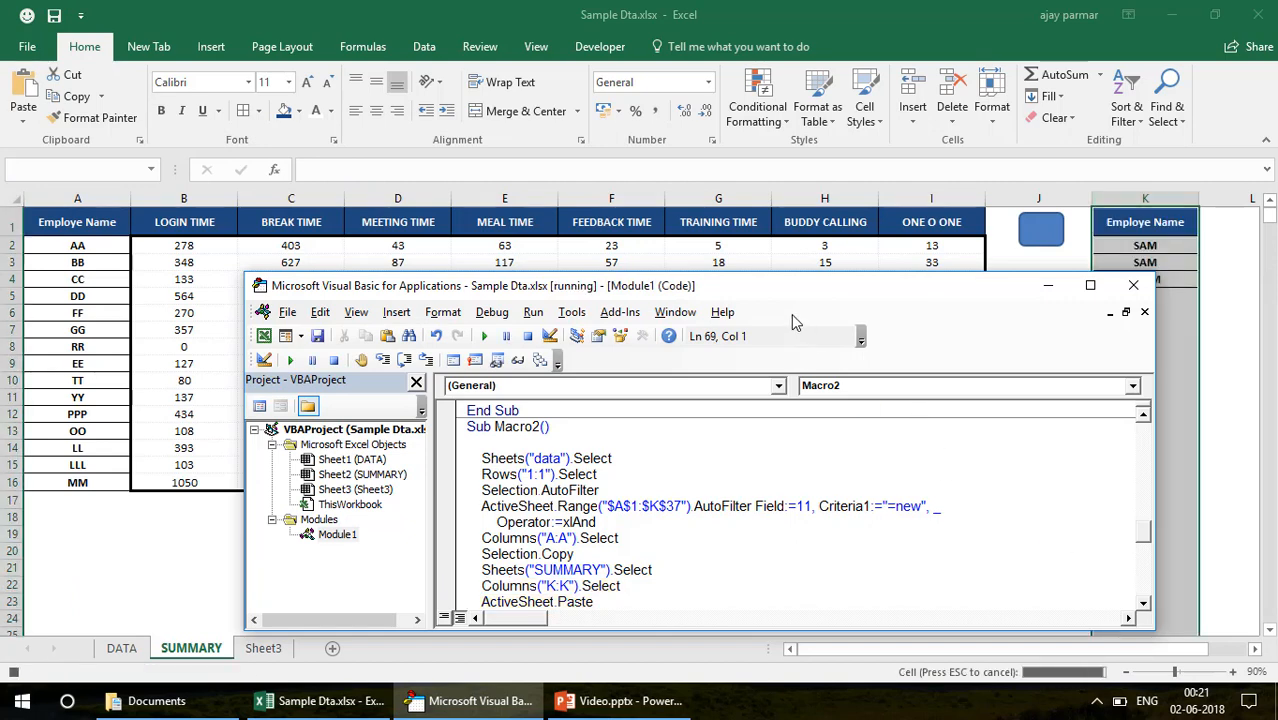
Uncover column K and step through the Macro2 lines that end copy mode, remove its duplicates and select K2
{"action": "left_click_drag", "start_coordinate": [796, 298], "coordinate": [591, 253]}
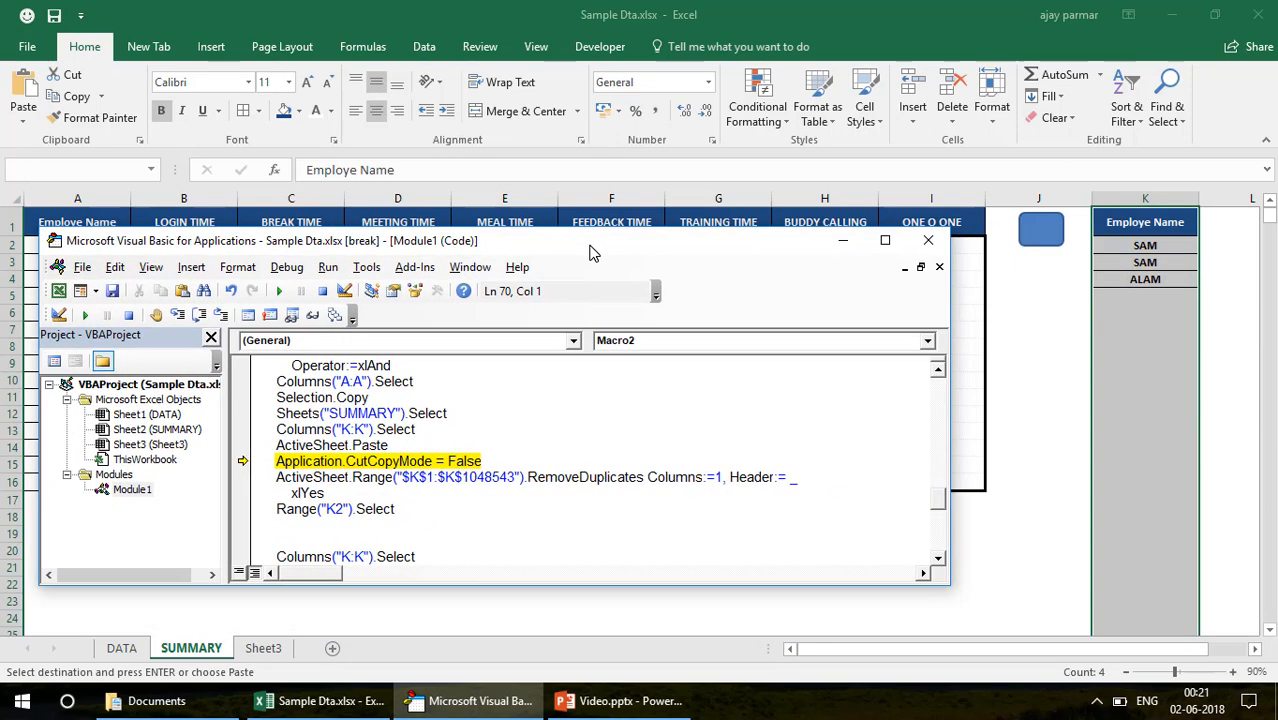
{"action": "key", "text": "F8"}
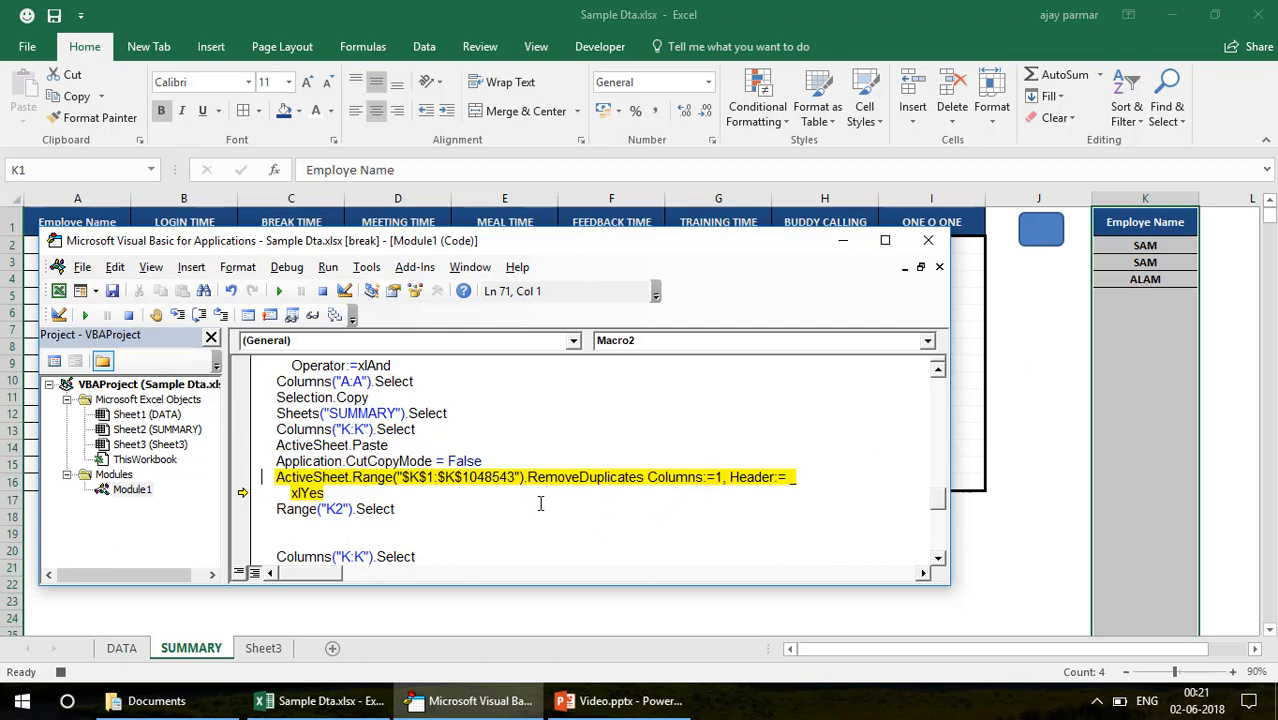
{"action": "key", "text": "F8"}
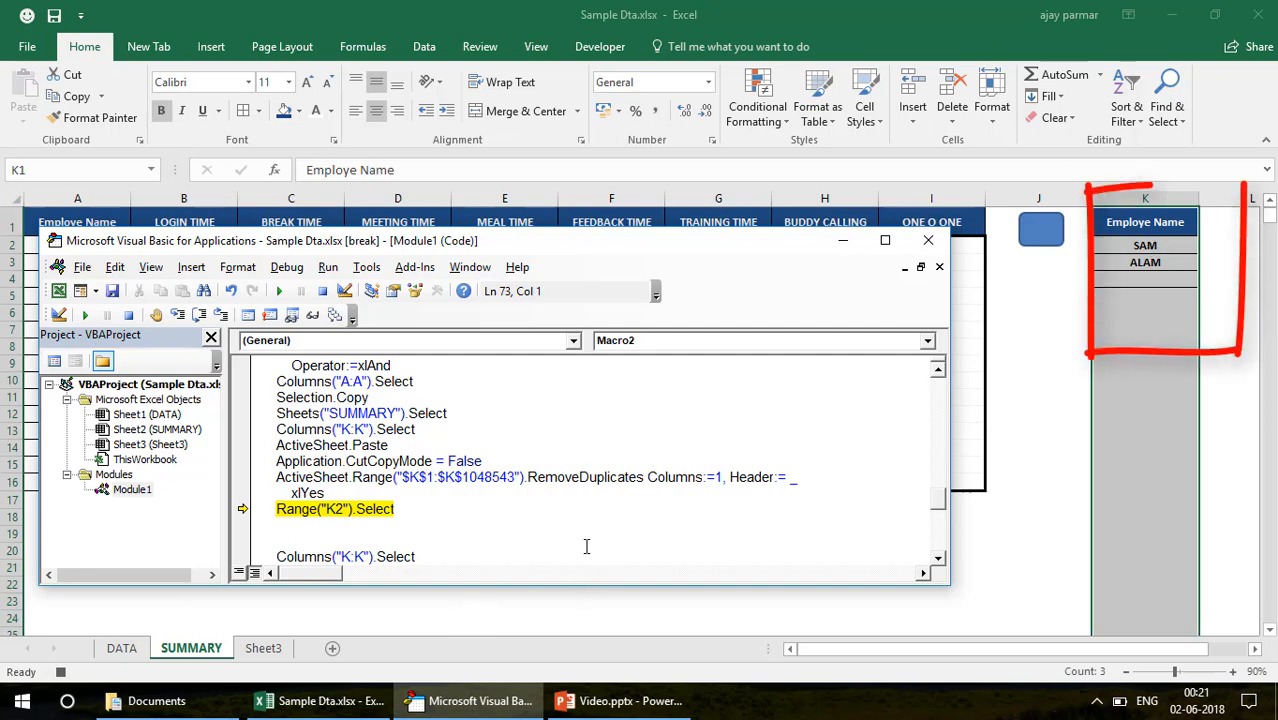
{"action": "key", "text": "F8"}
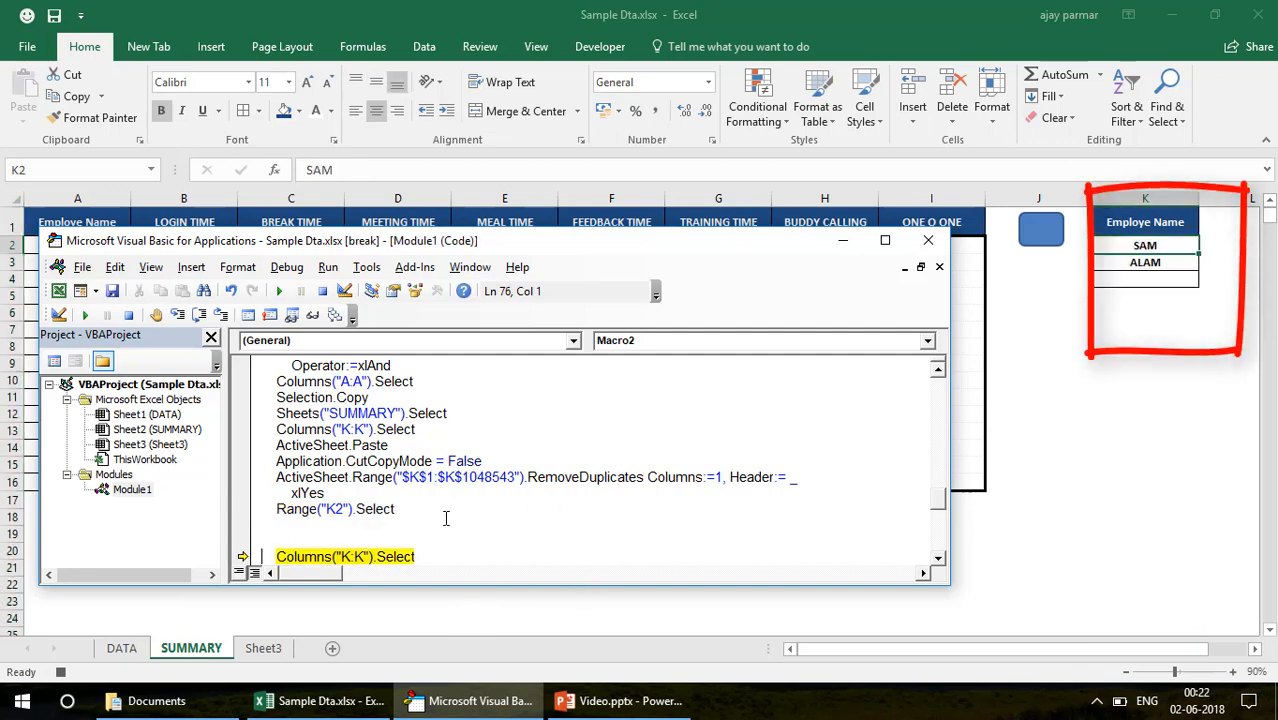
{"action": "left_click", "coordinate": [938, 560]}
Delete all the recorded lines of Macro2 that follow Range("K2").Select, from Columns("K:K").Select down to End Sub
{"action": "left_click", "coordinate": [938, 560]}
{"action": "left_click", "coordinate": [938, 560]}
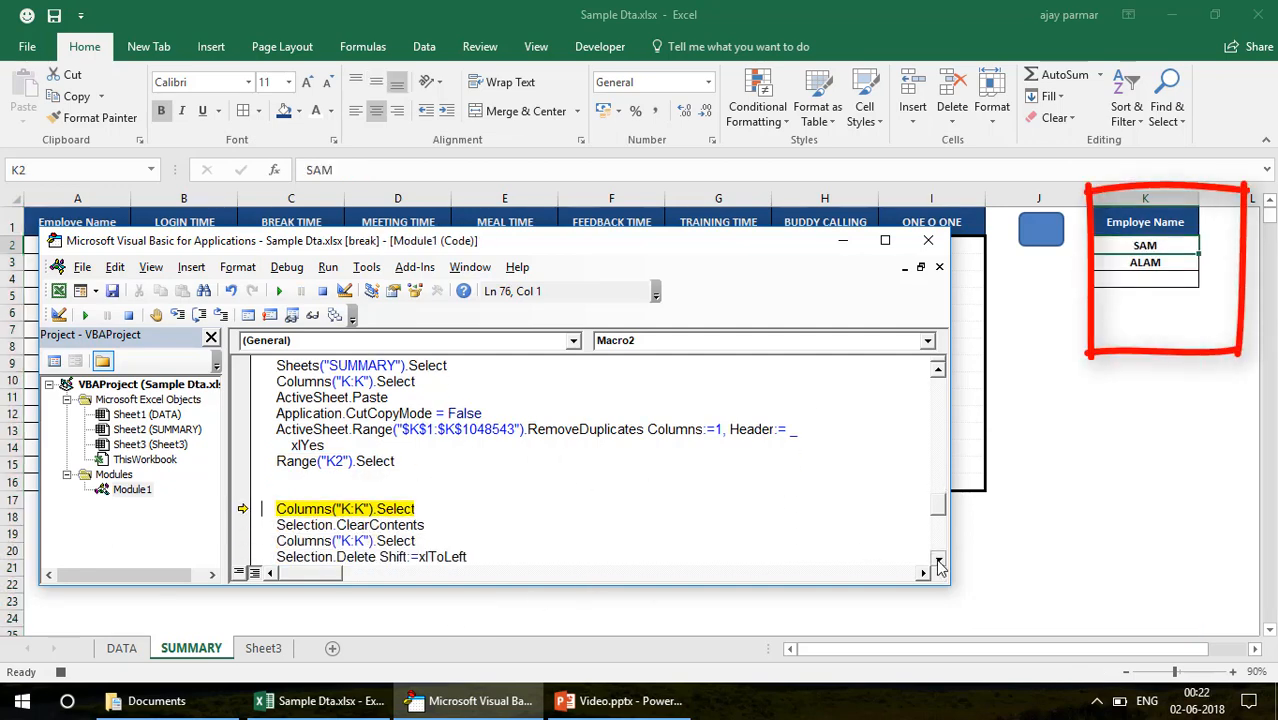
{"action": "left_click", "coordinate": [938, 560]}
{"action": "left_click", "coordinate": [938, 560]}
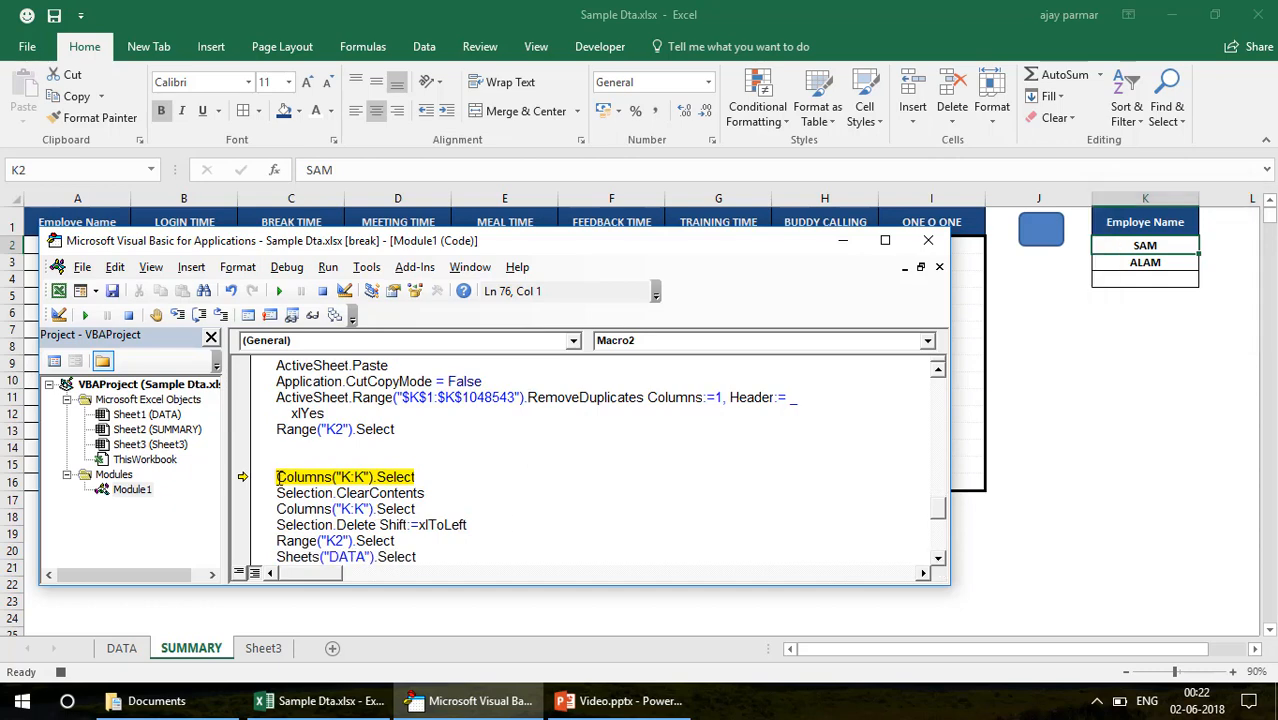
{"action": "key", "text": "F8"}
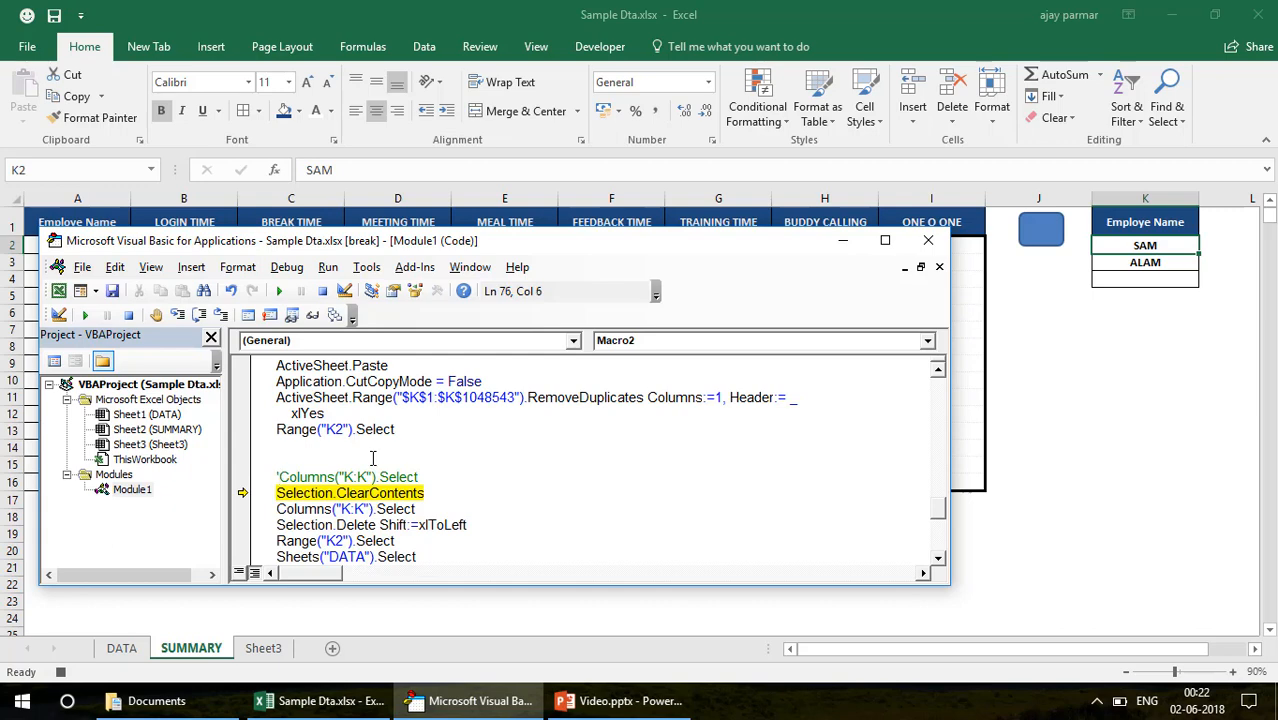
{"action": "key", "text": "shift+Down"}
{"action": "key", "text": "shift+Down"}
{"action": "key", "text": "shift+Down"}
{"action": "key", "text": "shift+Down"}
{"action": "key", "text": "shift+Down"}
{"action": "key", "text": "shift+Down"}
{"action": "key", "text": "shift+Down"}
{"action": "key", "text": "shift+Down"}
{"action": "key", "text": "shift+Down"}
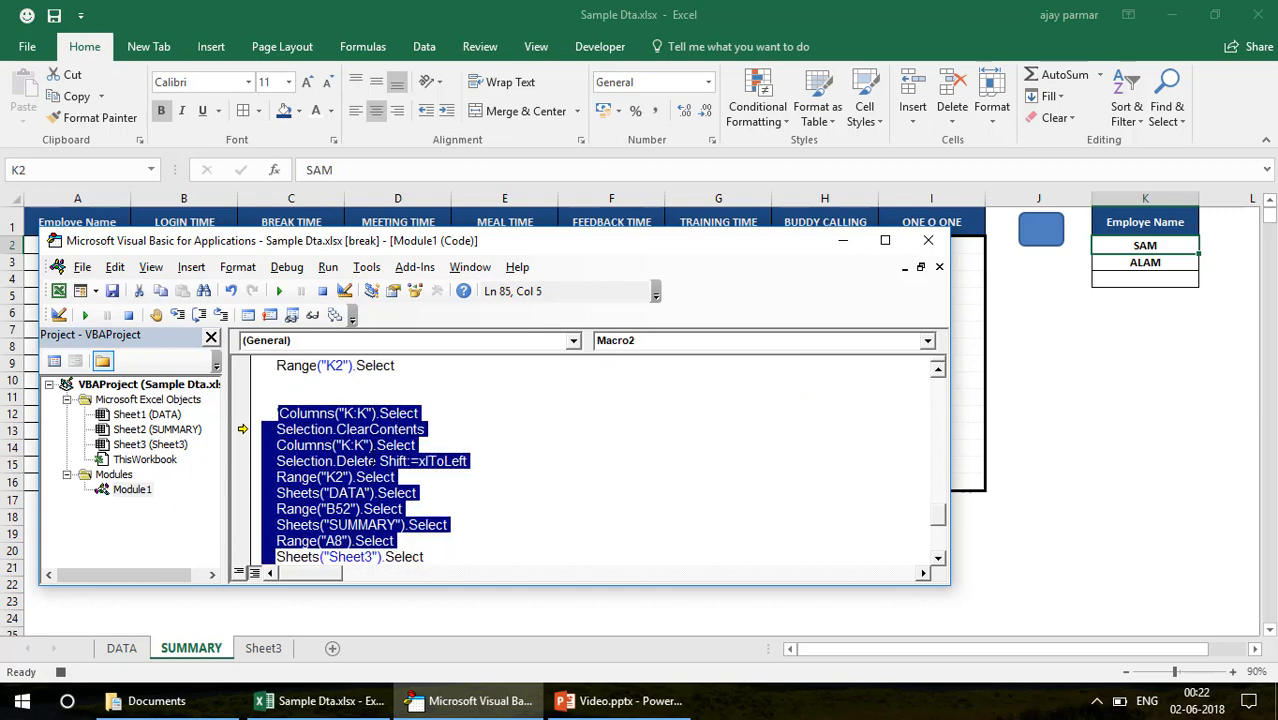
{"action": "key", "text": "shift+Down"}
{"action": "key", "text": "shift+Down"}
{"action": "key", "text": "shift+Down"}
{"action": "key", "text": "shift+Down"}
{"action": "key", "text": "shift+Down"}
{"action": "key", "text": "shift+Down"}
{"action": "key", "text": "shift+Down"}
{"action": "key", "text": "shift+Down"}
{"action": "key", "text": "shift+Down"}
{"action": "key", "text": "shift+Down"}
{"action": "key", "text": "shift+Down"}
{"action": "key", "text": "shift+Down"}
{"action": "key", "text": "shift+Down"}
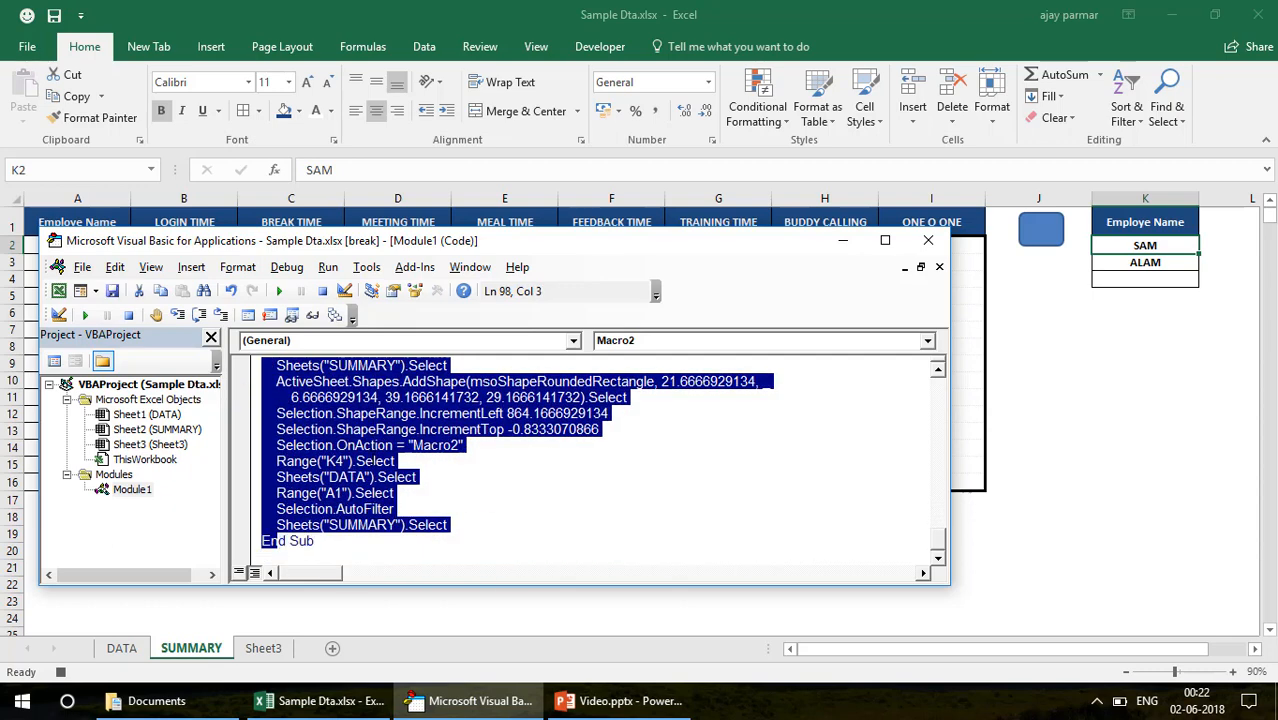
{"action": "key", "text": "shift+Up"}
{"action": "key", "text": "shift+Right"}
{"action": "key", "text": "shift+Right"}
{"action": "key", "text": "shift+Right"}
{"action": "key", "text": "shift+Right"}
{"action": "key", "text": "shift+Right"}
{"action": "key", "text": "shift+Right"}
{"action": "key", "text": "shift+Right"}
{"action": "key", "text": "shift+Right"}
{"action": "key", "text": "shift+Right"}
{"action": "key", "text": "shift+Right"}
{"action": "key", "text": "shift+Right"}
{"action": "key", "text": "shift+Right"}
{"action": "key", "text": "shift+Right"}
{"action": "key", "text": "shift+Right"}
{"action": "key", "text": "shift+Right"}
{"action": "key", "text": "shift+Right"}
{"action": "key", "text": "shift+Right"}
{"action": "key", "text": "shift+Right"}
{"action": "key", "text": "shift+Right"}
{"action": "key", "text": "shift+Right"}
{"action": "key", "text": "Delete"}
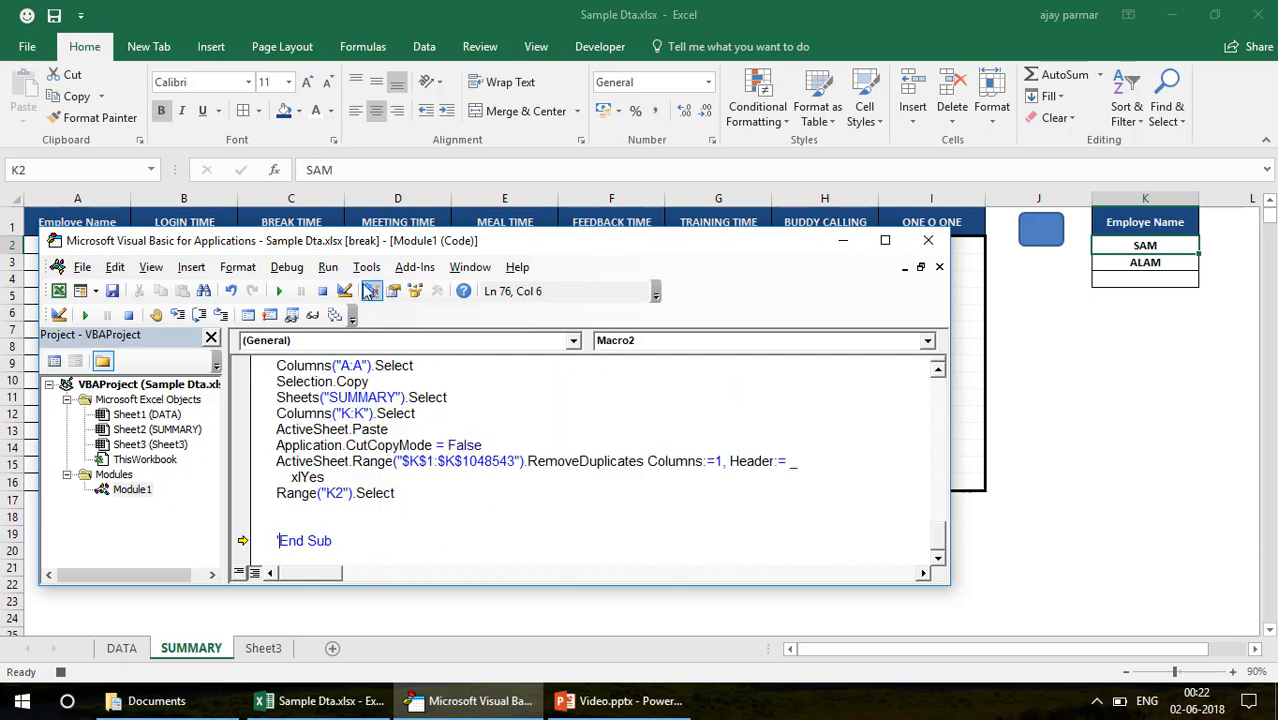
Reset the paused Macro2, return to the worksheet and stop the running macro recording
{"action": "left_click", "coordinate": [322, 291]}
{"action": "left_click", "coordinate": [486, 399]}
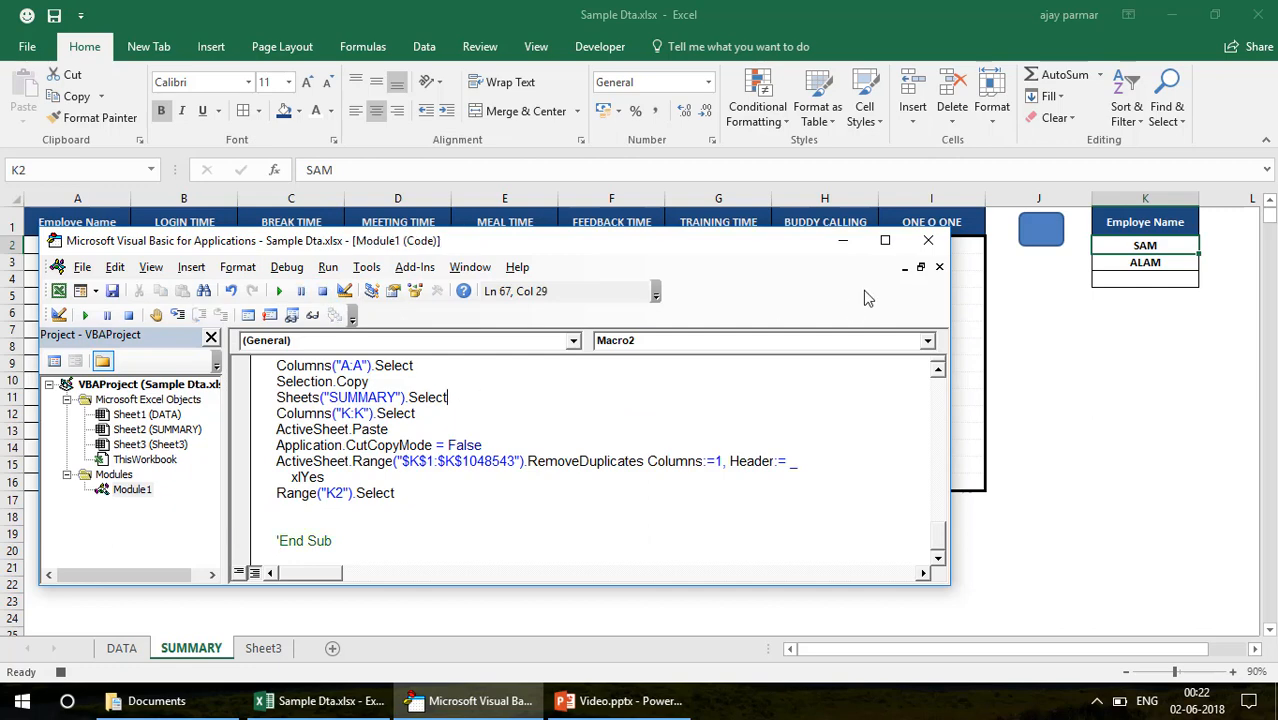
{"action": "left_click", "coordinate": [844, 242]}
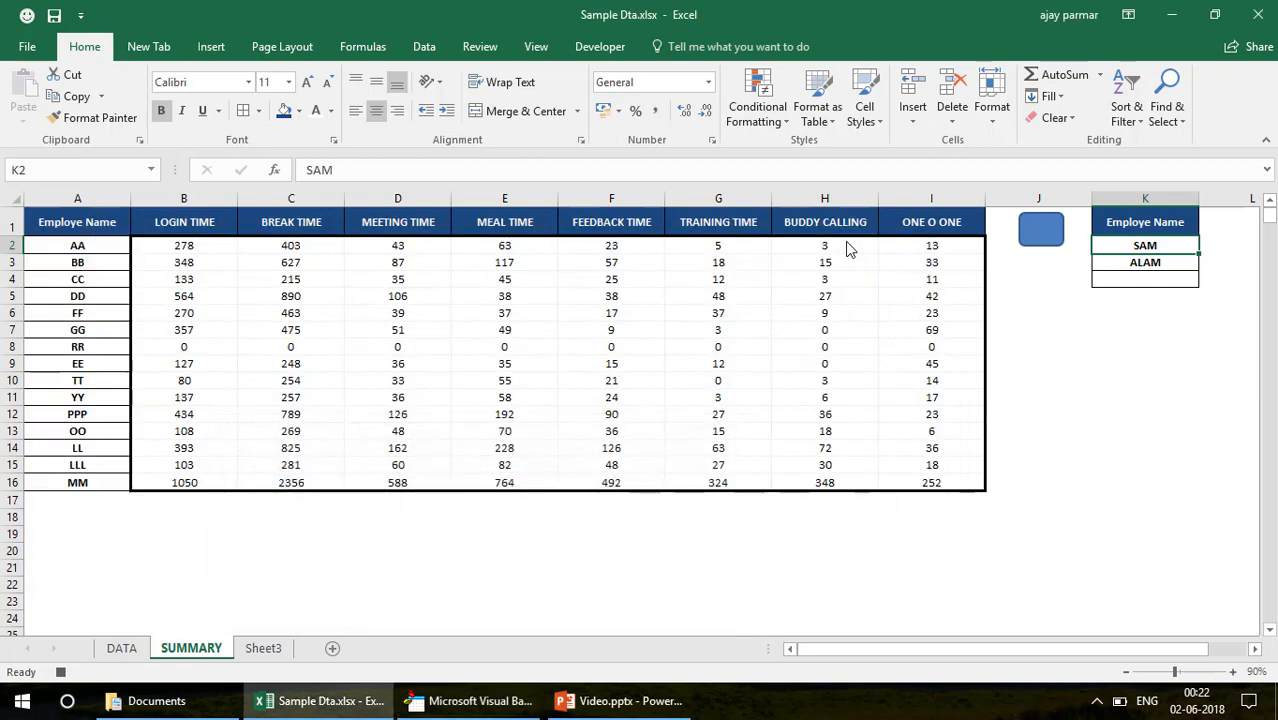
{"action": "left_click", "coordinate": [601, 50]}
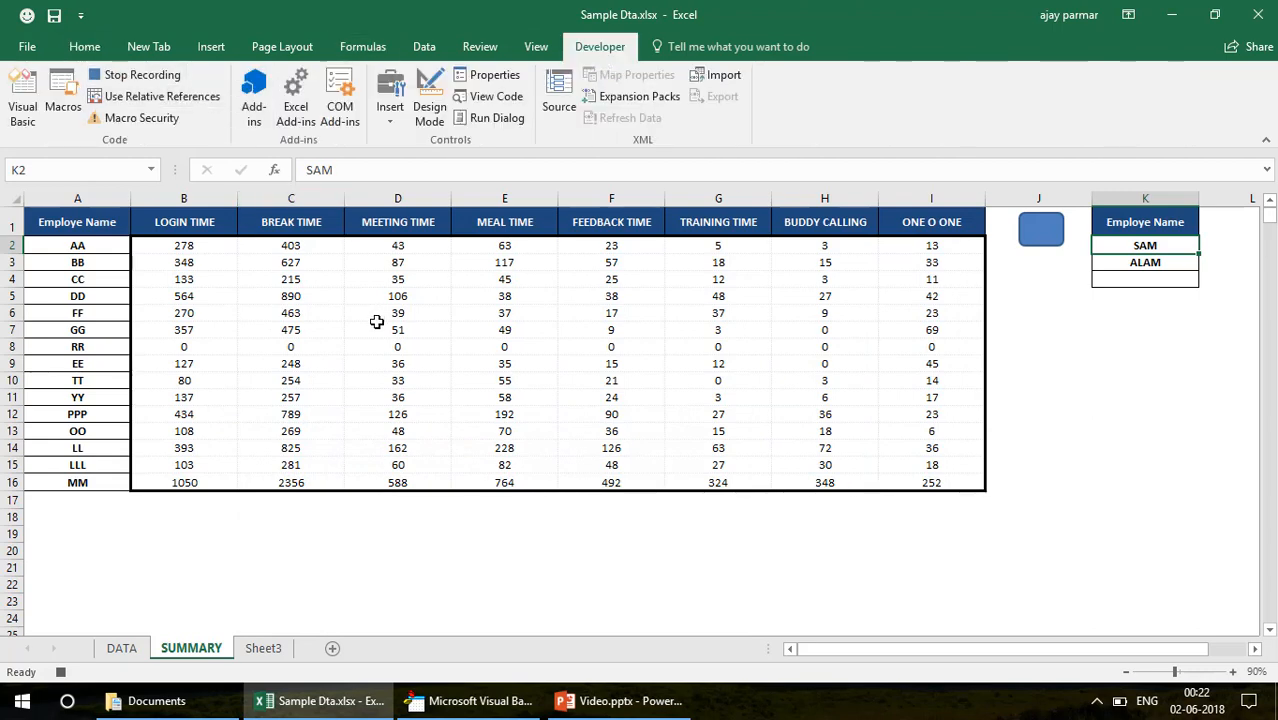
{"action": "left_click", "coordinate": [138, 78]}
Select the summary table A1:I16, and close the Visual Basic editor
{"action": "left_click", "coordinate": [283, 297]}
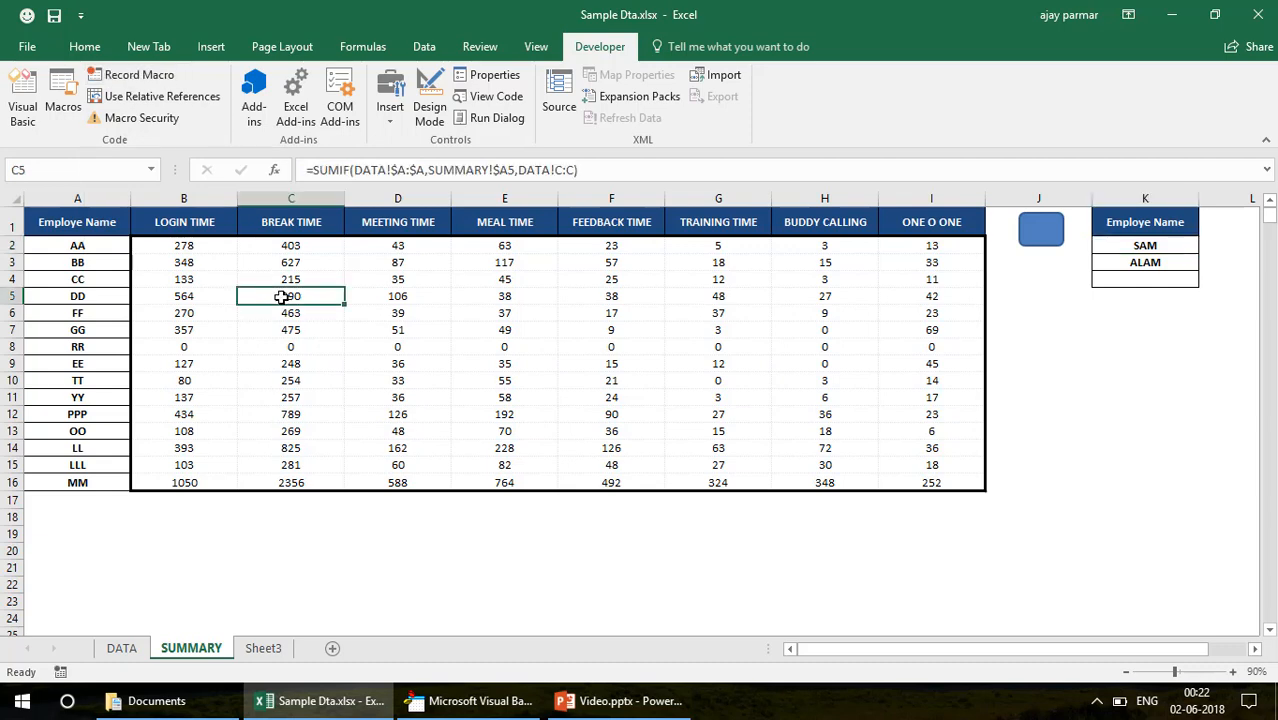
{"action": "left_click", "coordinate": [97, 226]}
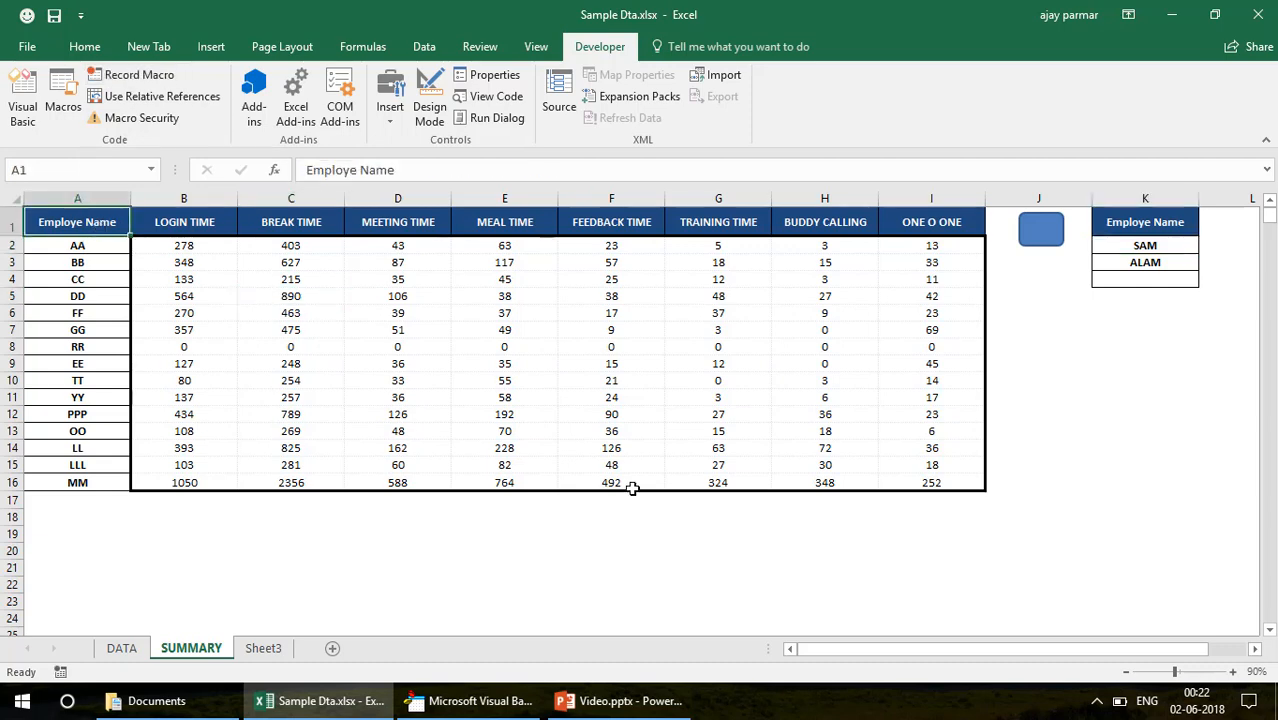
{"action": "left_click", "coordinate": [958, 486], "text": "shift"}
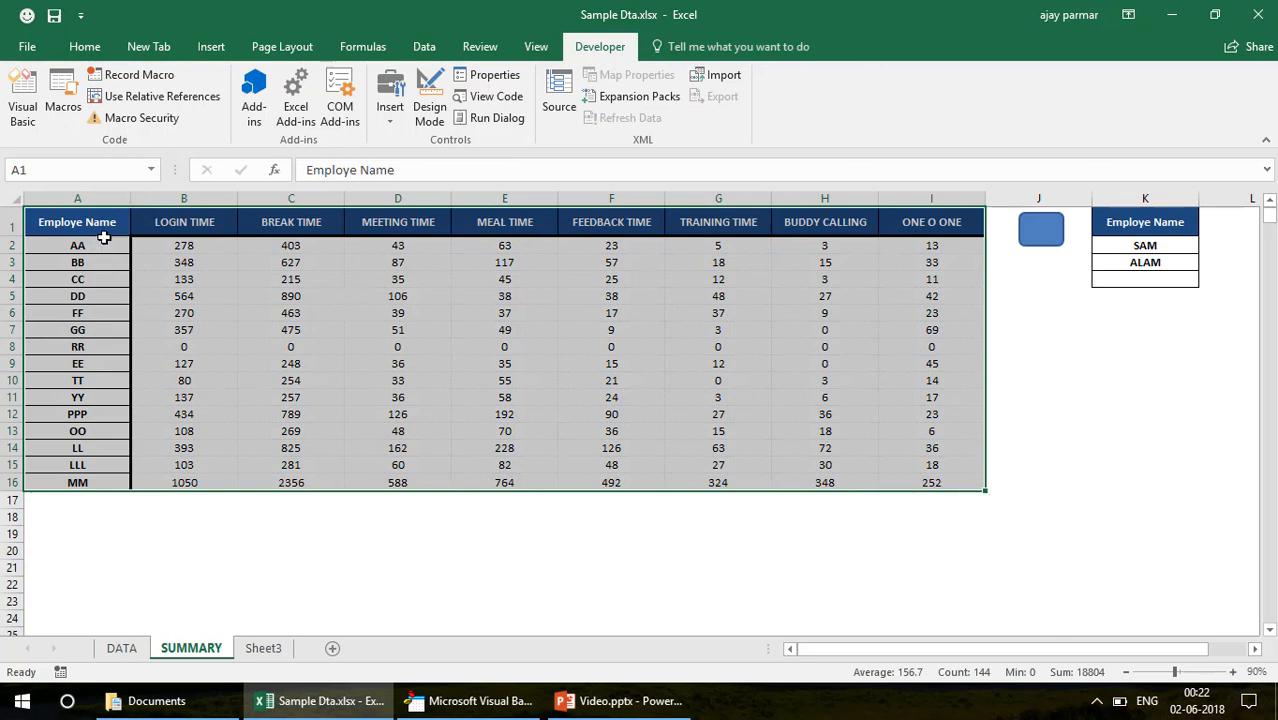
{"action": "left_click", "coordinate": [468, 701]}
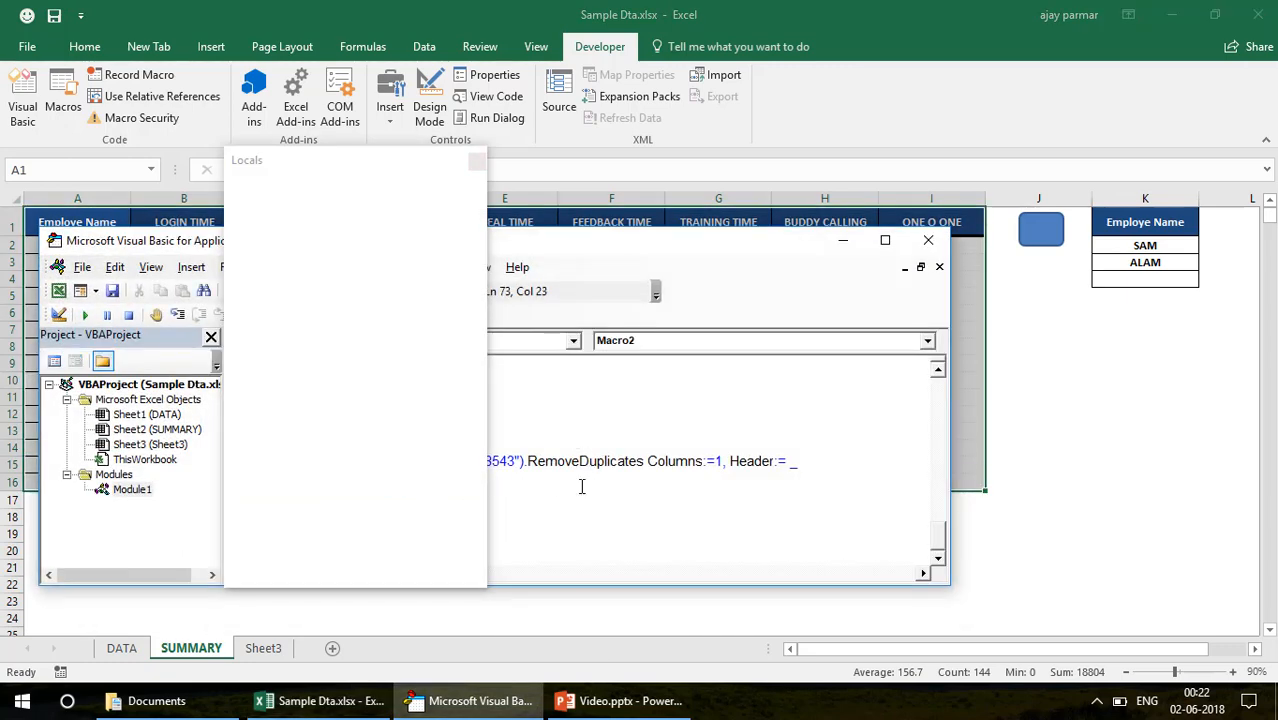
{"action": "left_click", "coordinate": [928, 244]}
{"action": "left_click", "coordinate": [257, 276]}
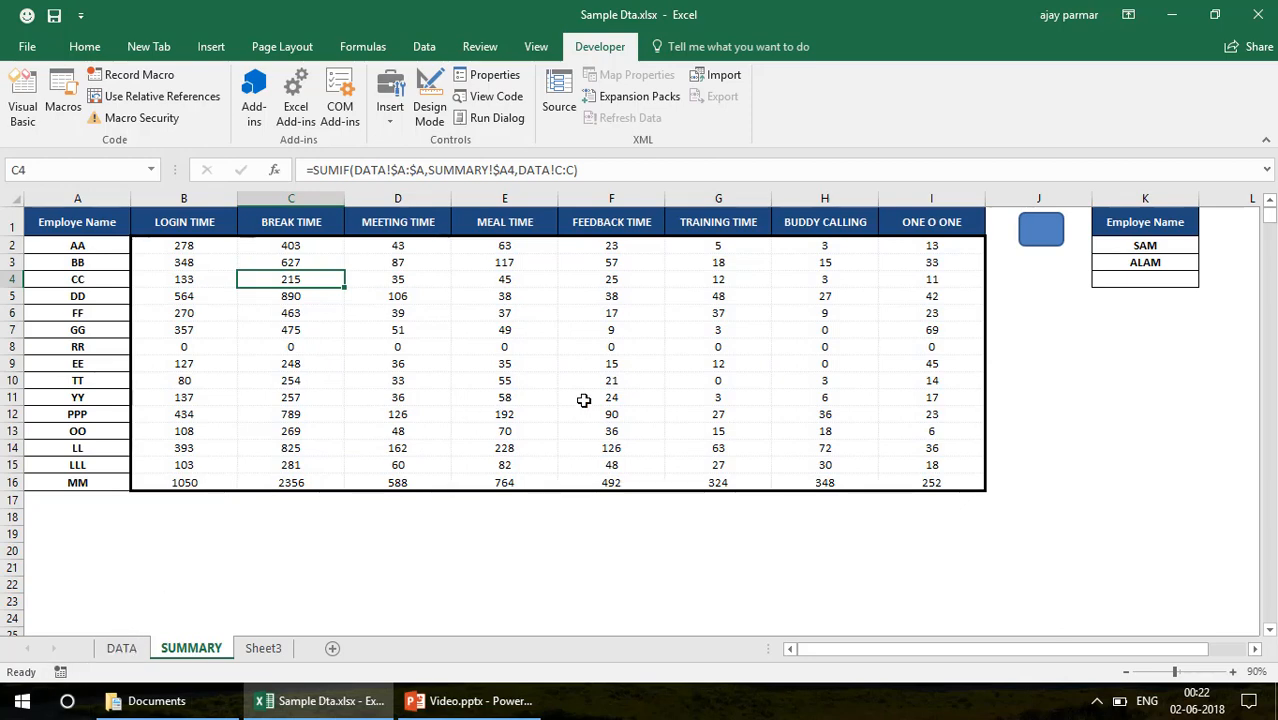
Clear the pasted names and their formatting from column K of the SUMMARY sheet
{"action": "left_click", "coordinate": [1141, 199]}
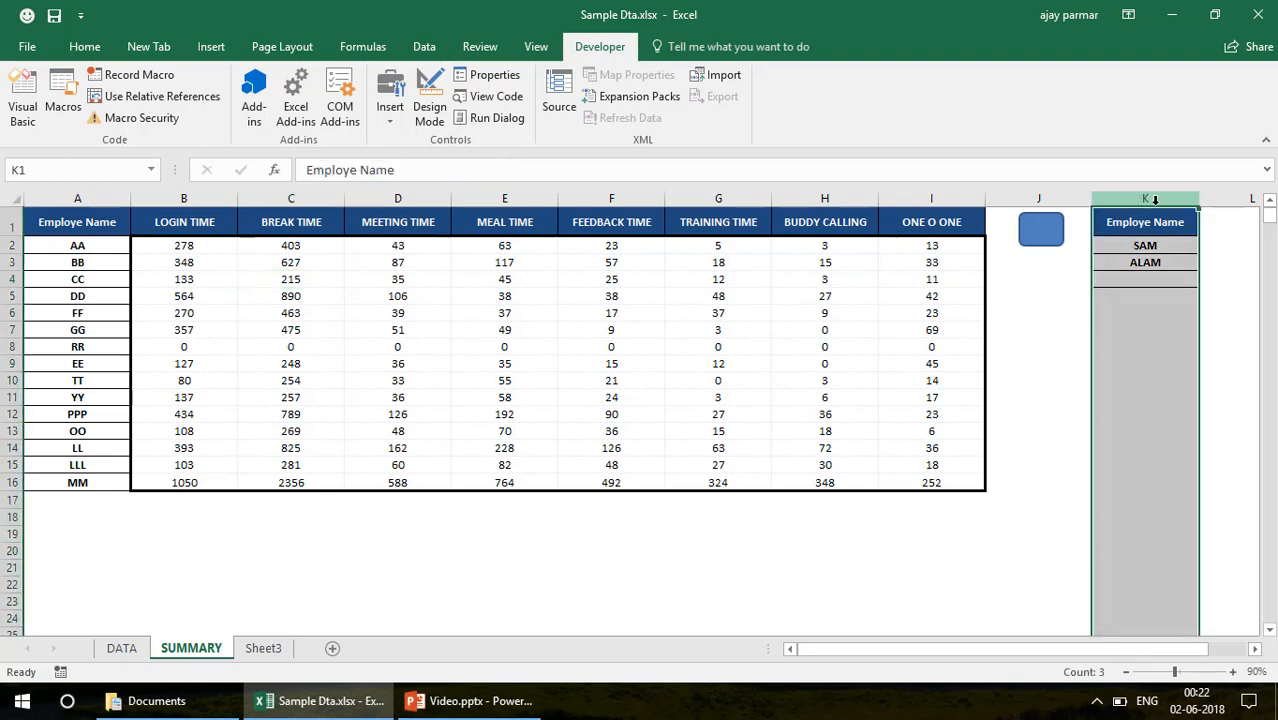
{"action": "left_click_drag", "start_coordinate": [1141, 248], "coordinate": [1145, 262]}
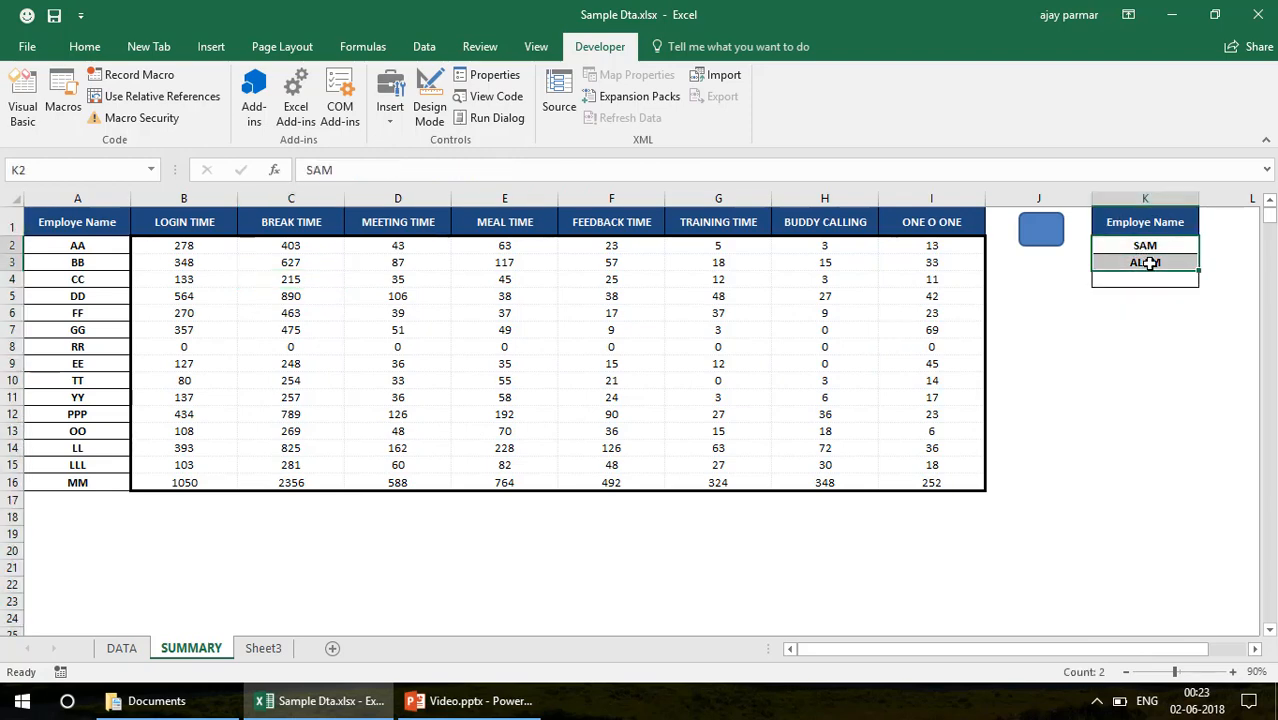
{"action": "left_click", "coordinate": [85, 516]}
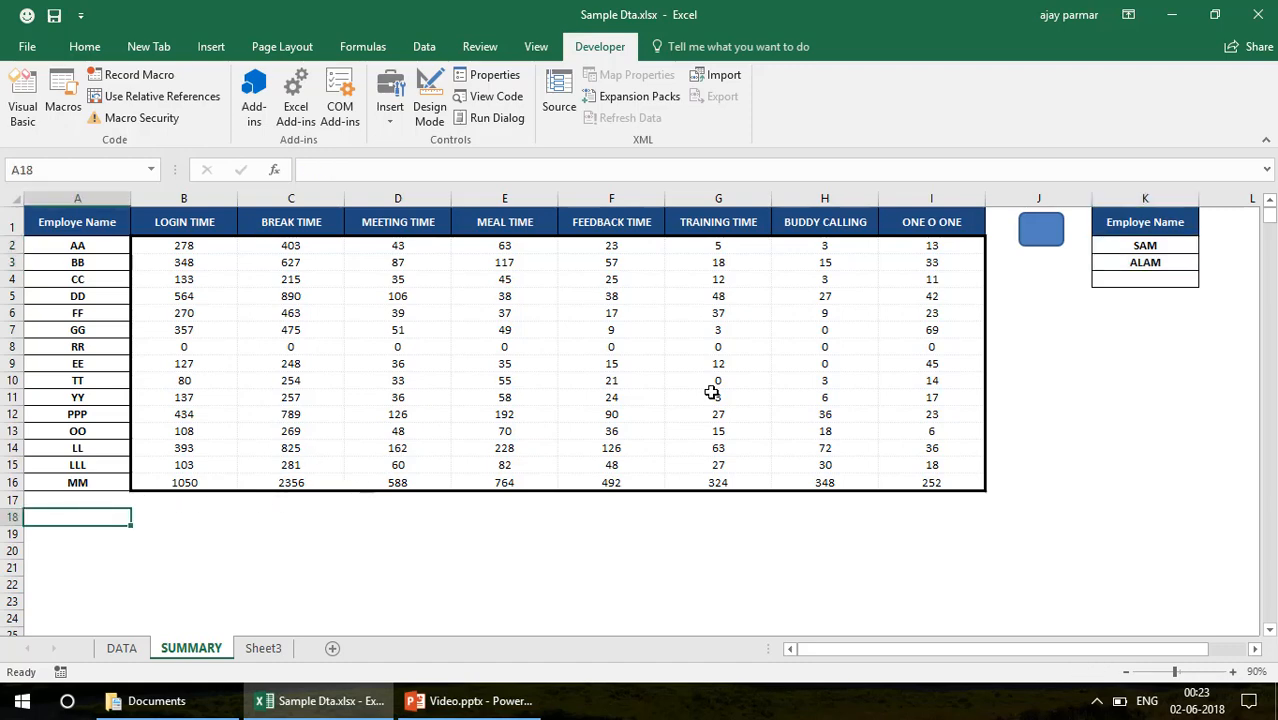
{"action": "left_click", "coordinate": [1150, 214]}
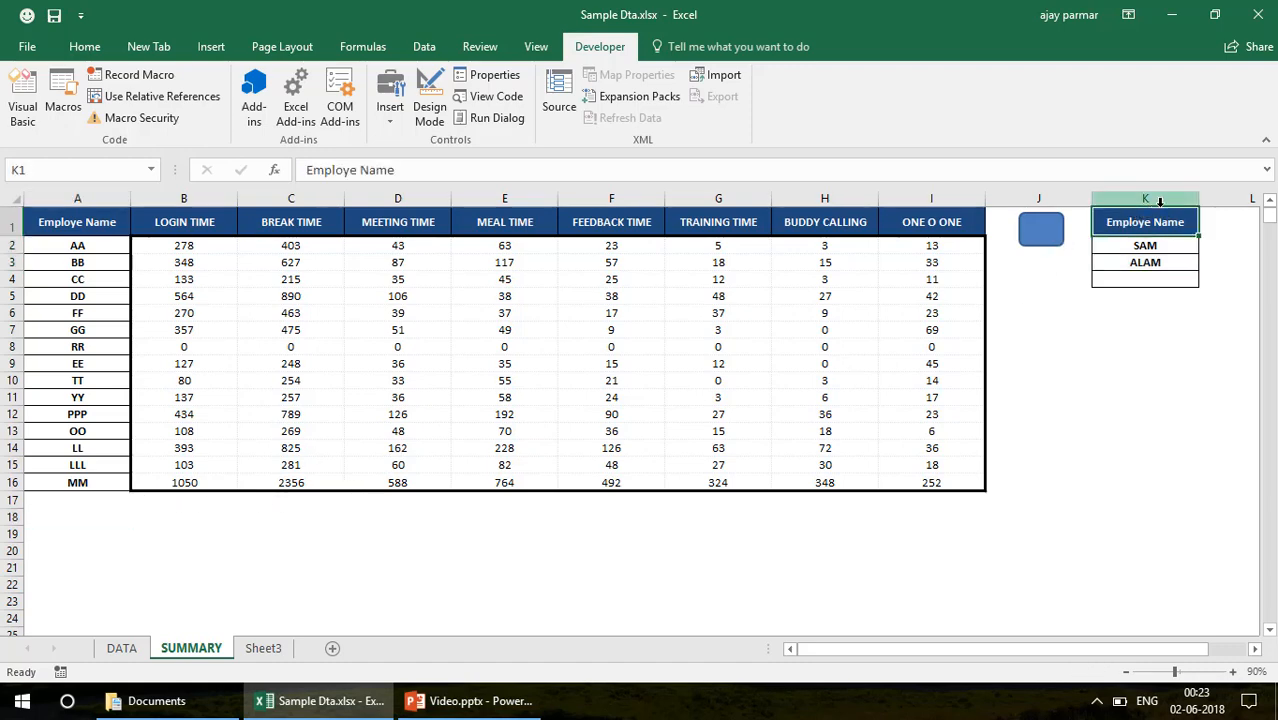
{"action": "left_click", "coordinate": [1160, 202]}
{"action": "key", "text": "Delete"}
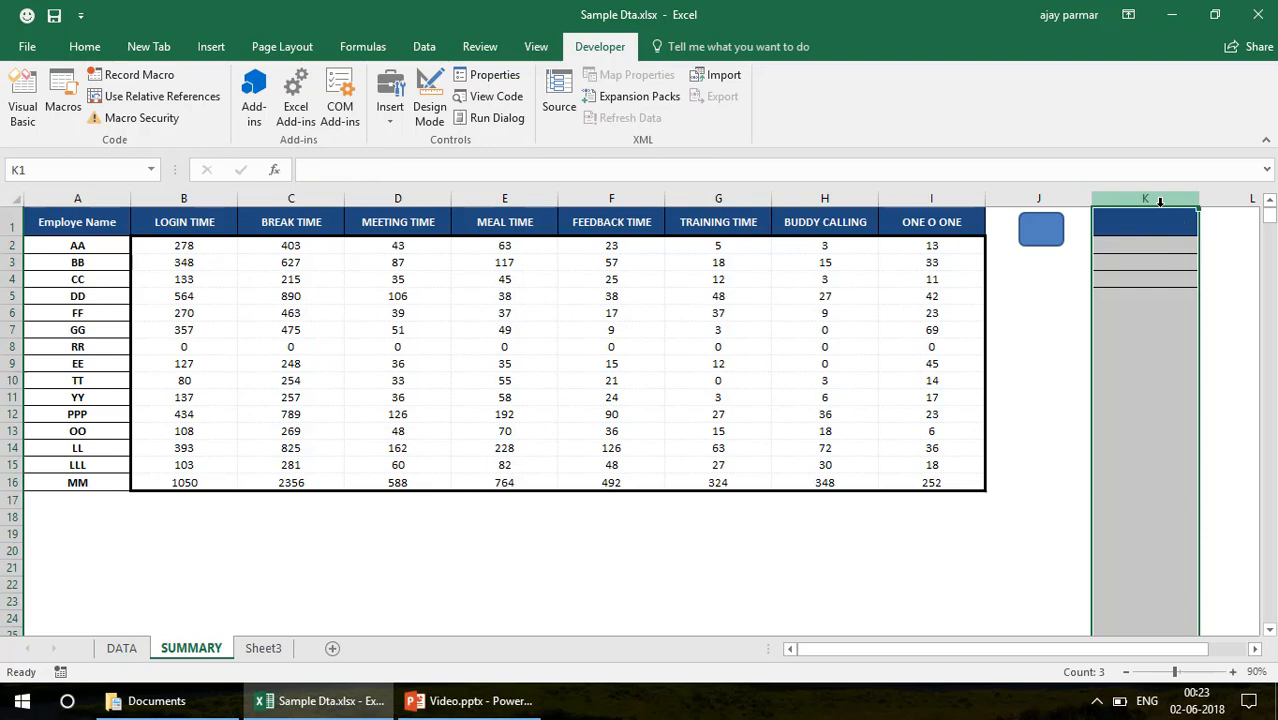
{"action": "left_click", "coordinate": [86, 46]}
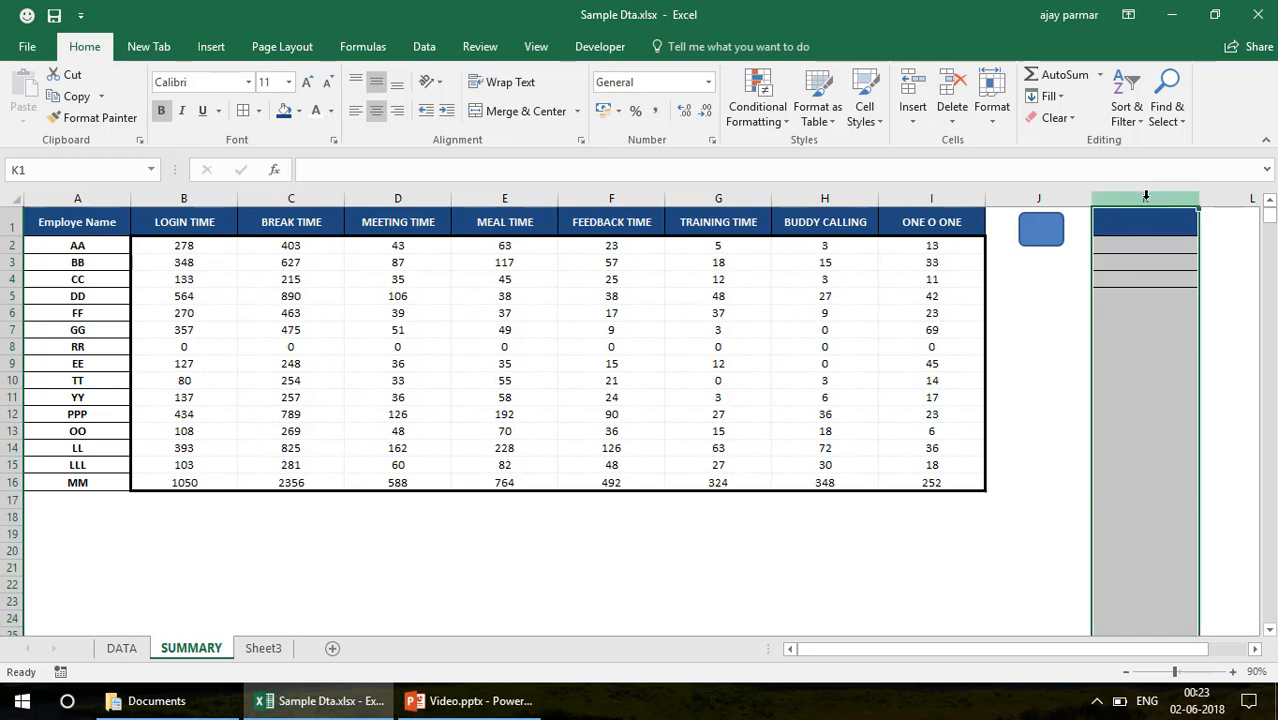
{"action": "key", "text": "alt+F11"}
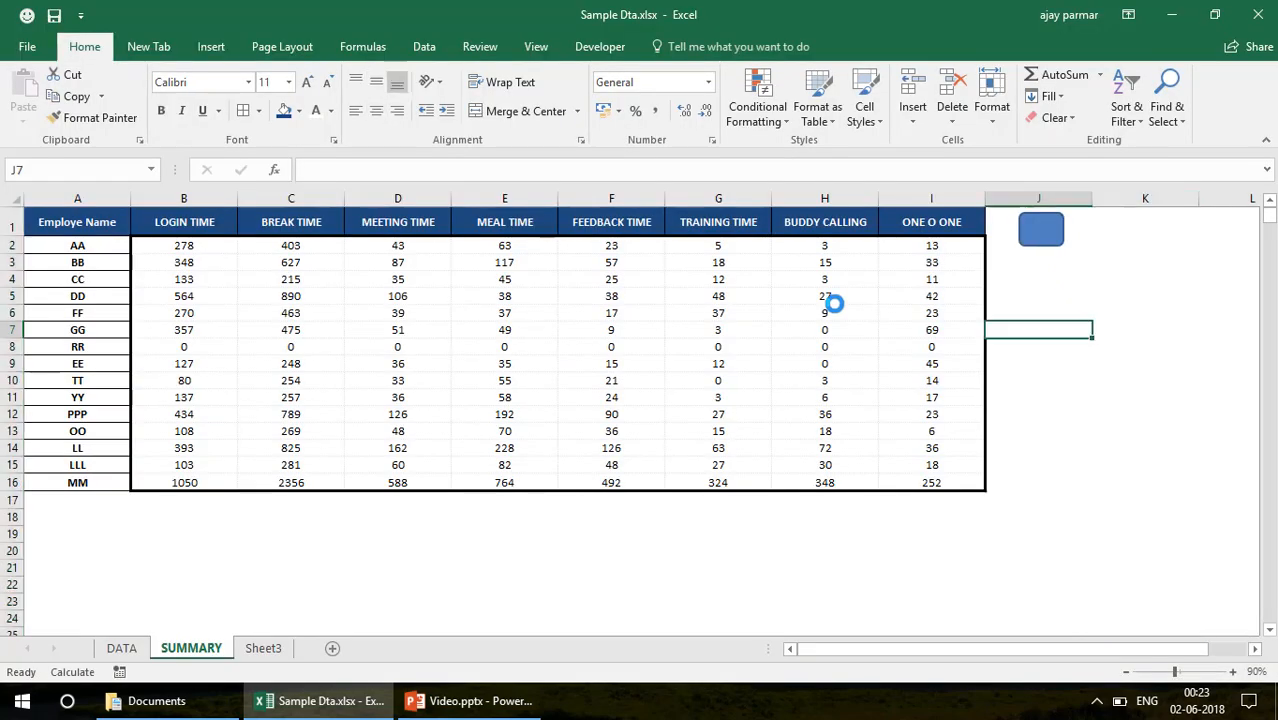
Remove the filter from the DATA sheet so that all rows are shown
{"action": "left_click", "coordinate": [122, 648]}
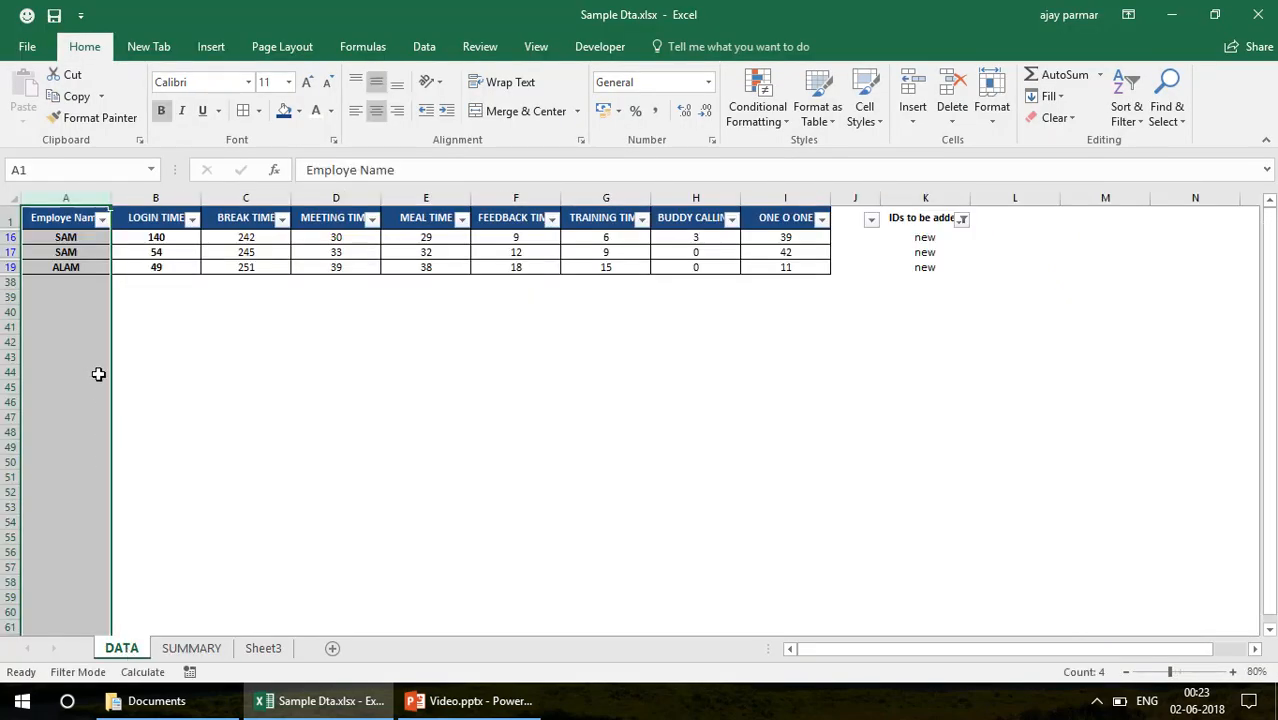
{"action": "key", "text": "alt+d"}
{"action": "key", "text": "f"}
{"action": "key", "text": "s"}
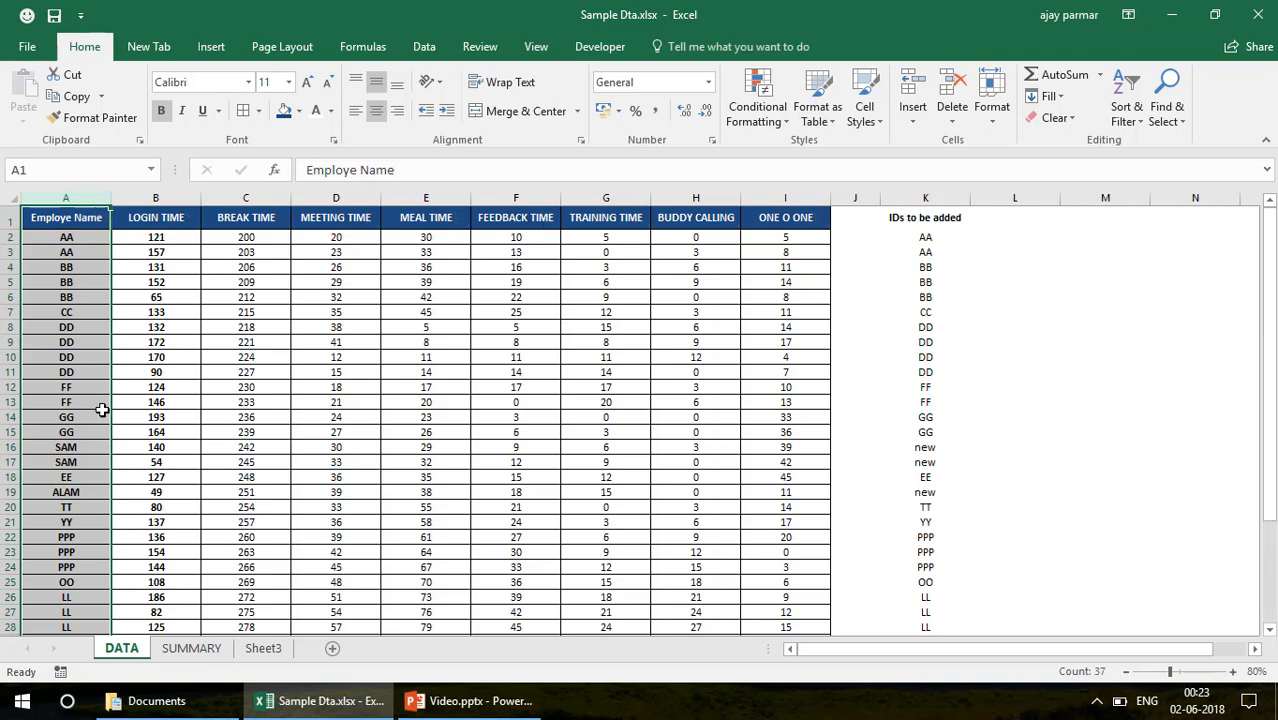
Enter "test" as the employee name in cell A5 of the DATA sheet
{"action": "left_click", "coordinate": [80, 285]}
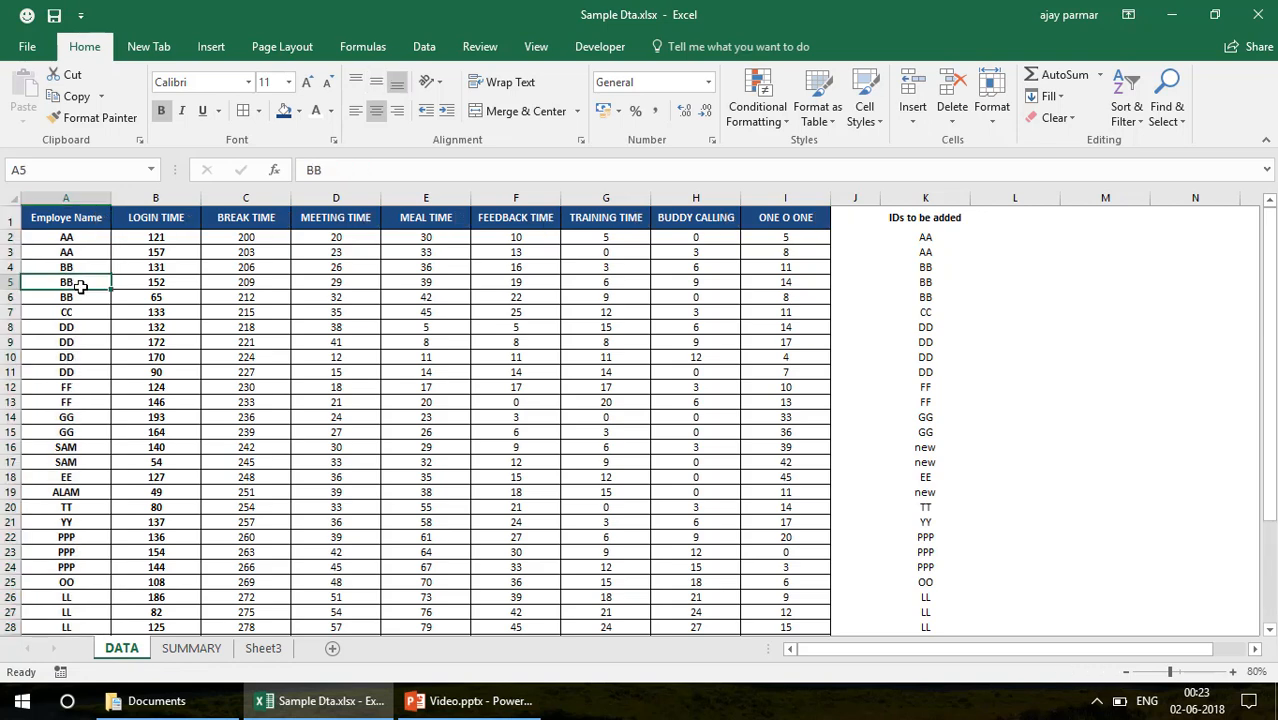
{"action": "key", "text": "Down"}
{"action": "key", "text": "Down"}
{"action": "key", "text": "Down"}
{"action": "key", "text": "Up"}
{"action": "key", "text": "Up"}
{"action": "key", "text": "Up"}
{"action": "type", "text": "test"}
{"action": "key", "text": "Return"}
{"action": "key", "text": "Return"}
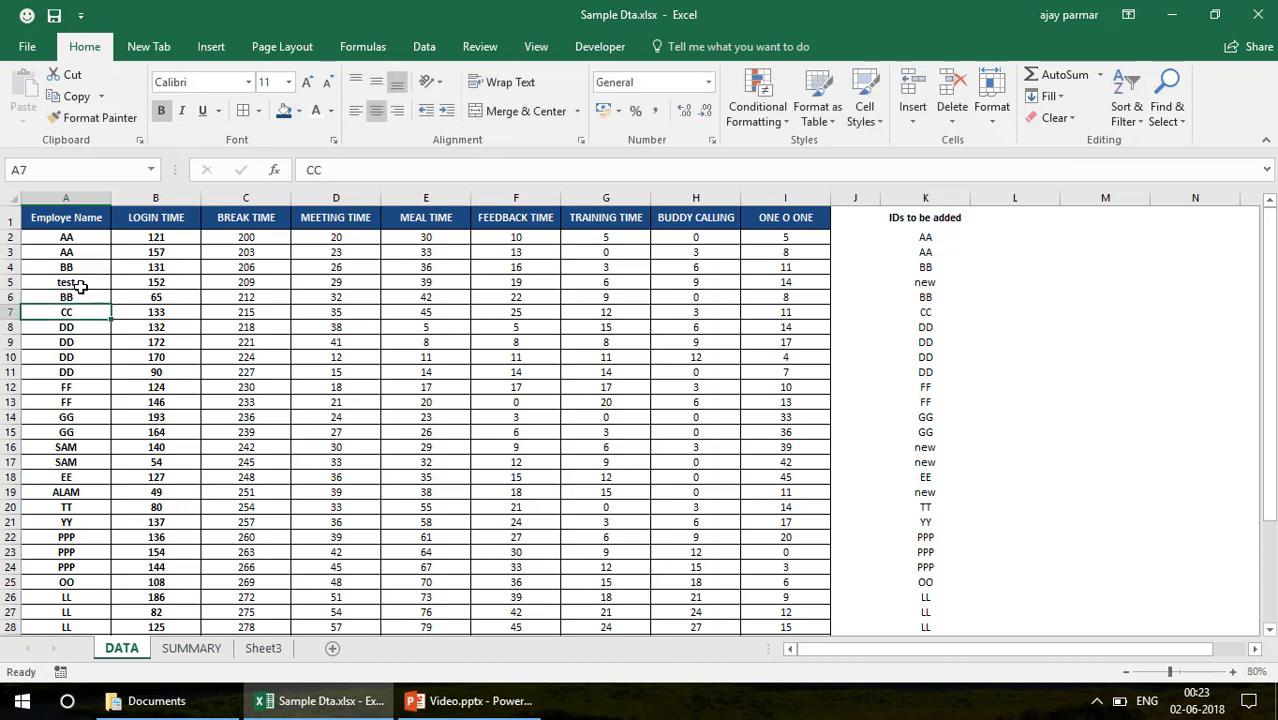
Enter TEST1 in capitals as the employee name in cells A5 and A6 of the DATA sheet
{"action": "key", "text": "Up"}
{"action": "key", "text": "Up"}
{"action": "key", "text": "Up"}
{"action": "key", "text": "Down"}
{"action": "key", "text": "Caps_Lock"}
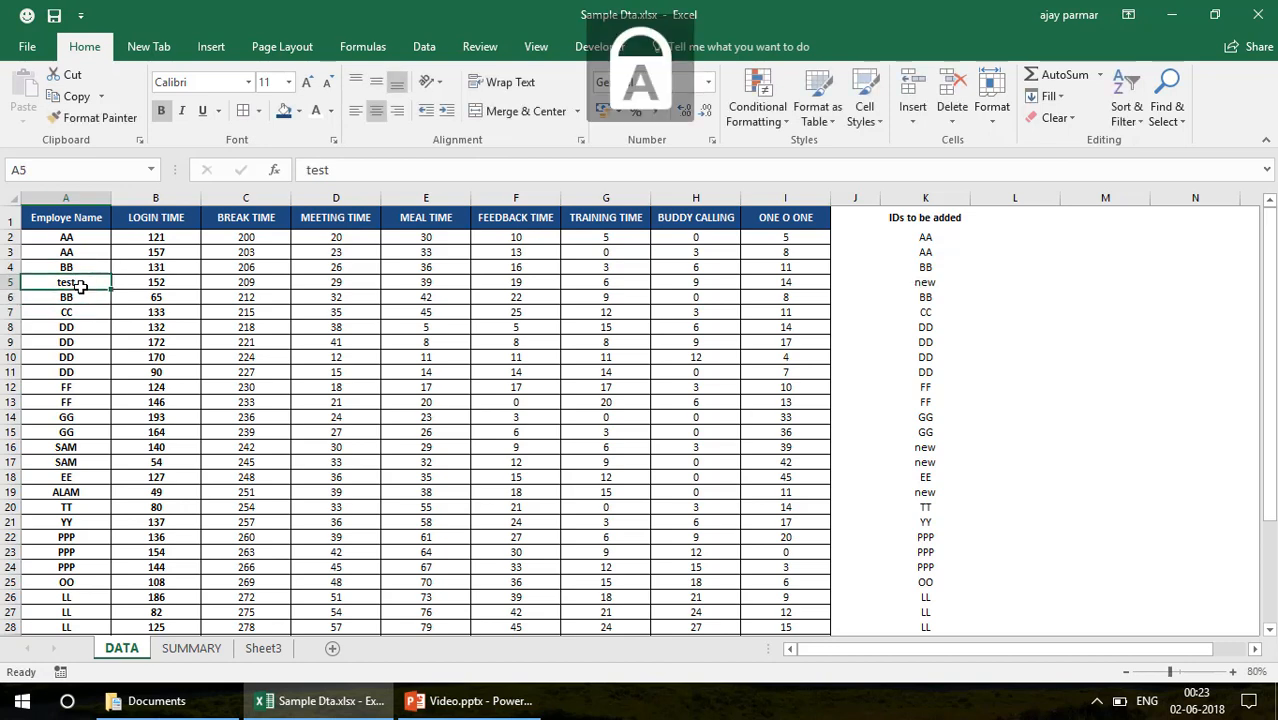
{"action": "type", "text": "TEST1"}
{"action": "key", "text": "Return"}
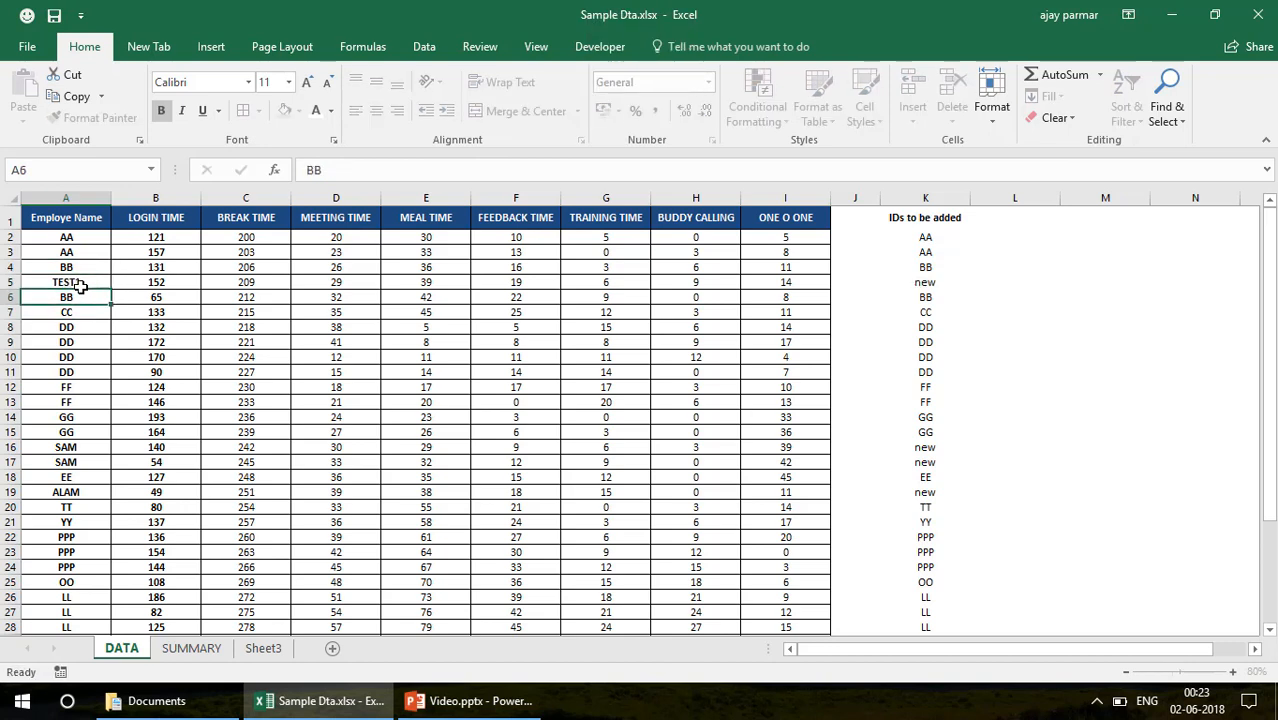
{"action": "type", "text": "TEST1"}
{"action": "key", "text": "Return"}
Replace the employee name in cell A11 of the DATA sheet with another new name
{"action": "key", "text": "Down"}
{"action": "key", "text": "Down"}
{"action": "key", "text": "Down"}
{"action": "key", "text": "Down"}
{"action": "key", "text": "Down"}
{"action": "key", "text": "Down"}
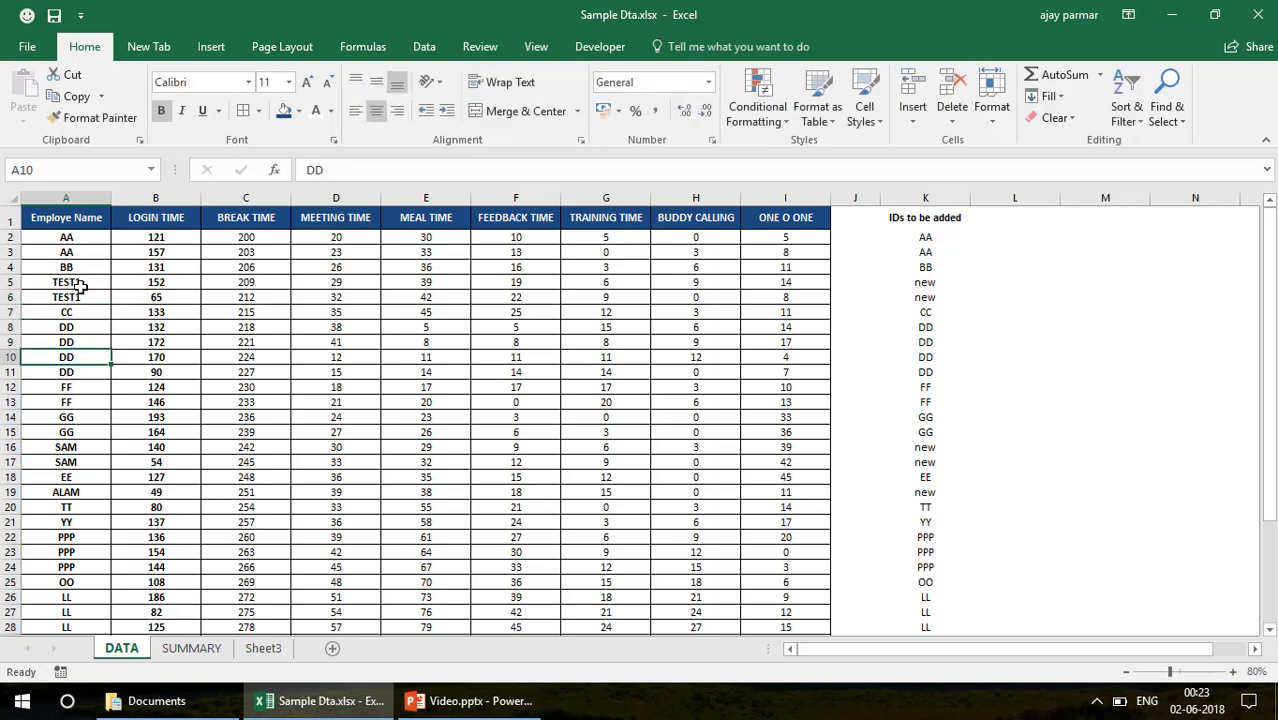
{"action": "key", "text": "Down"}
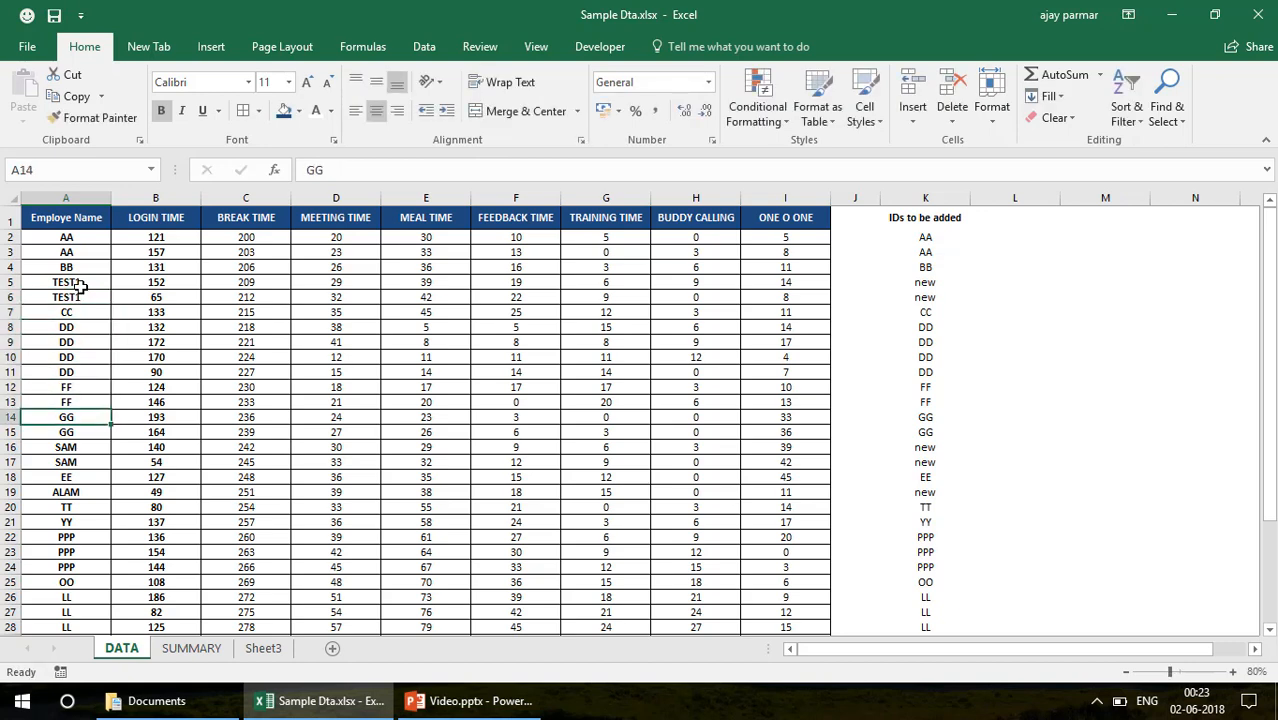
{"action": "key", "text": "Up"}
{"action": "key", "text": "Up"}
{"action": "key", "text": "Up"}
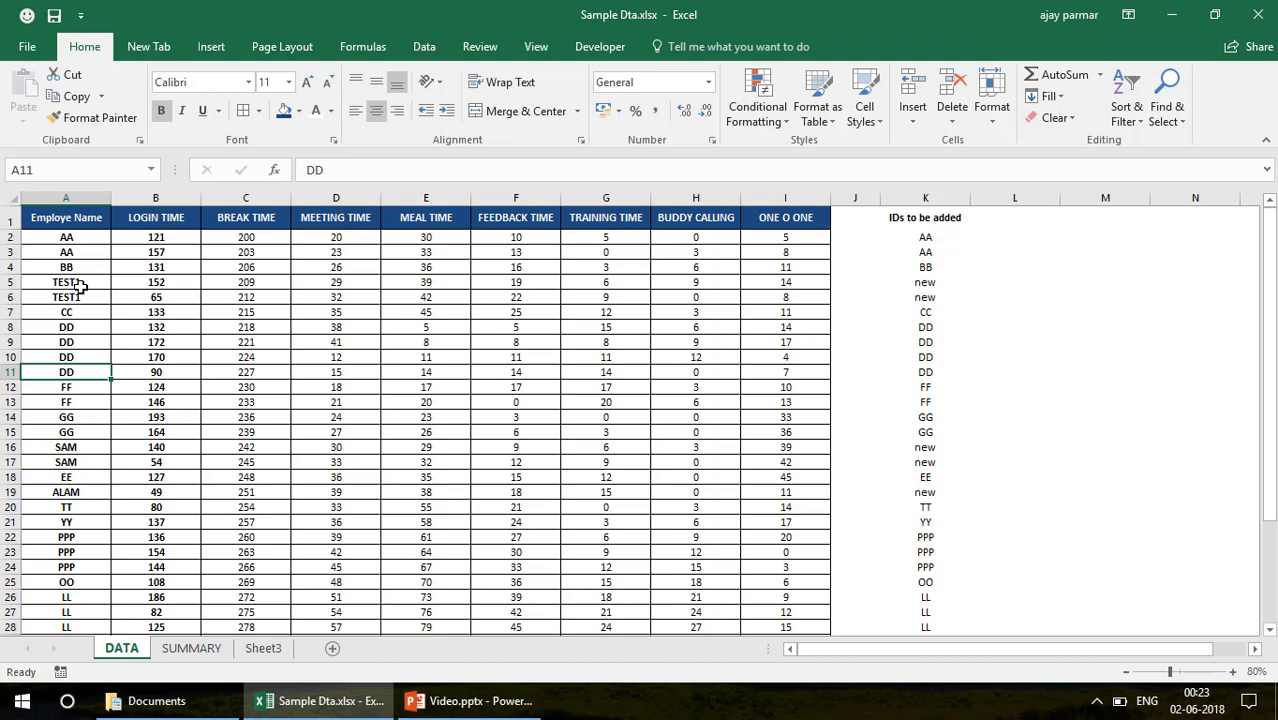
{"action": "type", "text": "RITU"}
{"action": "key", "text": "Return"}
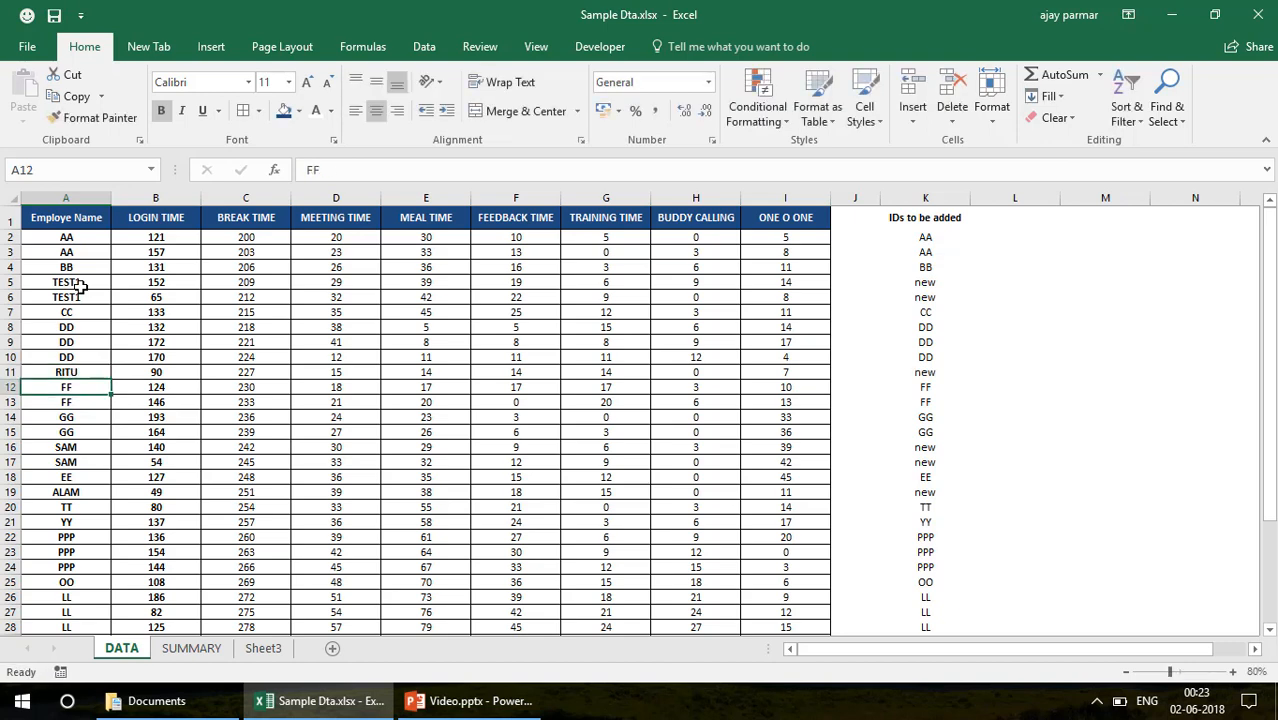
Compare the SUMMARY and DATA sheets, and run the macro from the blue rounded button on SUMMARY to list the new names in column K
{"action": "left_click", "coordinate": [208, 648]}
{"action": "left_click", "coordinate": [390, 330]}
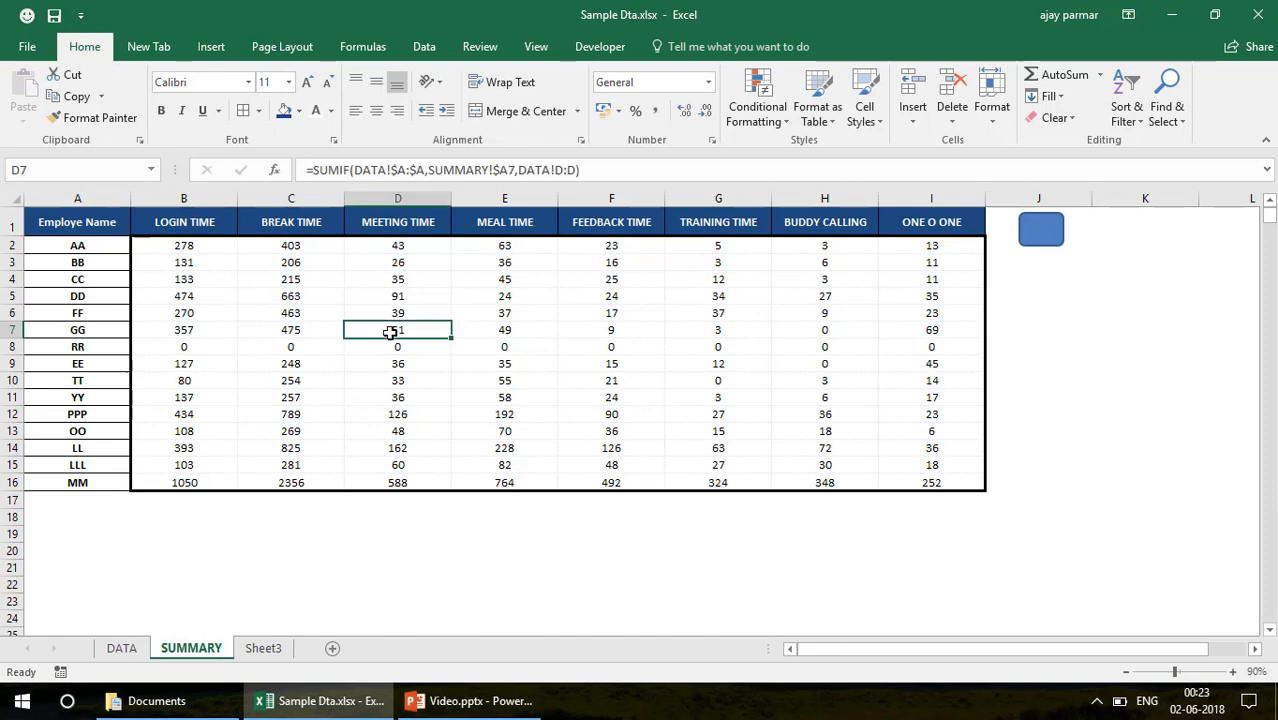
{"action": "left_click", "coordinate": [75, 226]}
{"action": "left_click", "coordinate": [125, 650]}
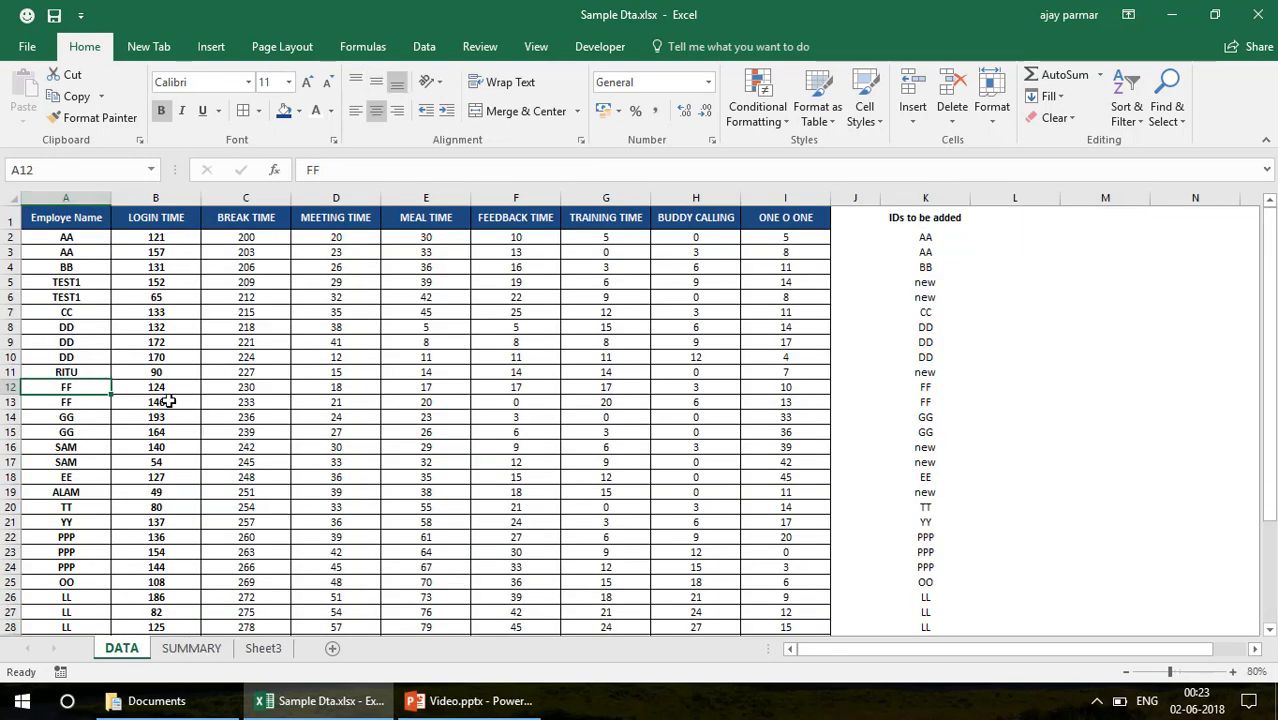
{"action": "left_click", "coordinate": [198, 658]}
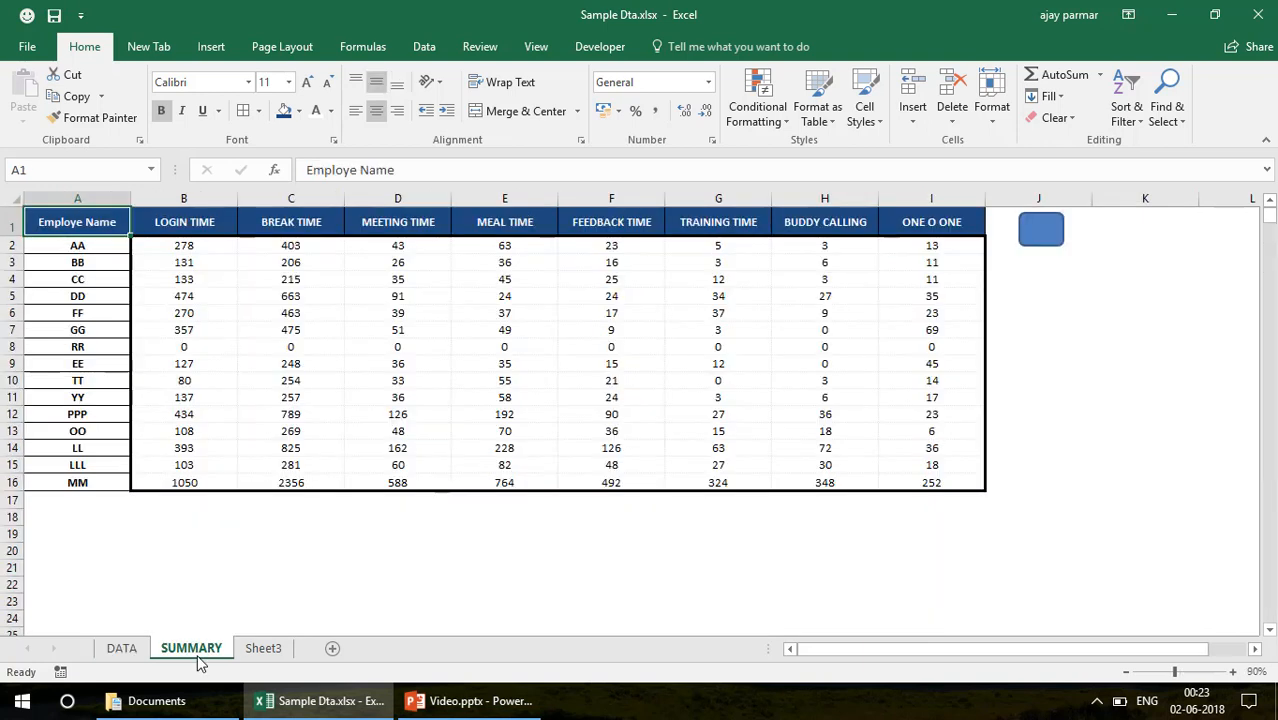
{"action": "left_click", "coordinate": [1050, 238]}
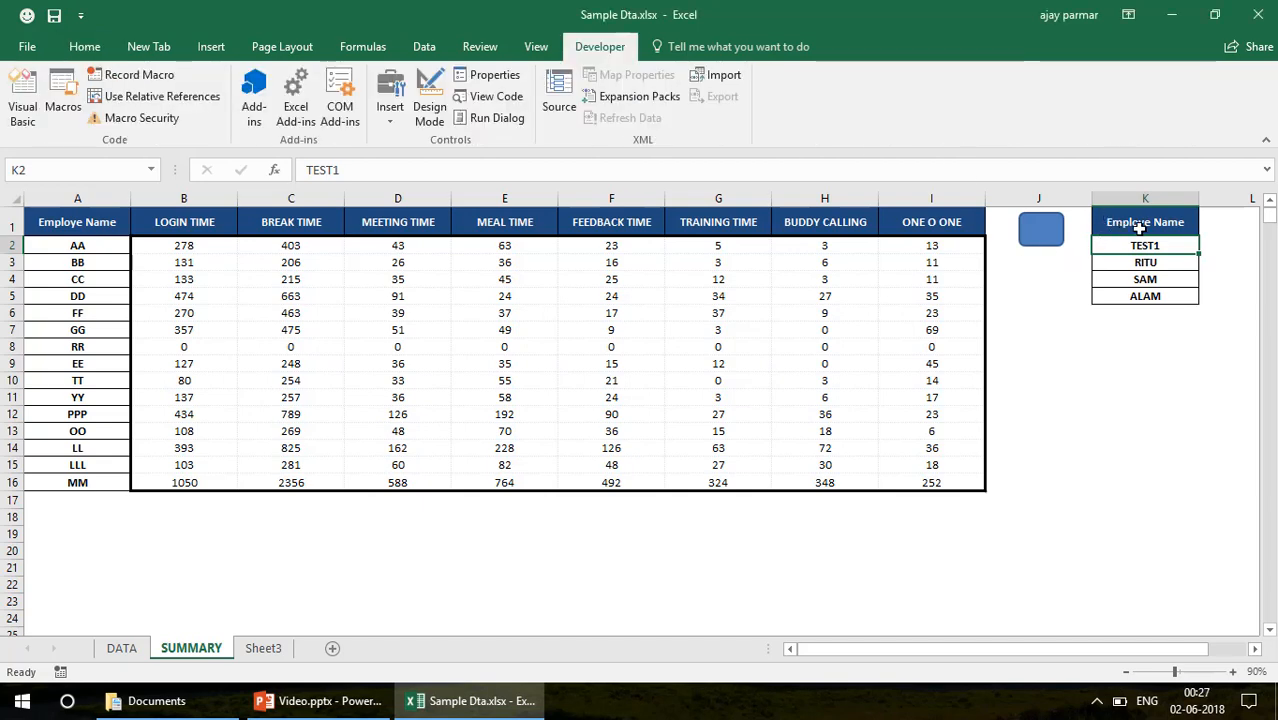
{"action": "left_click", "coordinate": [1143, 283]}
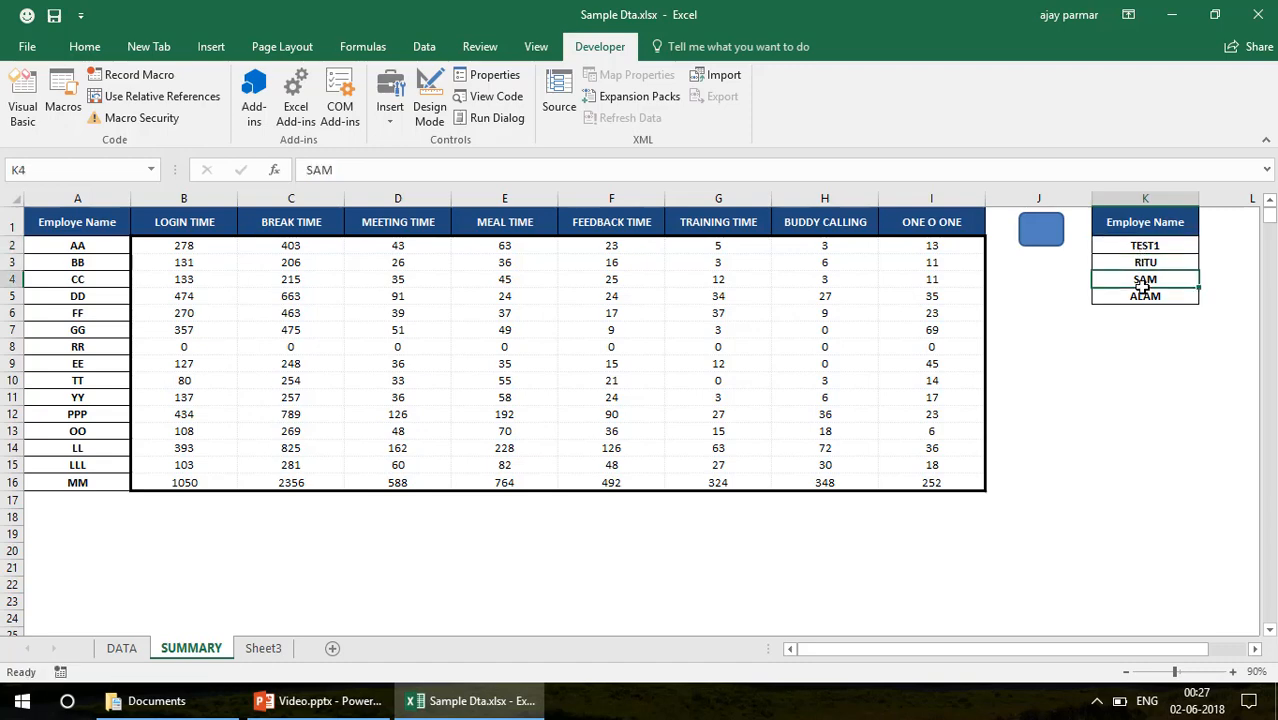
Remove the filter from the DATA sheet so that all employee rows are shown again
{"action": "left_click", "coordinate": [1163, 191]}
{"action": "left_click", "coordinate": [624, 292]}
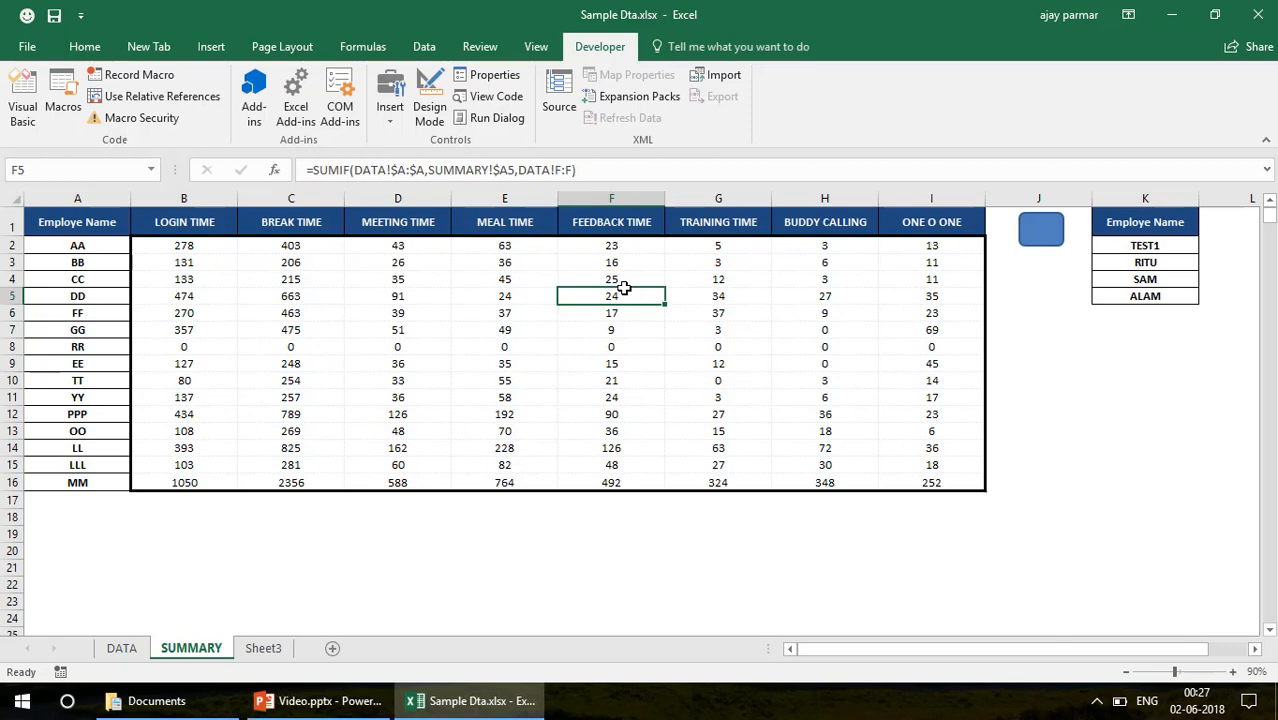
{"action": "left_click", "coordinate": [122, 649]}
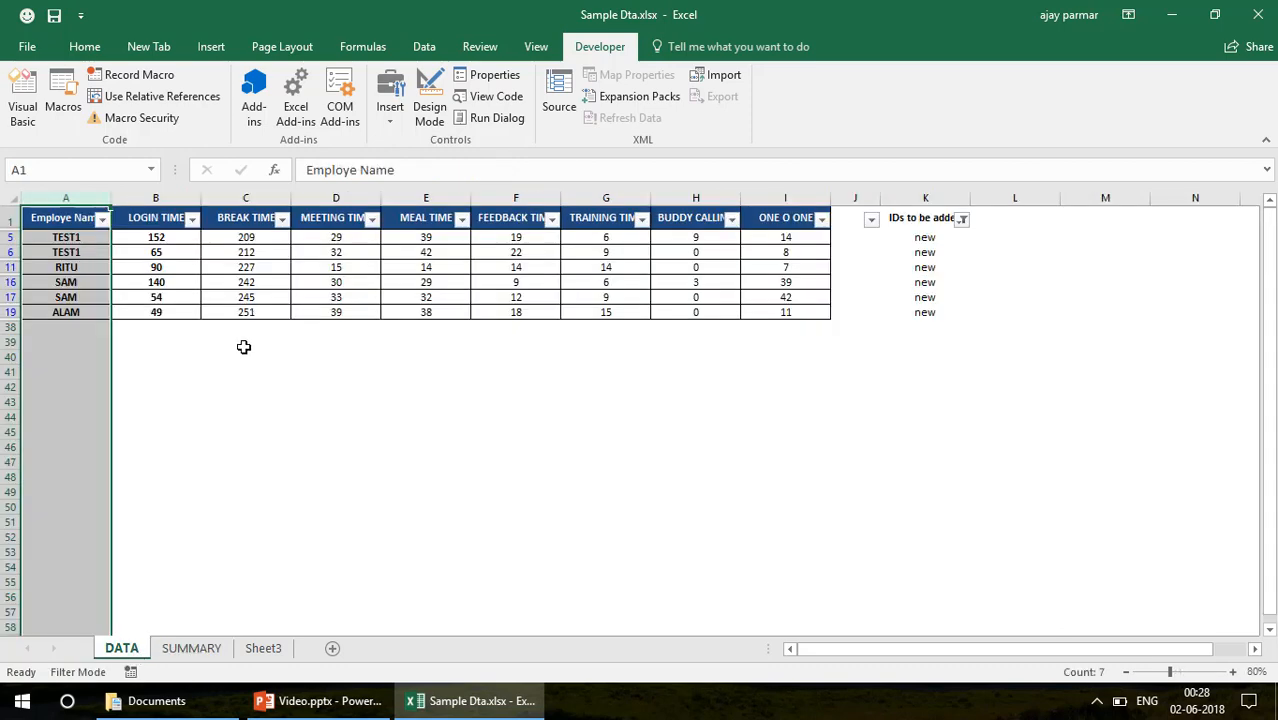
{"action": "key", "text": "alt+d"}
{"action": "key", "text": "f"}
{"action": "key", "text": "f"}
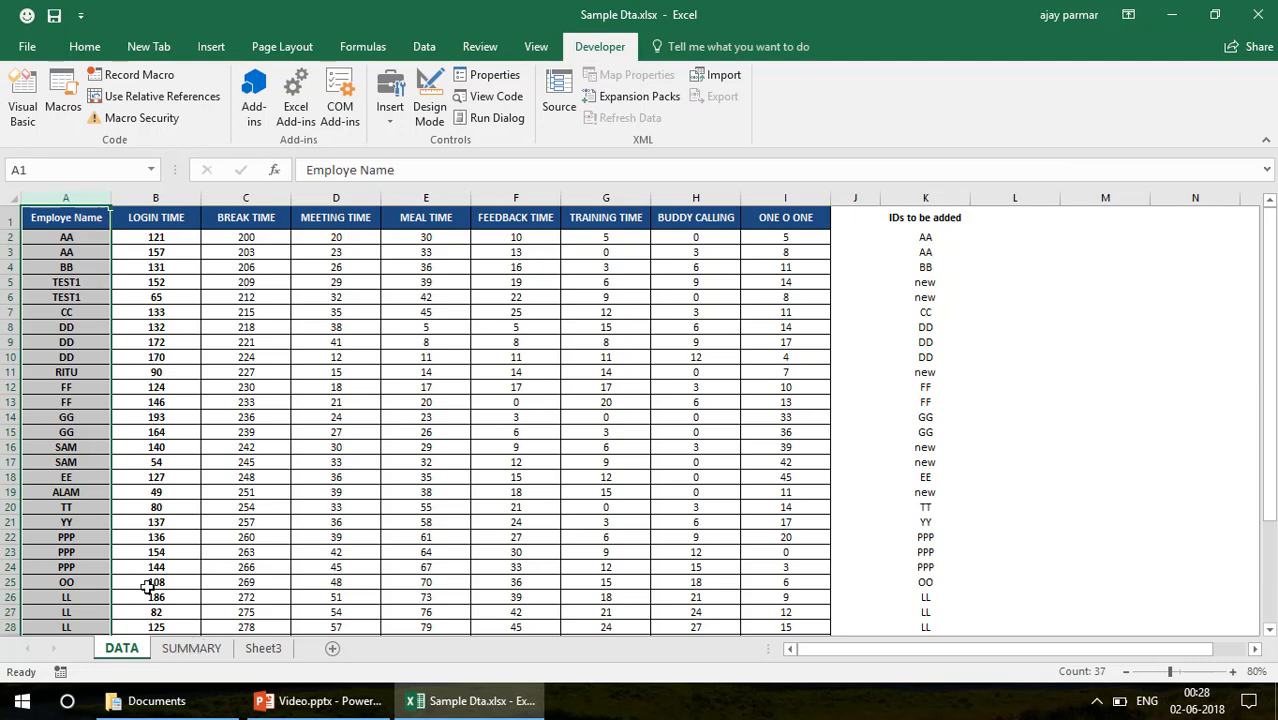
Compare the Employe Name column of the DATA sheet with the one on the SUMMARY sheet
{"action": "left_click", "coordinate": [191, 648]}
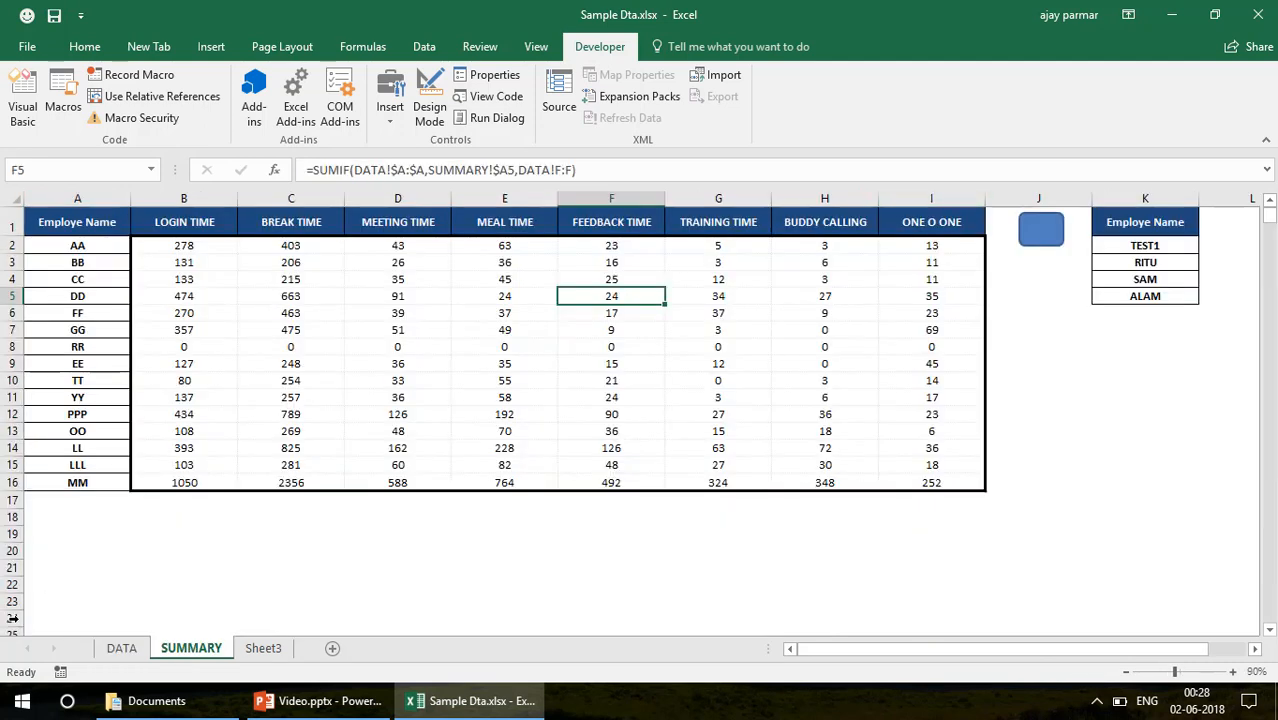
{"action": "left_click", "coordinate": [124, 649]}
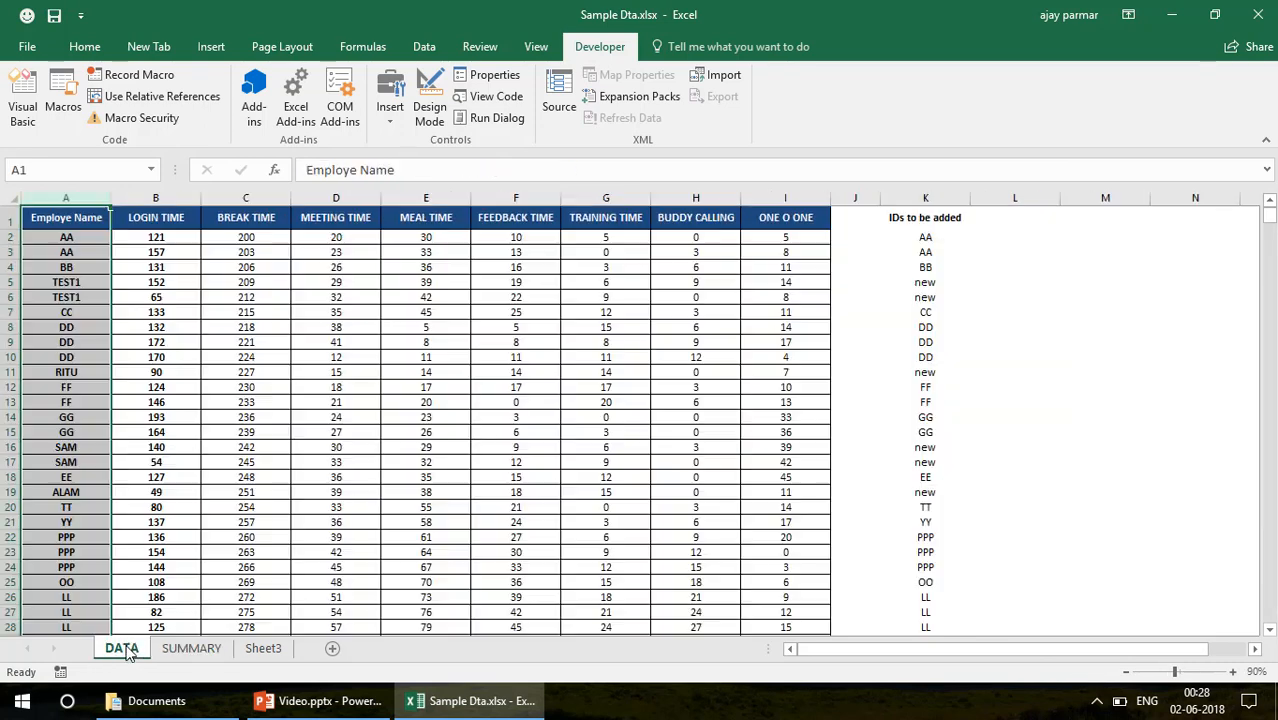
{"action": "left_click", "coordinate": [84, 218]}
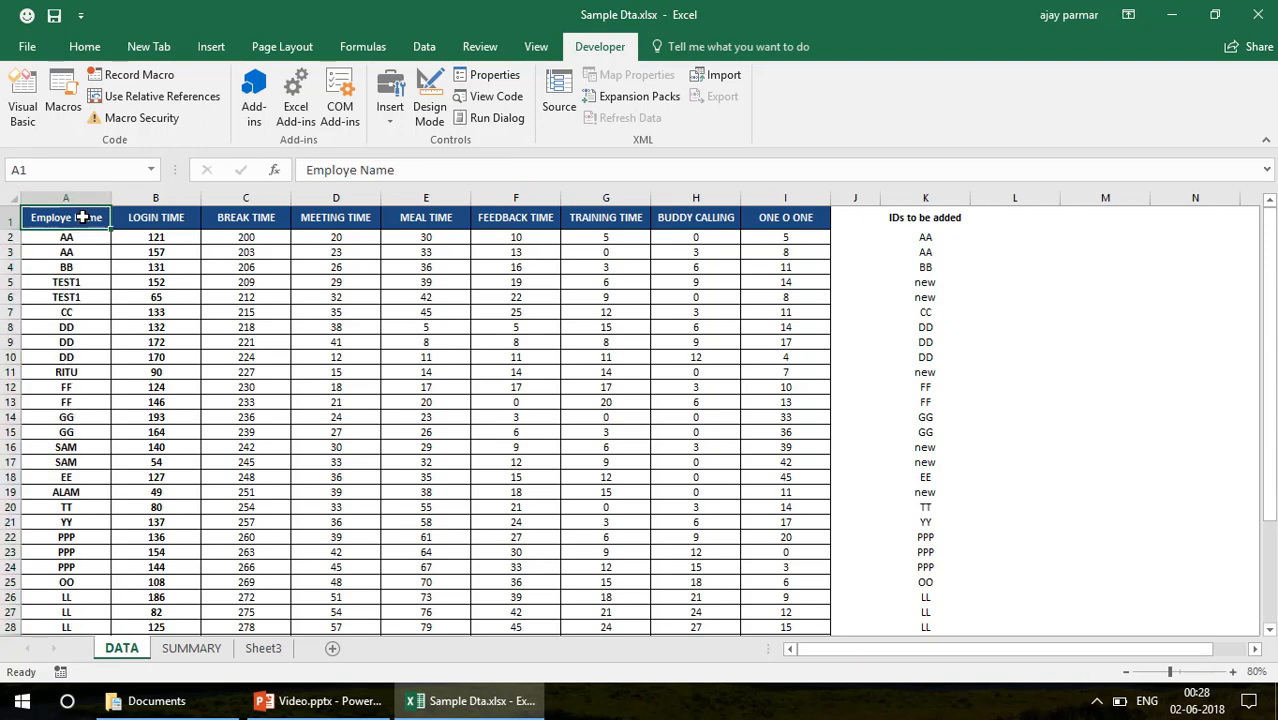
{"action": "left_click", "coordinate": [192, 649]}
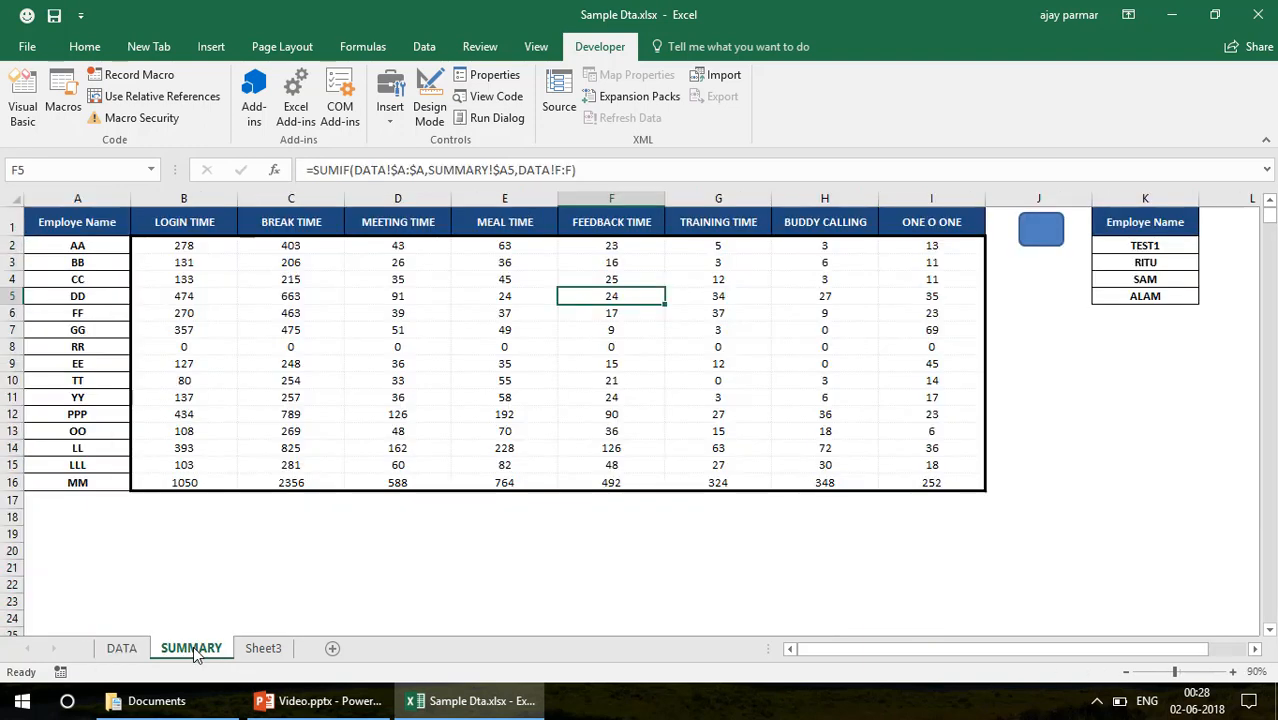
{"action": "left_click", "coordinate": [79, 249]}
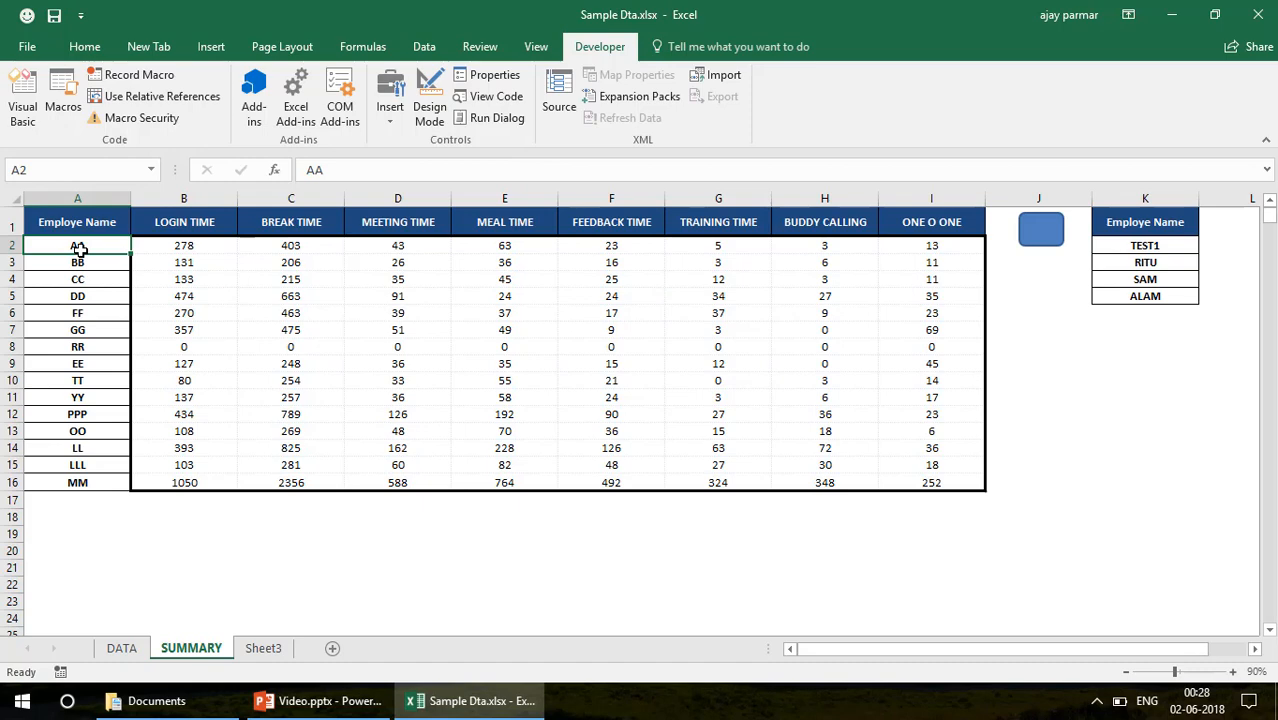